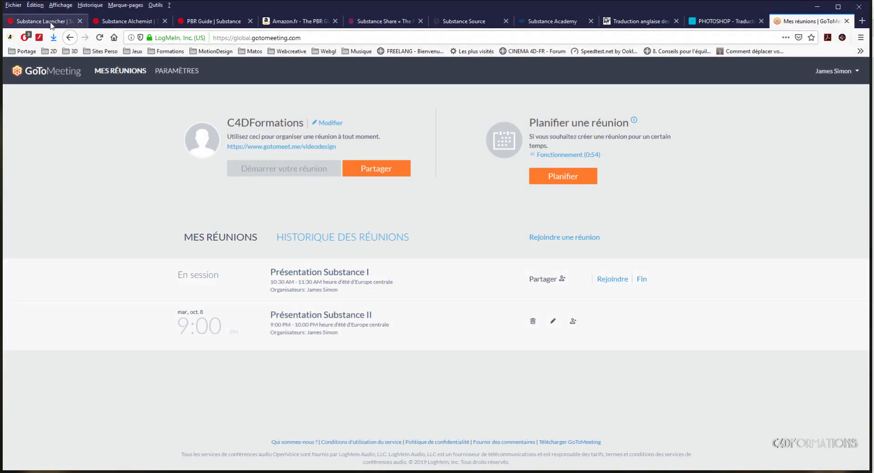
- From the Substance Launcher page, open the Substance home page in a new browser tab and switch to it
left_click(40, 22)
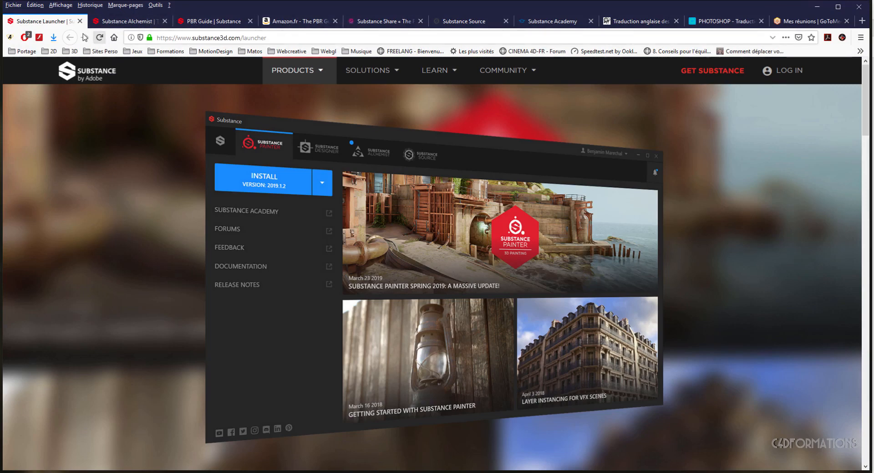
right_click(92, 73)
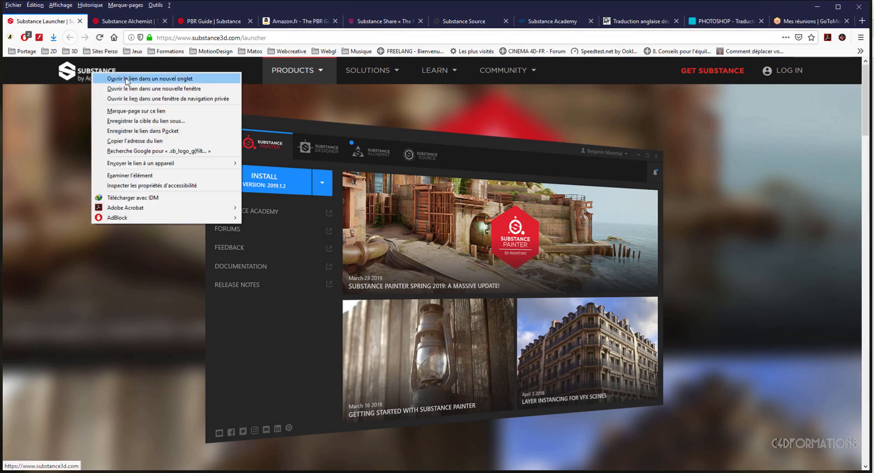
left_click(127, 79)
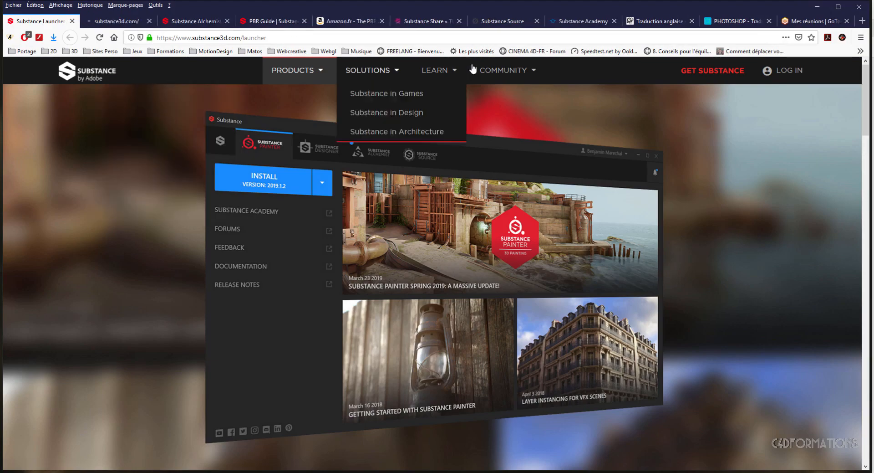
left_click(119, 21)
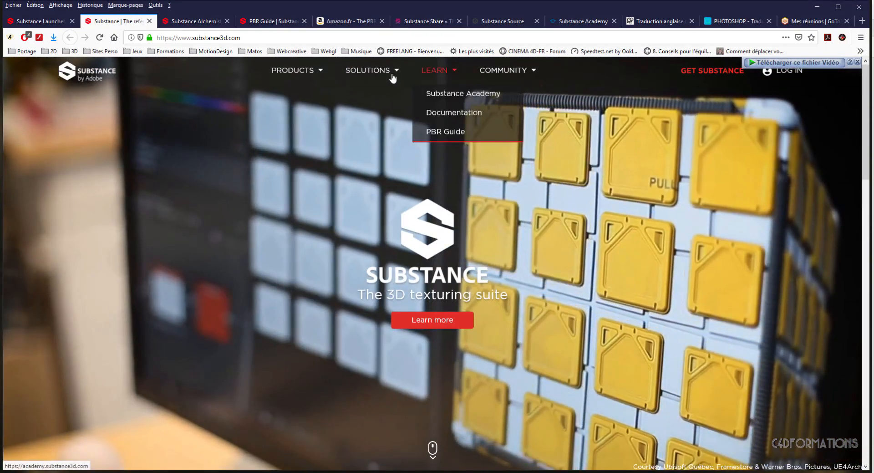
- Open the Substance Painter product page and look through its feature showcases
mouse_move(379, 75)
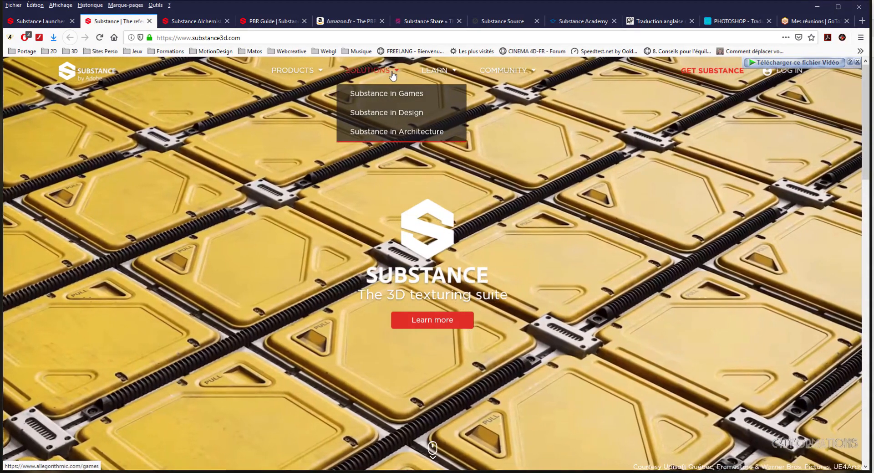
mouse_move(304, 77)
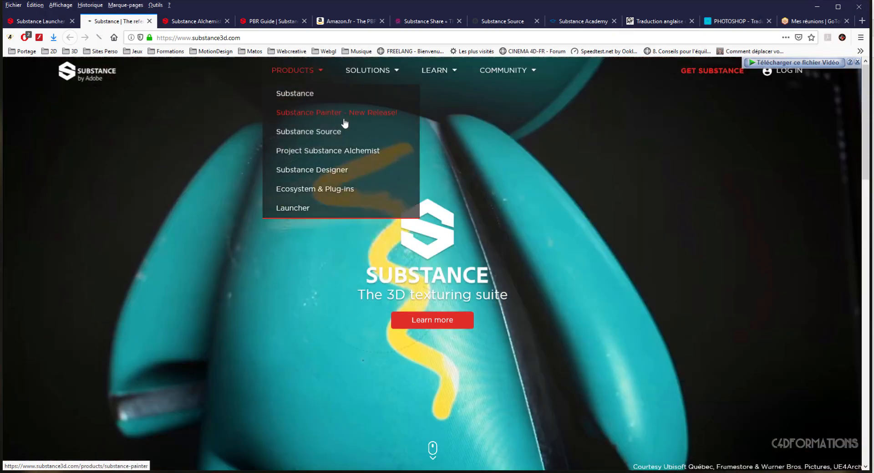
left_click(344, 121)
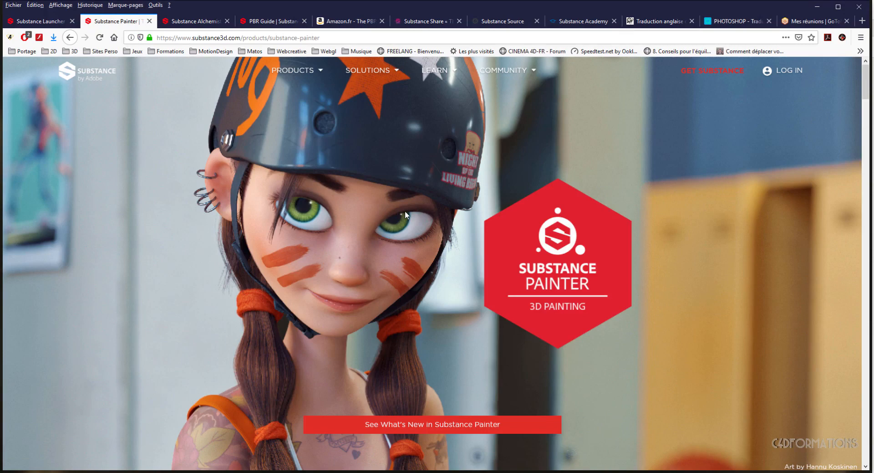
scroll(406, 211, "down", 10)
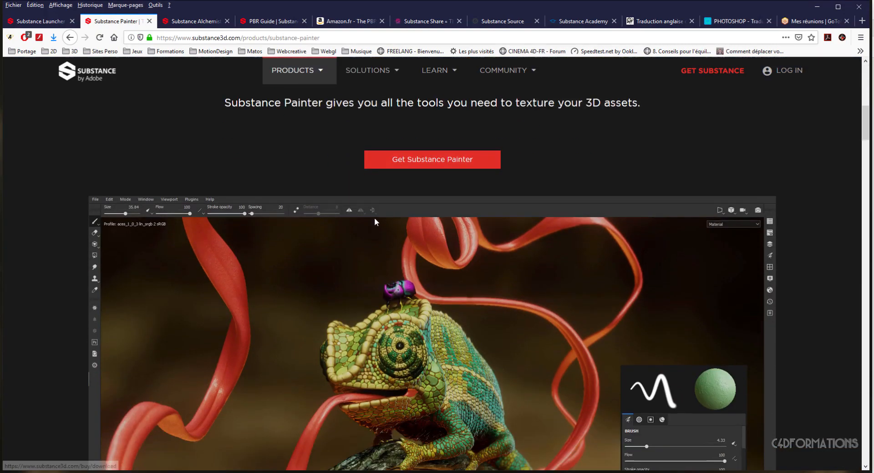
scroll(375, 222, "down", 8)
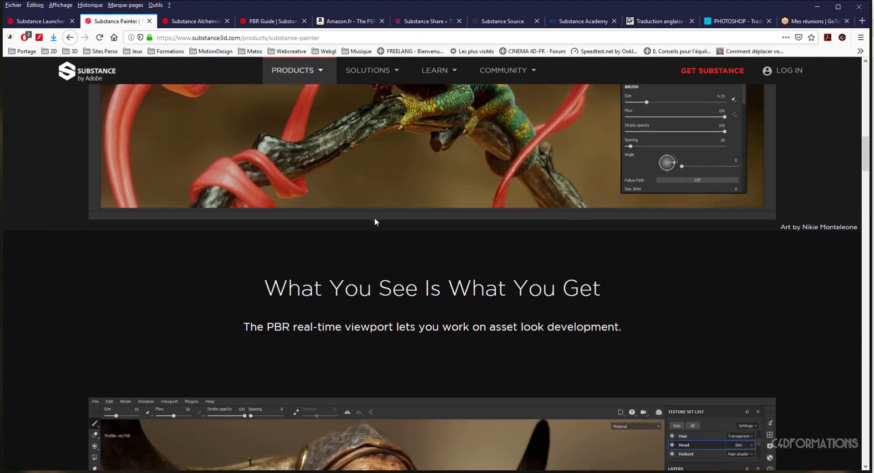
scroll(374, 221, "down", 8)
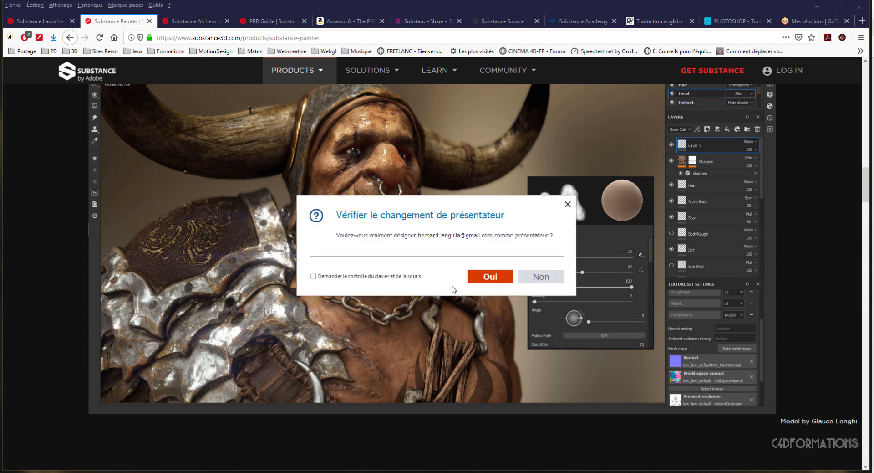
- Confirm handing the presenter role to the meeting attendee, and share main monitor 1 on becoming presenter again
left_click(492, 278)
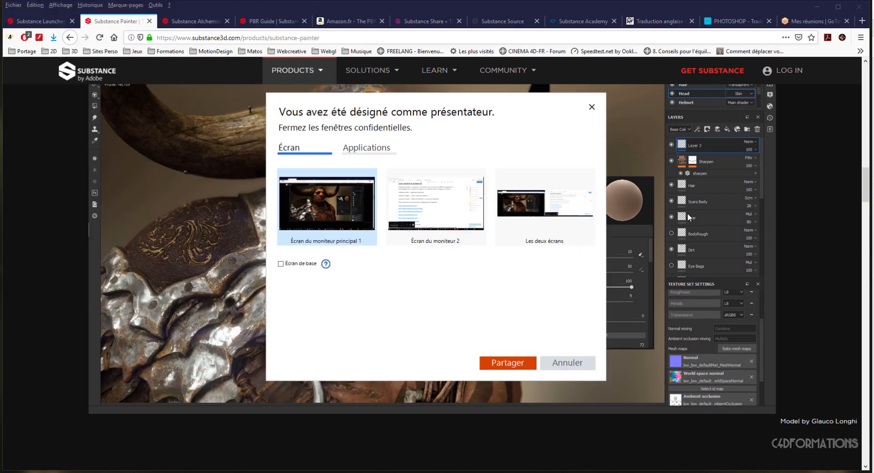
left_click(503, 363)
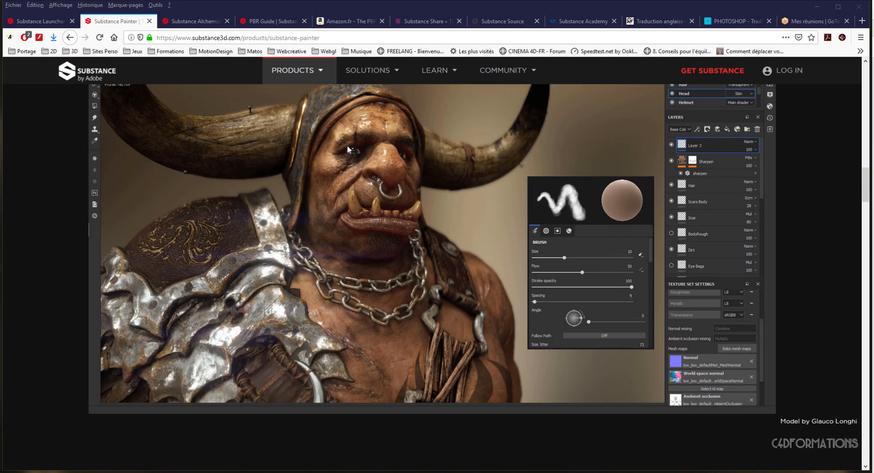
- Look over the Substance Alchemist product page and the list of Substance products
scroll(269, 158, "up", 8)
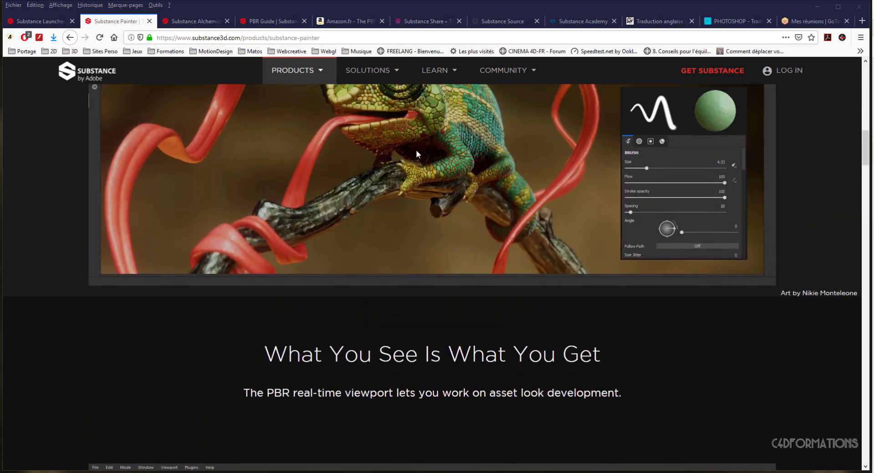
left_click(199, 26)
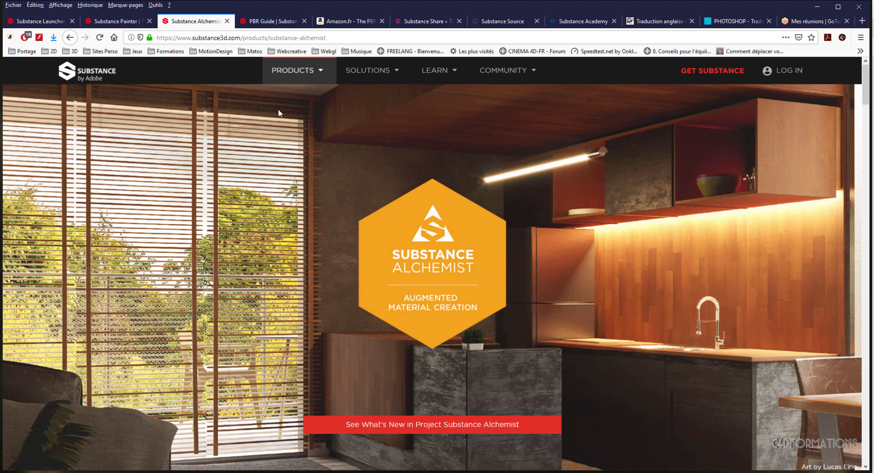
mouse_move(278, 73)
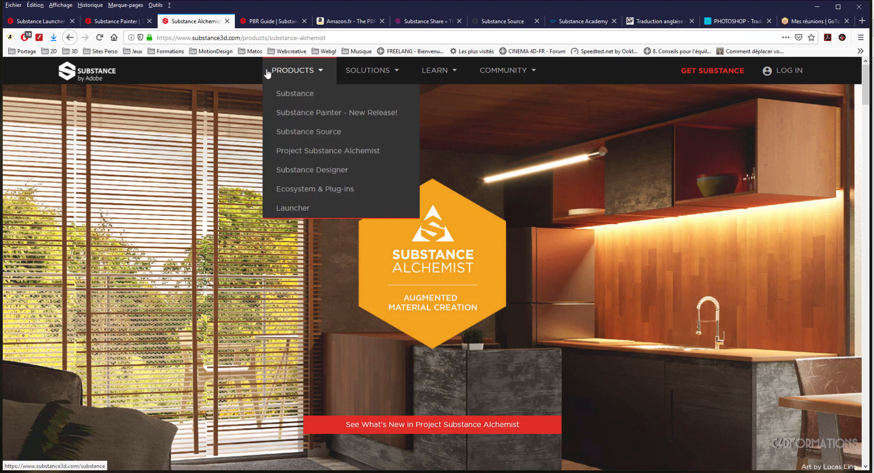
- Review the PBR Guide 2018 Edition page, covering the descriptions of Volume 1 and Volume 2
left_click(252, 23)
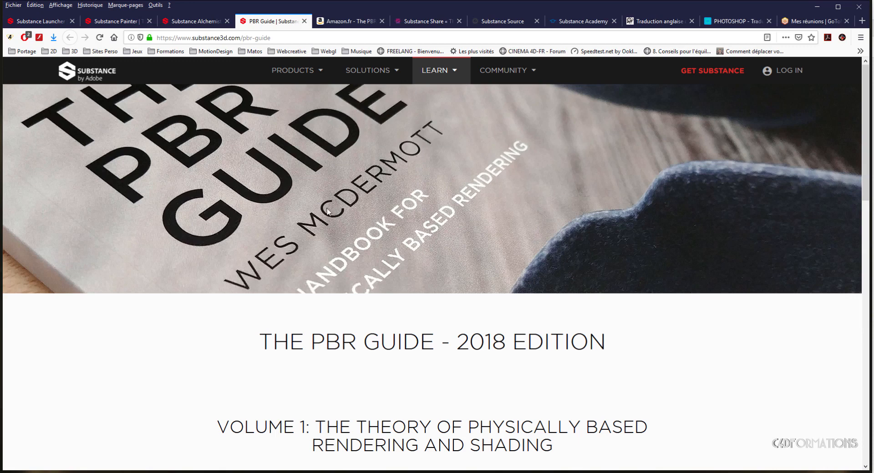
scroll(361, 226, "down", 1)
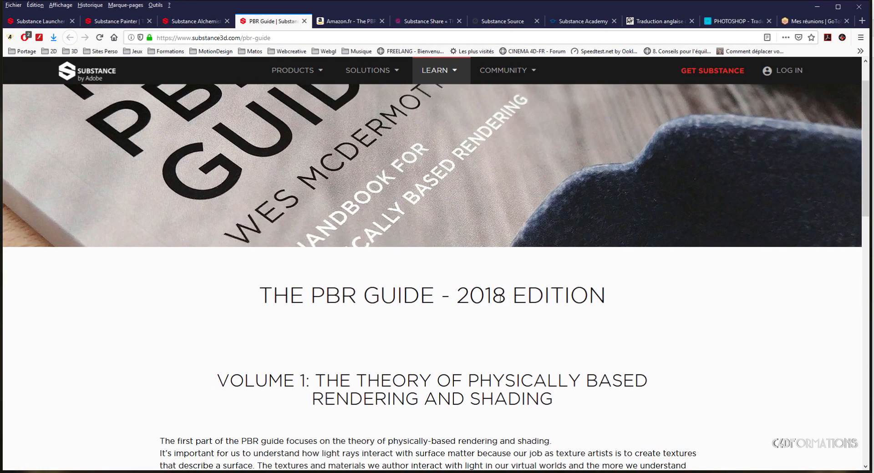
scroll(483, 277, "down", 6)
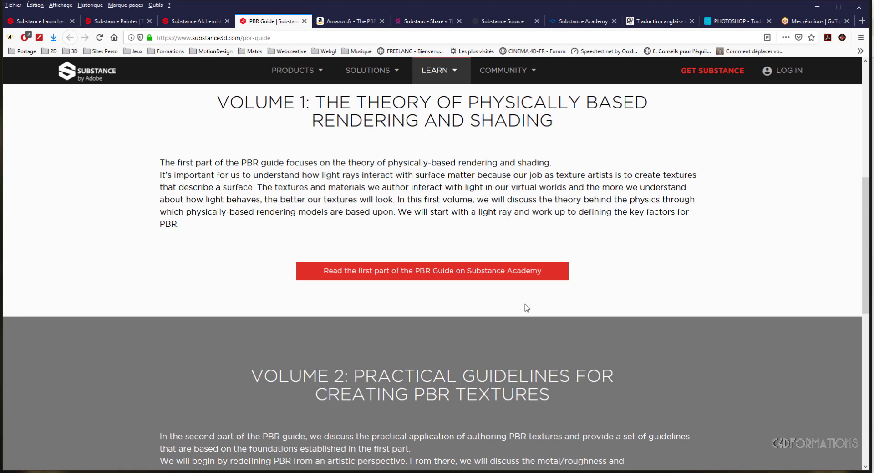
scroll(526, 304, "down", 2)
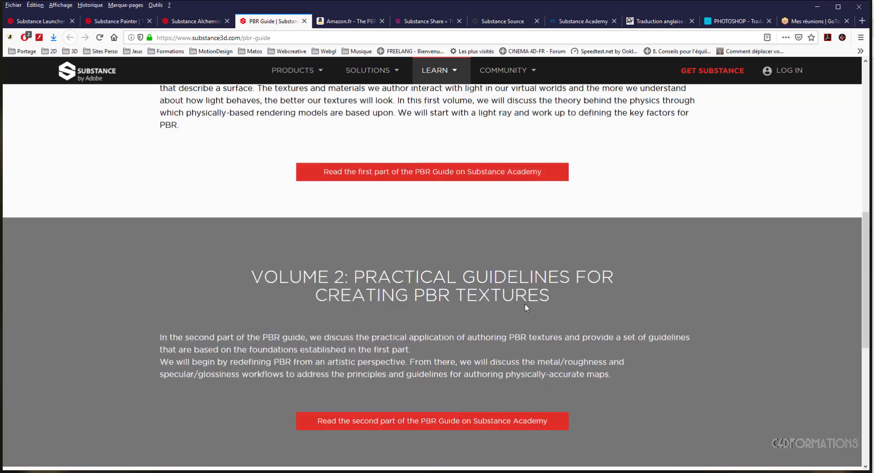
scroll(526, 304, "up", 4)
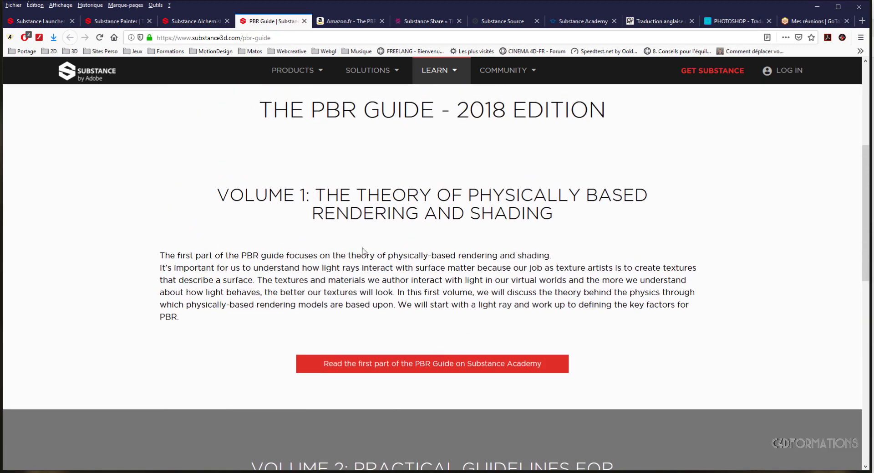
- Open the first part of the PBR Guide to review its table of contents, and view the printed book's Amazon.fr page
left_click(445, 367)
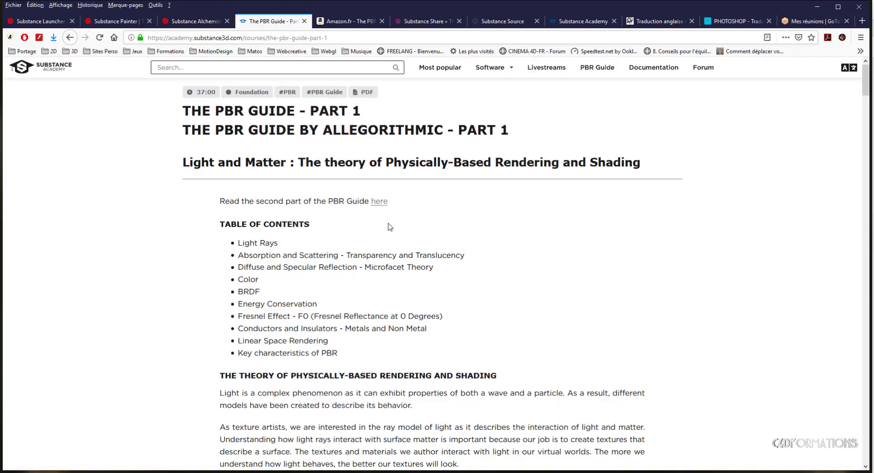
scroll(405, 226, "down", 8)
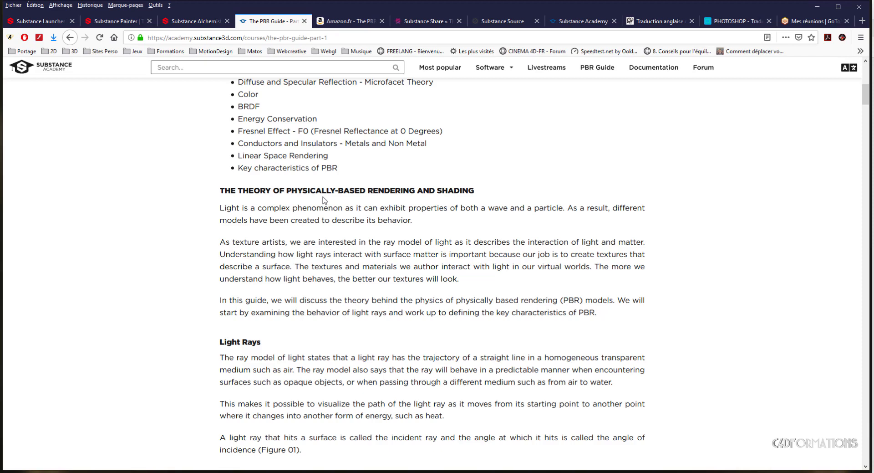
scroll(395, 197, "up", 3)
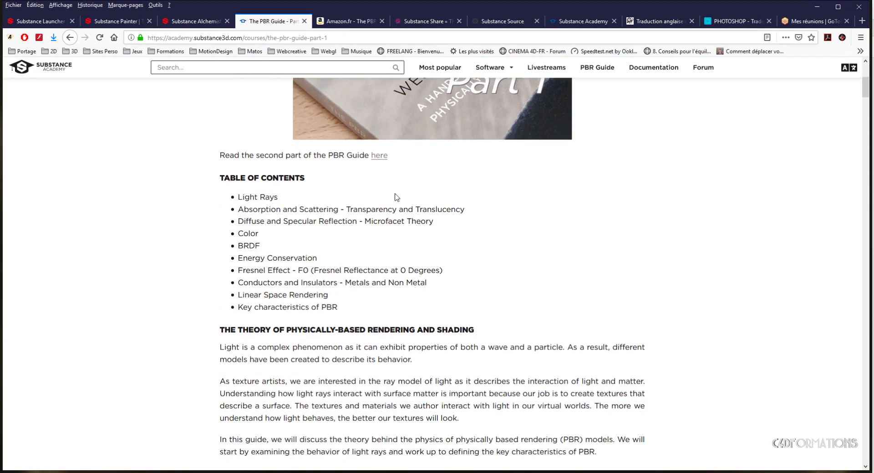
left_click(355, 21)
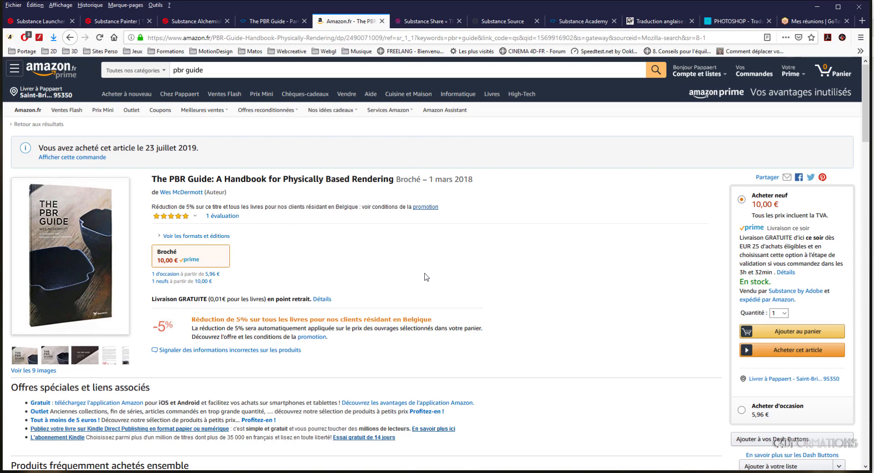
- Browse the Materials category on Substance Share
left_click(416, 21)
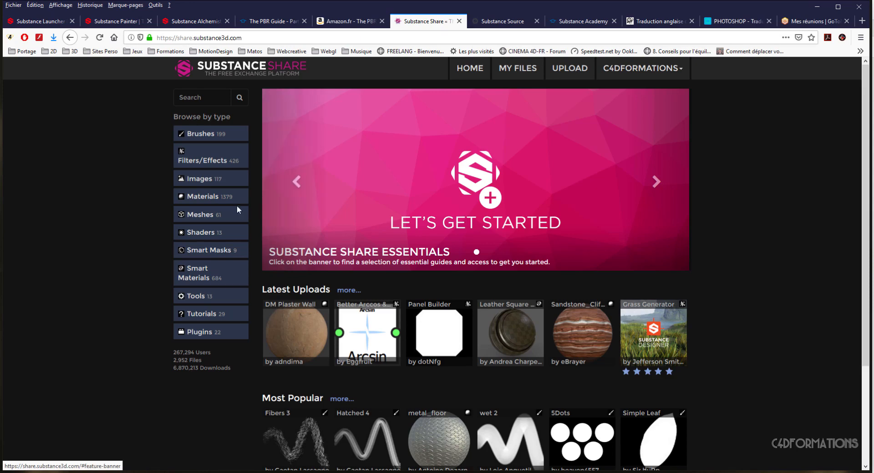
left_click(200, 198)
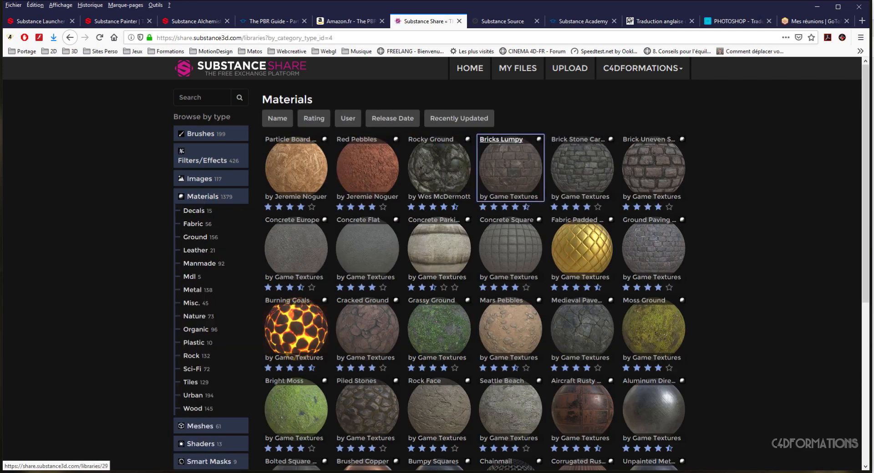
scroll(524, 242, "down", 5)
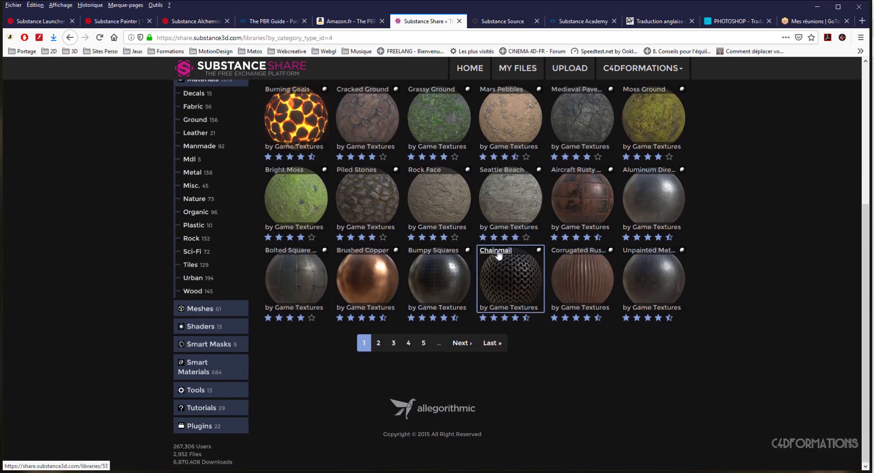
scroll(510, 292, "up", 3)
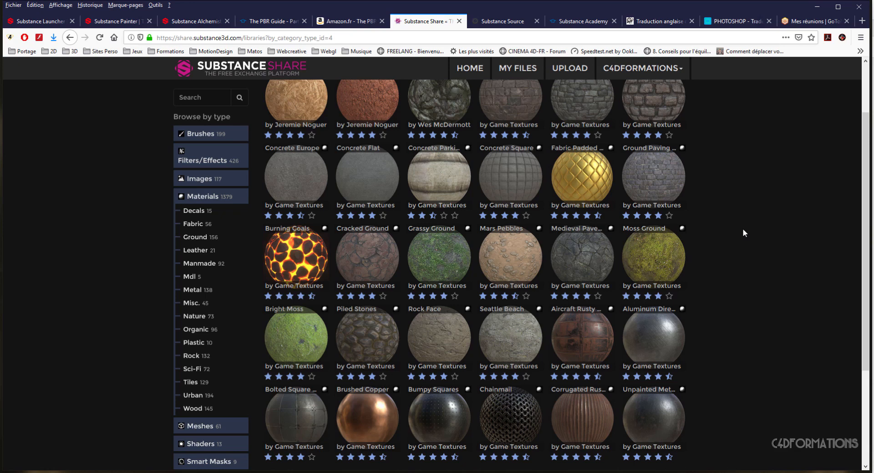
scroll(511, 272, "down", 2)
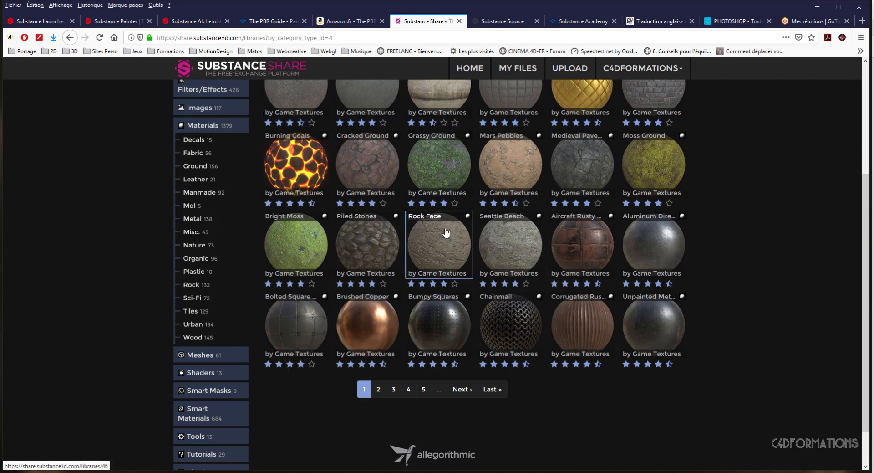
scroll(445, 231, "up", 2)
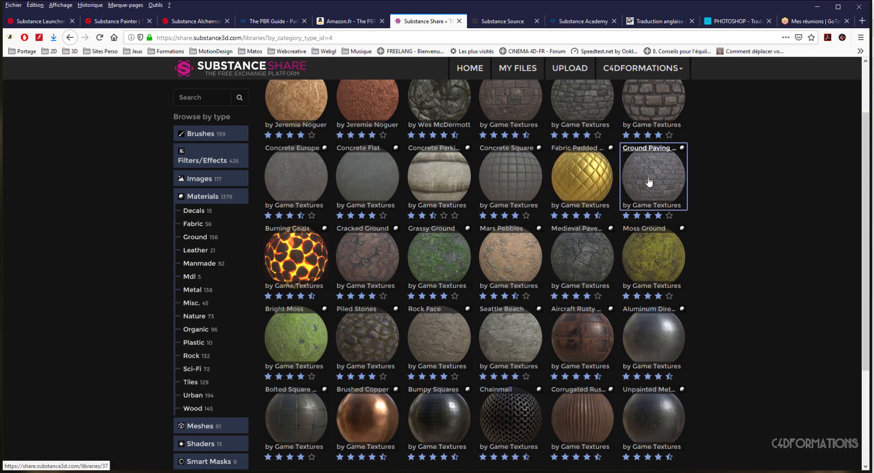
- Browse the new assets on Substance Source
left_click(487, 26)
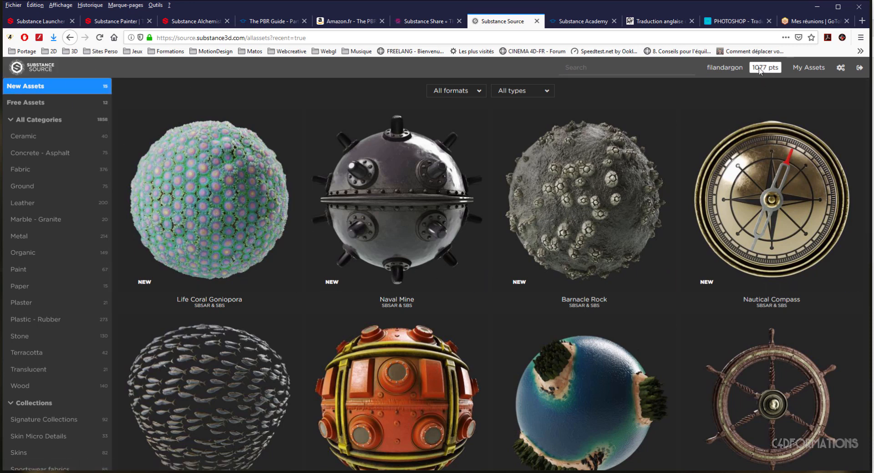
scroll(569, 219, "down", 3)
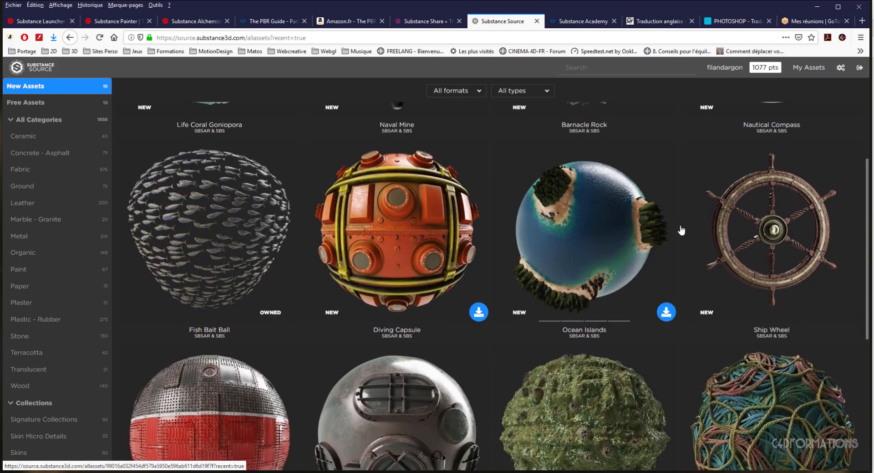
scroll(592, 255, "down", 2)
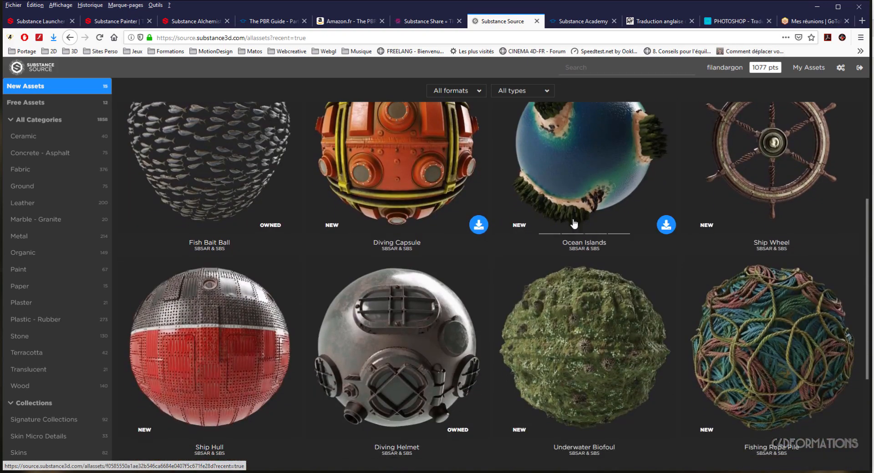
scroll(641, 242, "up", 2)
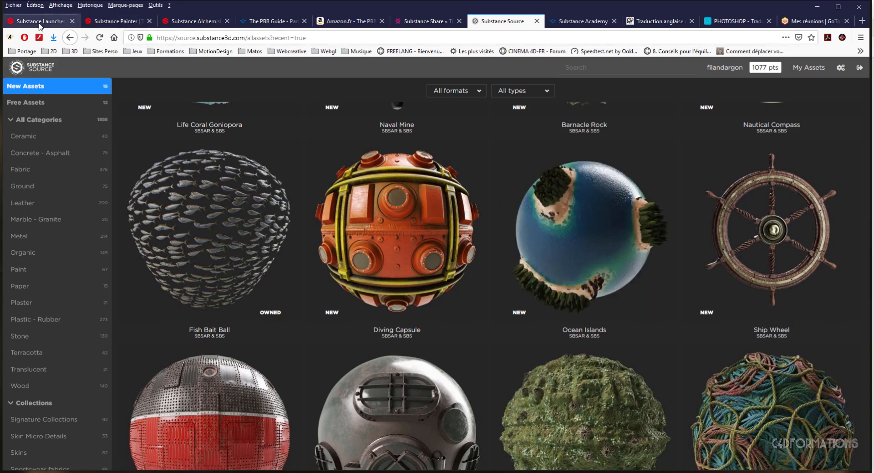
- Return to the Substance Painter product page and view its chameleon showcase
left_click(114, 21)
scroll(364, 132, "up", 3)
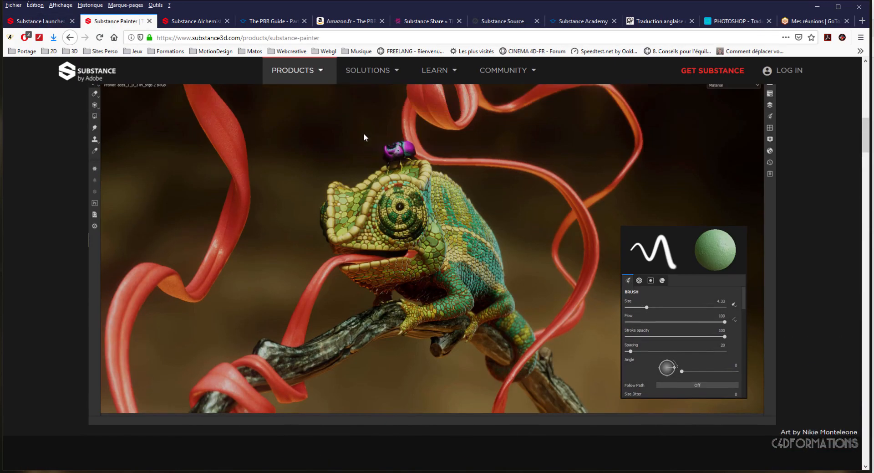
- Open the Substance purchase page, review the trial downloads, and view the Indie License plans
scroll(360, 93, "up", 2)
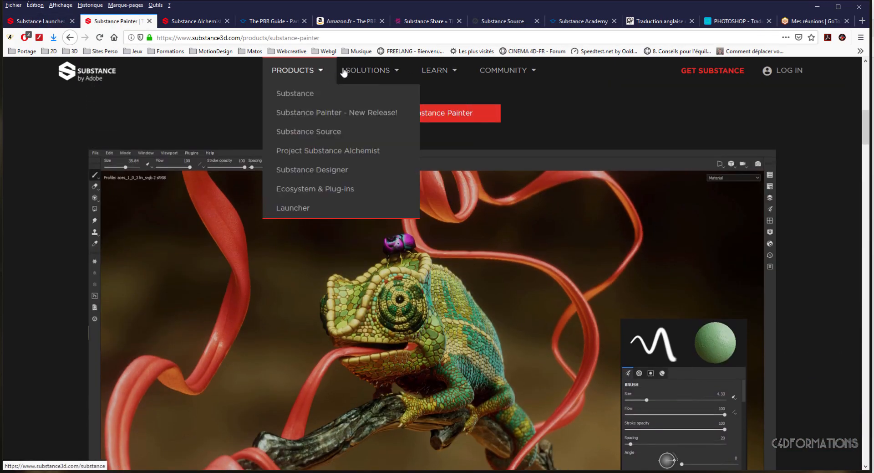
mouse_move(317, 76)
mouse_move(441, 74)
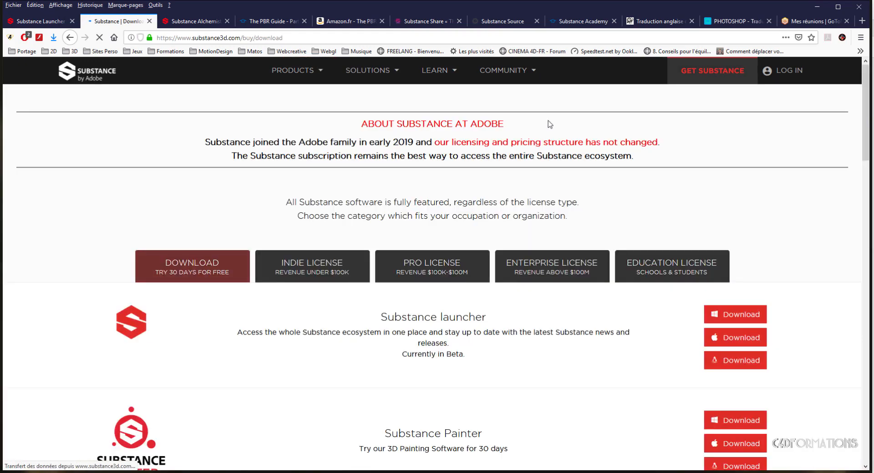
scroll(538, 132, "down", 3)
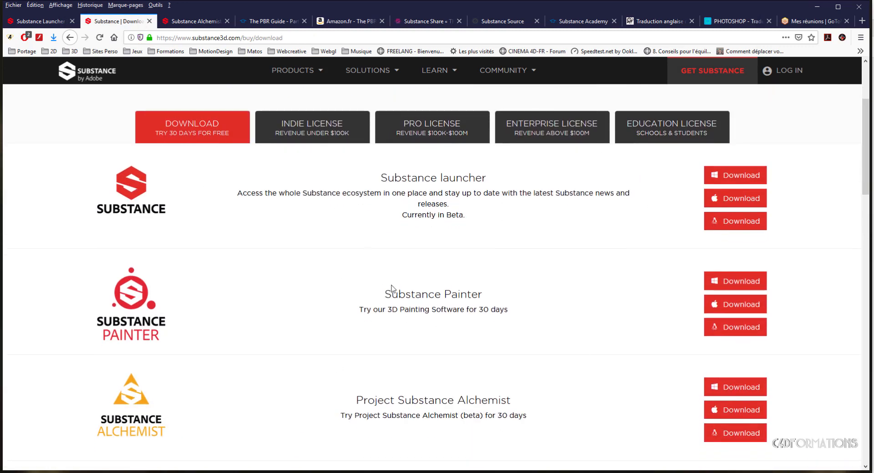
left_click(317, 133)
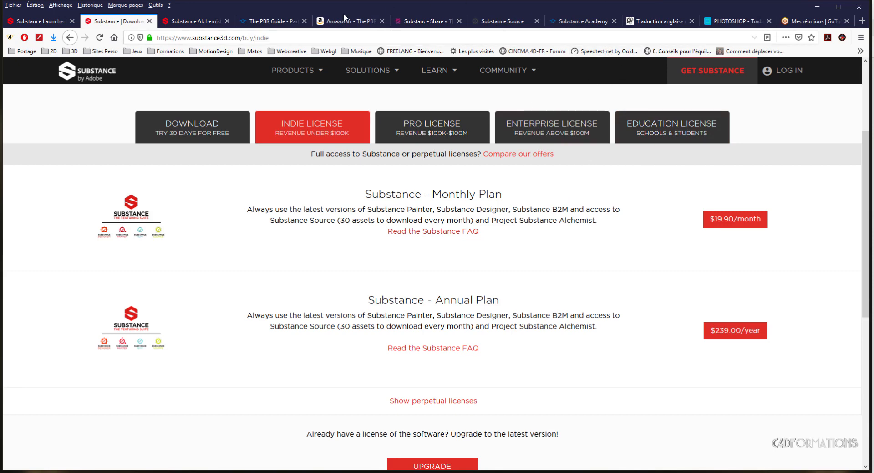
- Browse the Foundation and Advanced tutorials for Substance Painter on Substance Academy
left_click(574, 25)
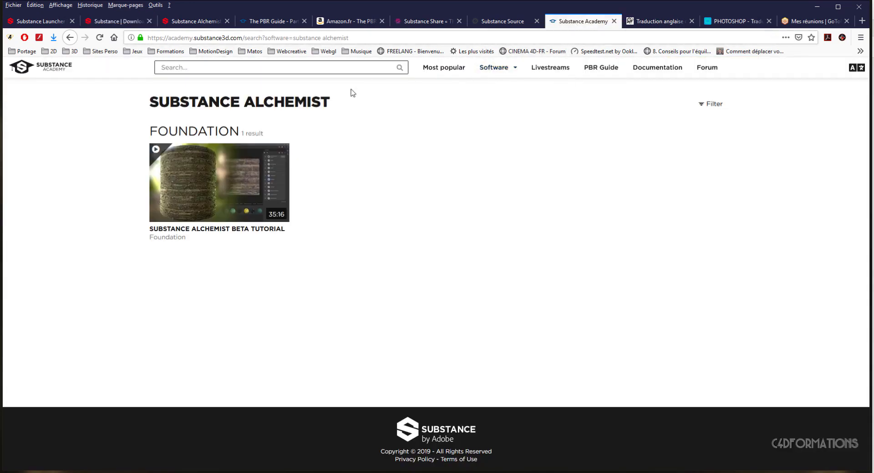
mouse_move(491, 72)
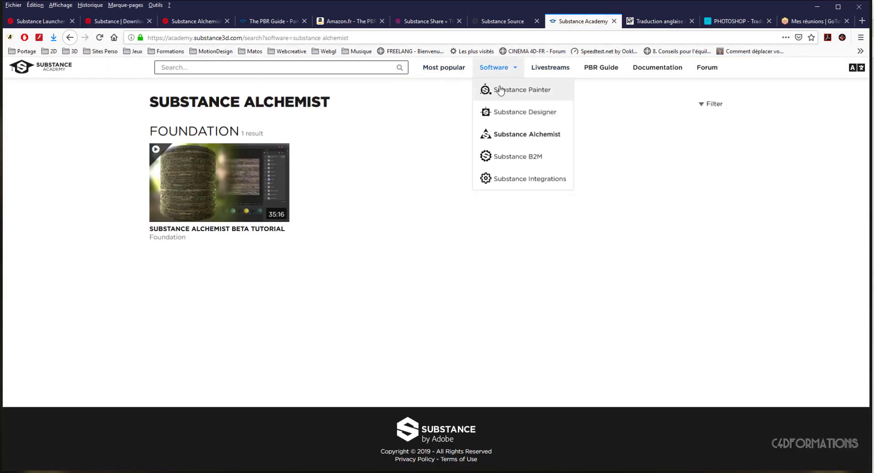
left_click(501, 94)
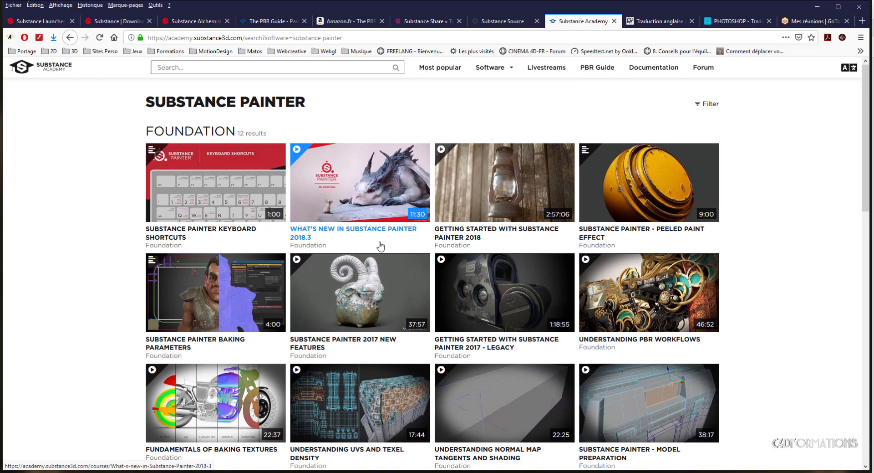
scroll(380, 245, "down", 4)
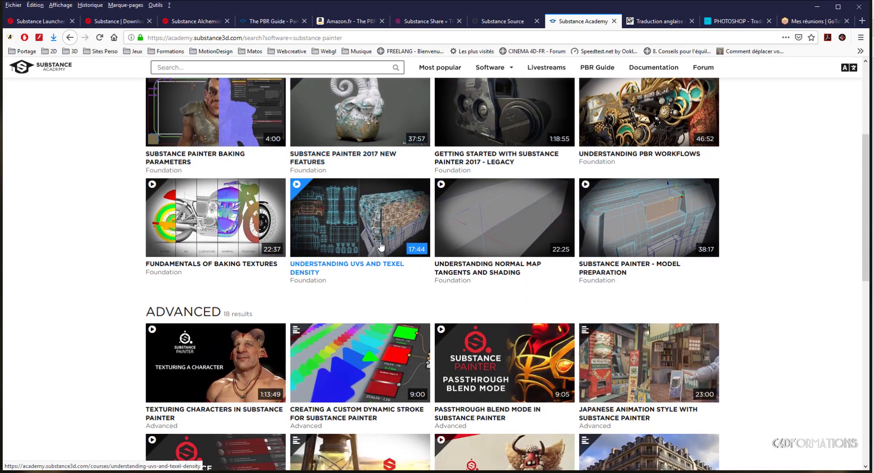
scroll(381, 246, "down", 3)
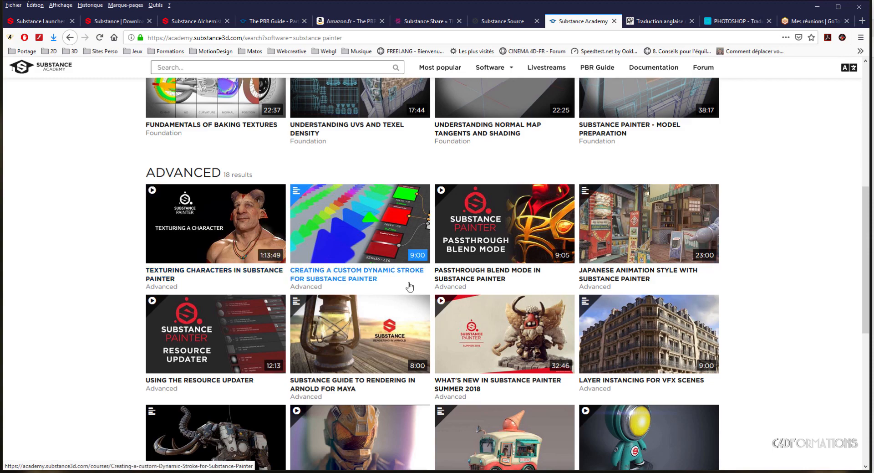
scroll(407, 282, "down", 3)
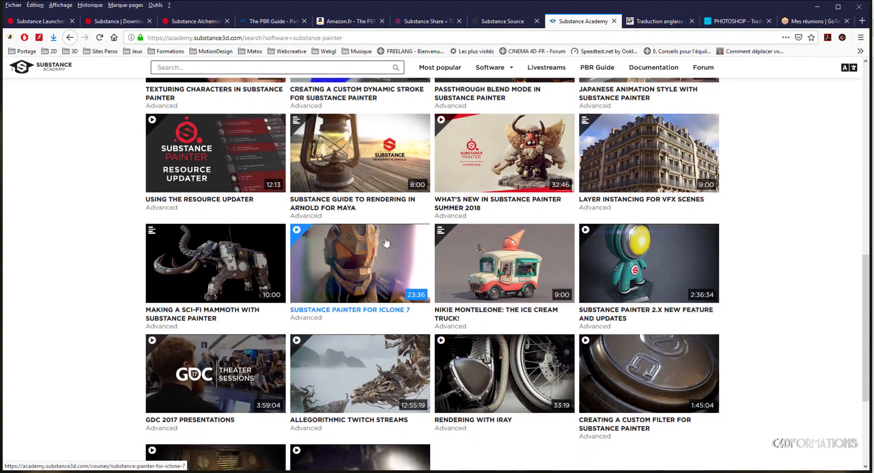
scroll(397, 223, "up", 5)
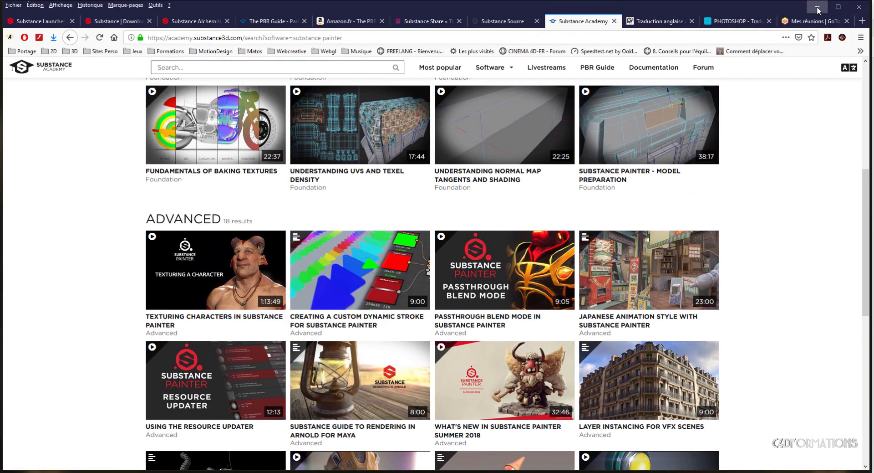
- Review the Substance Launcher web page, including its platform downloads and the section on updating or installing older tool versions
left_click(41, 21)
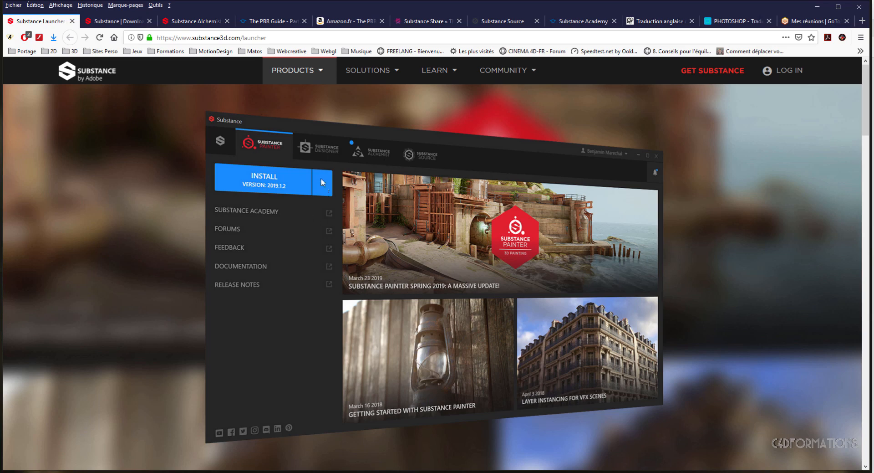
scroll(469, 265, "down", 3)
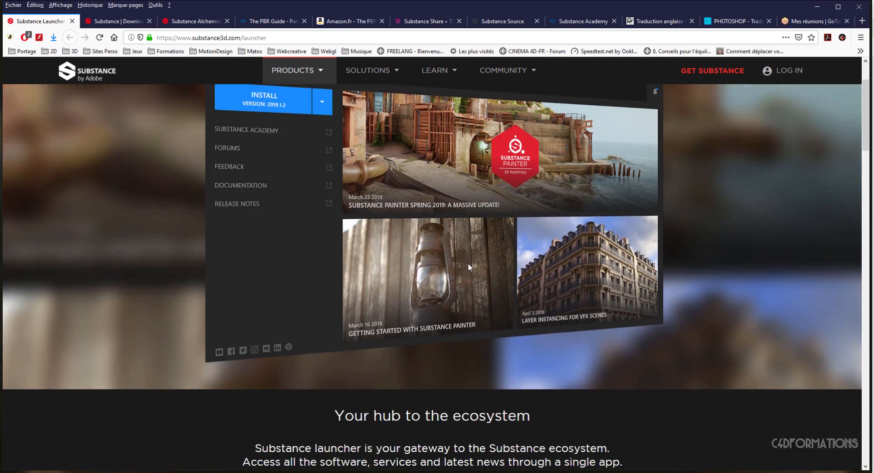
scroll(468, 264, "down", 2)
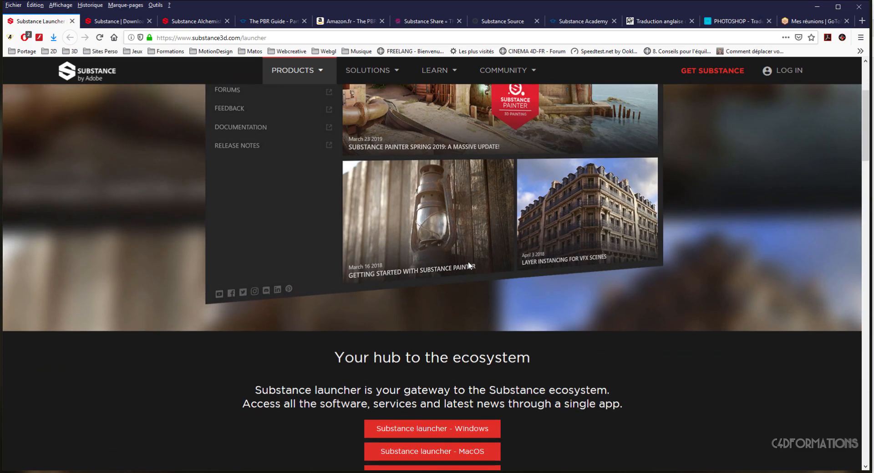
scroll(468, 264, "down", 3)
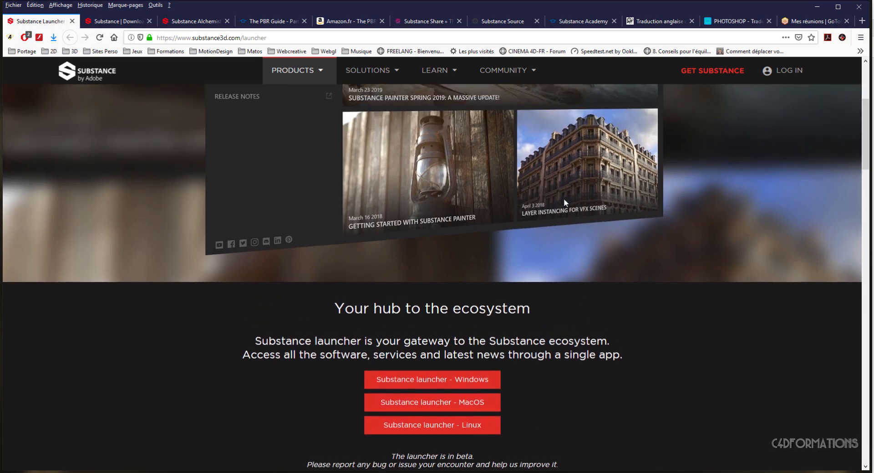
scroll(563, 198, "down", 3)
scroll(524, 341, "down", 2)
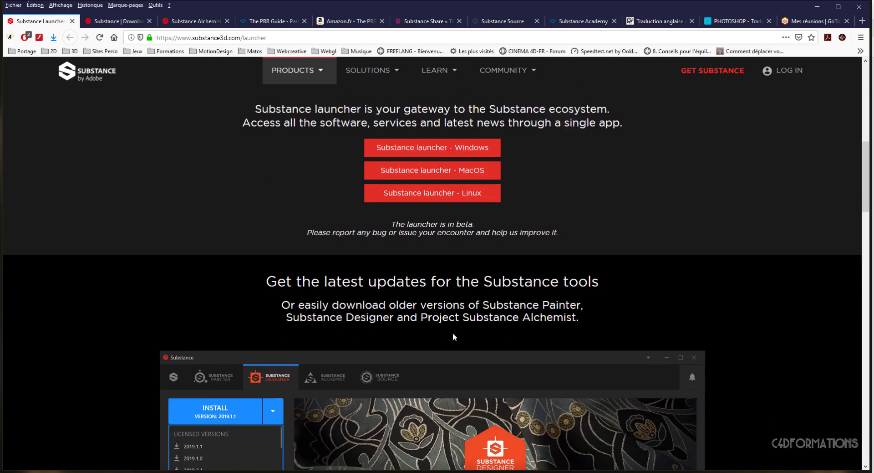
scroll(520, 364, "down", 1)
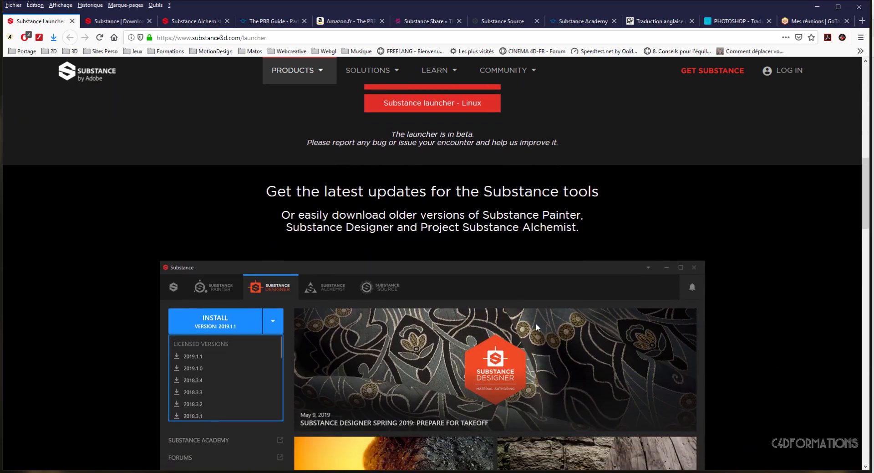
scroll(572, 295, "down", 3)
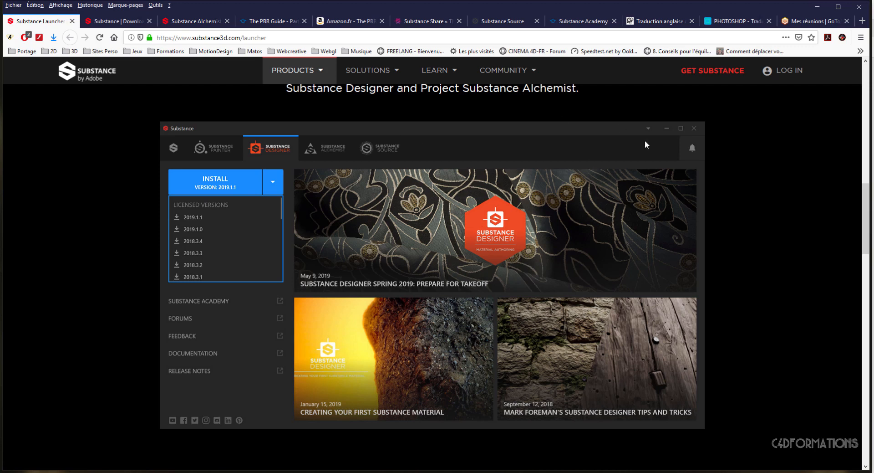
- Switch to the Substance launcher on the desktop, review its Launcher Settings, and close them without applying changes
left_click(817, 7)
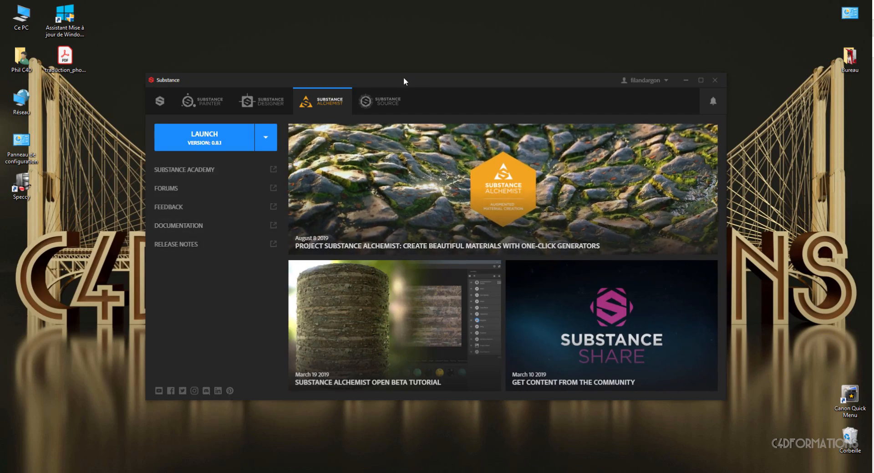
left_click_drag(383, 78, 333, 69)
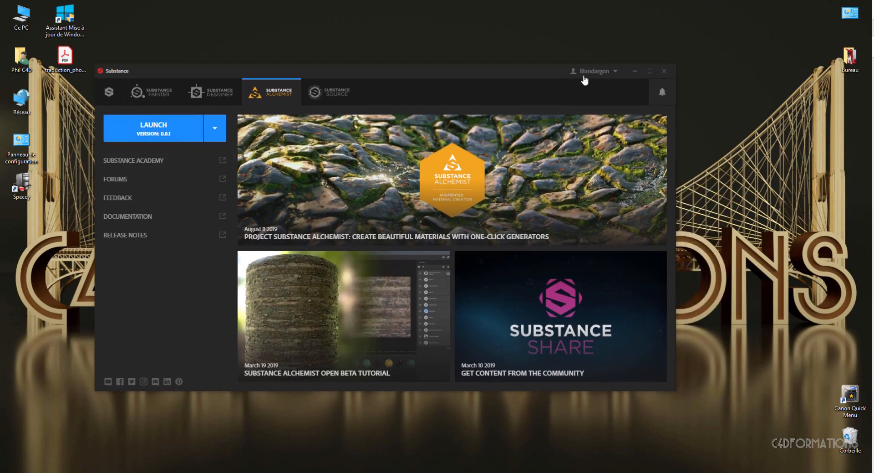
left_click(614, 79)
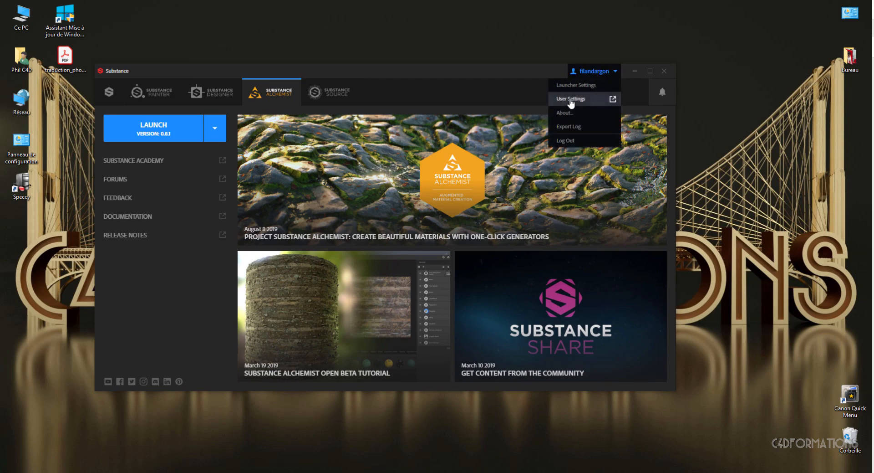
left_click(575, 86)
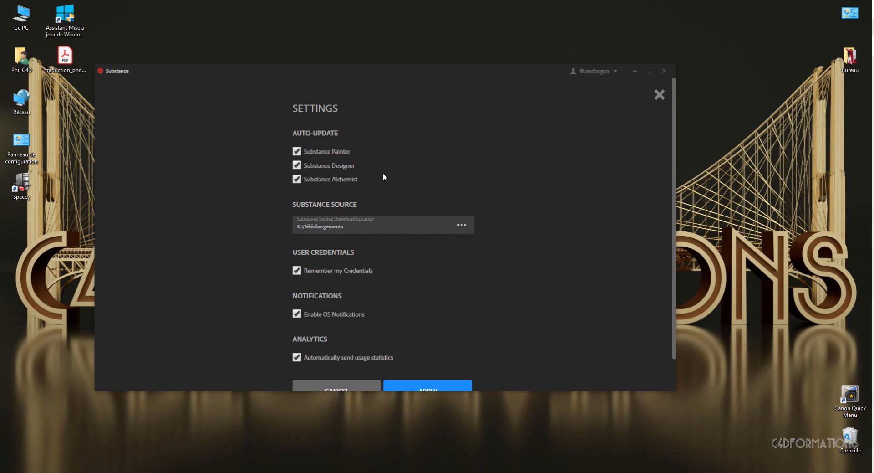
scroll(383, 176, "down", 2)
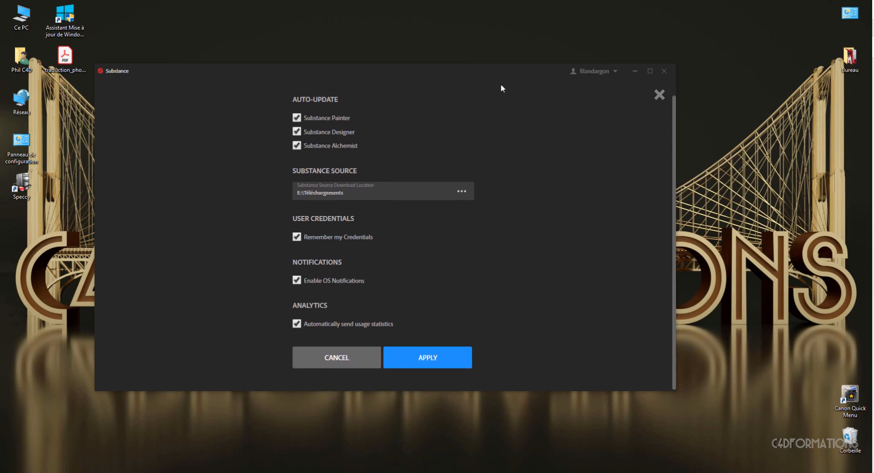
left_click(351, 359)
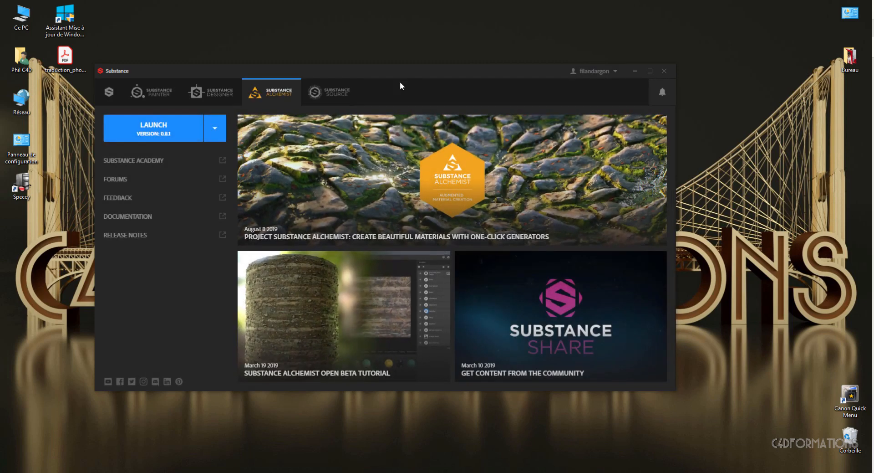
- Look through the installed and licensed versions offered for Substance Alchemist
left_click_drag(407, 72, 418, 70)
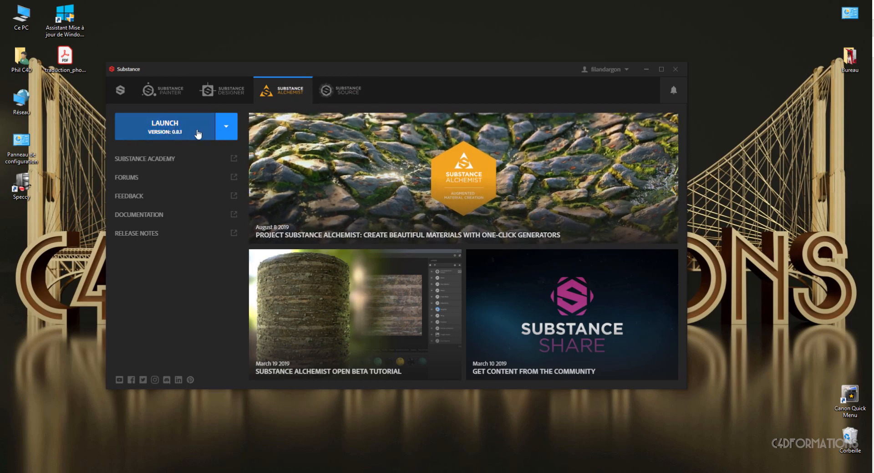
left_click(226, 130)
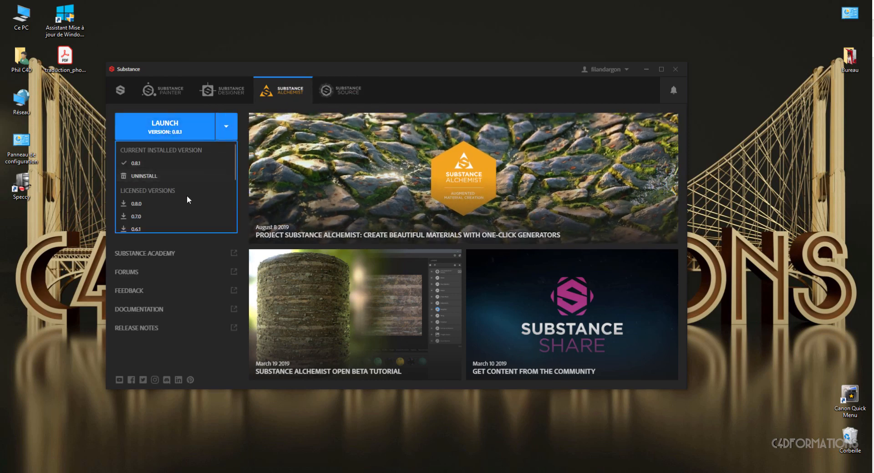
scroll(187, 195, "down", 1)
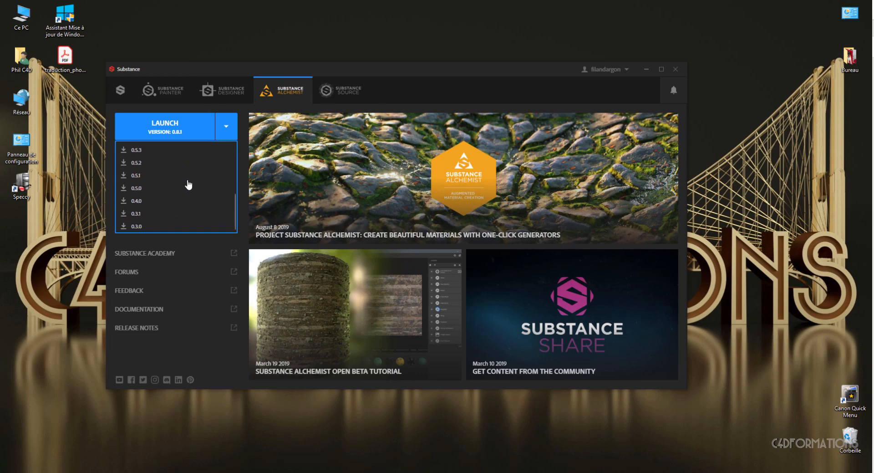
scroll(188, 184, "up", 1)
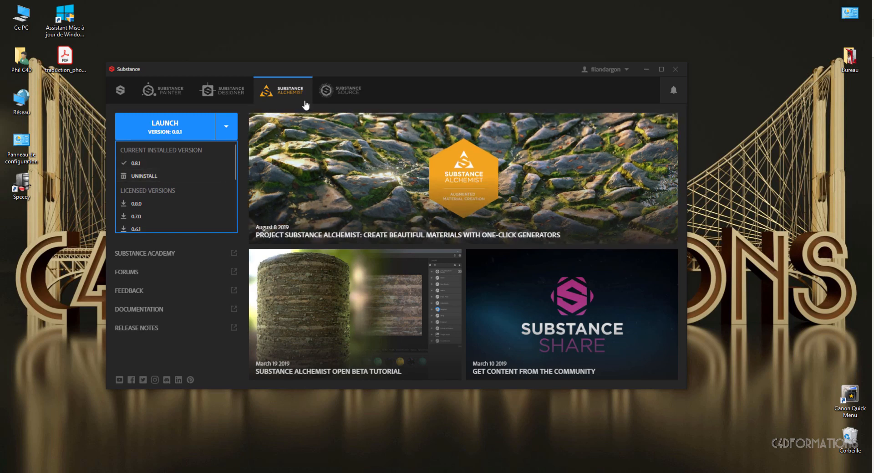
- Close the version list and quick-launch Substance Alchemist 0.8.1 from the launcher
left_click_drag(345, 66, 334, 60)
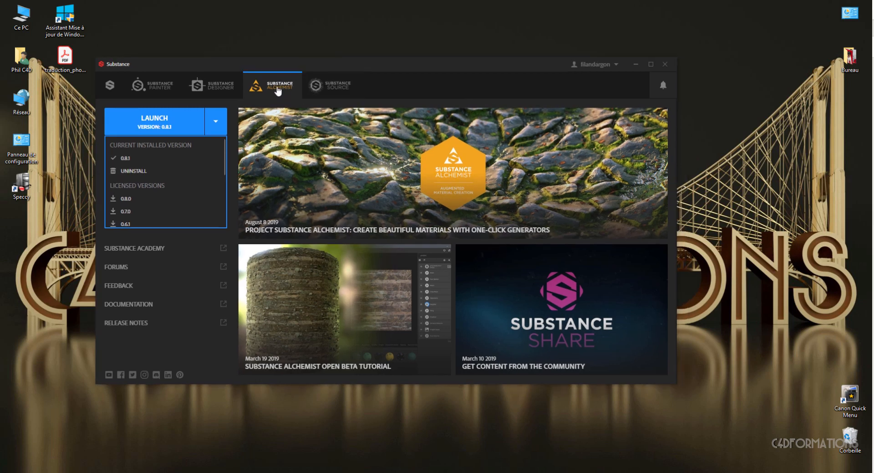
left_click(278, 91)
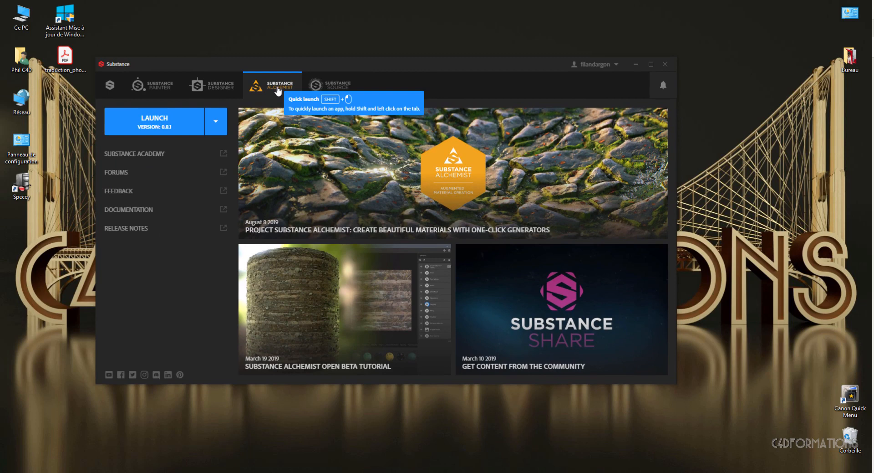
left_click(278, 90, "shift")
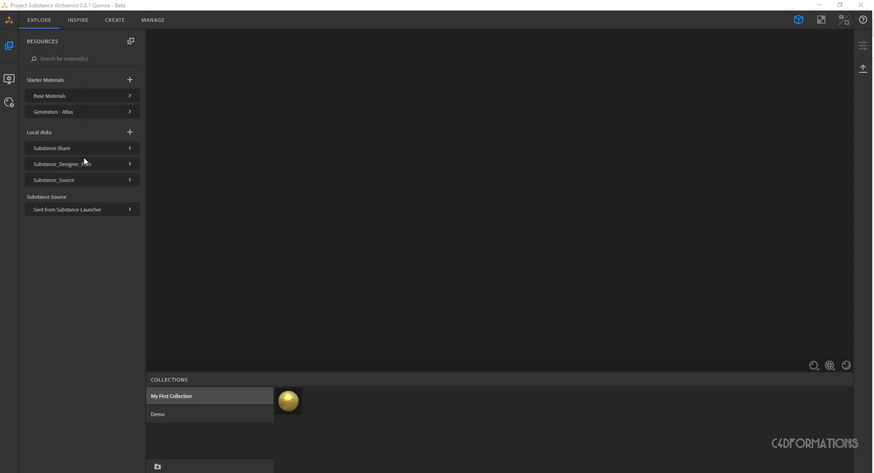
- View the Base Materials in the Starter Materials resources, and return to the list of resource folders
left_click(63, 95)
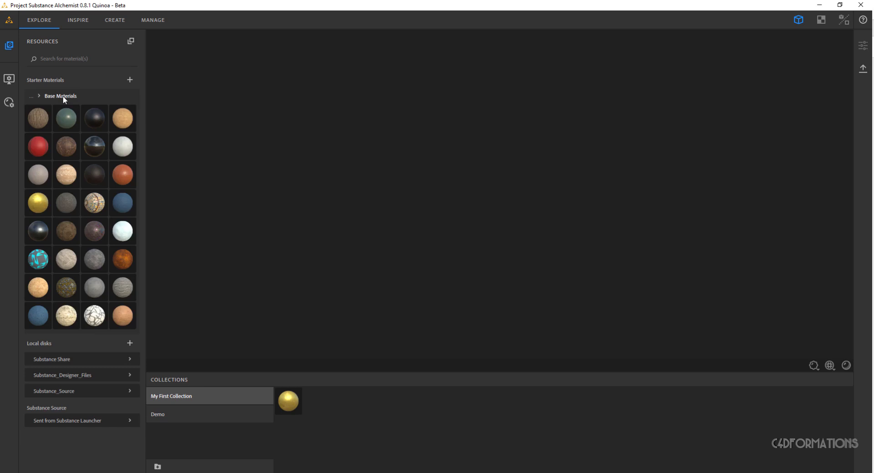
left_click(31, 96)
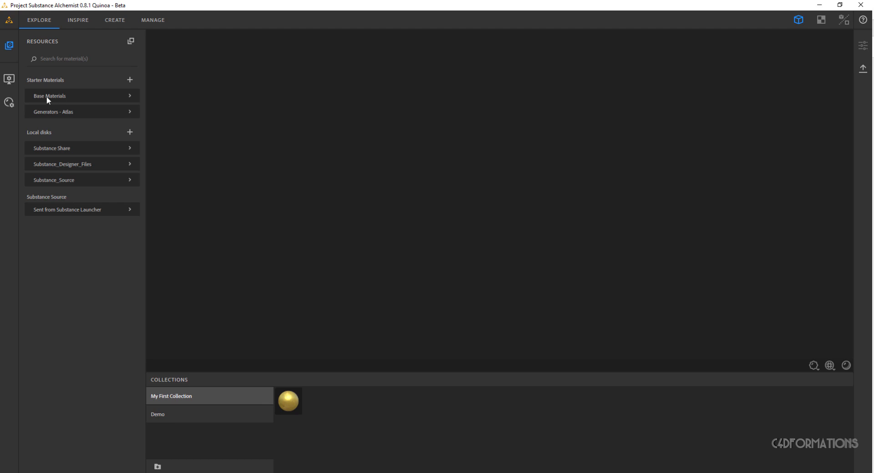
left_click(47, 97)
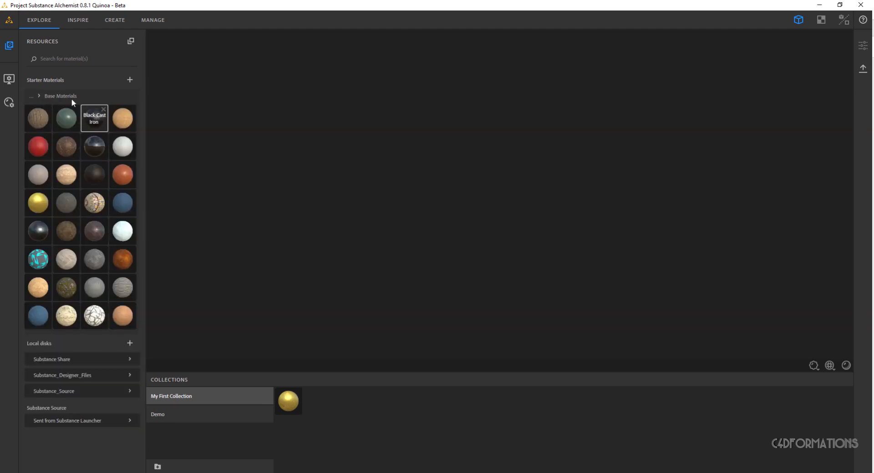
left_click(30, 96)
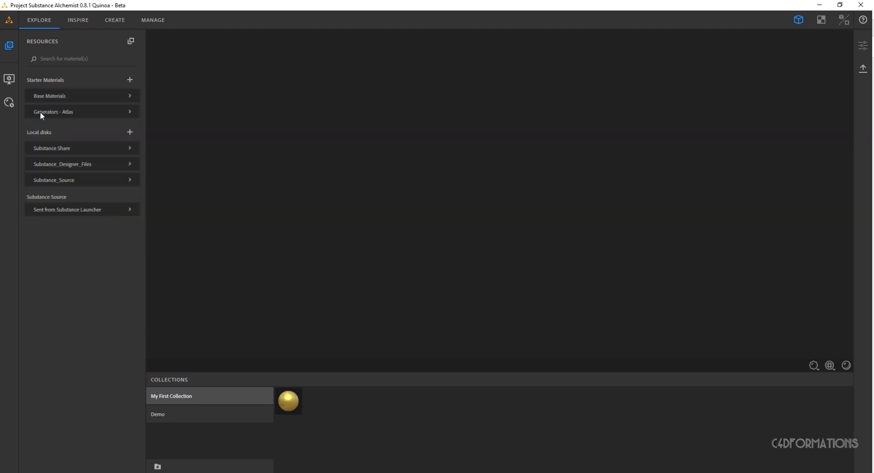
- View the Generators - Atlas folder of the Starter Materials, and toggle the resources list off and back on
left_click(40, 112)
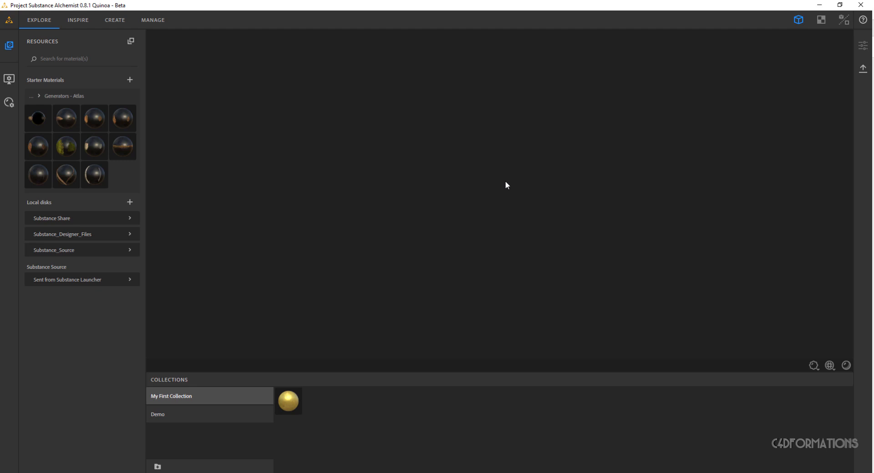
left_click(9, 48)
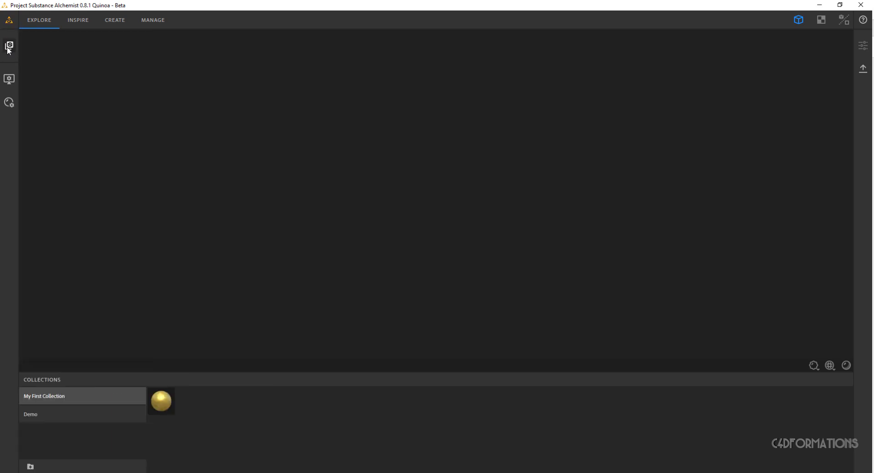
left_click(8, 48)
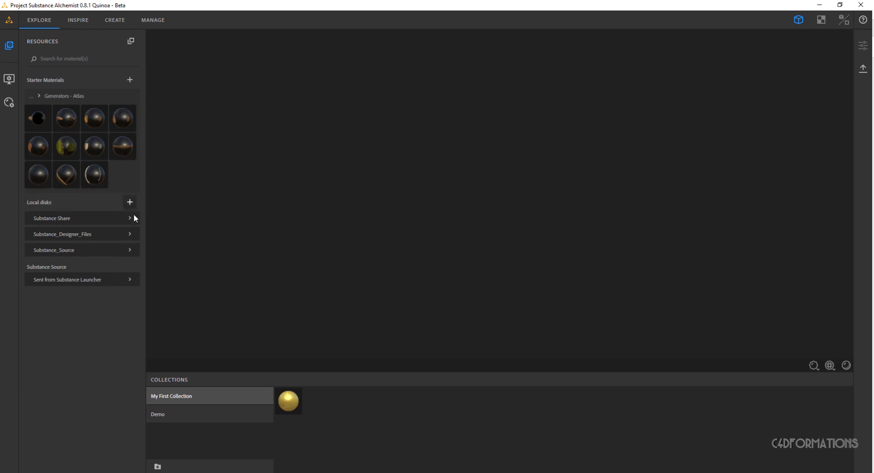
- Look through the local Substance Share and Substance_Designer_Files folders, and return Starter Materials and Local disks to their folder lists
left_click(47, 218)
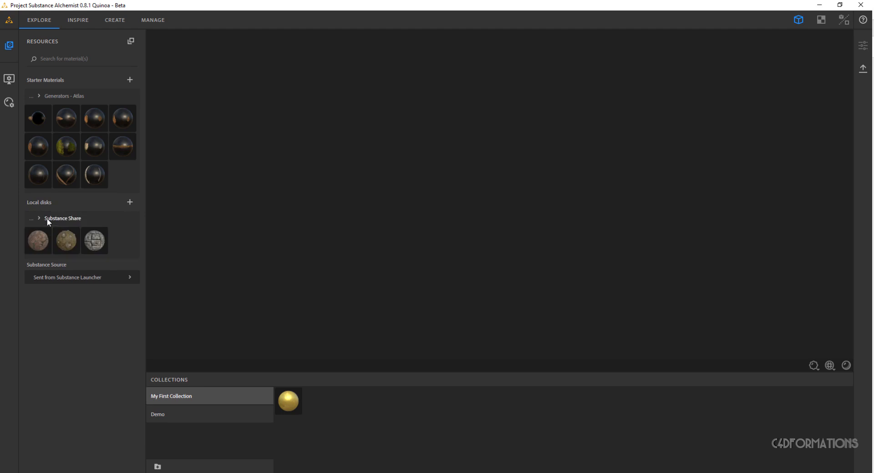
left_click(30, 218)
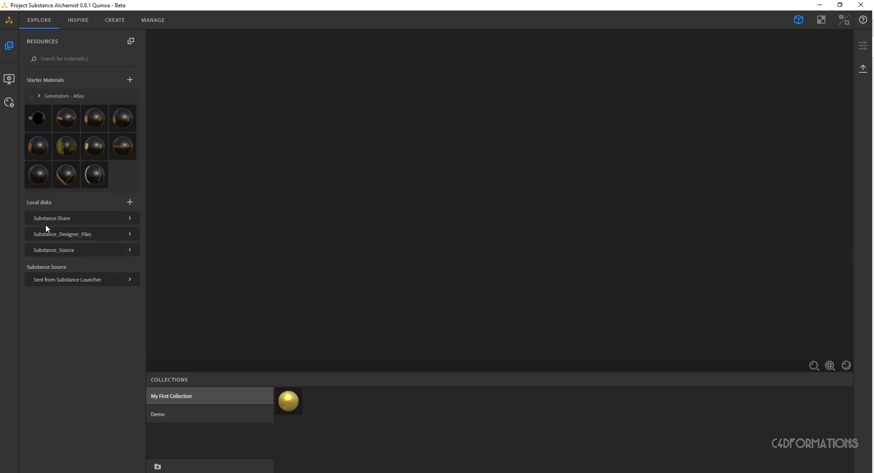
left_click(48, 233)
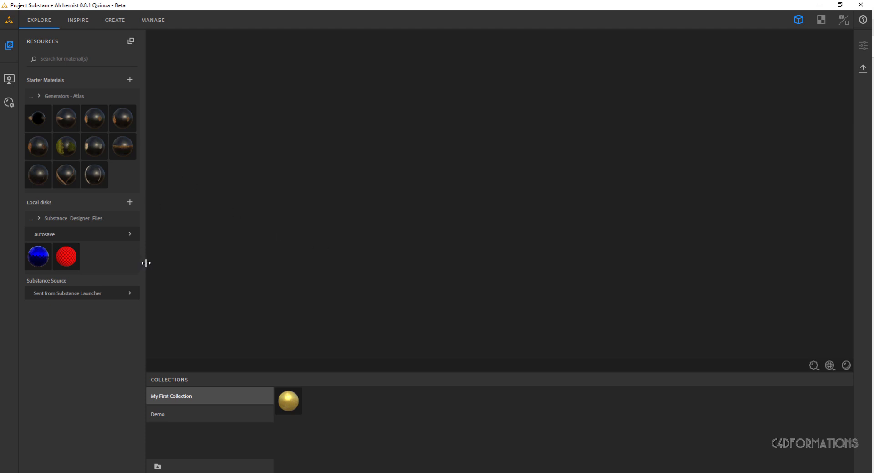
left_click(31, 97)
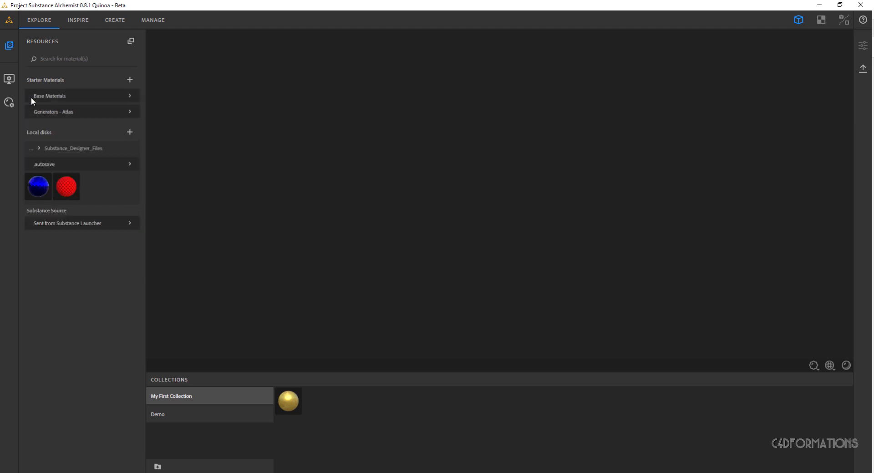
left_click(31, 149)
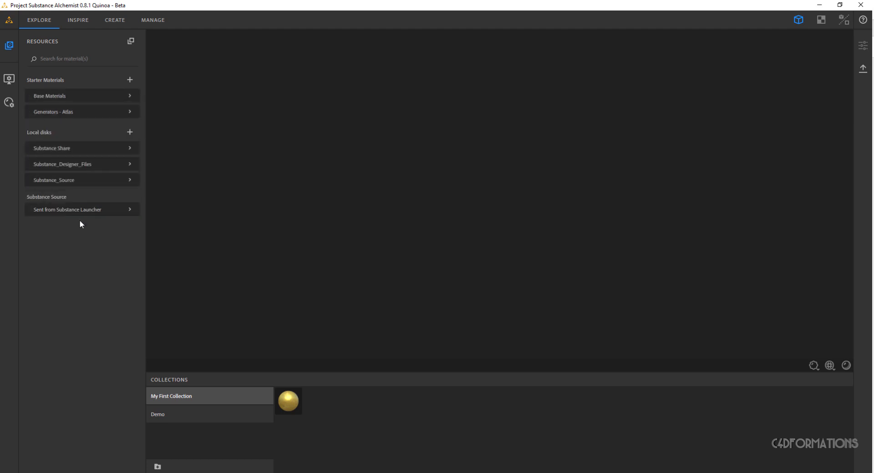
- Open the Stone category inside the local Substance_Source folder
left_click(61, 181)
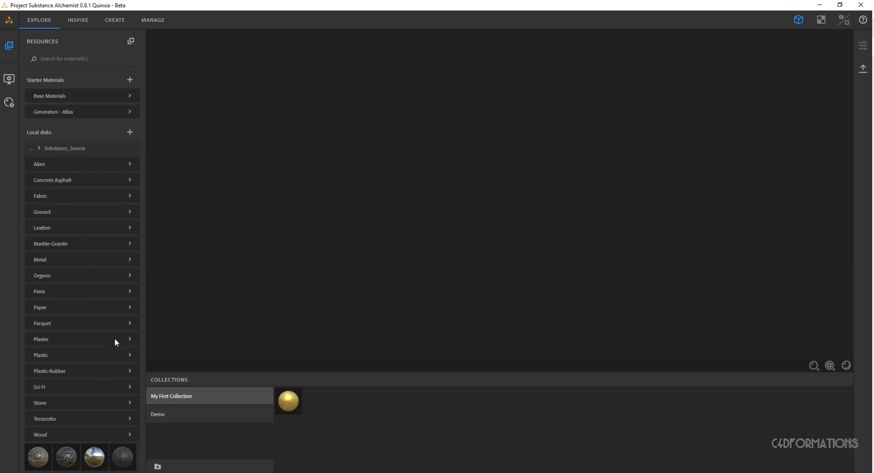
scroll(107, 334, "down", 1)
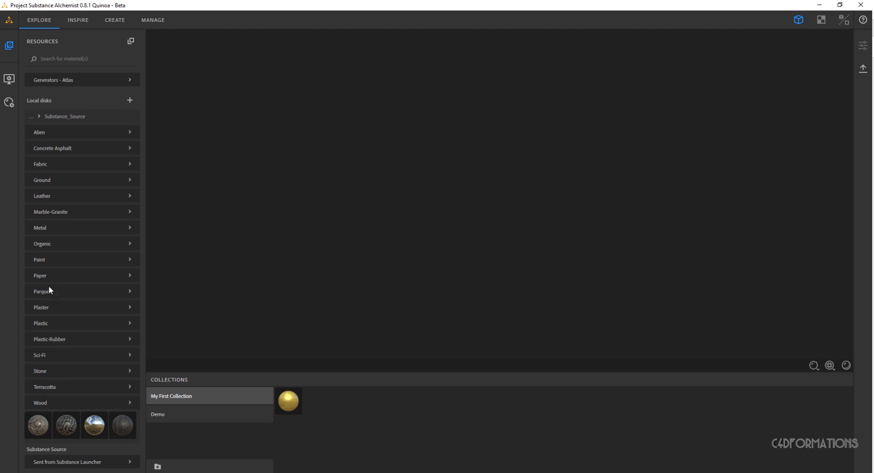
left_click(41, 371)
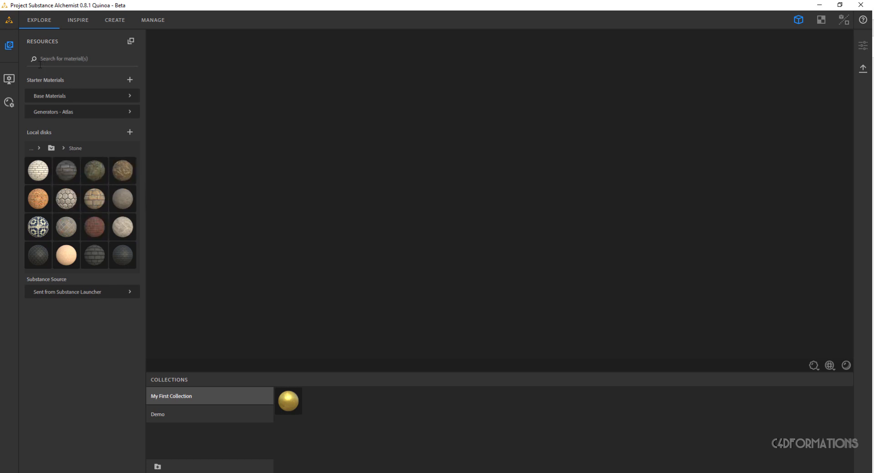
- Show the viewer settings and review the output resolution choices under Global Parameters without changing the selection
left_click(9, 79)
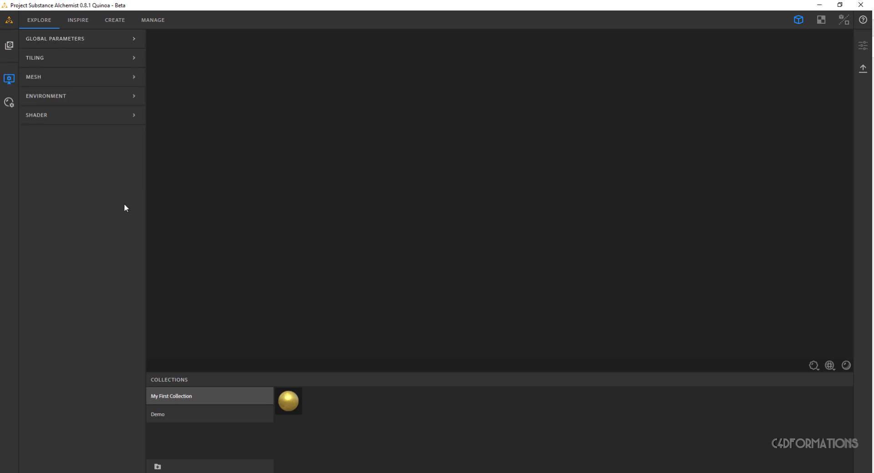
left_click(75, 38)
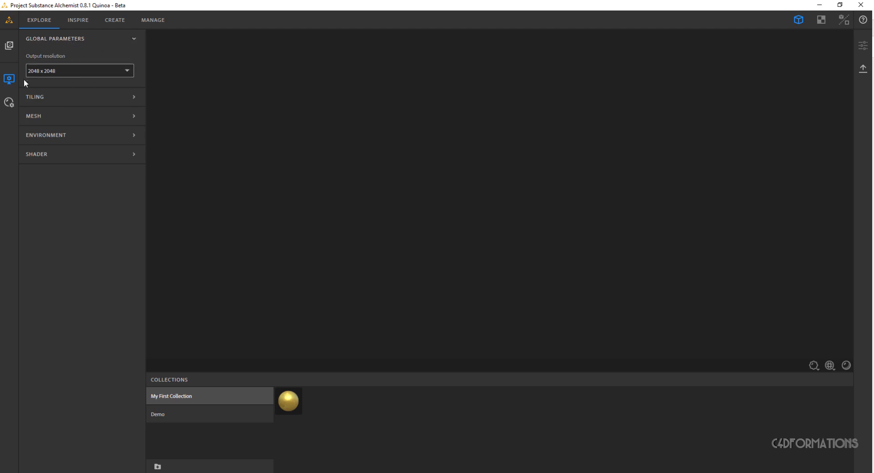
left_click(68, 71)
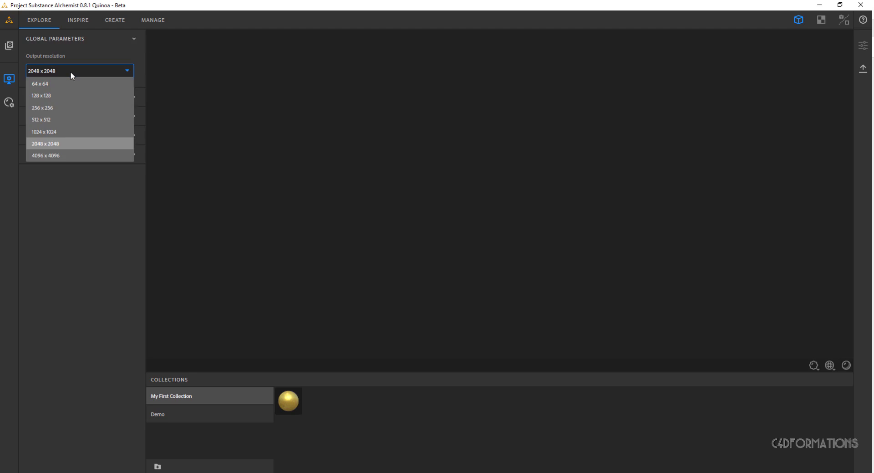
left_click(78, 186)
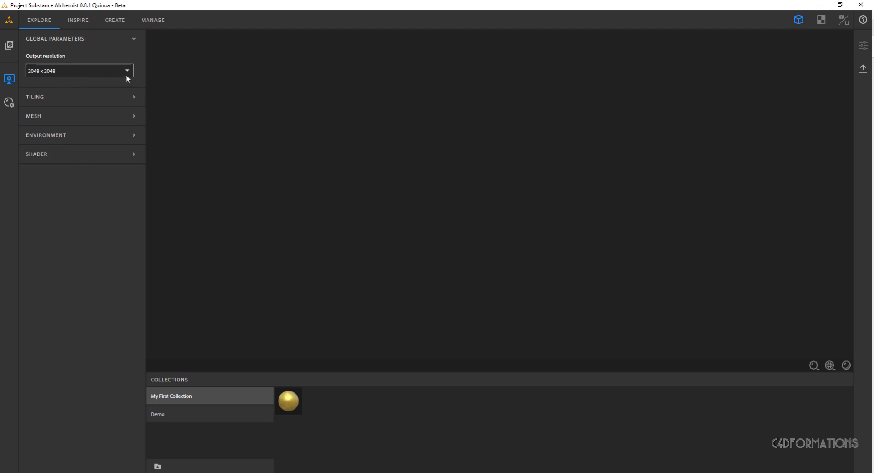
- Review the viewer's tiling settings and preview mesh options, collapsing each section after viewing it
left_click(48, 100)
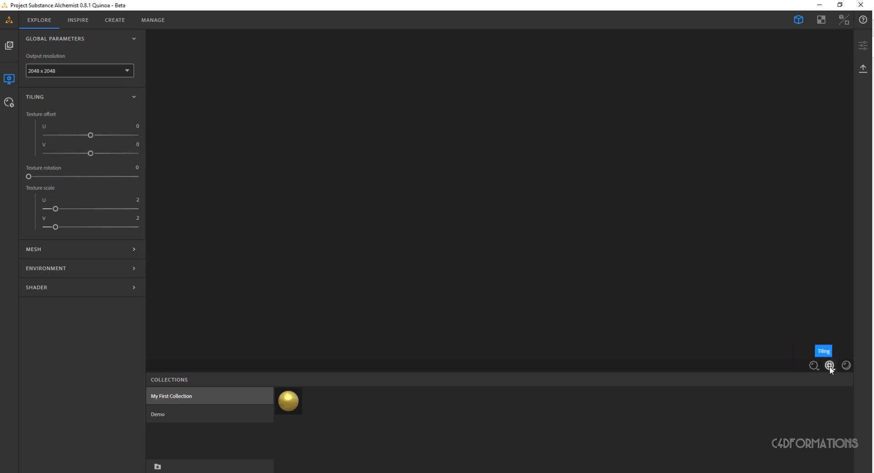
left_click(134, 97)
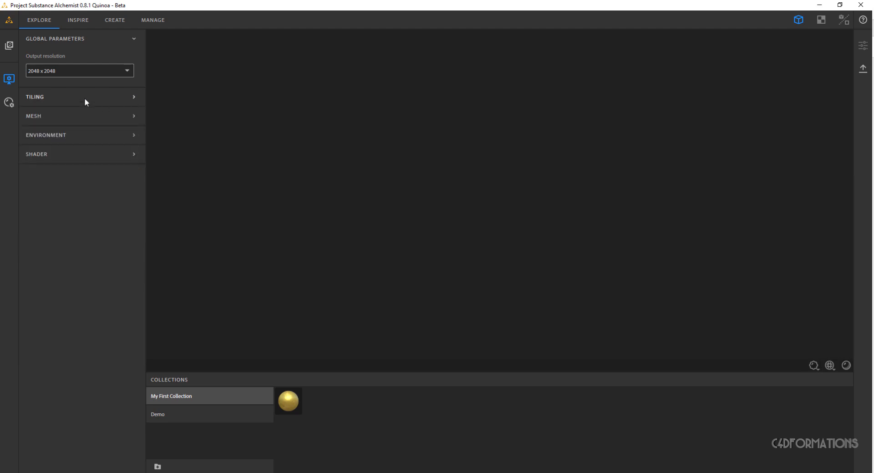
left_click(39, 116)
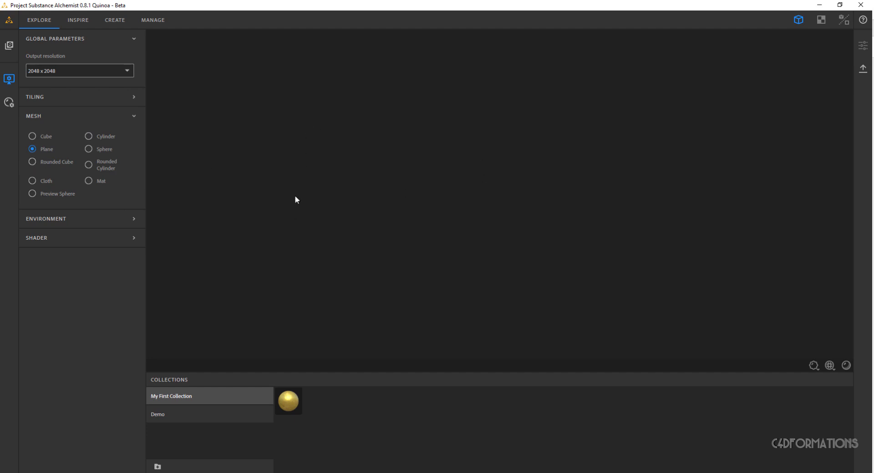
left_click(134, 117)
- Preview the available lighting environments in the viewer's Environment settings, and collapse the section
left_click(130, 136)
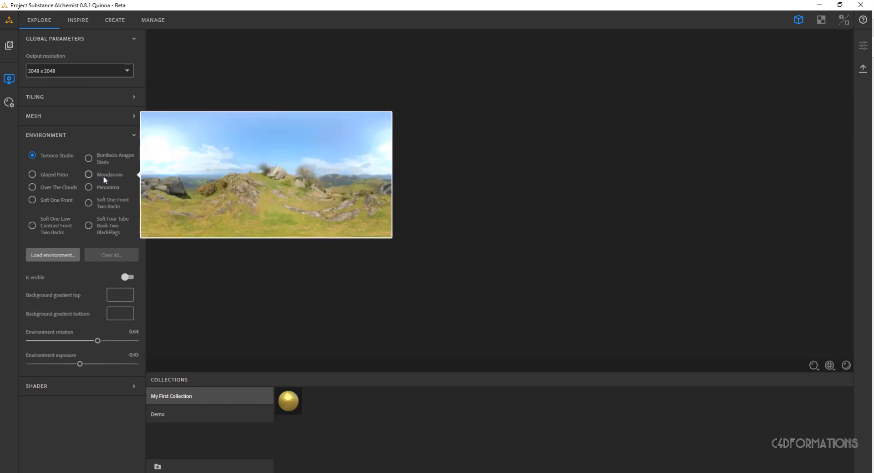
mouse_move(51, 176)
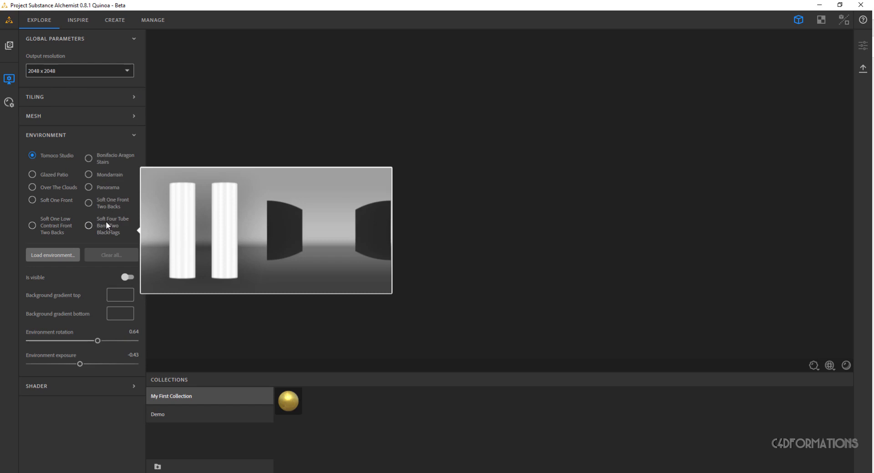
mouse_move(64, 156)
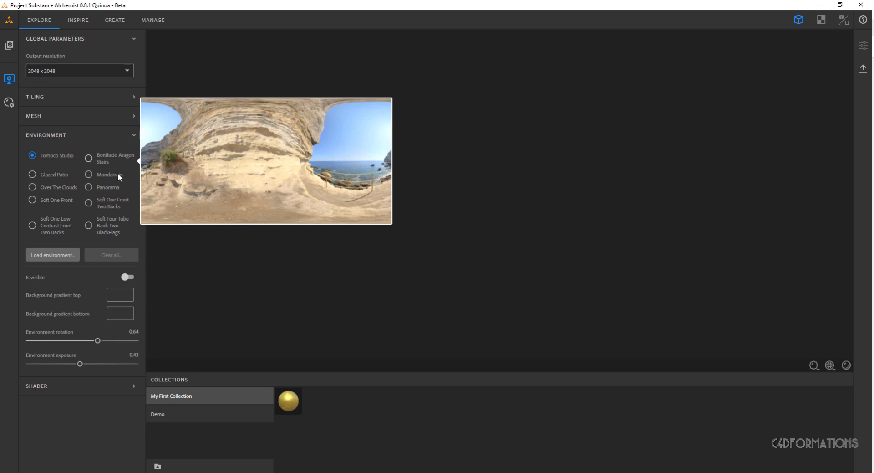
mouse_move(116, 183)
mouse_move(112, 201)
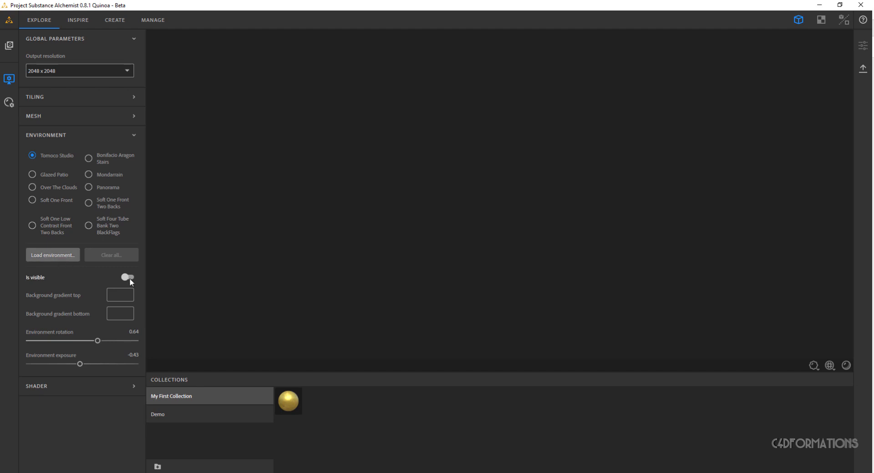
mouse_move(66, 196)
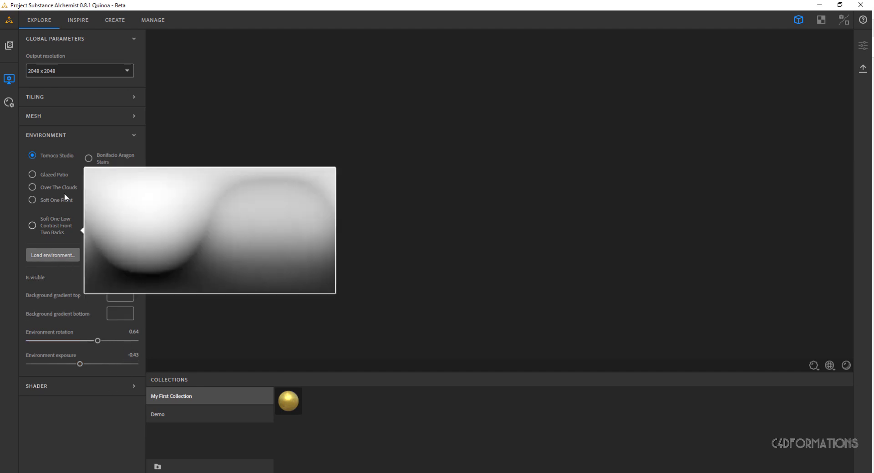
left_click(133, 136)
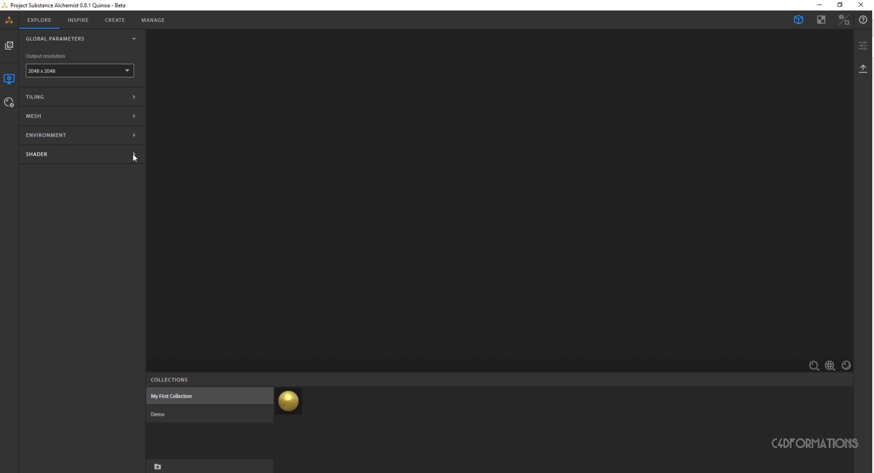
- Review the viewer's shader settings, and examine the material workflow, normal format and channel settings
left_click(132, 154)
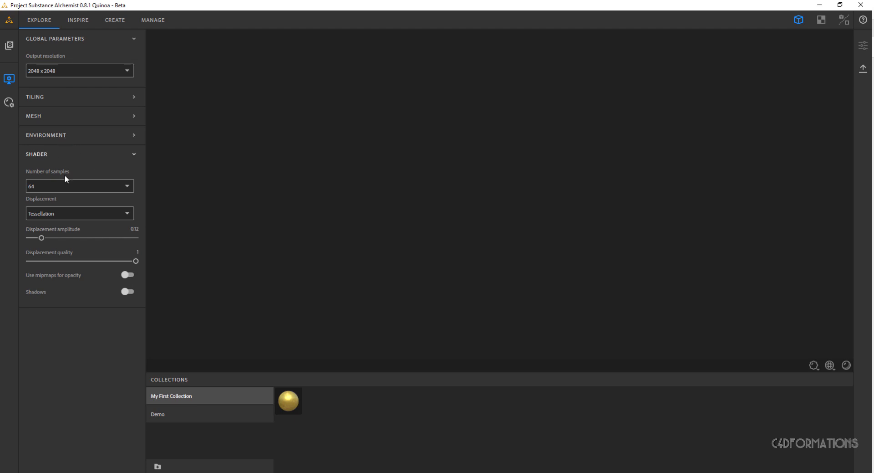
left_click(134, 156)
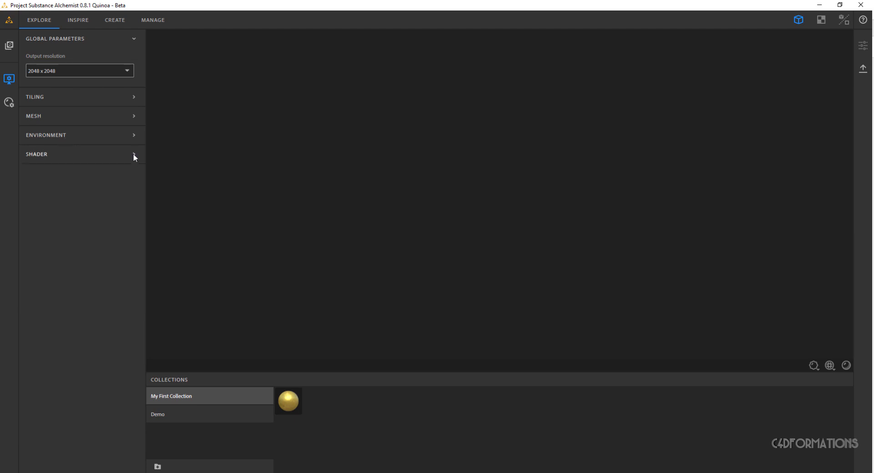
left_click(9, 102)
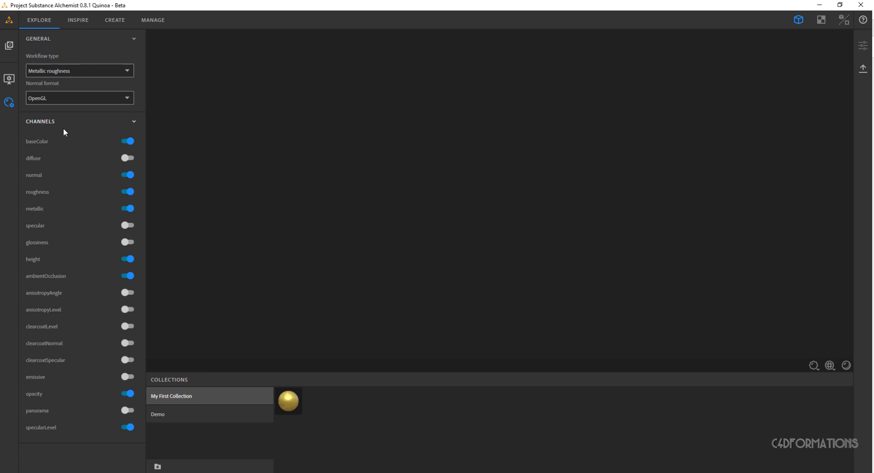
left_click(135, 120)
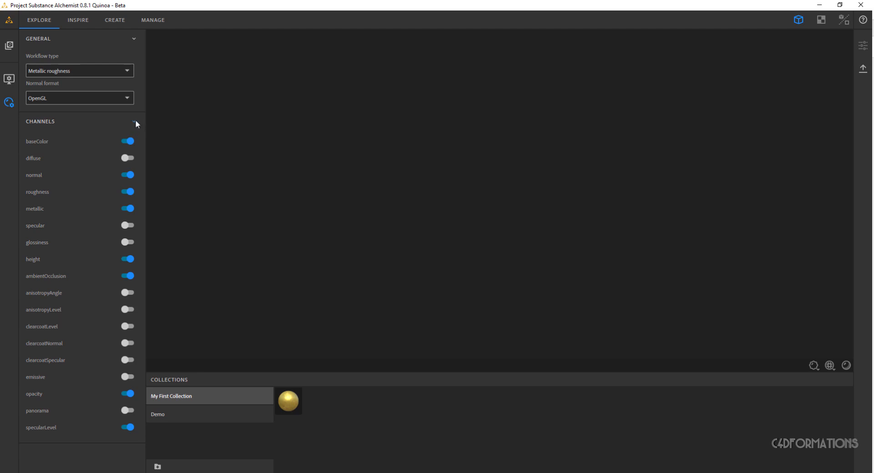
- Look at the Inspire, Create and Manage workspaces in turn
left_click(78, 20)
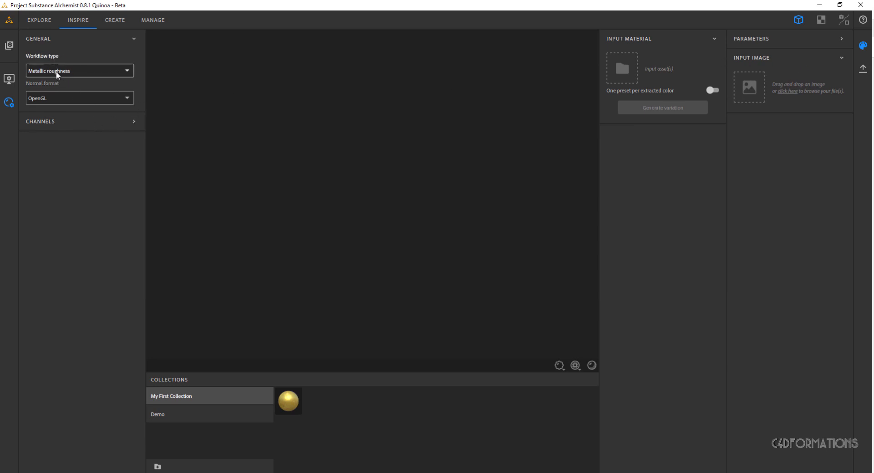
left_click(109, 22)
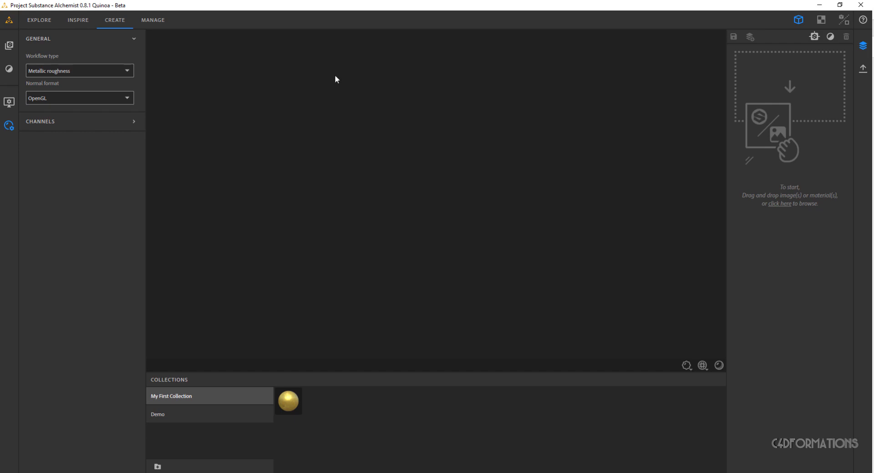
left_click(155, 20)
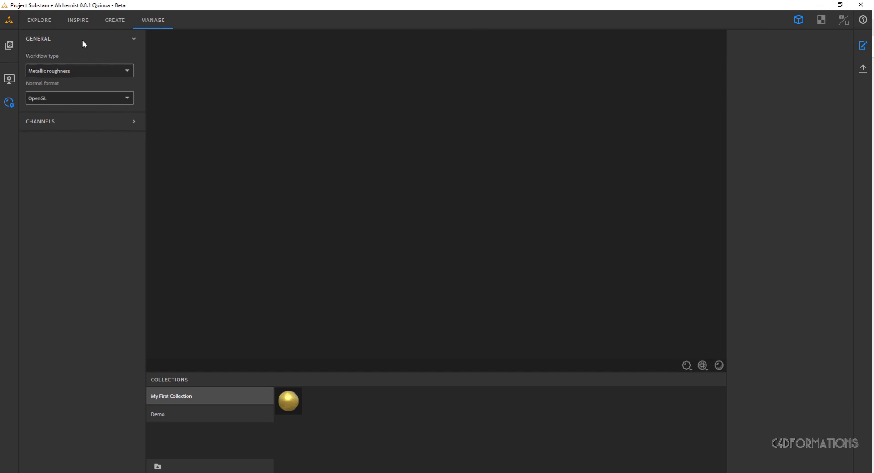
- Return to the Create workspace and display the material resources with the Stone folder
left_click(108, 23)
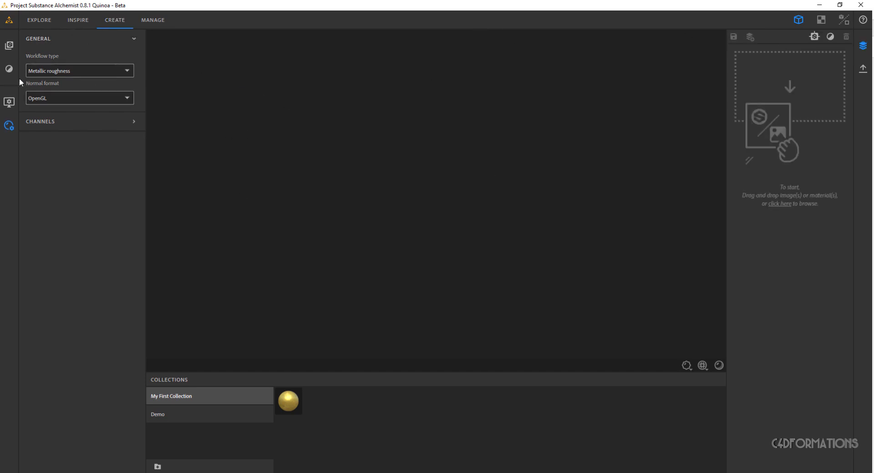
left_click(9, 125)
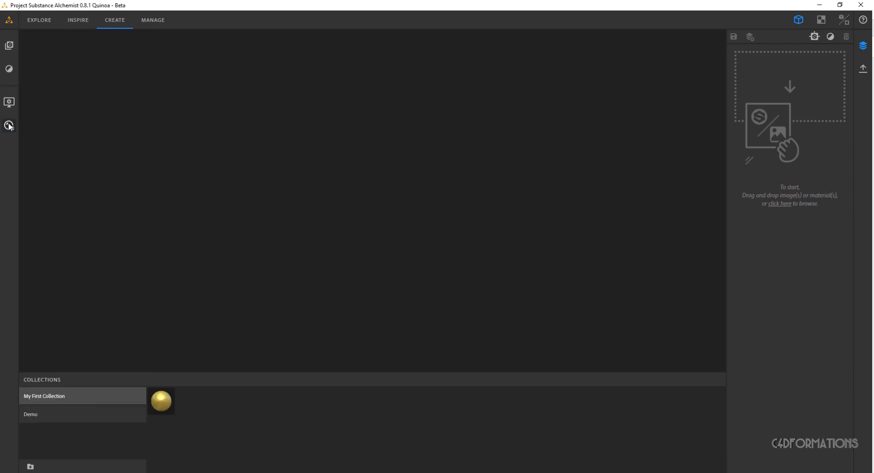
left_click(9, 126)
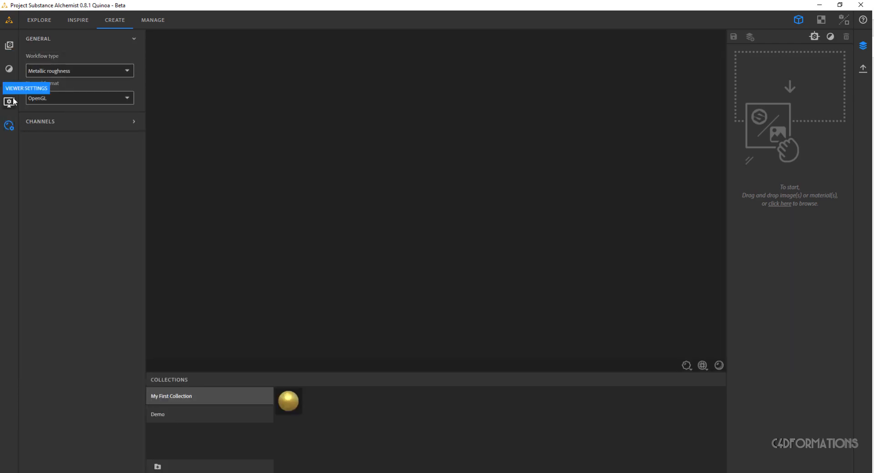
left_click(10, 48)
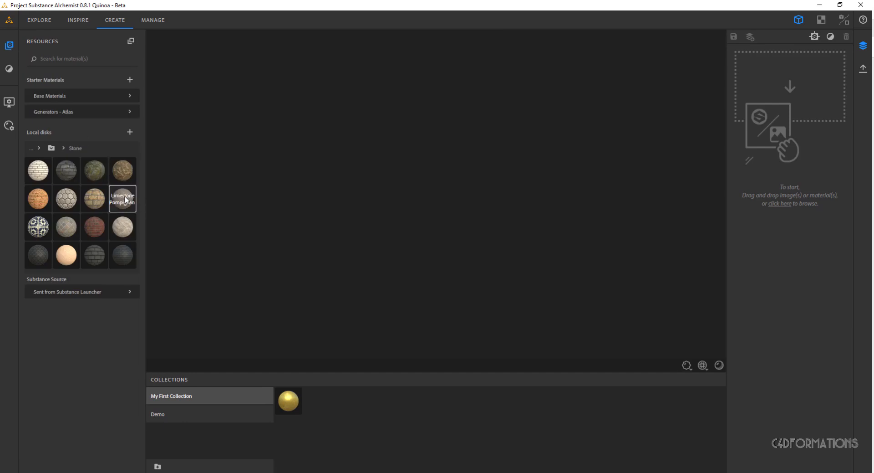
- Add the Limestone Pompignan stone material as the first layer, and display it on the Cube mesh
left_click_drag(122, 199, 423, 249)
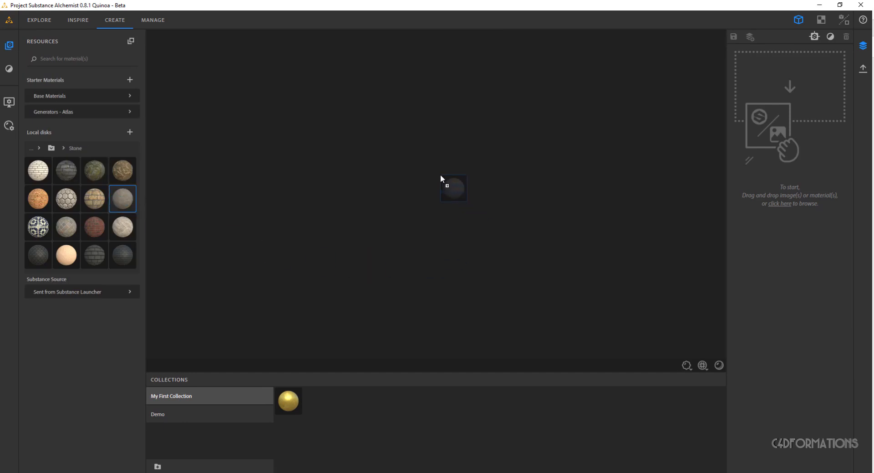
left_click_drag(441, 175, 440, 179)
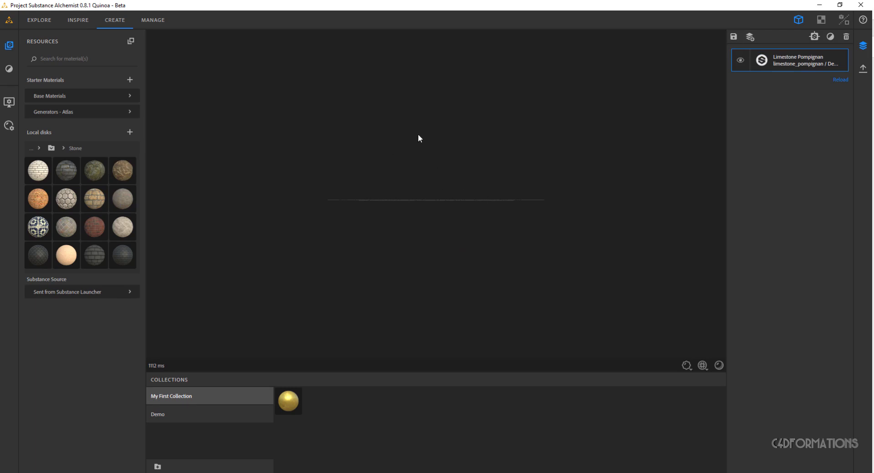
left_click(8, 103)
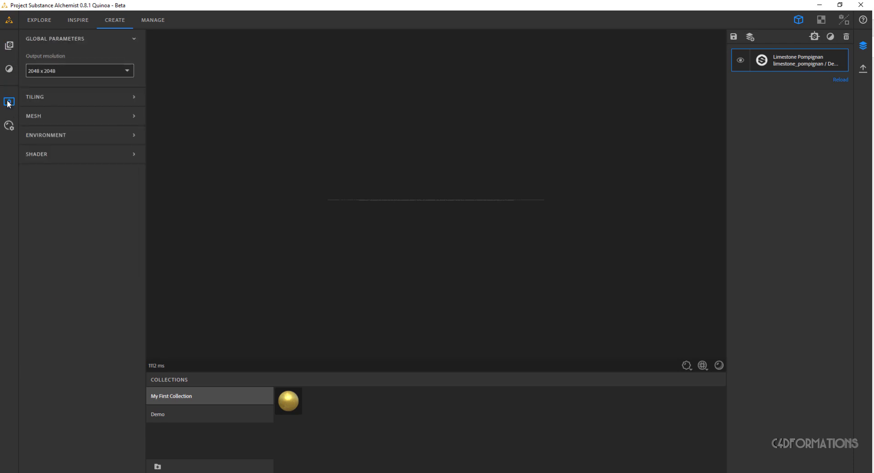
left_click(41, 116)
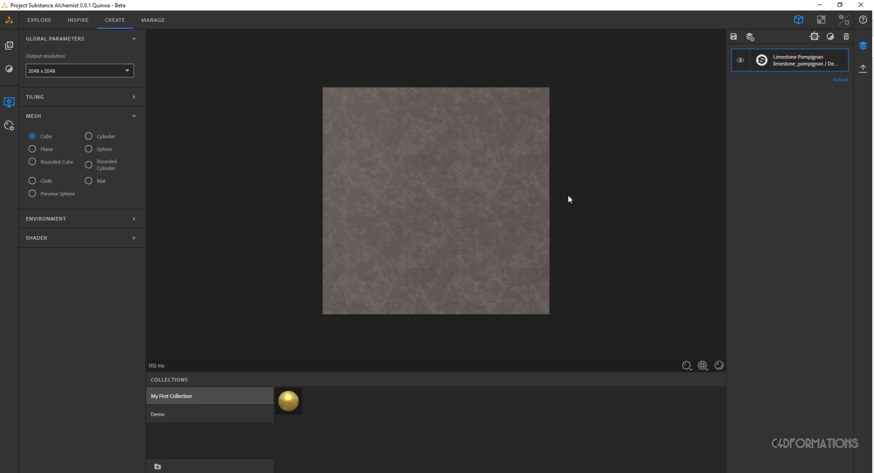
left_click_drag(526, 150, 504, 163)
middle_click_drag(468, 159, 462, 162)
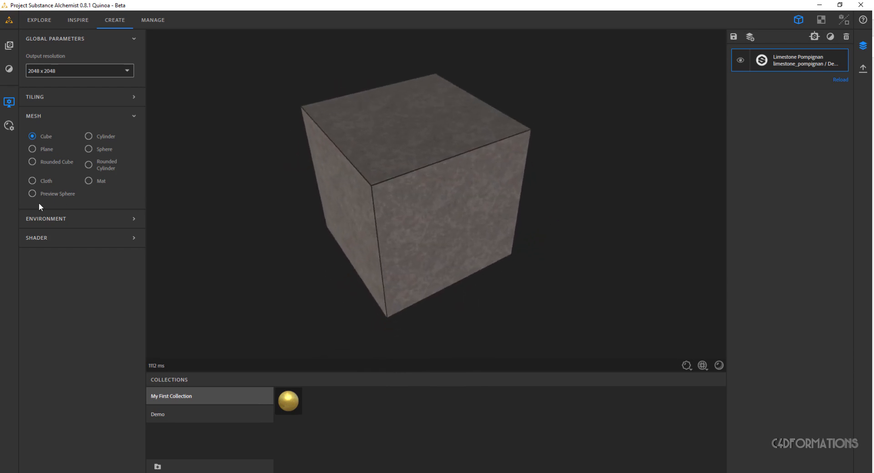
- Preview the limestone in turn on the Cylinder, Plane, Sphere, Rounded Cube, Rounded Cylinder, Cloth and Mat meshes
left_click(88, 136)
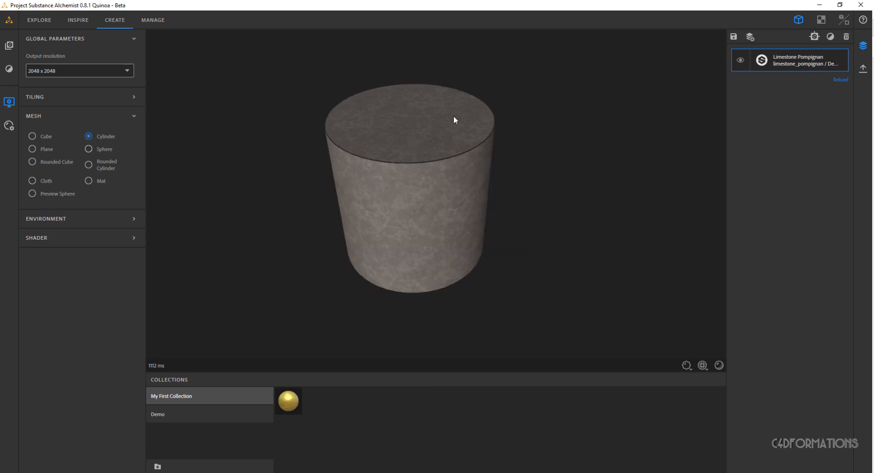
left_click(32, 149)
left_click(87, 148)
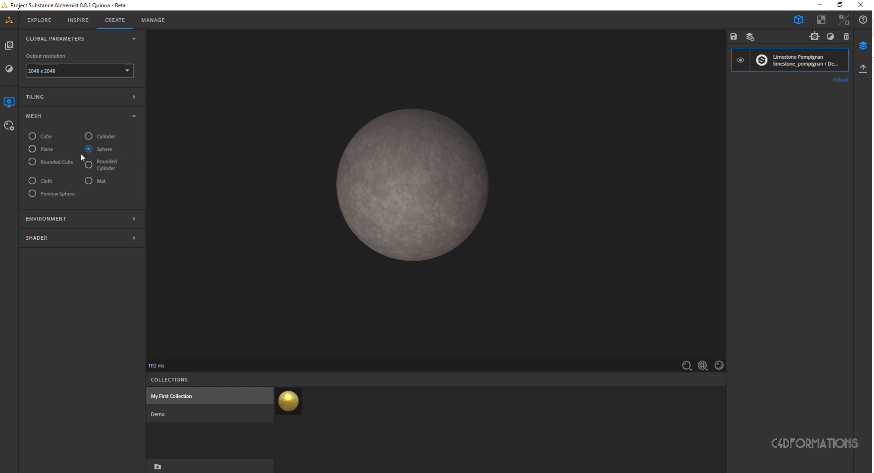
left_click(32, 162)
left_click(89, 164)
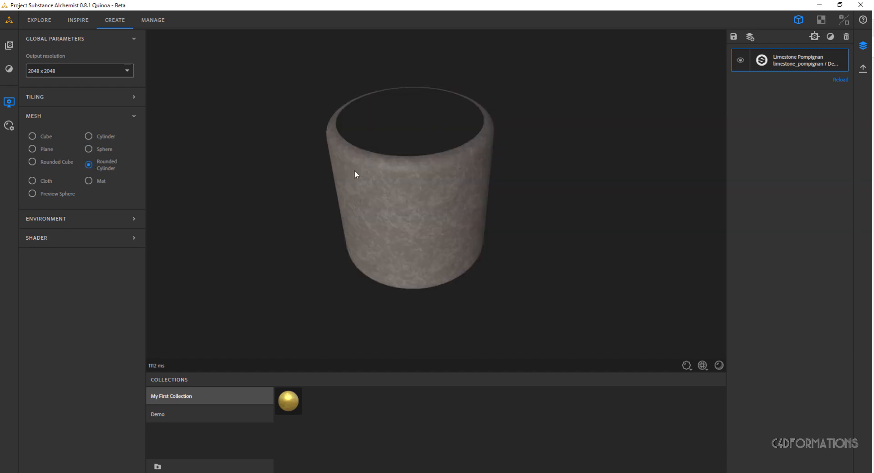
left_click(33, 180)
left_click(88, 181)
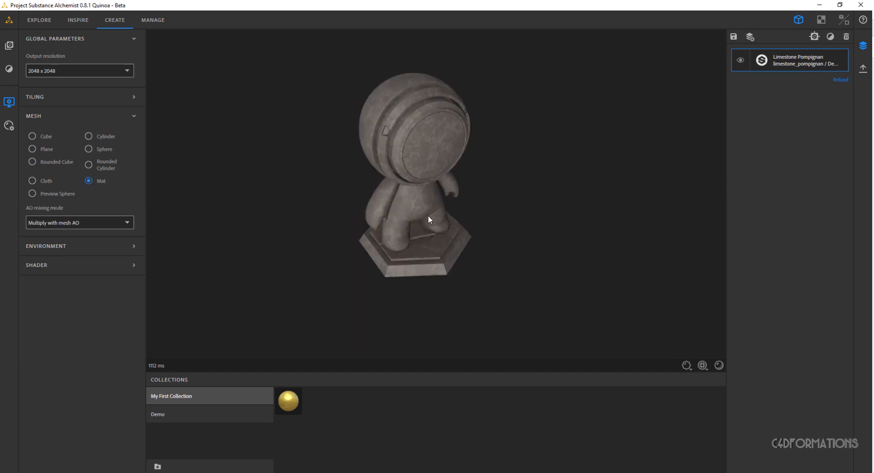
left_click_drag(396, 199, 432, 150)
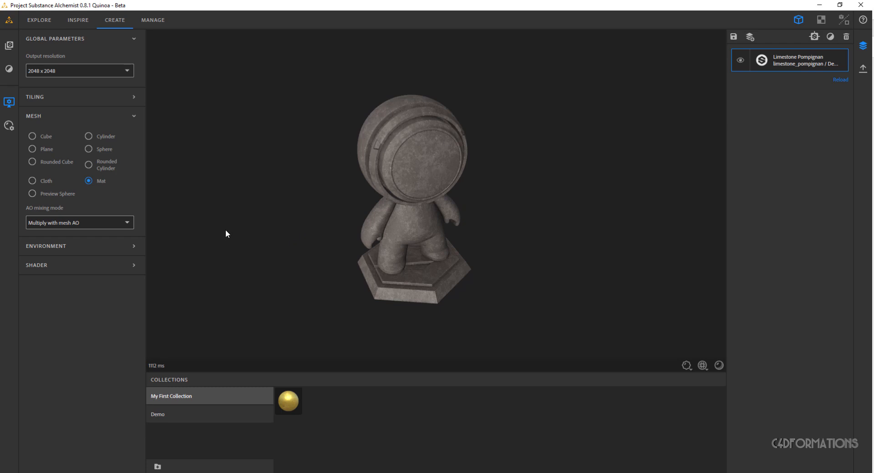
- Make the Tomoco Studio environment visible as the background behind the Mat mesh
left_click(134, 245)
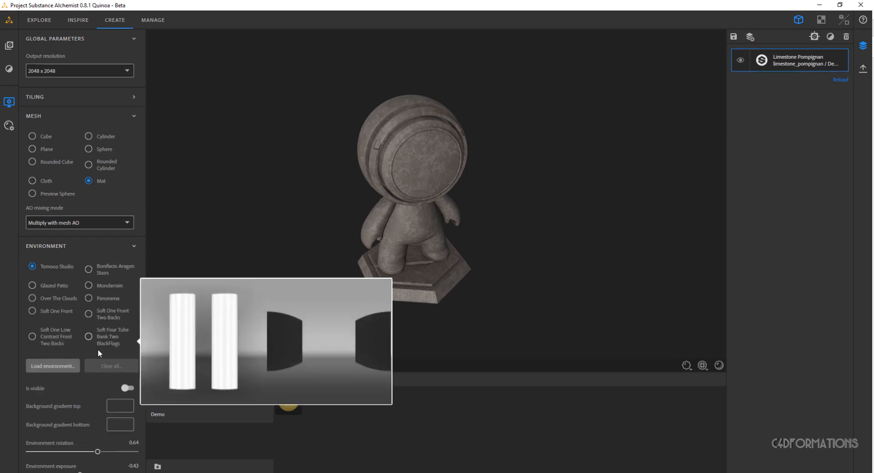
left_click(128, 388)
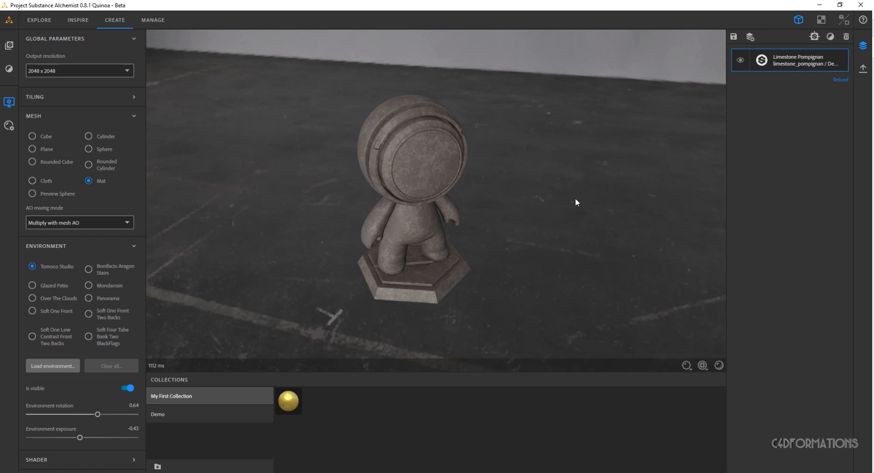
mouse_move(534, 182)
left_mouse_down()
mouse_move(499, 187)
mouse_move(565, 207)
mouse_move(572, 196)
mouse_move(517, 191)
mouse_move(561, 188)
mouse_move(538, 186)
left_mouse_up()
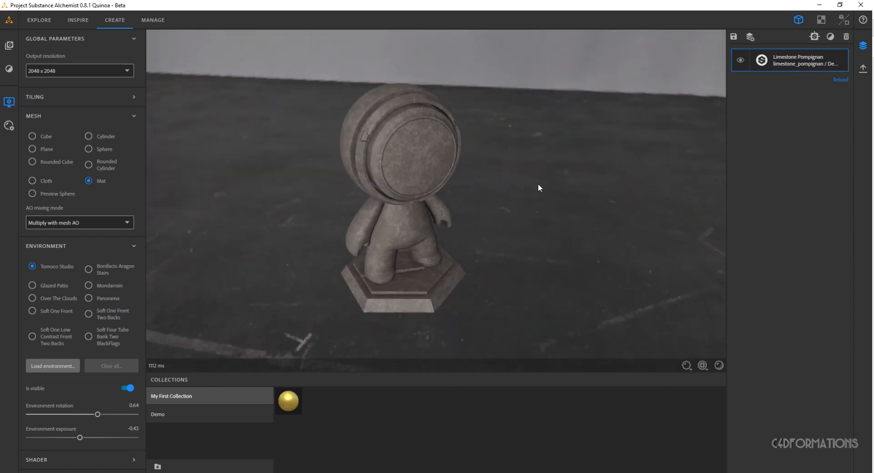
scroll(539, 184, "up", 1)
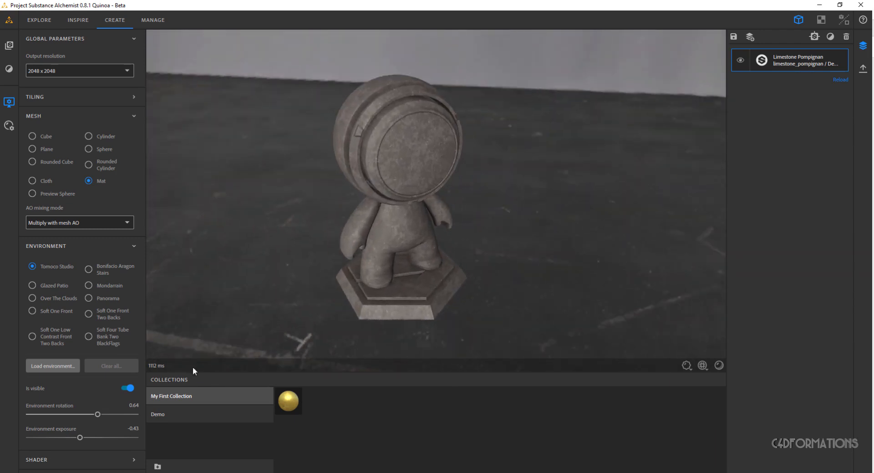
- Set the environment rotation to 0.53, and hide the environment background
mouse_move(98, 412)
left_mouse_down()
mouse_move(69, 414)
mouse_move(129, 414)
mouse_move(39, 418)
mouse_move(99, 417)
left_mouse_up()
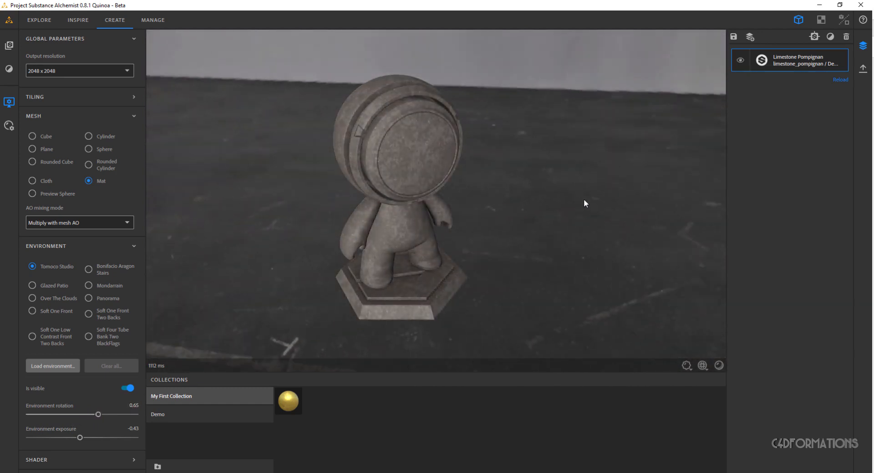
left_click_drag(534, 177, 507, 196)
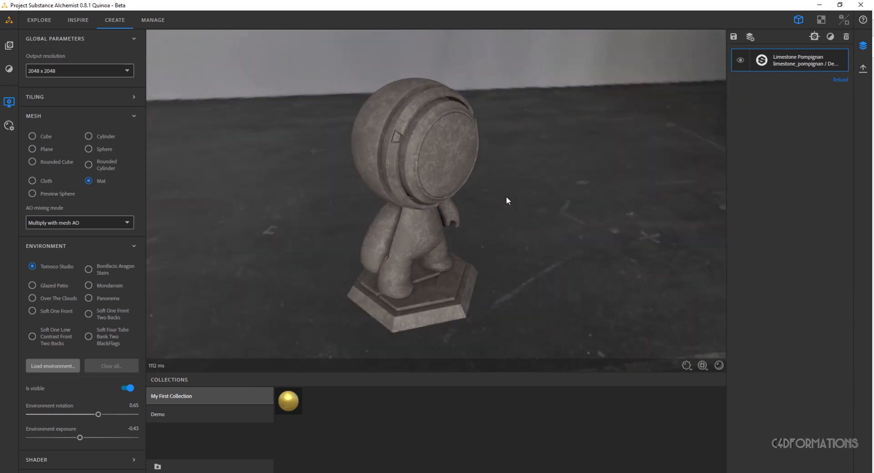
mouse_move(507, 197)
right_mouse_down("shift")
mouse_move(477, 197)
mouse_move(504, 196)
right_mouse_up("shift")
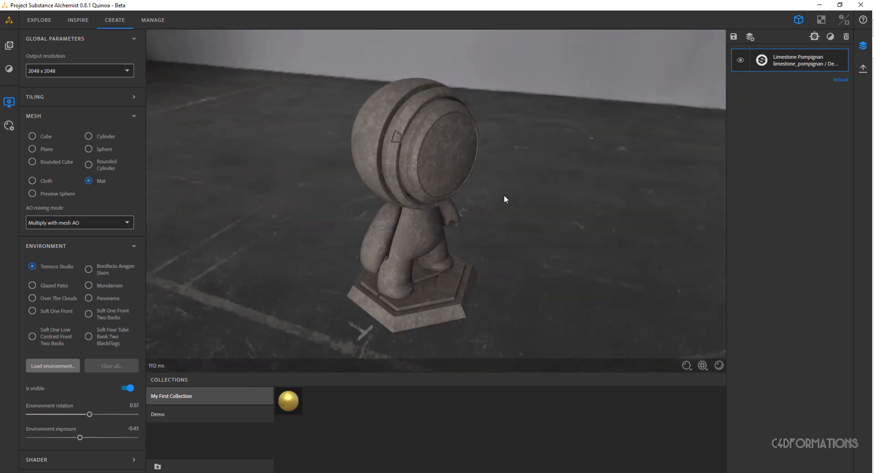
left_click_drag(504, 196, 490, 198)
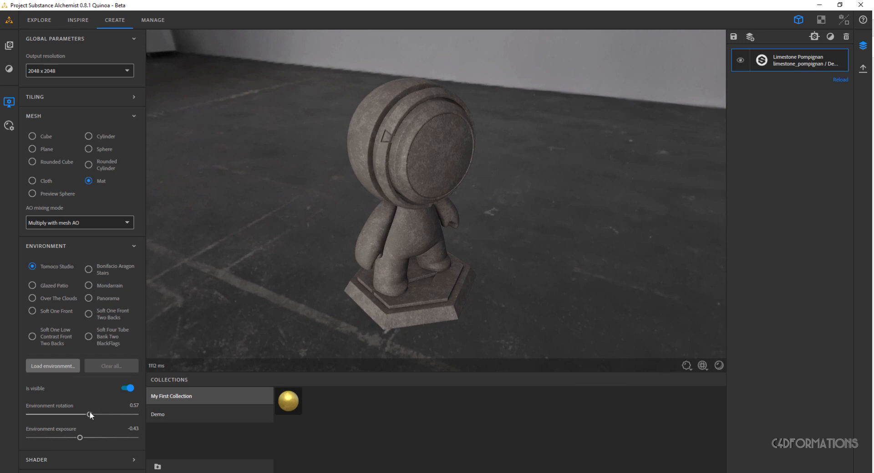
left_click_drag(89, 412, 85, 414)
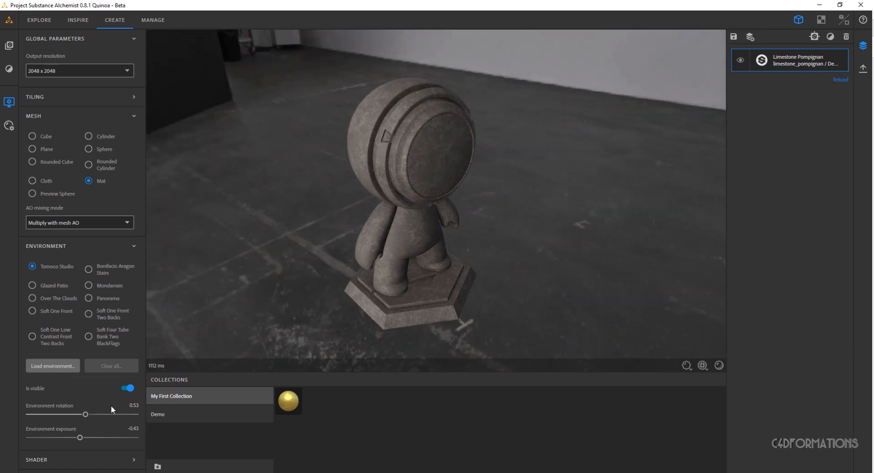
left_click(123, 388)
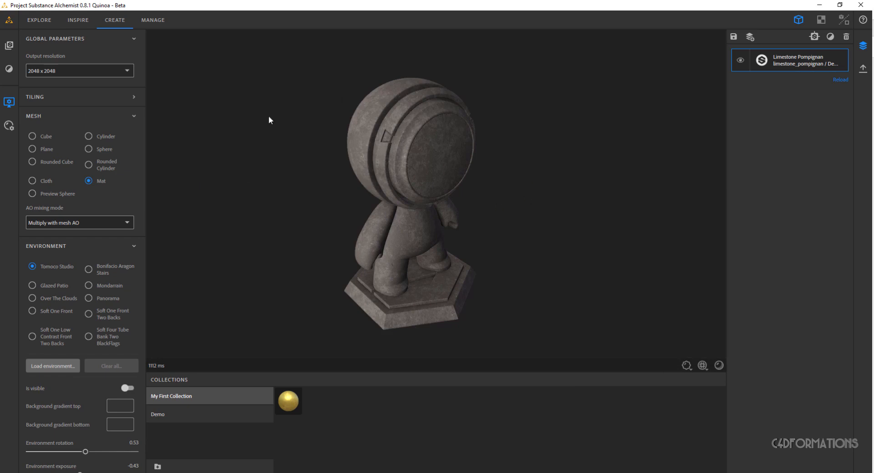
- Preview the limestone on the Preview Sphere mesh, and change the mesh to Plane
left_click(41, 193)
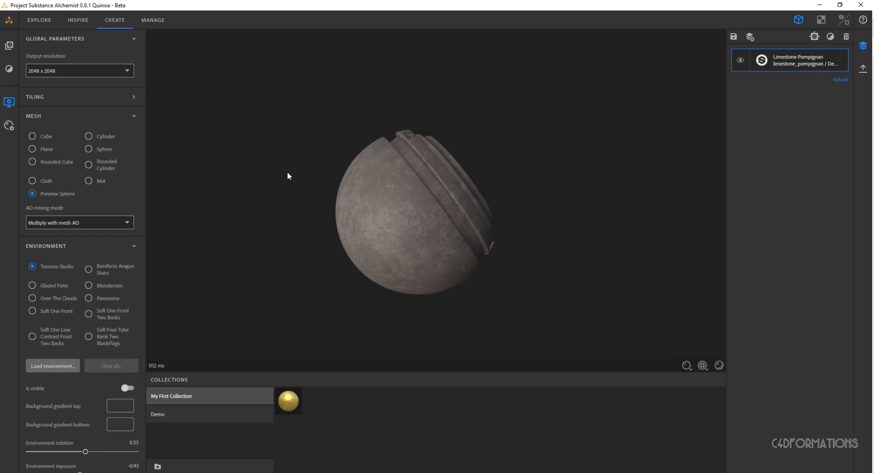
left_click_drag(496, 202, 387, 183)
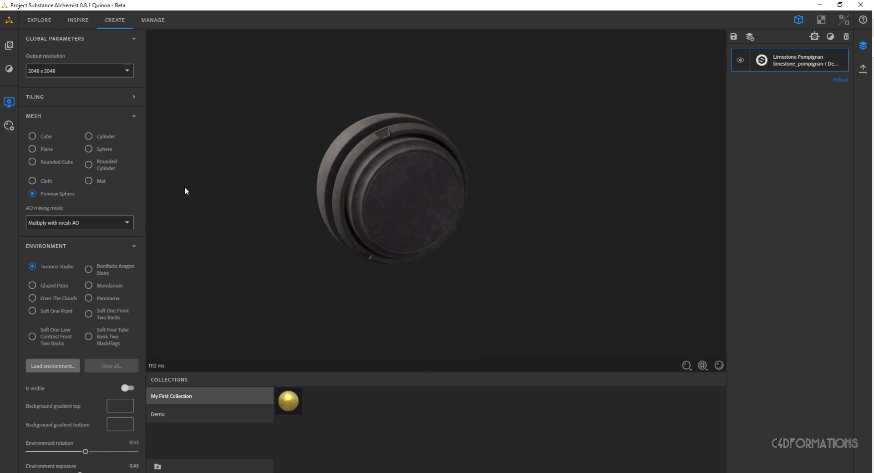
left_click(33, 149)
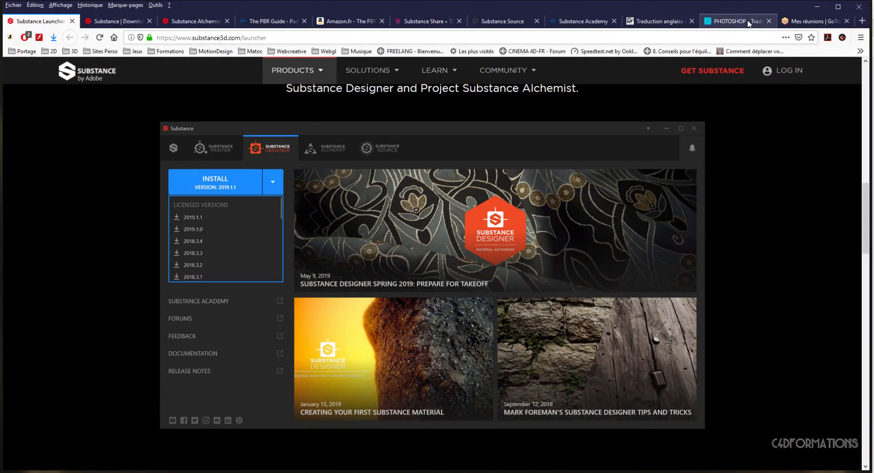
- Switch to the browser, examine the blend mode and filter tables on the English-French Photoshop translation page, and return to Substance Alchemist
left_click(747, 24)
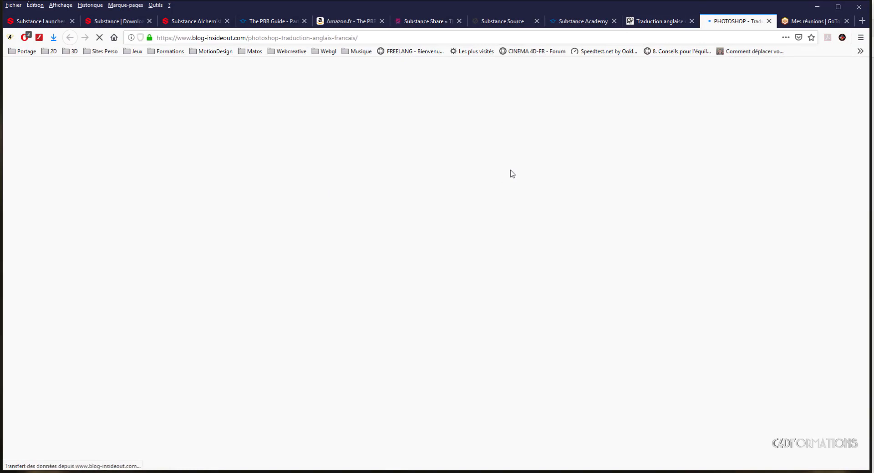
scroll(286, 188, "down", 6)
scroll(324, 221, "down", 8)
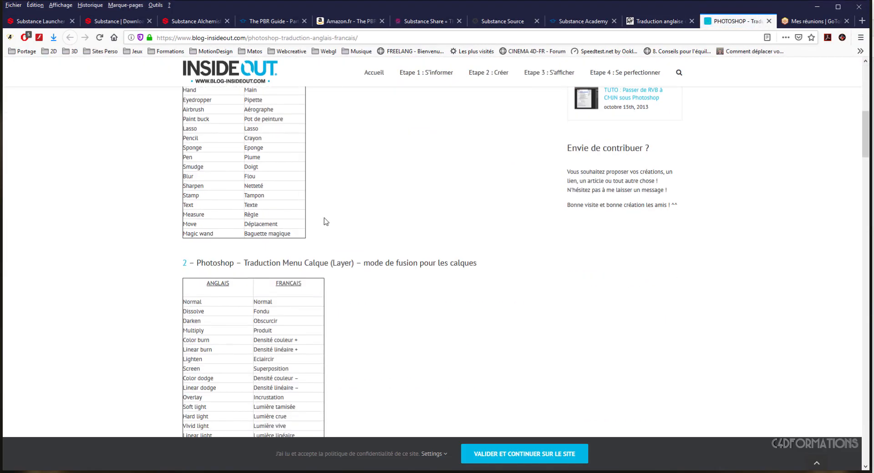
scroll(354, 223, "up", 3)
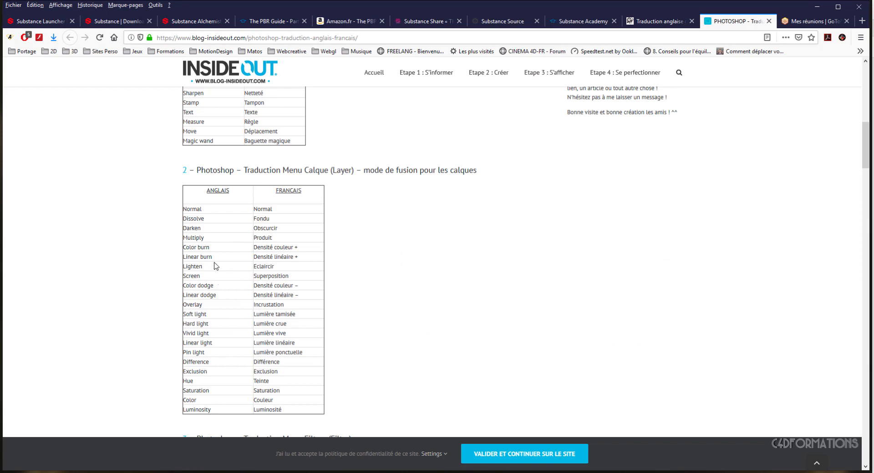
scroll(280, 276, "up", 1)
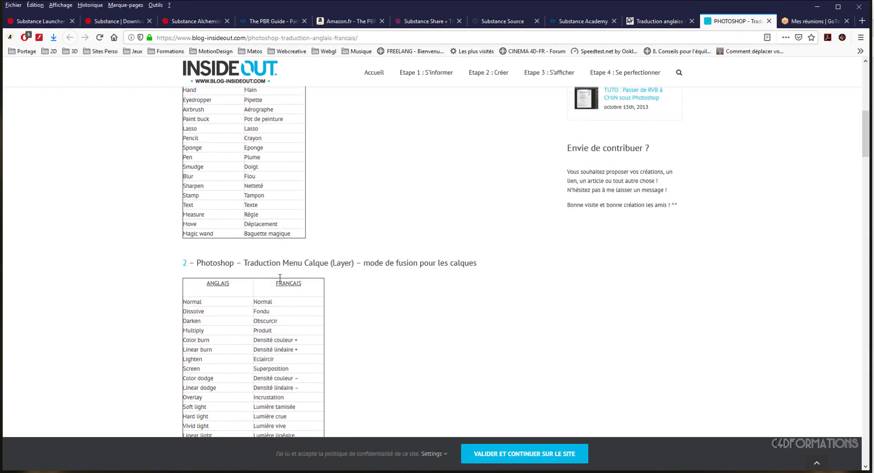
scroll(280, 276, "down", 2)
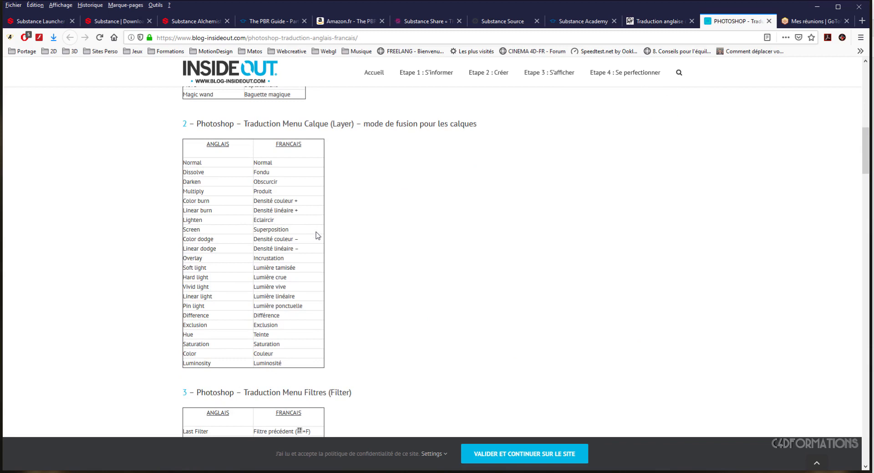
scroll(317, 235, "down", 5)
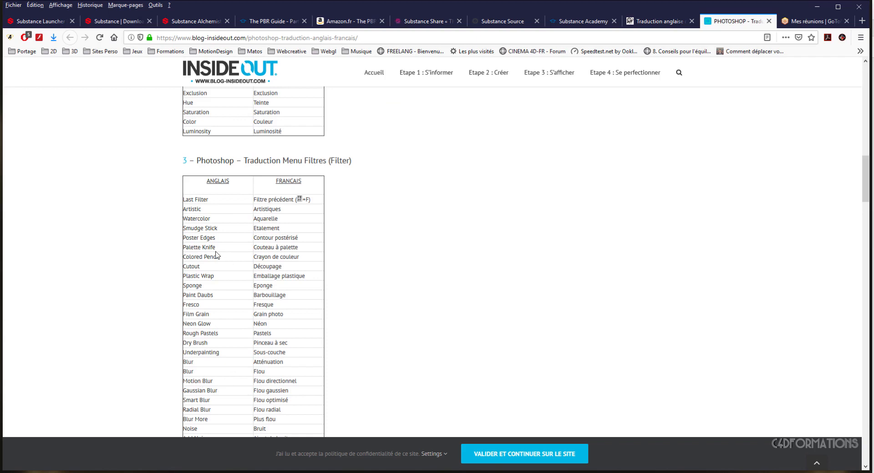
left_click(817, 7)
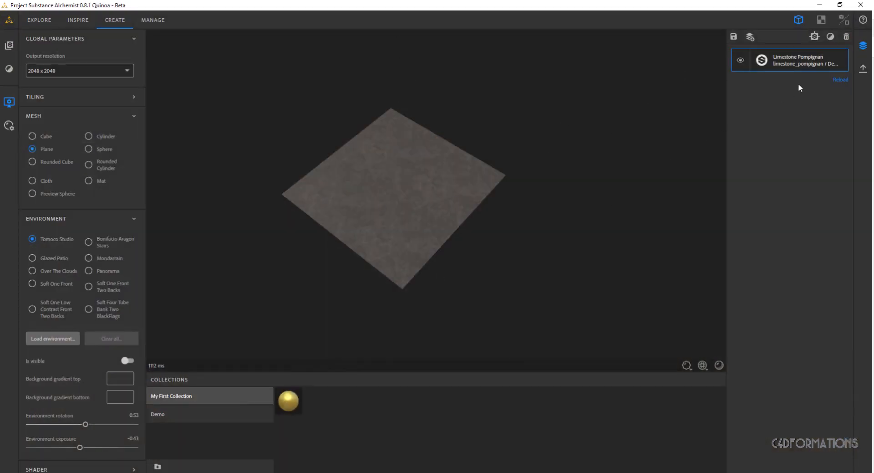
- Look at the list of available filters, and display the Limestone Pompignan layer's parameters for inspection on the plane
left_click(830, 37)
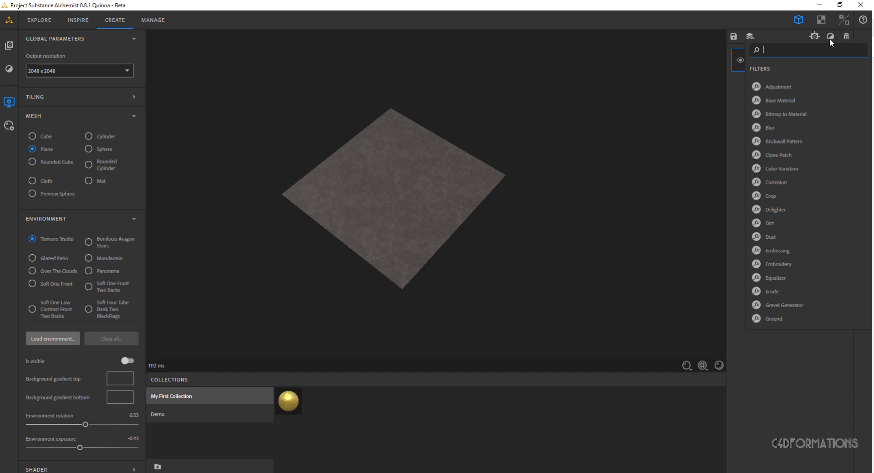
left_click(738, 98)
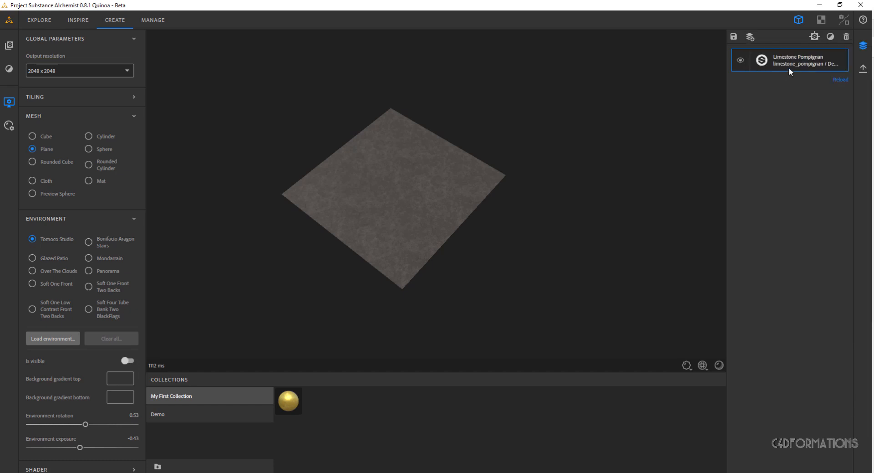
left_click(777, 61)
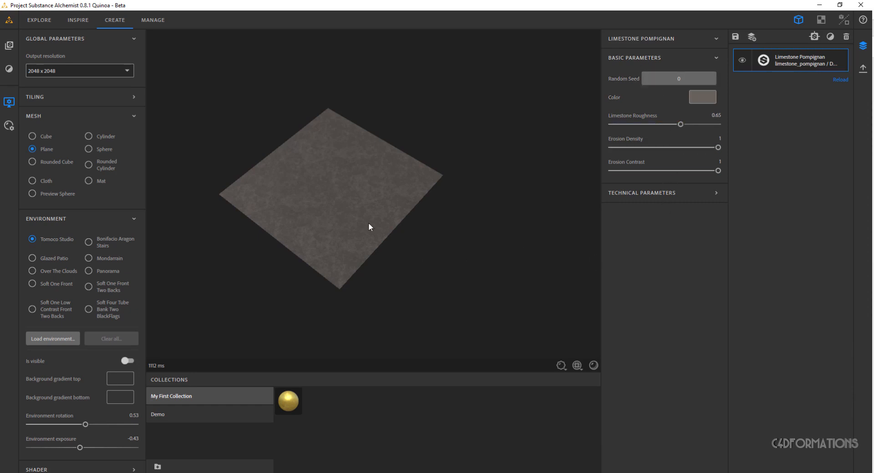
middle_click_drag(362, 208, 372, 151)
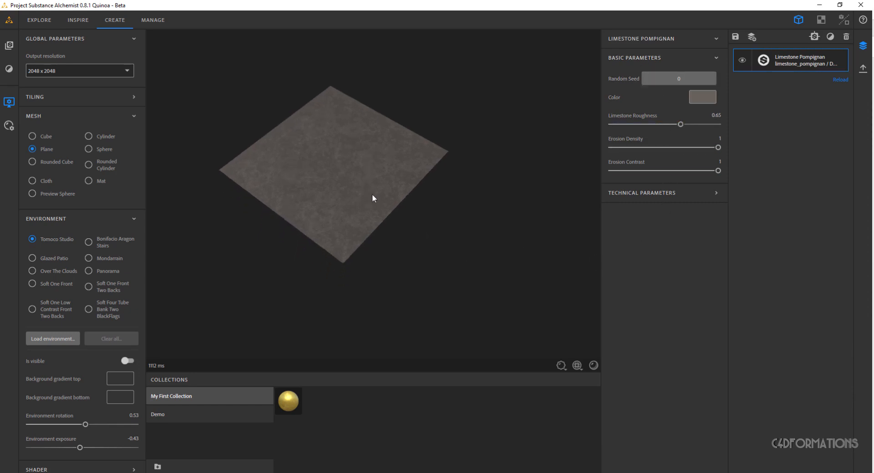
right_click_drag(372, 193, 435, 296)
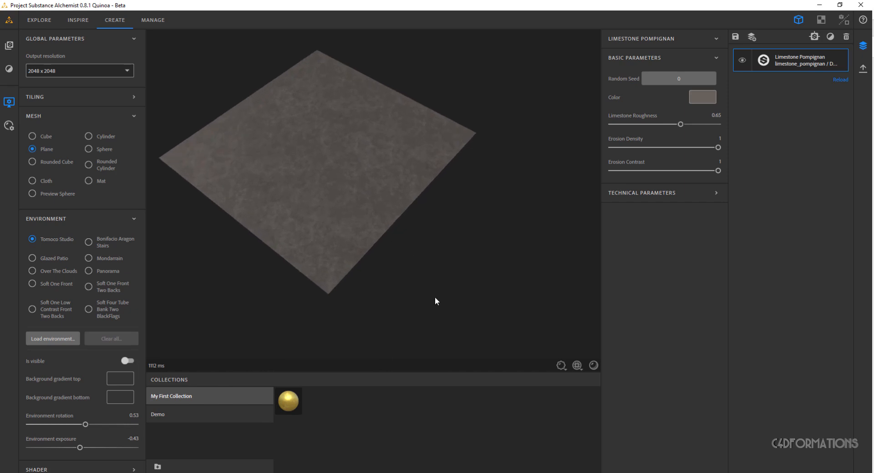
- Set the Limestone Roughness to 0.48, and collapse the mesh and environment settings
left_click(713, 116)
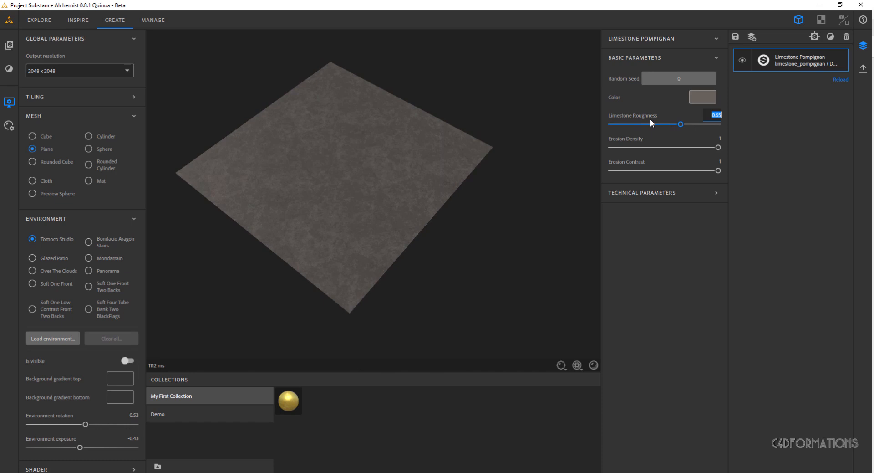
left_click(679, 124)
left_click_drag(678, 125, 663, 125)
left_click(134, 115)
left_click(132, 134)
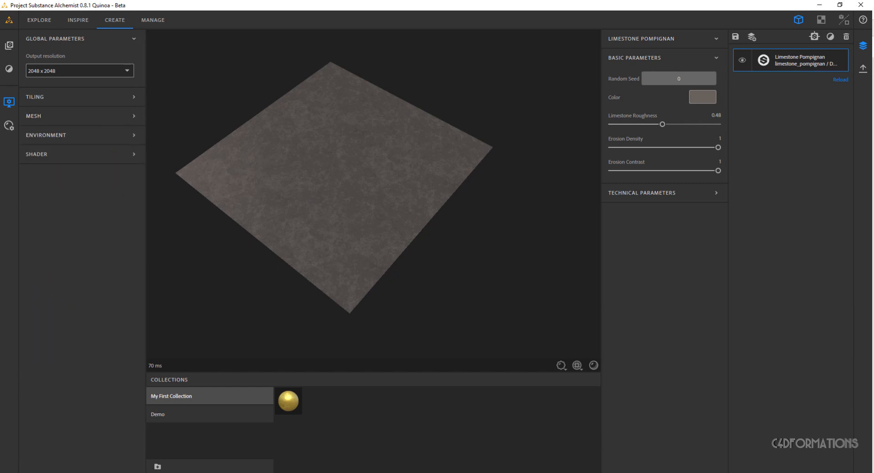
- Add a Pavement Pattern filter above the Limestone Pompignan layer, and inspect the paving on the plane up close
left_click(830, 37)
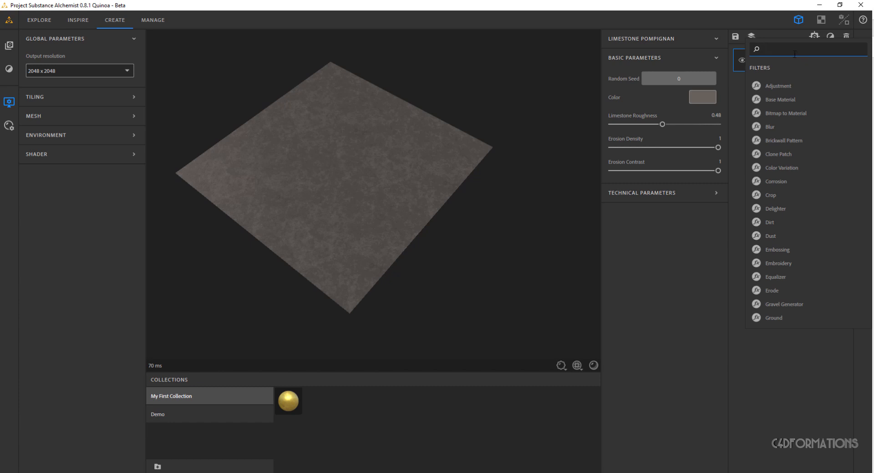
type("paveme")
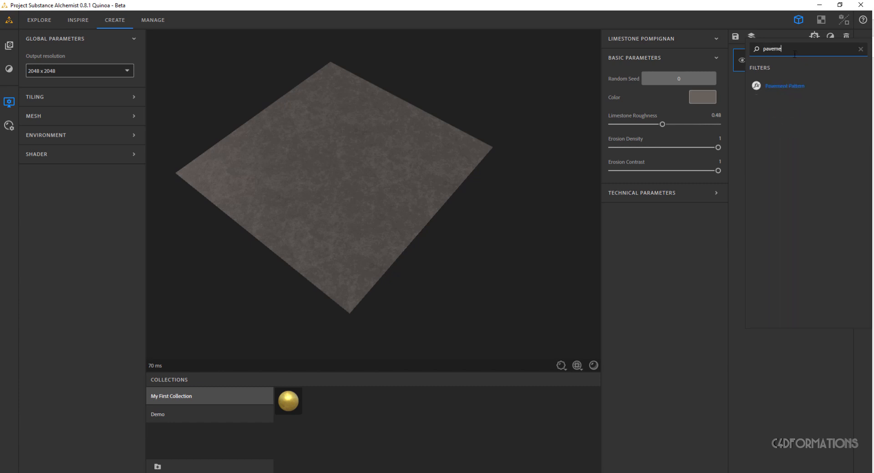
left_click(788, 87)
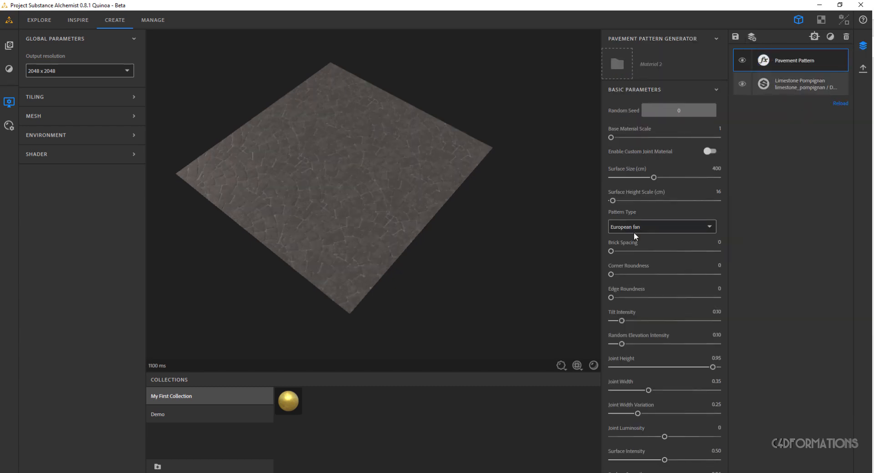
middle_click_drag(382, 192, 370, 172)
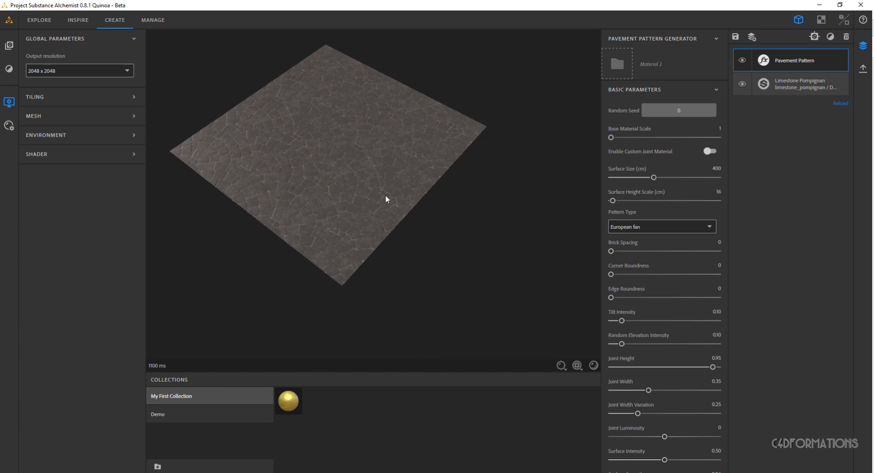
scroll(385, 191, "up", 5)
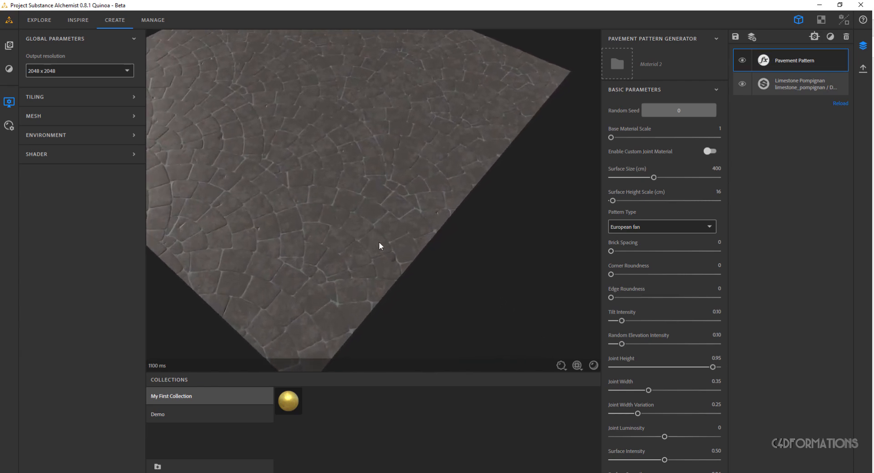
left_click_drag(419, 232, 428, 151)
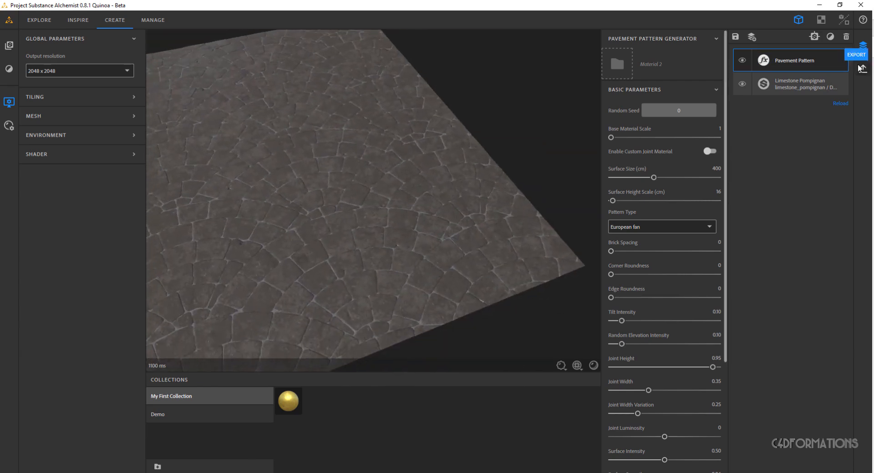
- Set the Pavement Pattern filter's pattern type to Slate
left_click(793, 64)
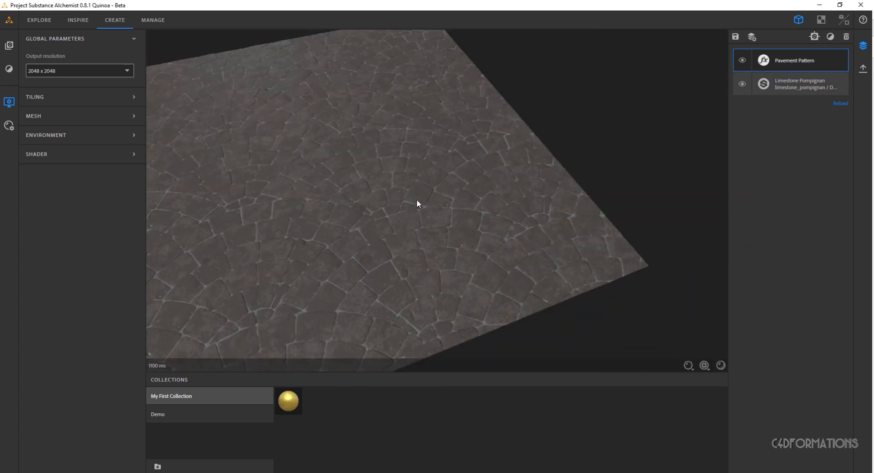
scroll(417, 199, "down", 5)
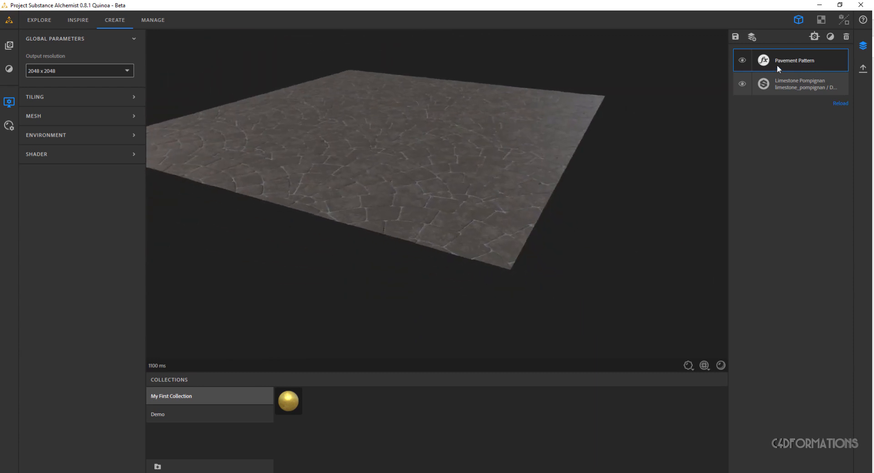
left_click(777, 65)
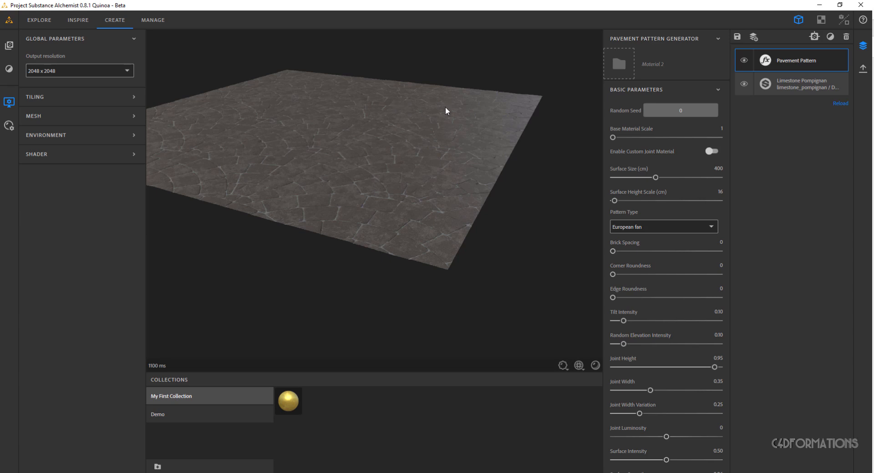
left_click(713, 226)
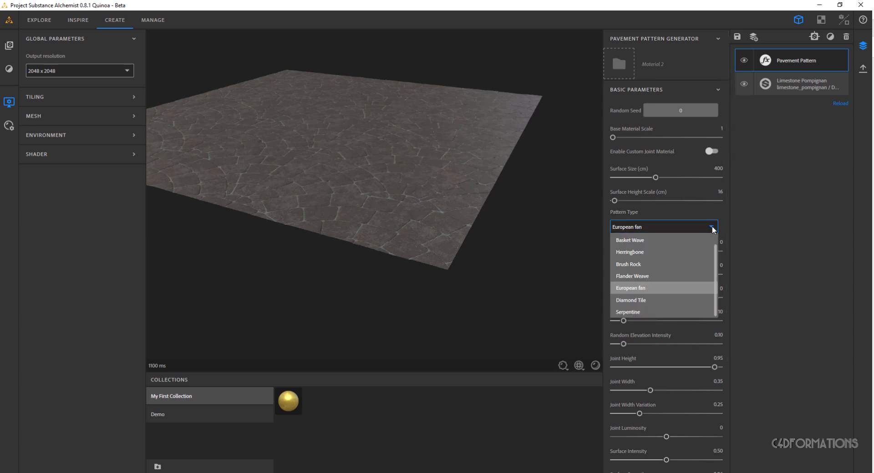
scroll(683, 235, "up", 1)
left_click(674, 239)
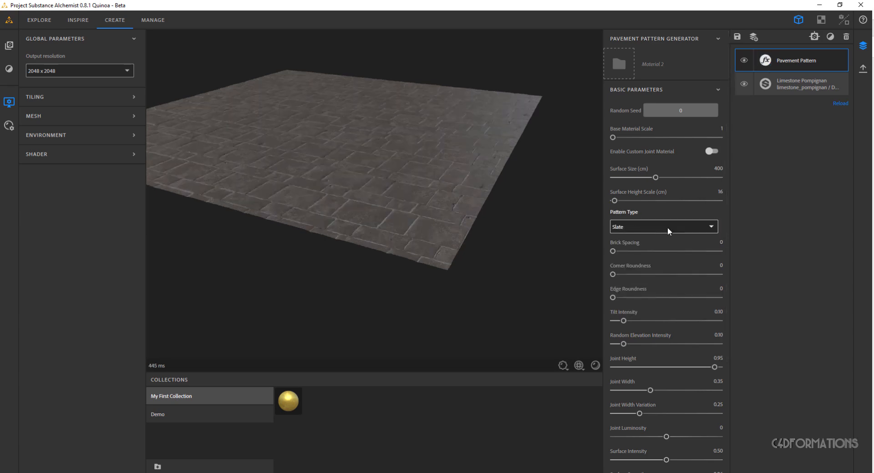
left_click_drag(408, 136, 387, 146)
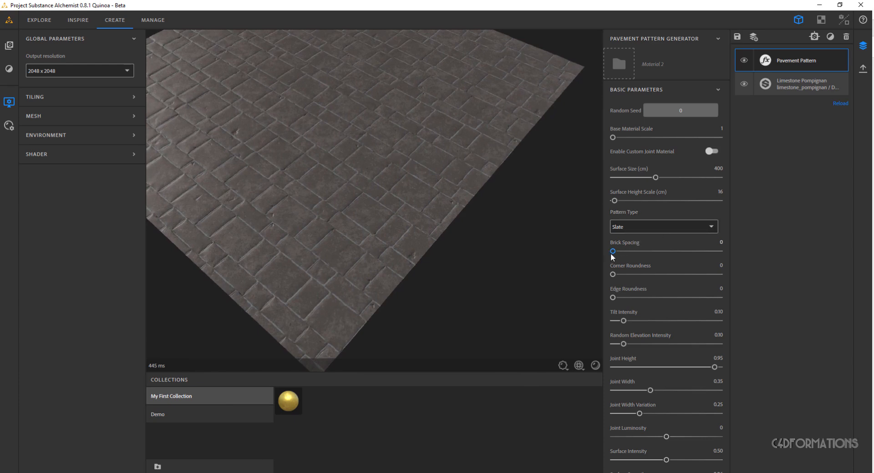
- Set the brick spacing of the slate pavement to 0.34
left_click_drag(615, 250, 653, 256)
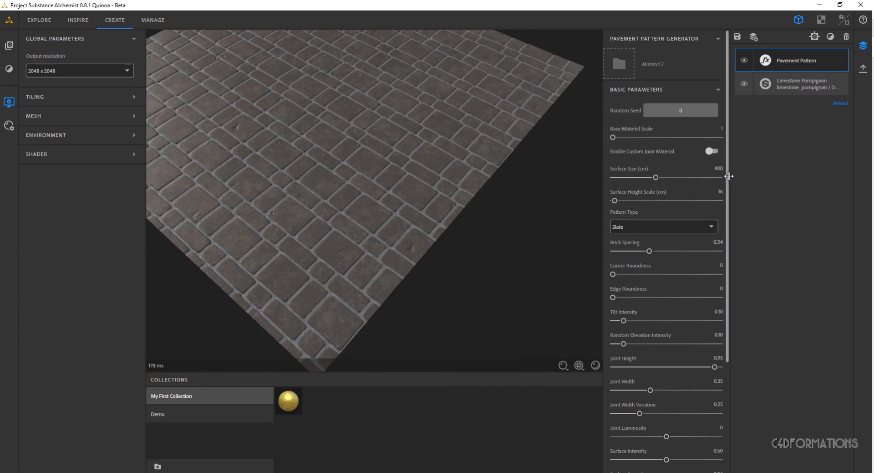
scroll(728, 194, "down", 4)
scroll(728, 292, "up", 4)
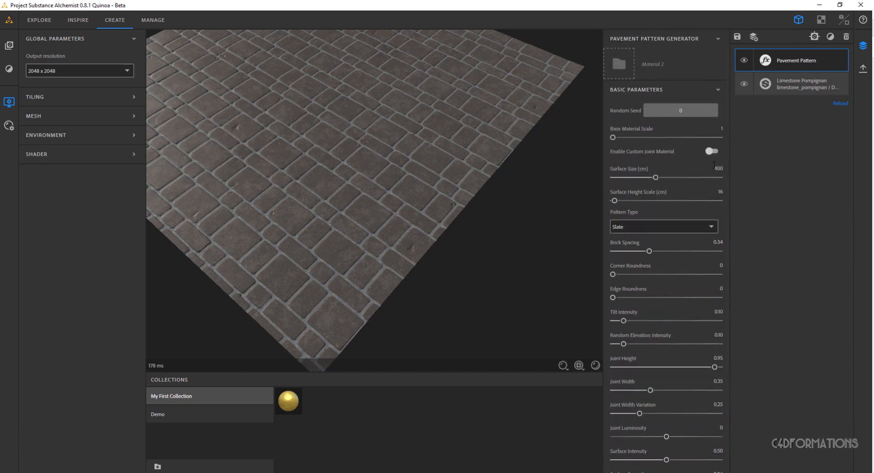
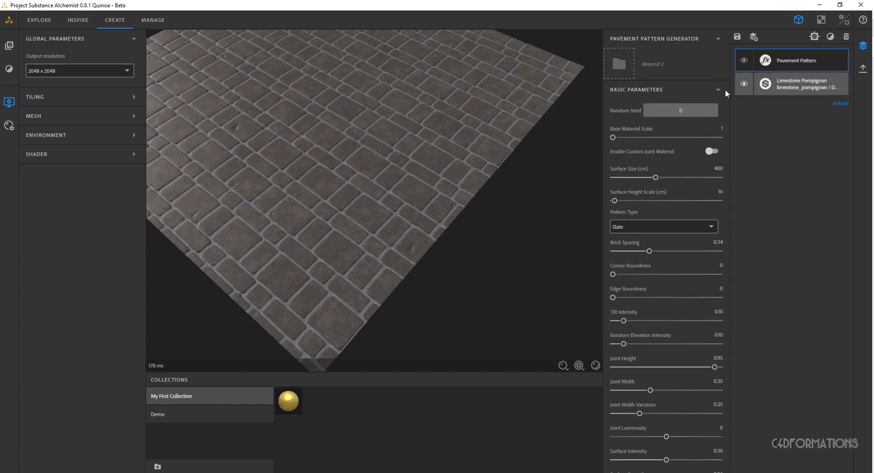
- Randomize the pavement pattern's seed, and set its edge roundness to 0.15
left_click(682, 108)
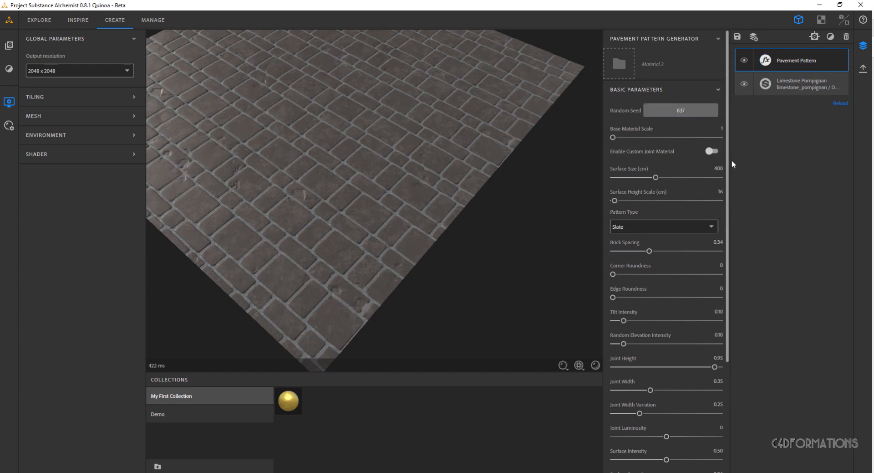
left_click_drag(731, 160, 732, 250)
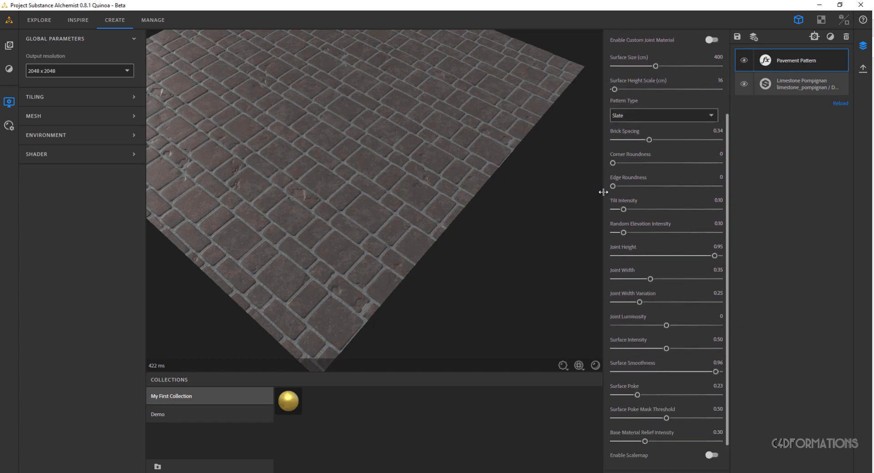
left_click_drag(614, 187, 630, 191)
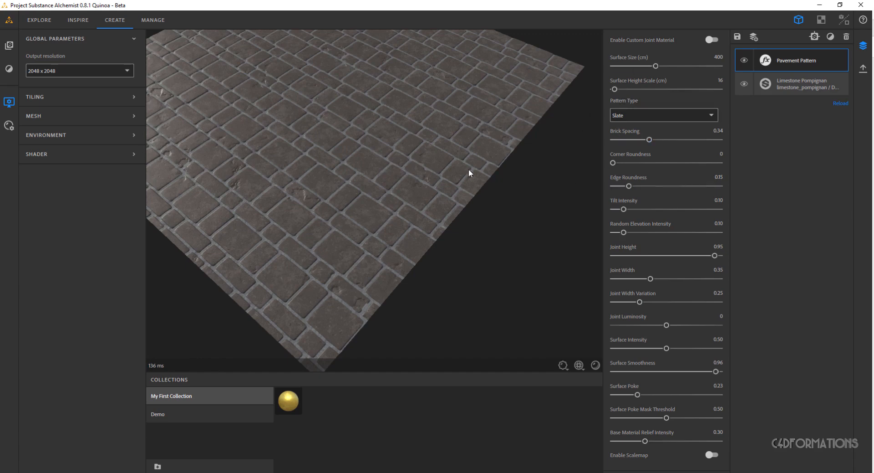
left_click_drag(408, 181, 432, 132)
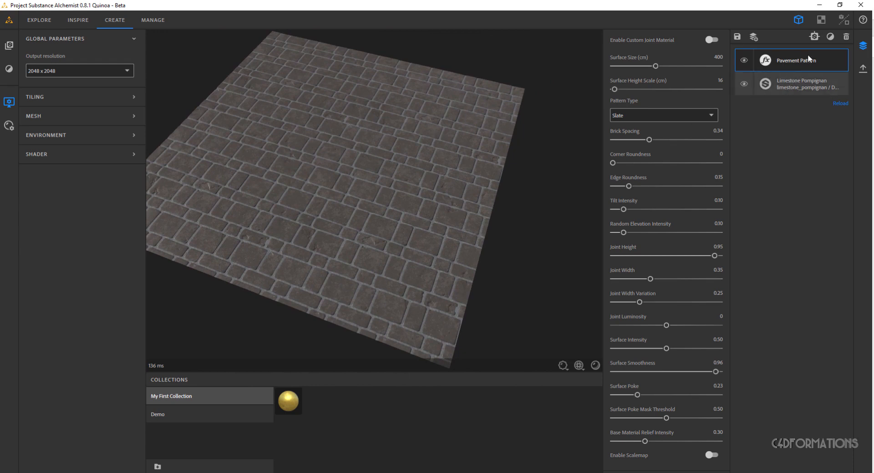
- Add a Dust filter above the Pavement Pattern layer, and set the dust quantity to 0.63
left_click(830, 39)
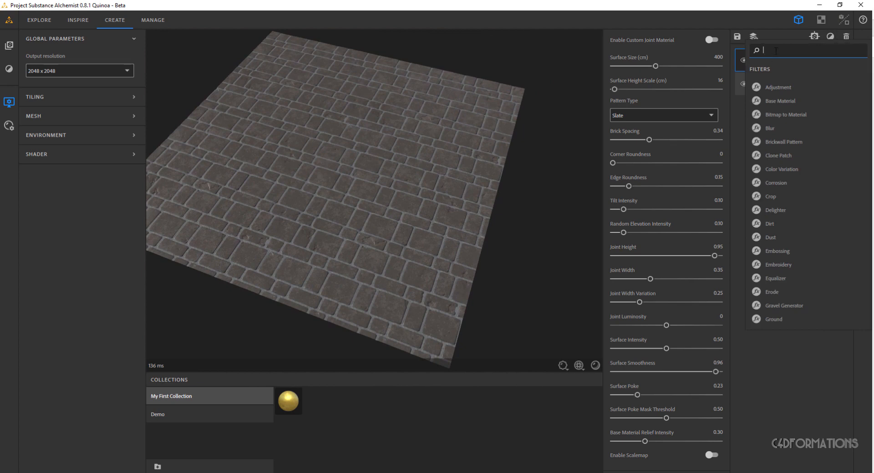
type("dust")
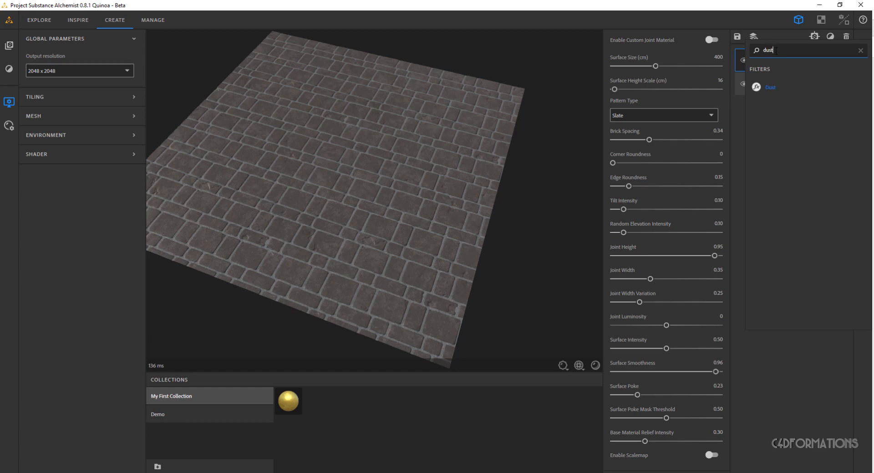
key("Return")
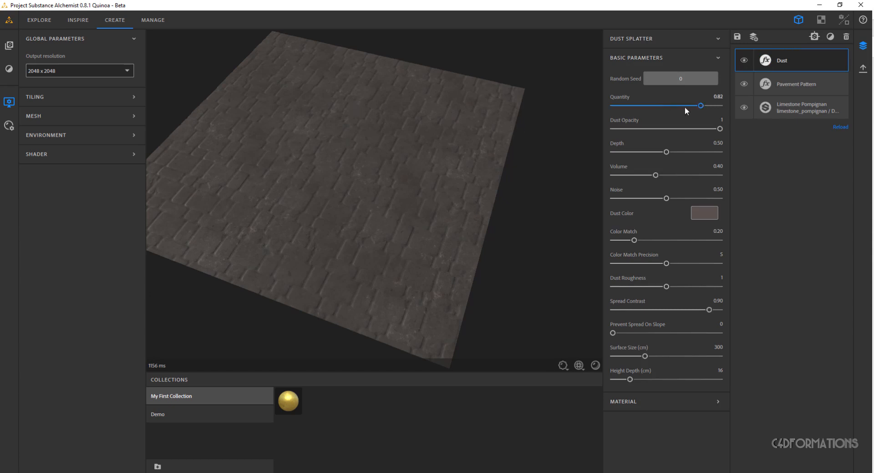
left_click_drag(702, 106, 682, 109)
left_click_drag(378, 165, 436, 144)
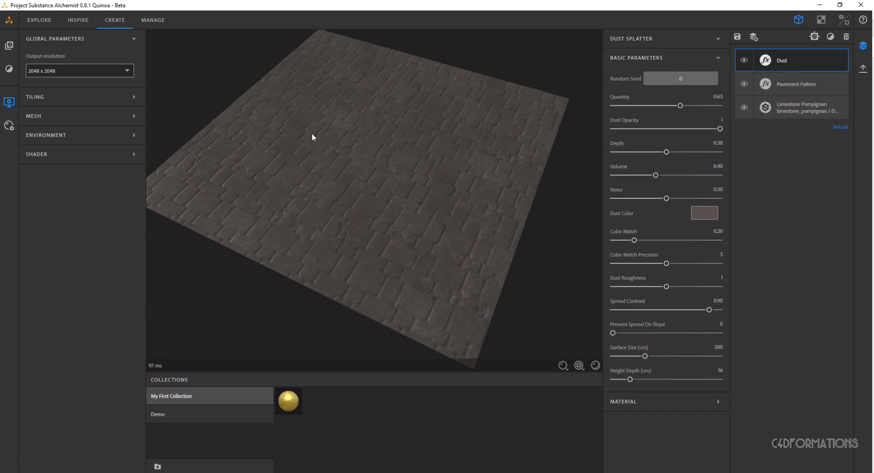
- Add a Moss Splatter filter above the Dust layer, and inspect the moss between the paving stones
left_click(829, 38)
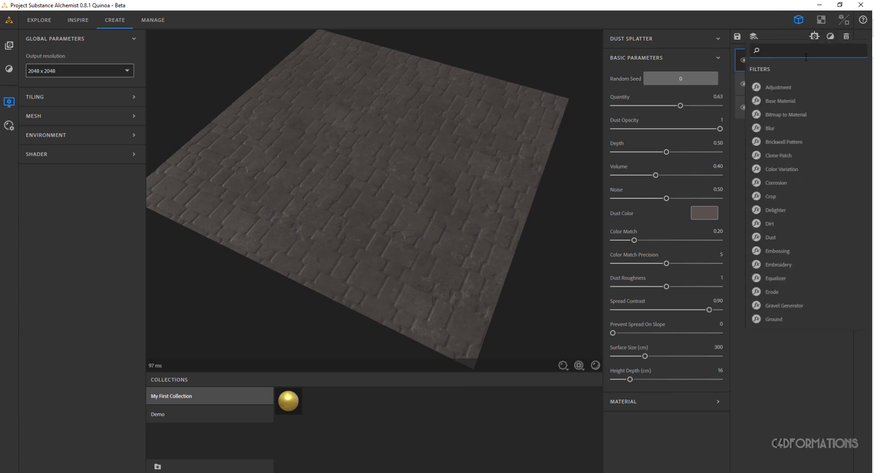
type("dust")
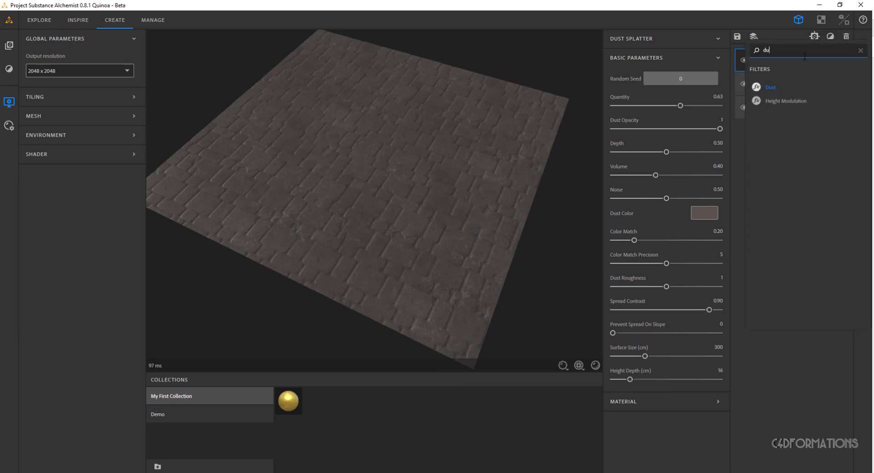
key("BackSpace")
key("BackSpace")
key("BackSpace")
key("BackSpace")
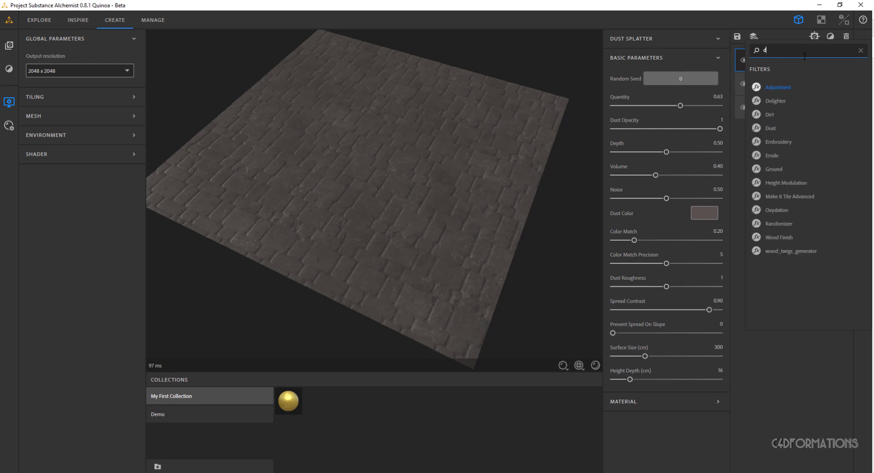
type("moss")
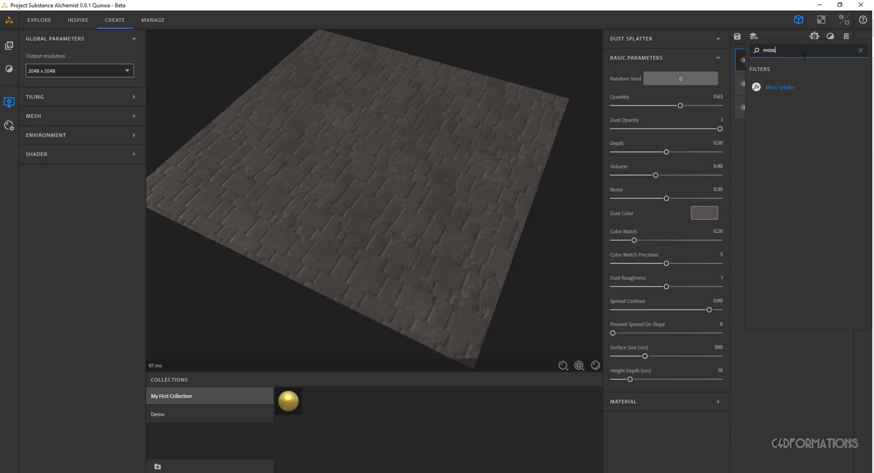
type(" splatter")
left_click(789, 88)
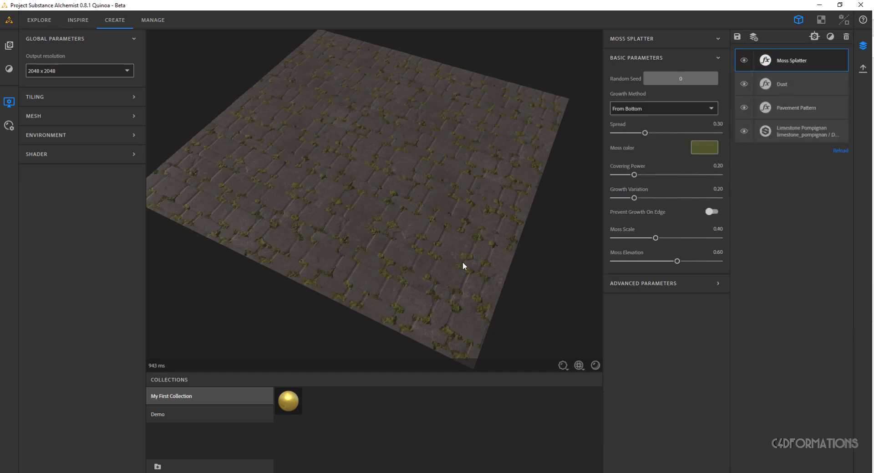
left_click_drag(420, 252, 380, 242)
right_click_drag(380, 241, 521, 188)
left_click_drag(521, 188, 454, 175)
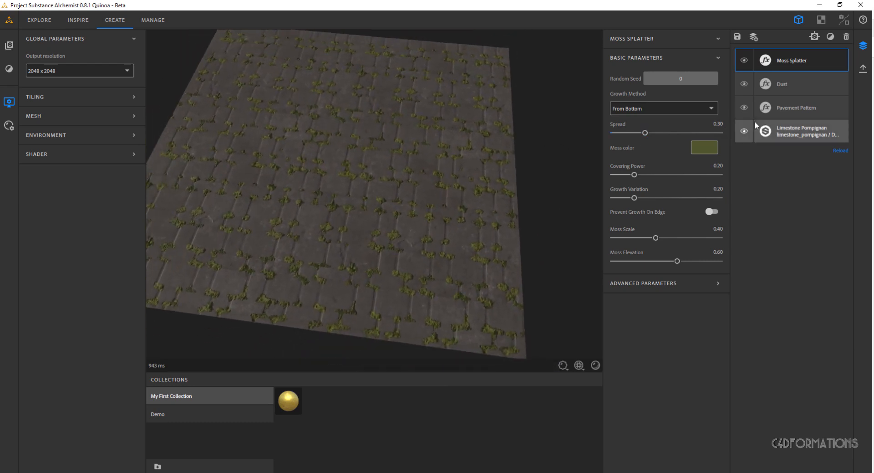
- Try the Basket Wave pattern type on the Pavement Pattern layer, and settle on European fan
left_click(783, 108)
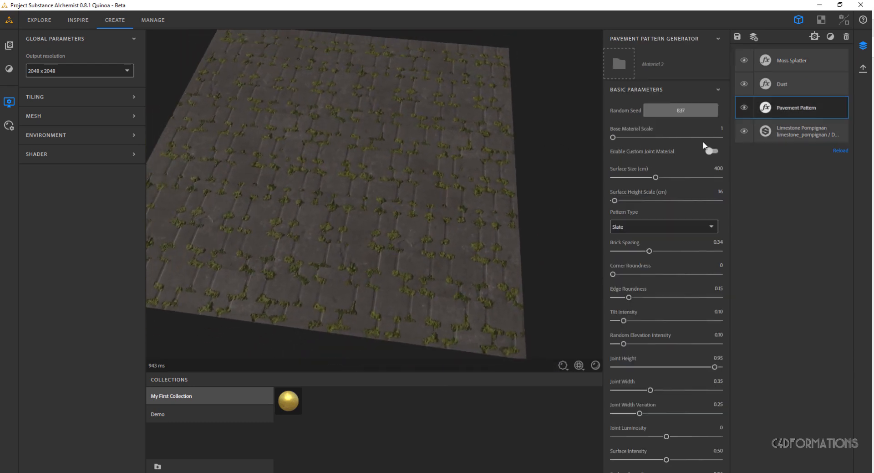
left_click(712, 226)
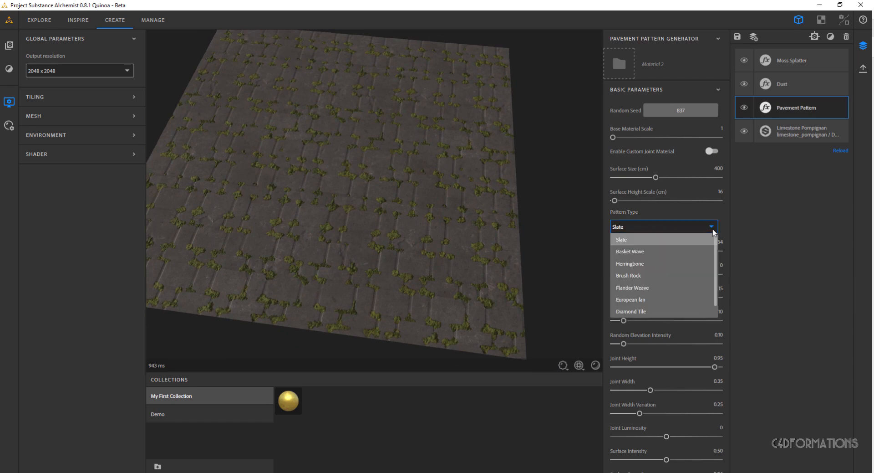
left_click(657, 251)
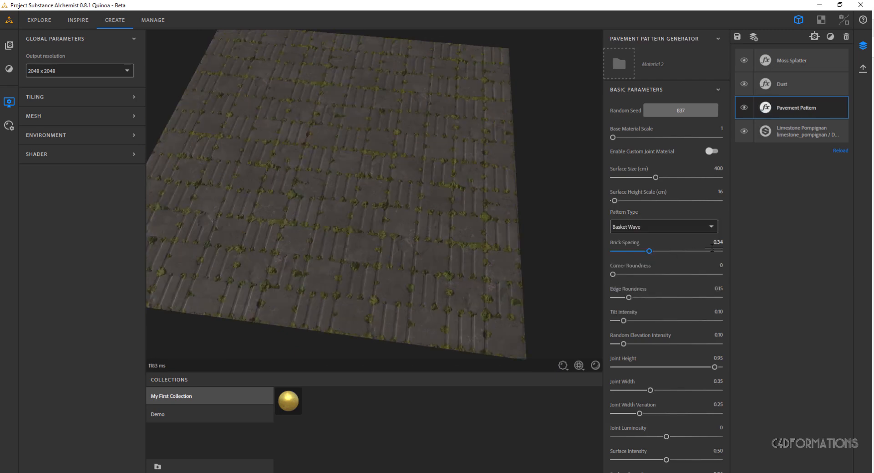
left_click(711, 227)
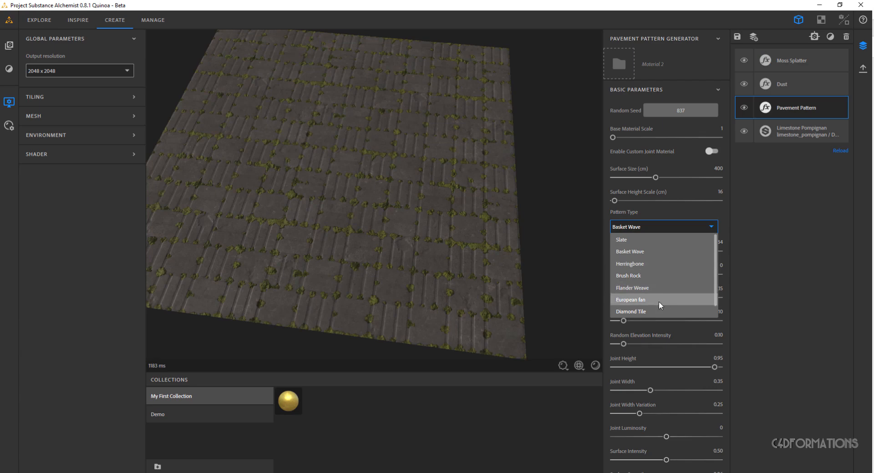
left_click(647, 300)
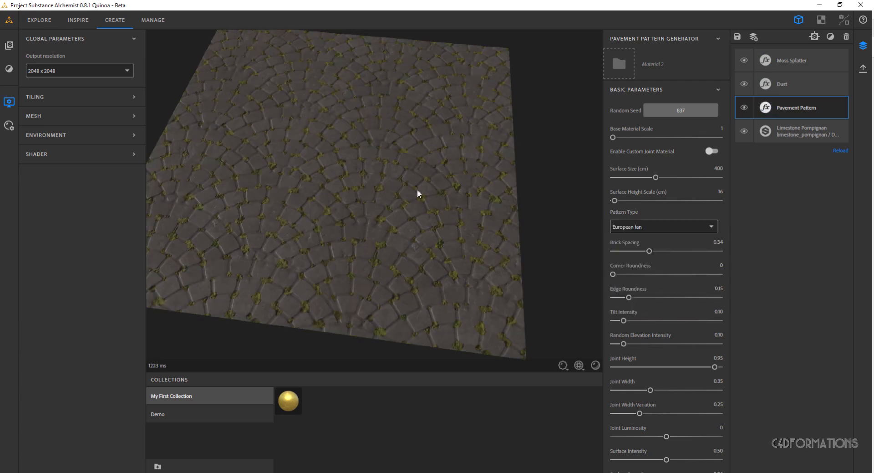
left_click_drag(417, 190, 529, 228)
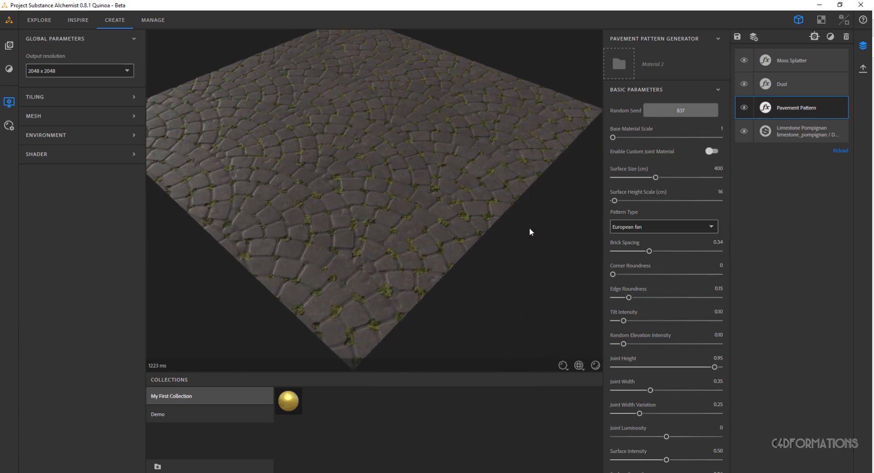
right_click_drag(529, 229, 640, 232)
middle_click_drag(521, 216, 460, 157)
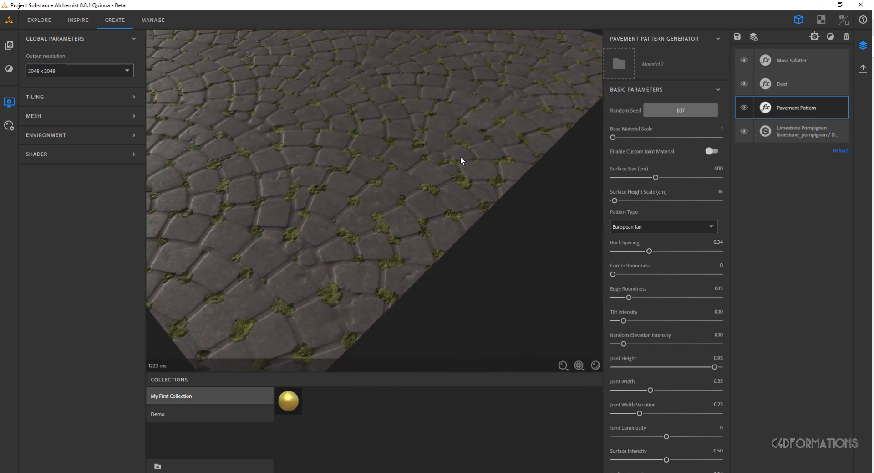
- Change the Moss Splatter layer's moss color to a more saturated green
left_click(797, 62)
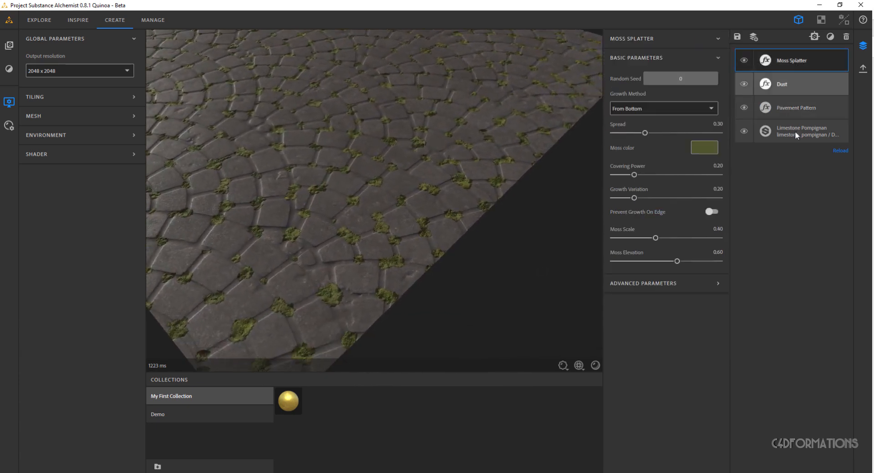
left_click(707, 149)
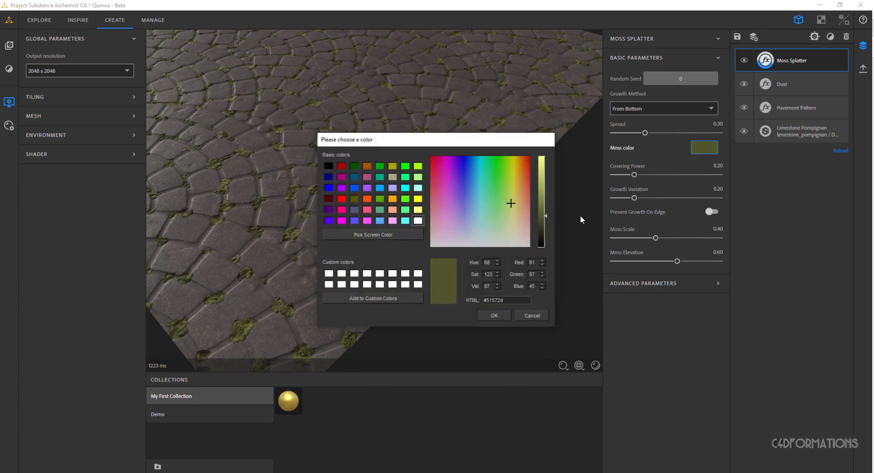
left_click_drag(511, 205, 508, 192)
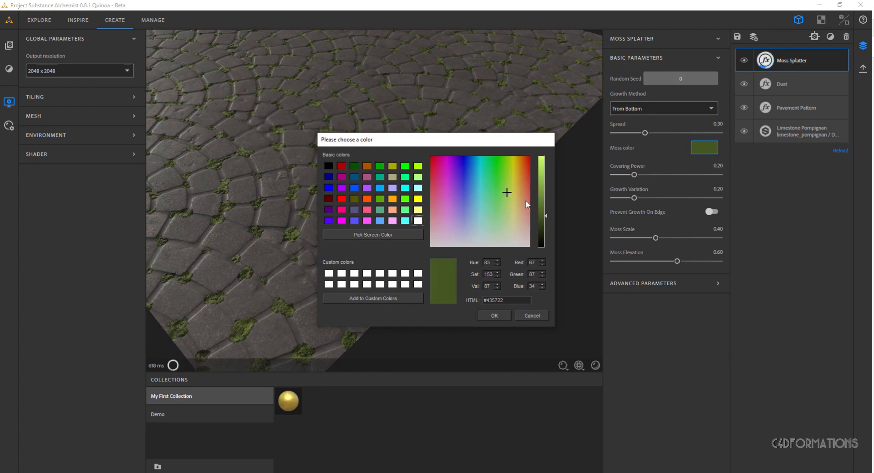
left_click_drag(546, 216, 546, 217)
left_click(501, 314)
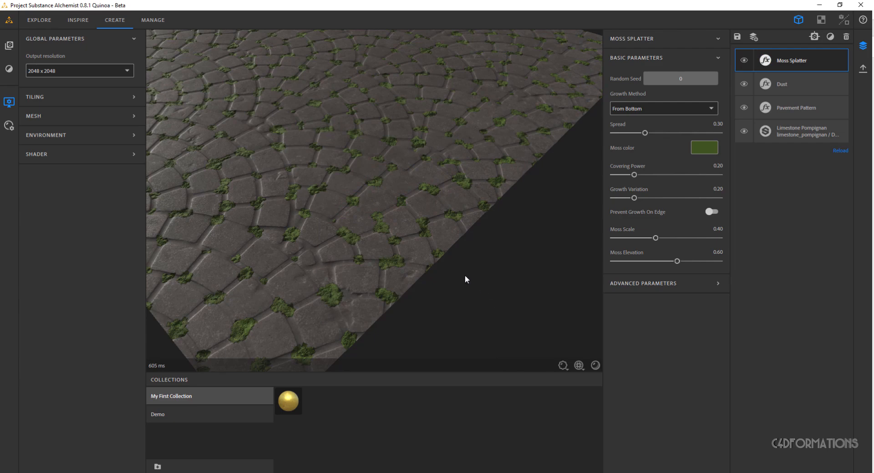
- Try several spread amounts for the moss, including 0.56, and set the spread to 0.48
left_click_drag(464, 275, 392, 196)
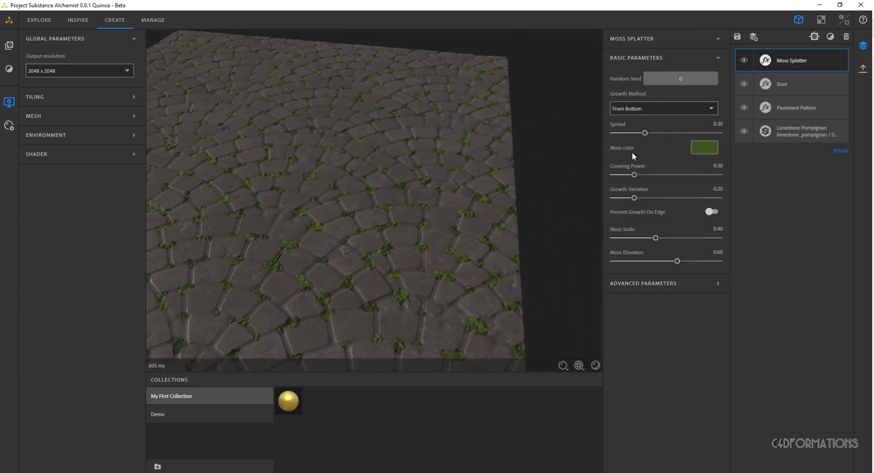
left_click_drag(645, 132, 667, 133)
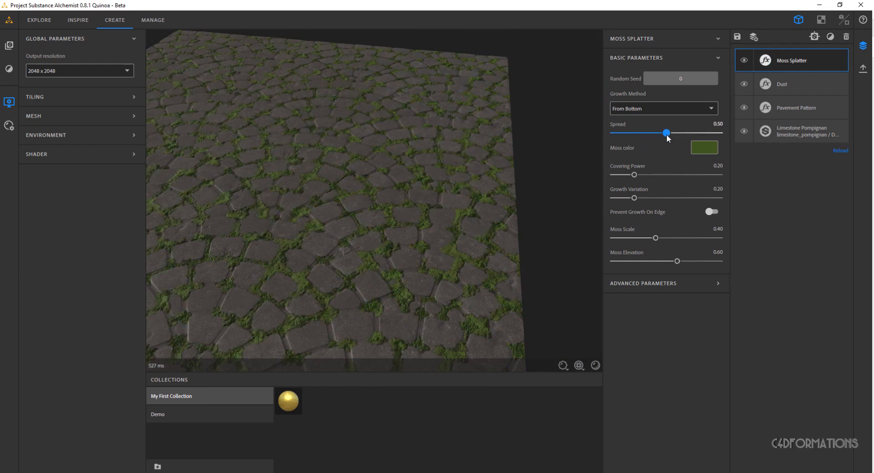
left_click_drag(666, 135, 665, 135)
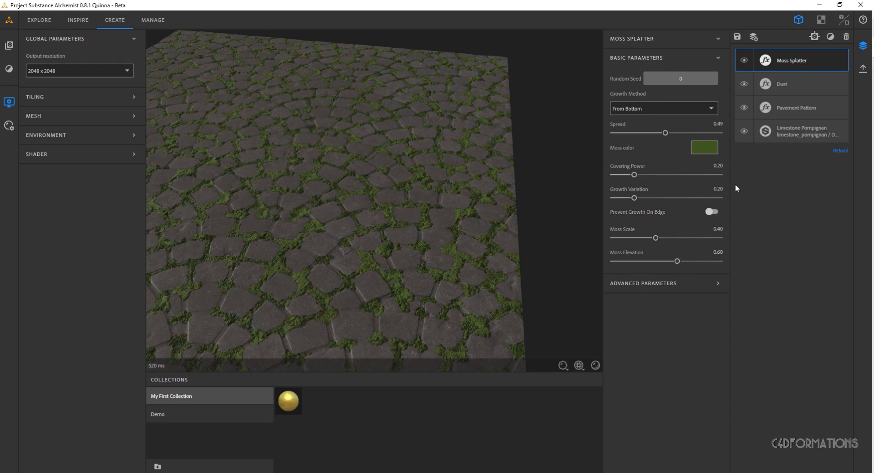
left_click(713, 124)
key("Return")
double_click(722, 124)
type("0.")
key("Return")
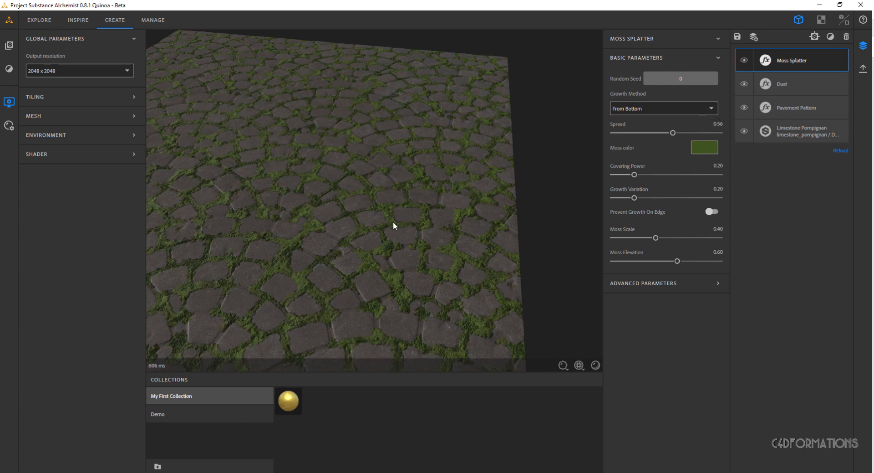
left_click_drag(393, 221, 425, 206)
left_click_drag(673, 132, 664, 137)
left_click_drag(401, 243, 400, 194)
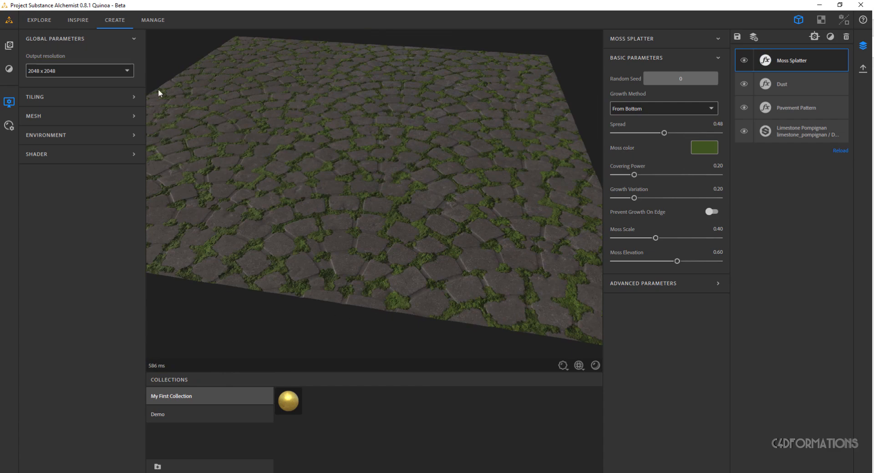
- Add a Gravel Generator filter above the Moss Splatter layer, and set the gravel quantity to 0.31
left_click(831, 37)
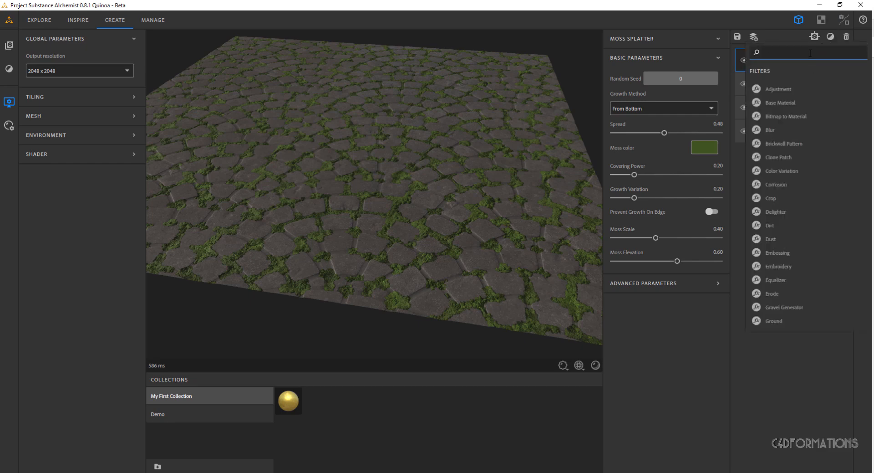
type("gravel")
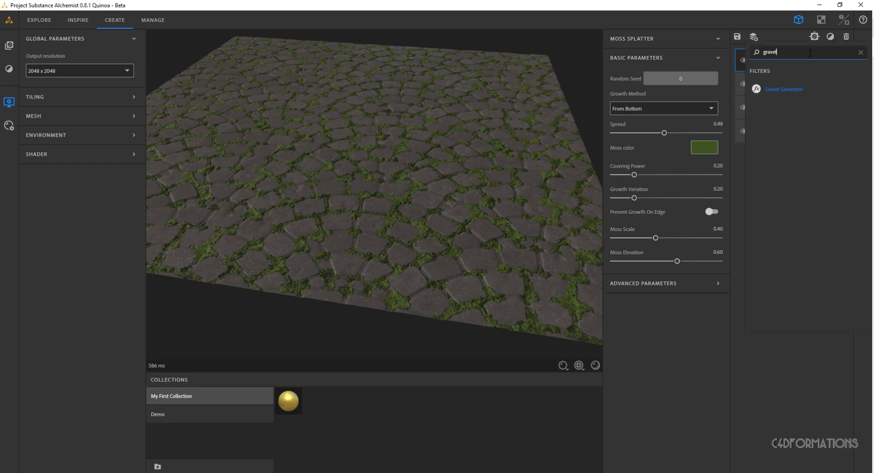
left_click(781, 90)
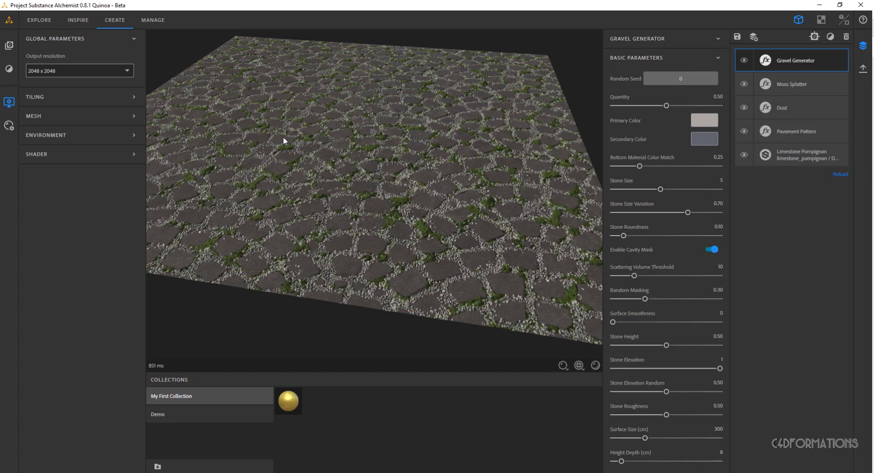
left_click_drag(666, 105, 647, 108)
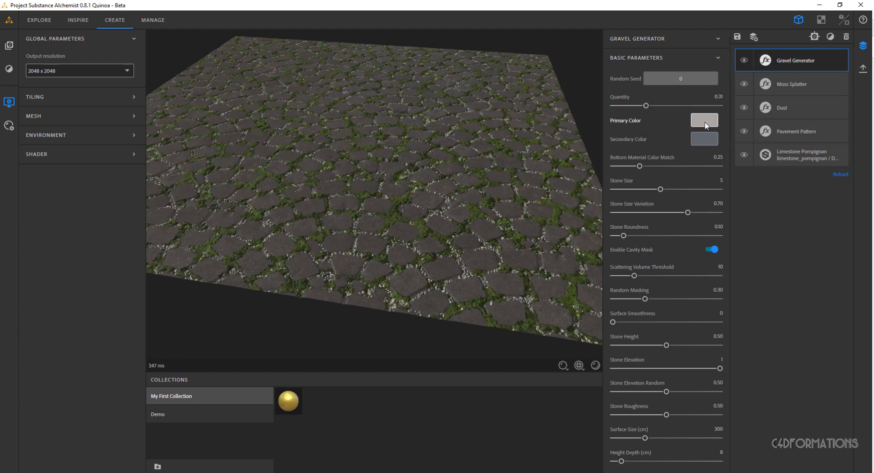
- Darken the gravel's primary color to a mid grey, and lighten its secondary color to the blue-grey #797f8a
left_click(705, 121)
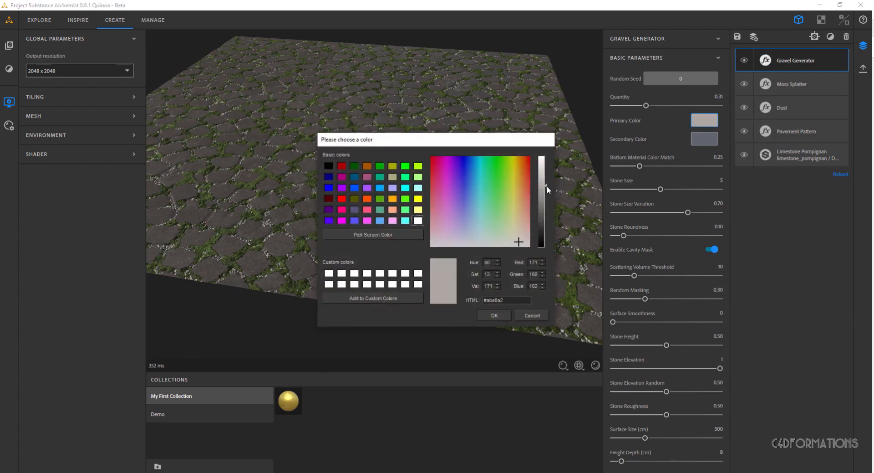
left_click_drag(547, 185, 545, 208)
left_click(490, 316)
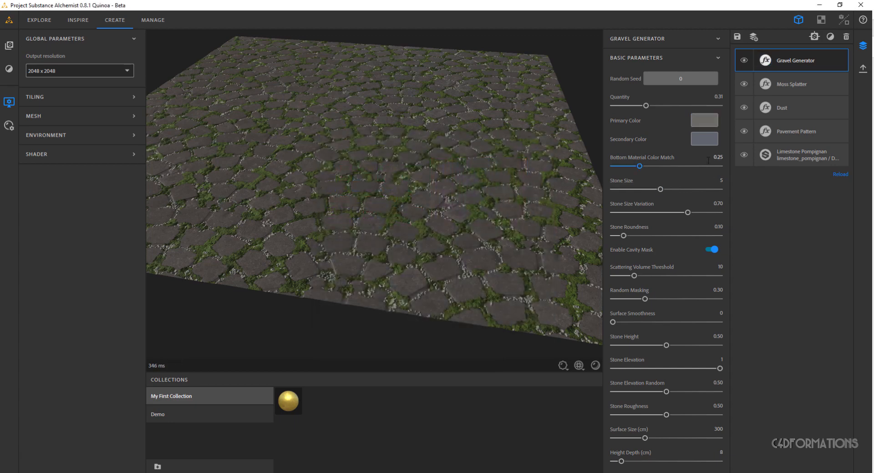
left_click(704, 140)
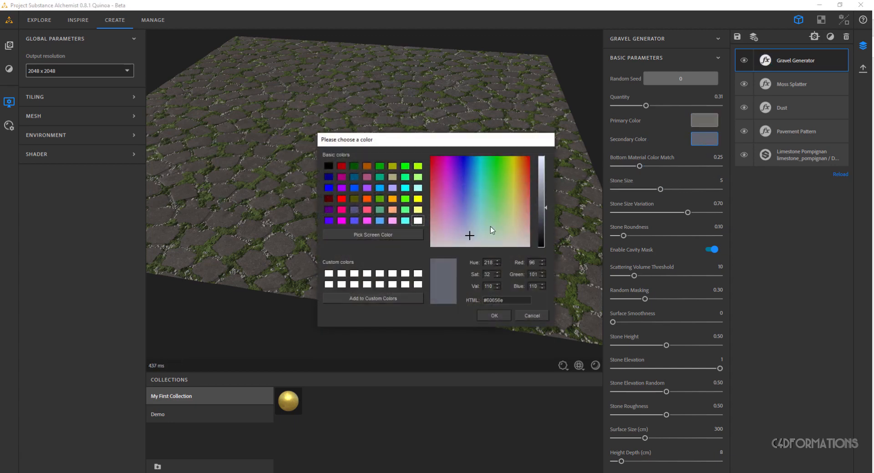
left_click_drag(547, 207, 543, 197)
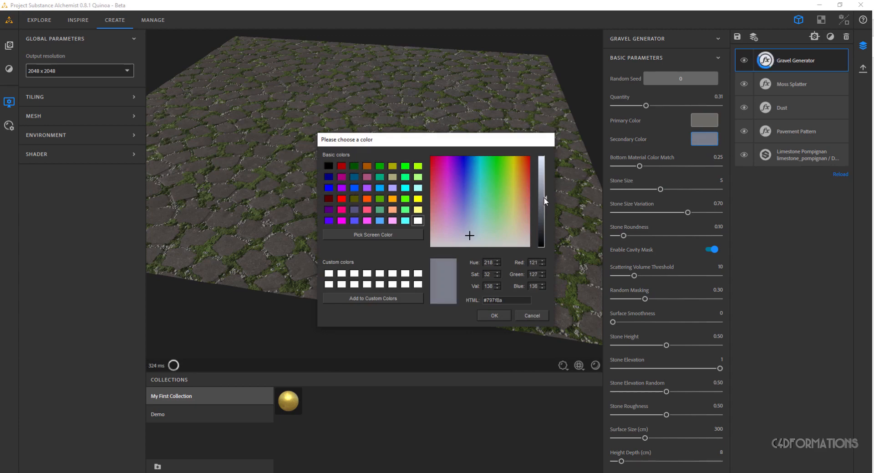
left_click(499, 312)
right_click_drag(381, 239, 478, 469)
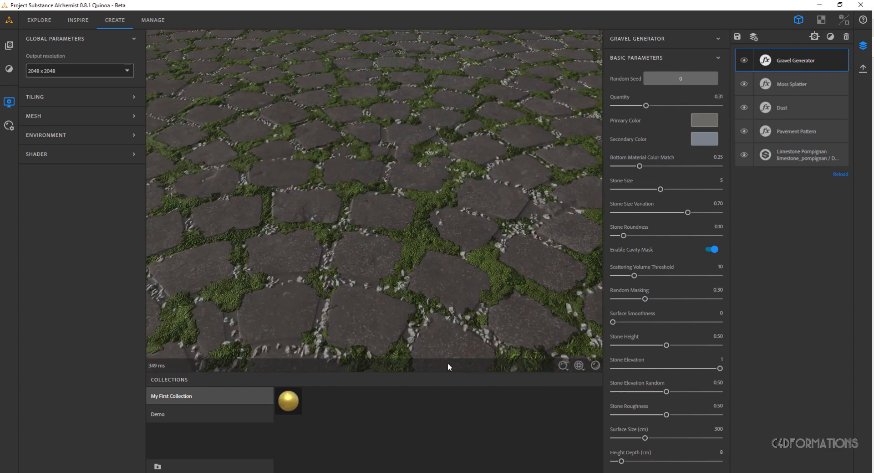
left_click_drag(419, 304, 366, 280)
scroll(365, 276, "down", 6)
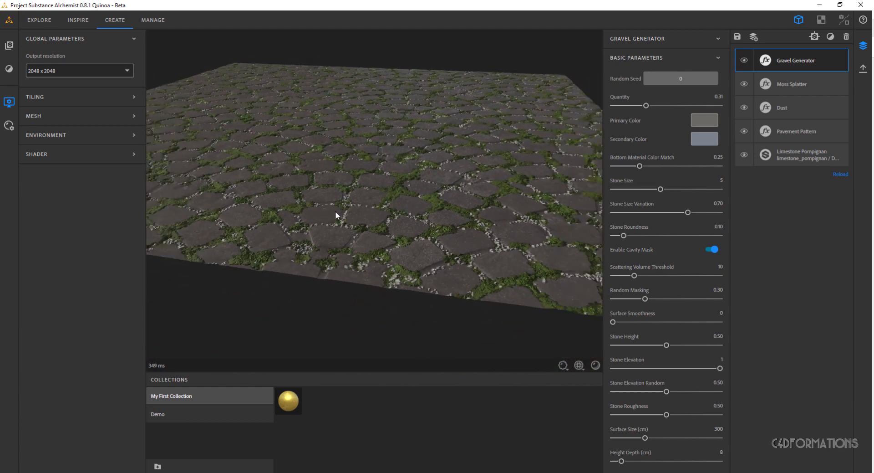
left_click_drag(375, 194, 401, 212)
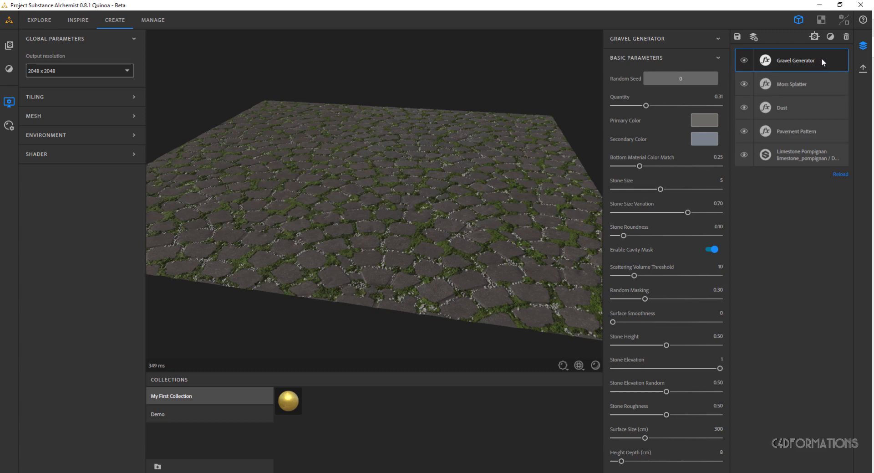
- Add a Water filter above the Gravel Generator layer, with water level 0.47 and water darkness 0.31
left_click(831, 38)
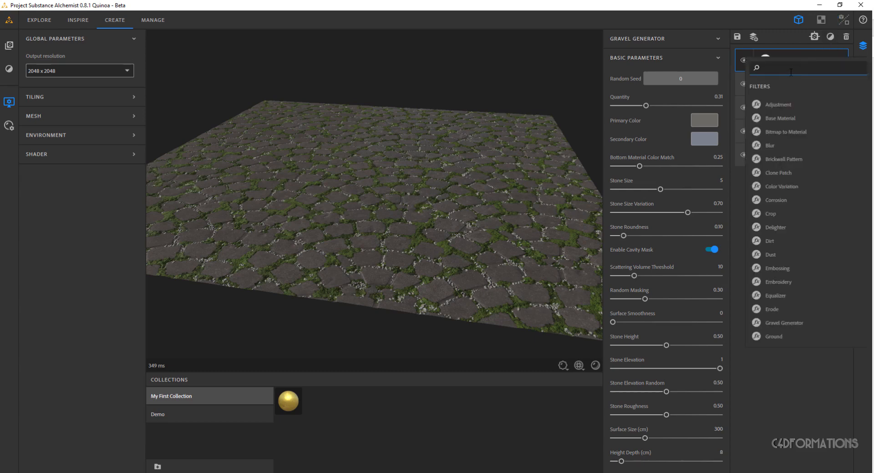
type("water")
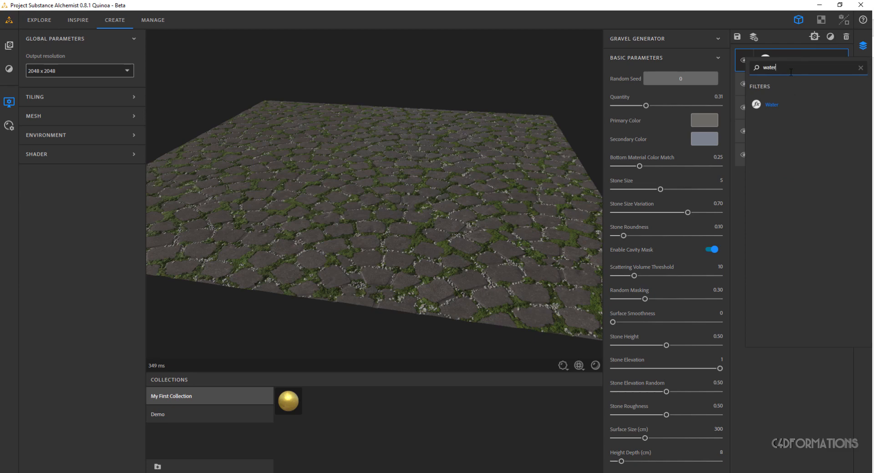
left_click(771, 103)
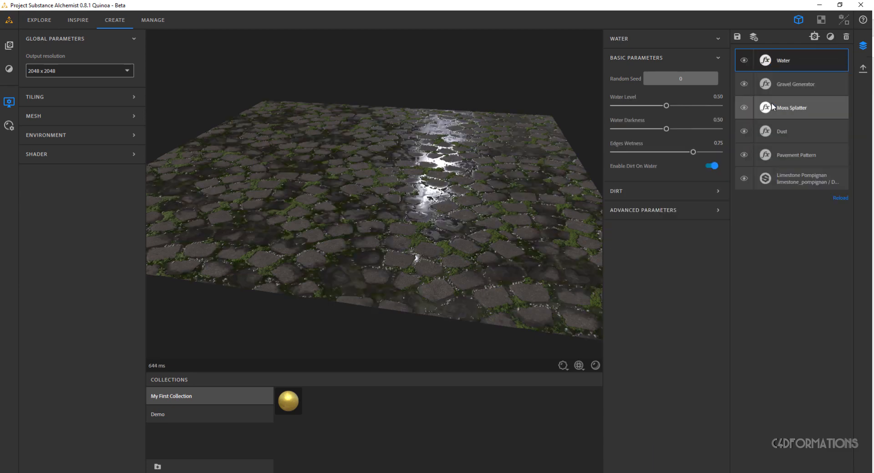
left_click_drag(460, 251, 376, 157)
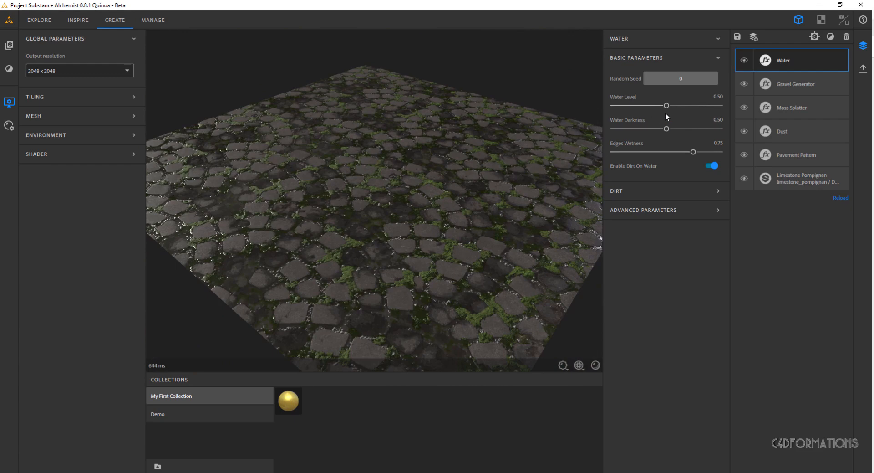
left_click_drag(667, 106, 646, 134)
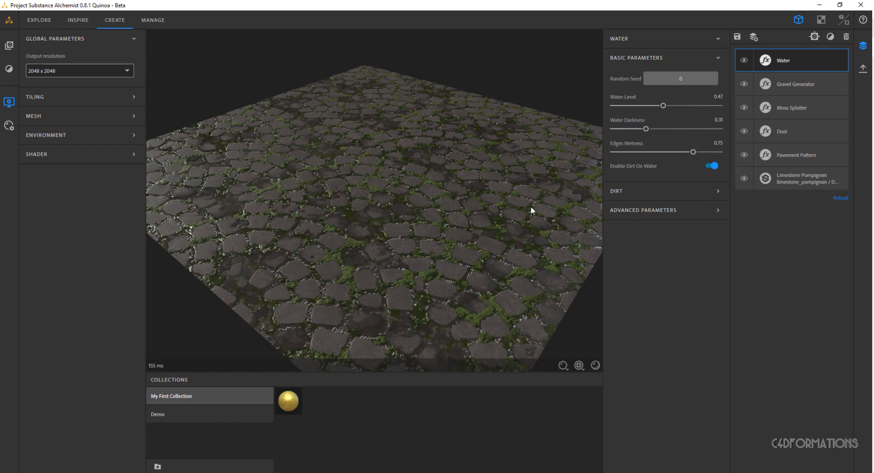
- Set the Water layer's edges wetness to 0.82, and inspect the wet paving stones
left_click_drag(447, 258, 460, 198)
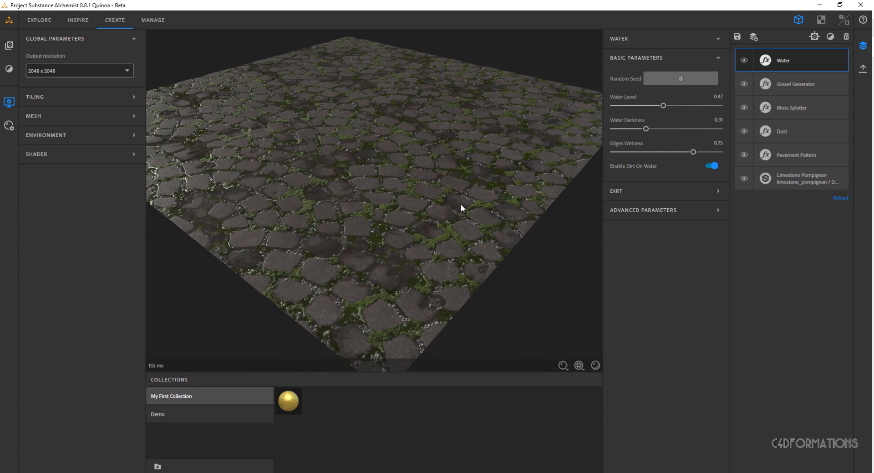
right_click_drag(461, 204, 852, 175)
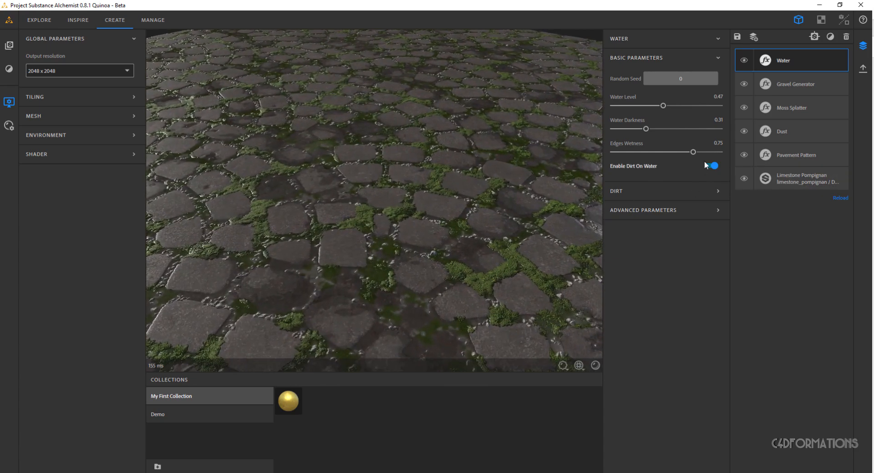
left_click_drag(692, 152, 701, 155)
left_click_drag(420, 230, 357, 253)
right_click_drag(357, 251, 269, 99)
left_click_drag(269, 99, 368, 247)
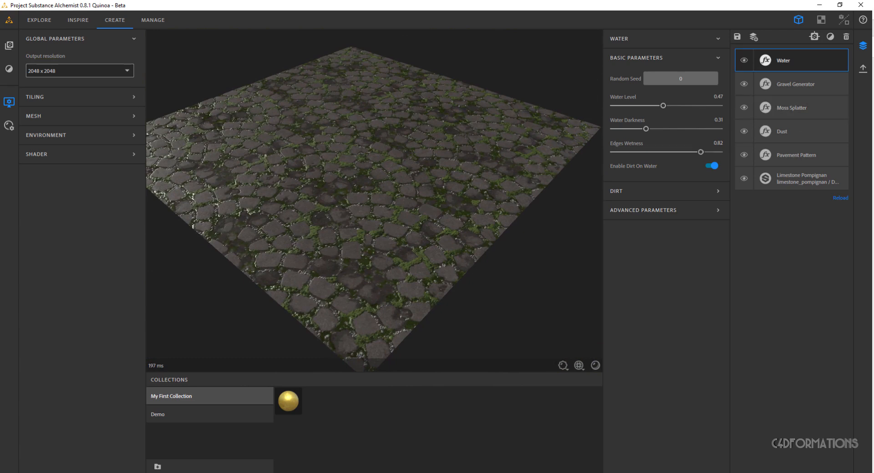
- Find the Splatter filter by searching the filter list, and add it above the Water layer
left_click(816, 40)
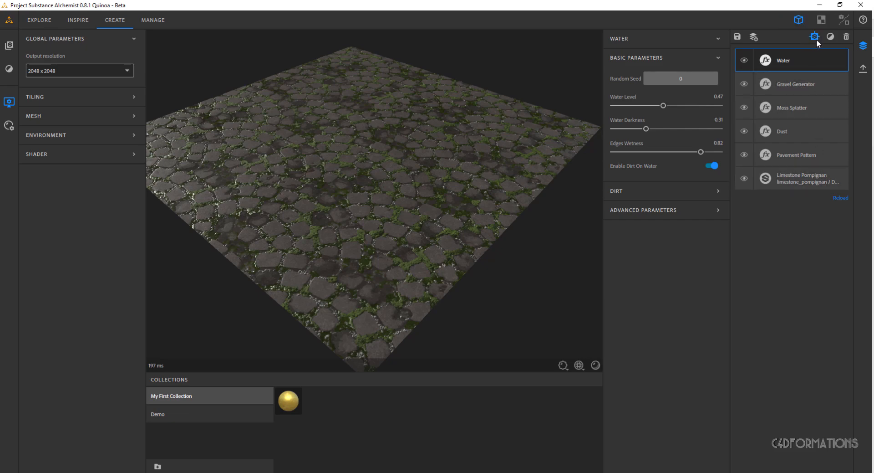
left_click(831, 36)
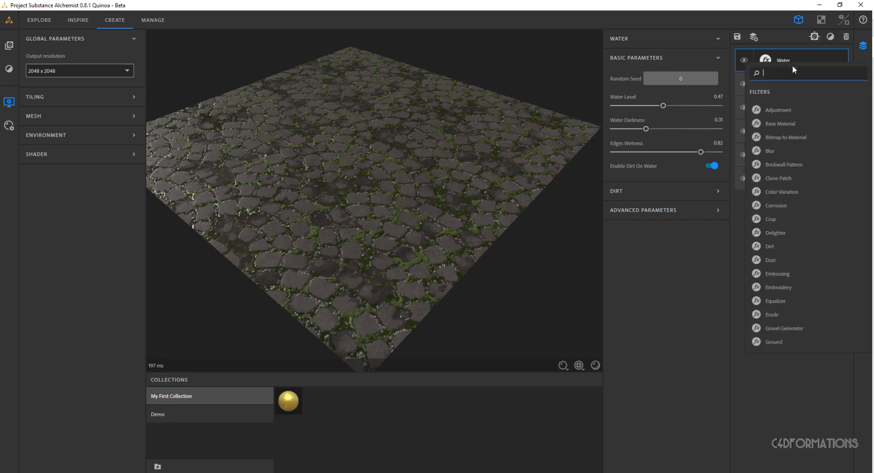
type("spla")
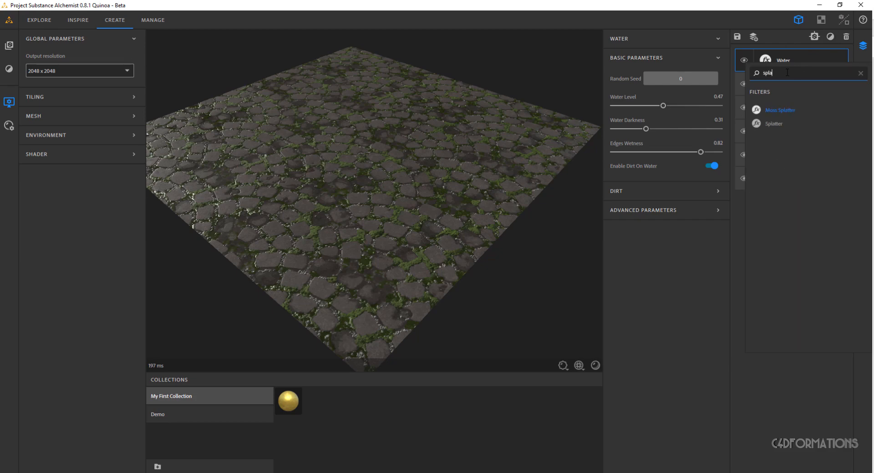
type("ter")
key("Return")
left_click(791, 73)
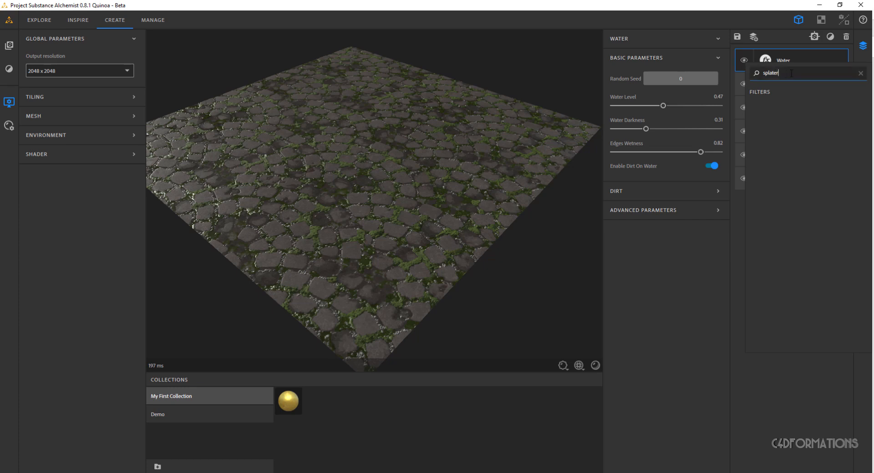
key("BackSpace")
key("BackSpace")
key("BackSpace")
left_click(774, 124)
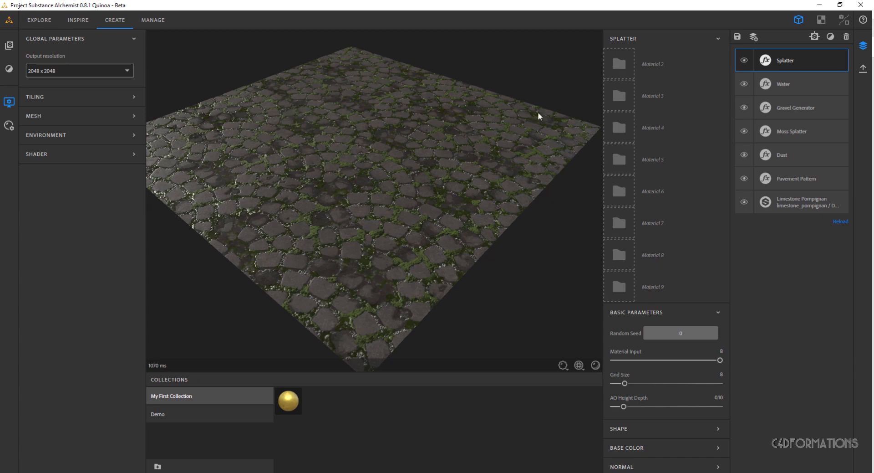
- Assign the atlas materials european_forest_autumn_leaves_01 and european_forest_autumn_leaves_02 to the Splatter's Material 2 and Material 3 slots
left_click(9, 45)
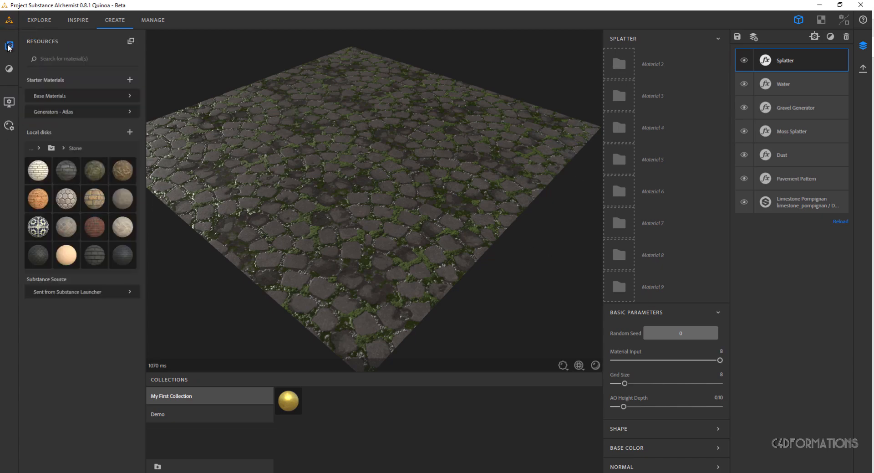
left_click(62, 112)
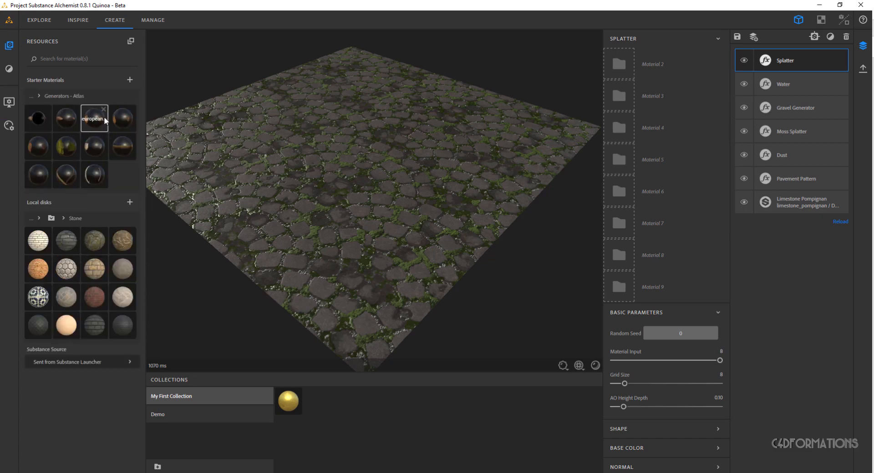
left_click_drag(105, 120, 665, 69)
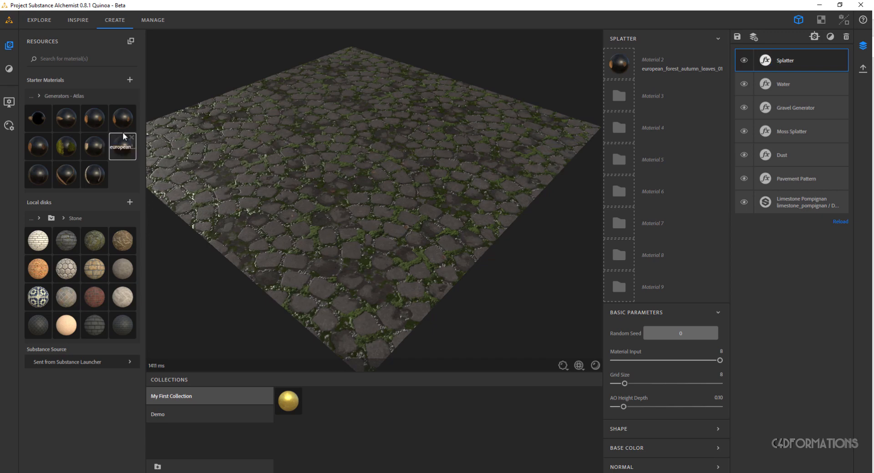
left_click_drag(441, 190, 610, 95)
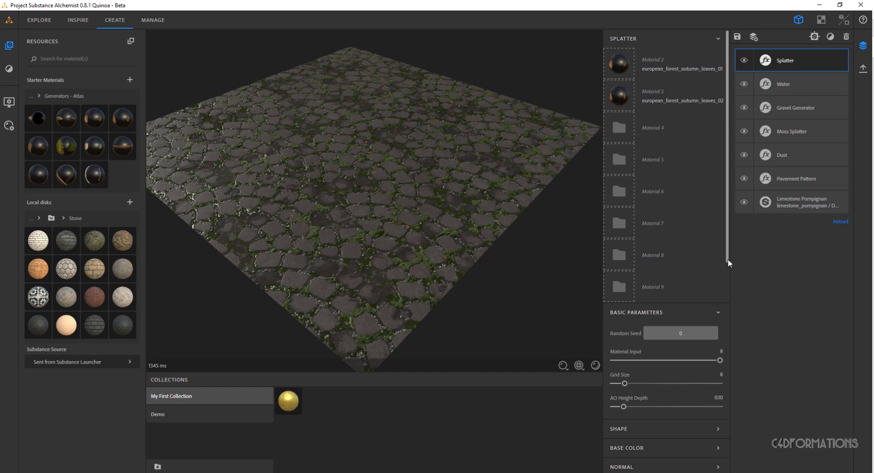
- Set the european_forest_autumn_leaves_01 material's roughness to 0.59 and its pattern selection to 5
left_click(717, 38)
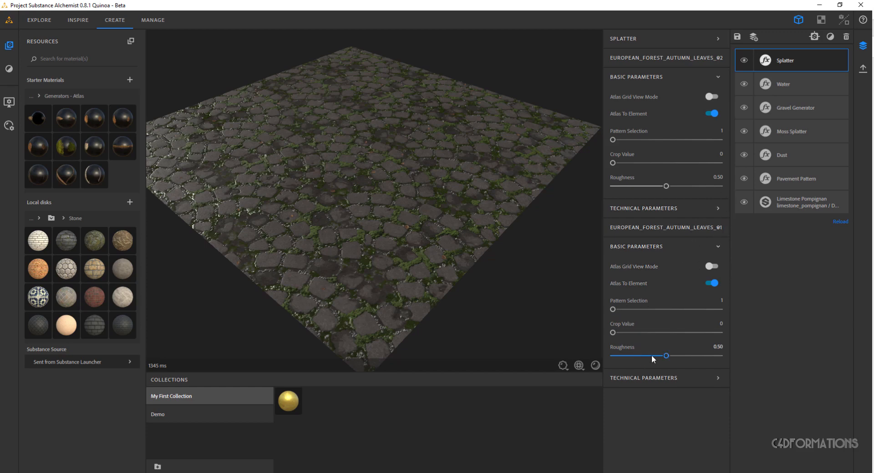
left_click_drag(666, 355, 676, 355)
left_click_drag(616, 308, 664, 308)
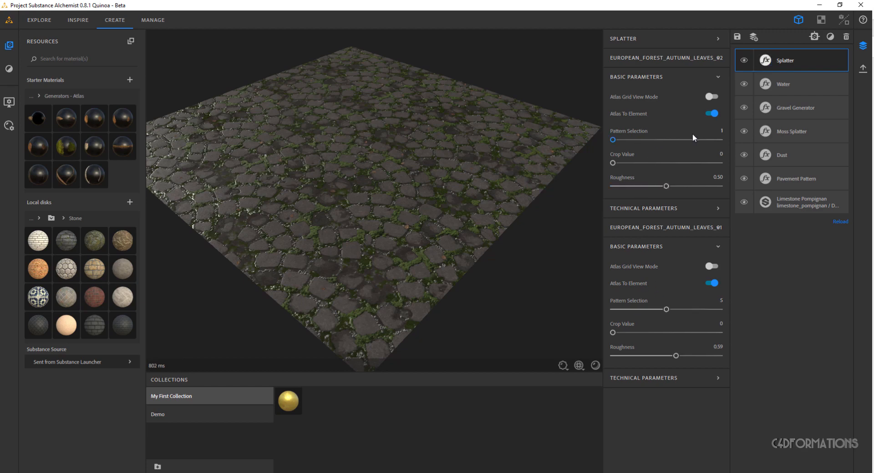
- Set the european_forest_autumn_leaves_02 material's pattern selection to 2 and its roughness to 0.54
left_click_drag(615, 140, 681, 140)
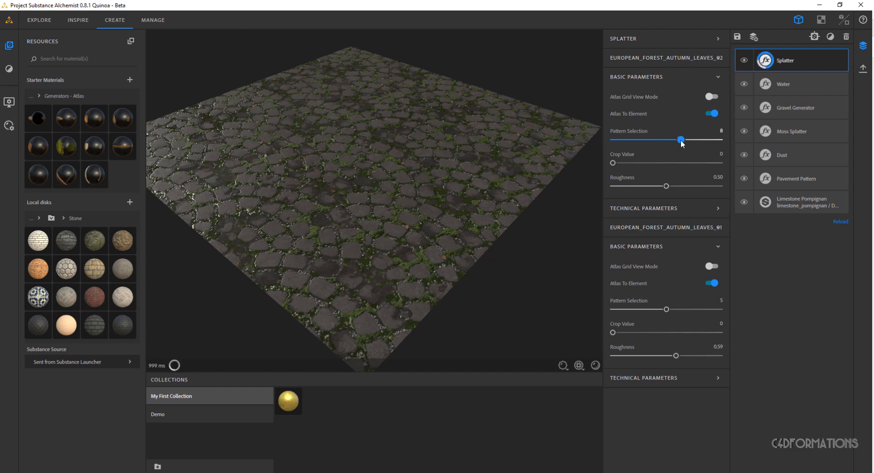
left_click(622, 140)
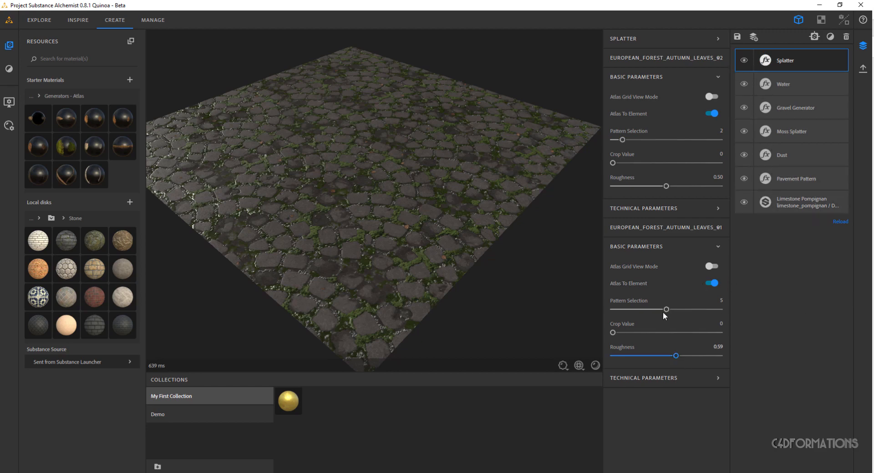
left_click(719, 247)
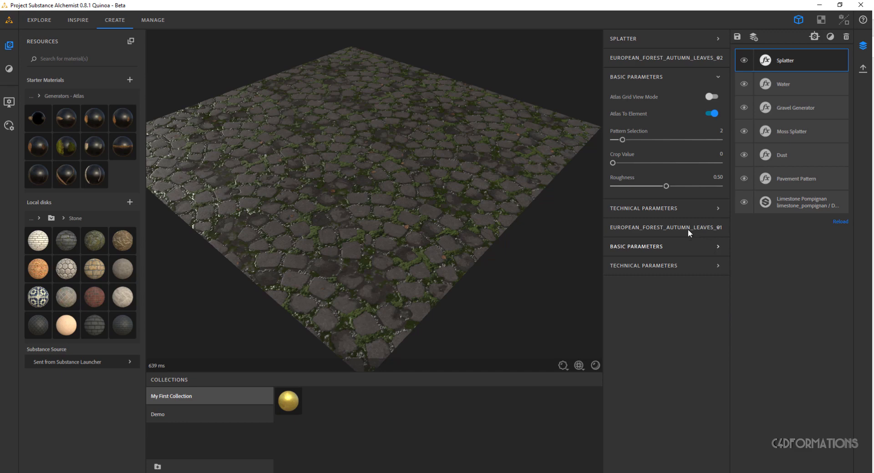
left_click(665, 210)
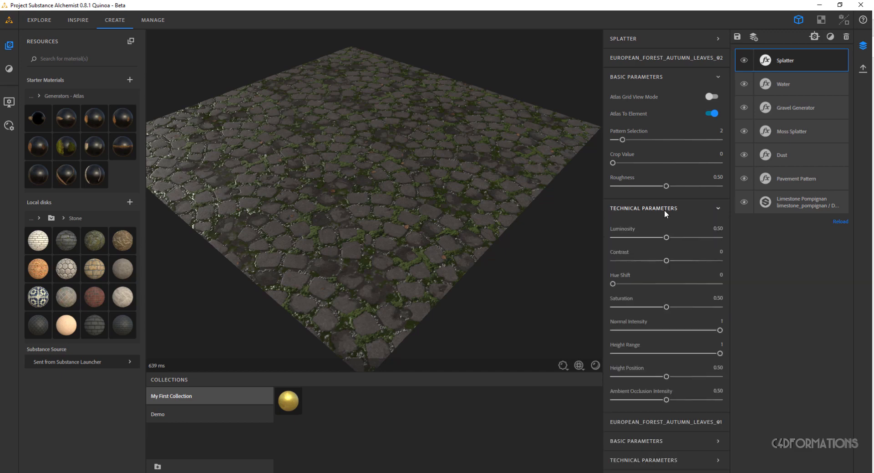
left_click(665, 210)
left_click_drag(661, 183, 671, 183)
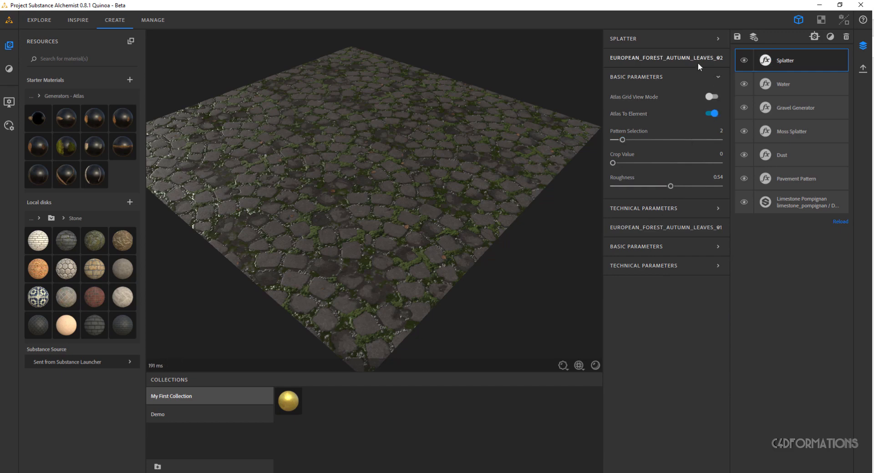
- Randomize the Splatter's seed, enlarge the leaves to scale 1.66, and inspect them up close on the stones
left_click(639, 40)
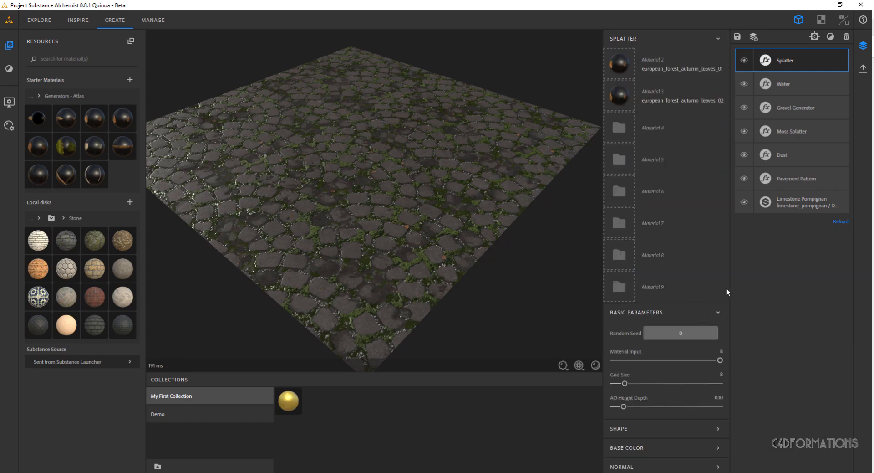
left_click(679, 333)
left_click(637, 427)
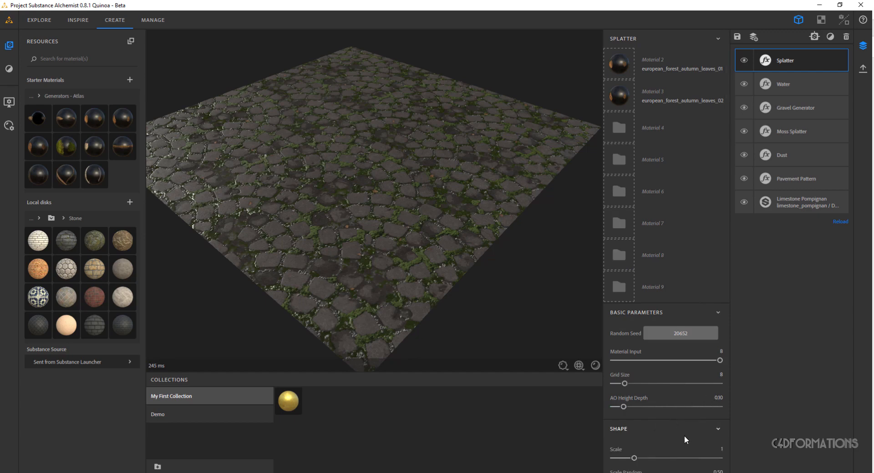
left_click_drag(637, 459, 650, 457)
left_click_drag(348, 195, 388, 175)
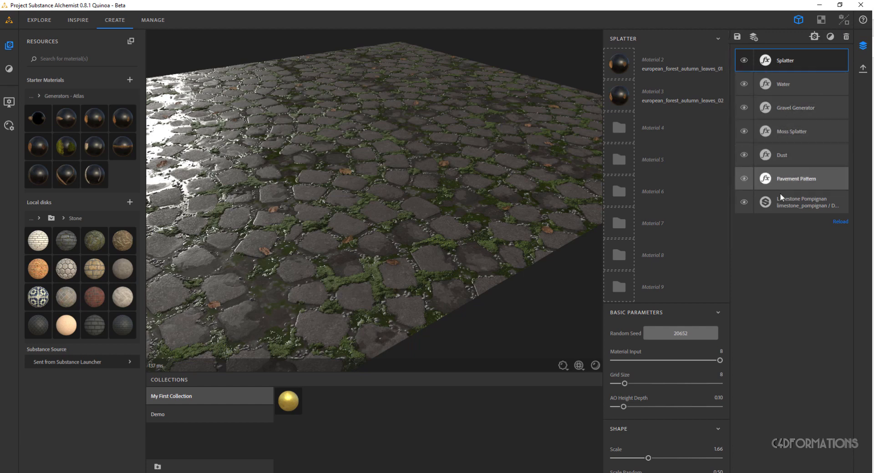
- Try the Splatter layer beneath the Water layer, and return it to the top of the stack
left_click_drag(784, 59, 784, 97)
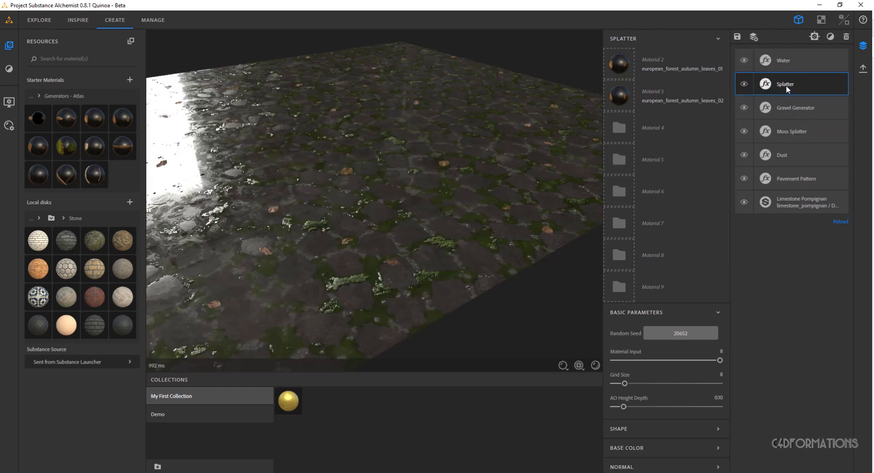
left_click_drag(786, 85, 788, 51)
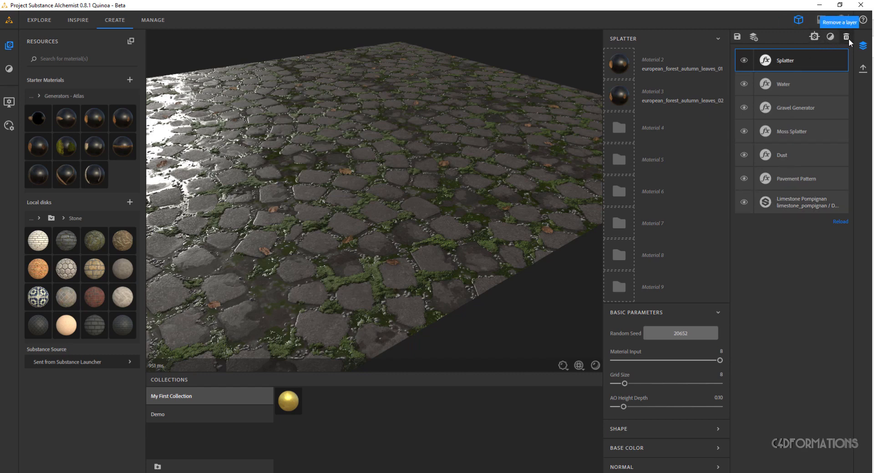
- Save the material to the library as Pavement in the Demo collection, and select it there
left_click(737, 38)
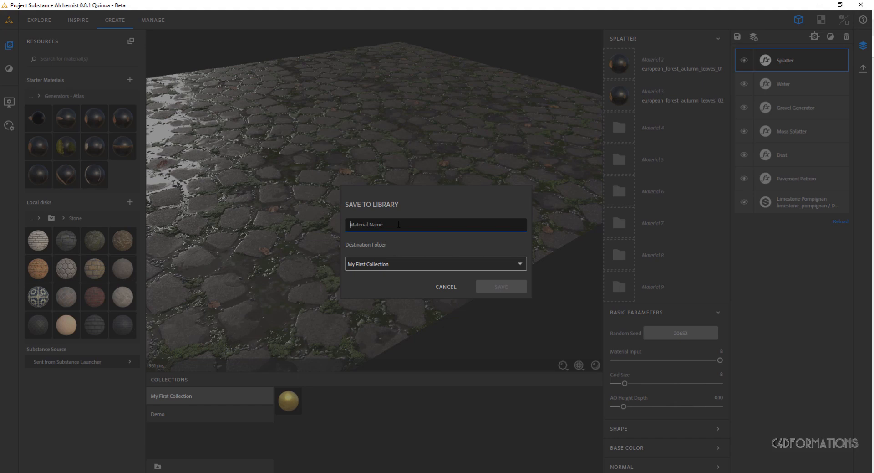
type("Pavement")
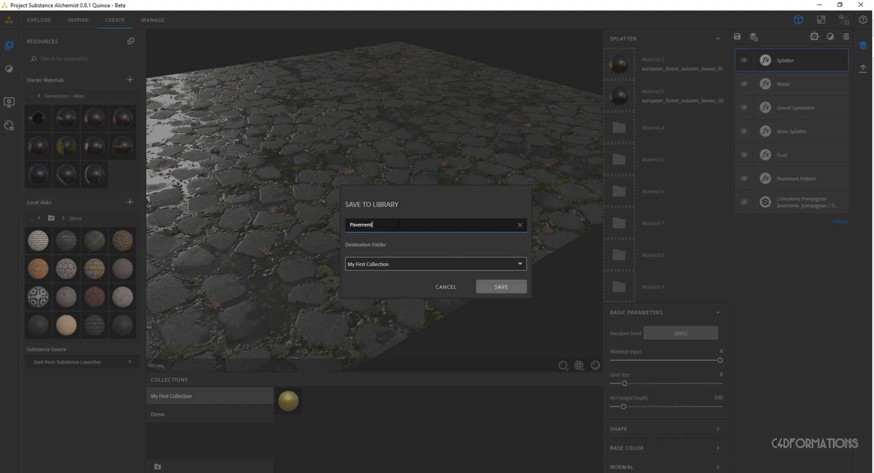
left_click(436, 261)
left_click(386, 288)
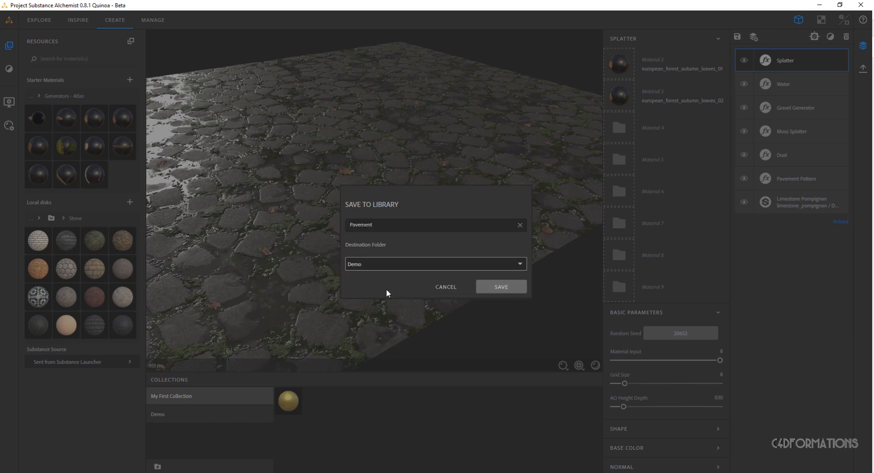
left_click(502, 287)
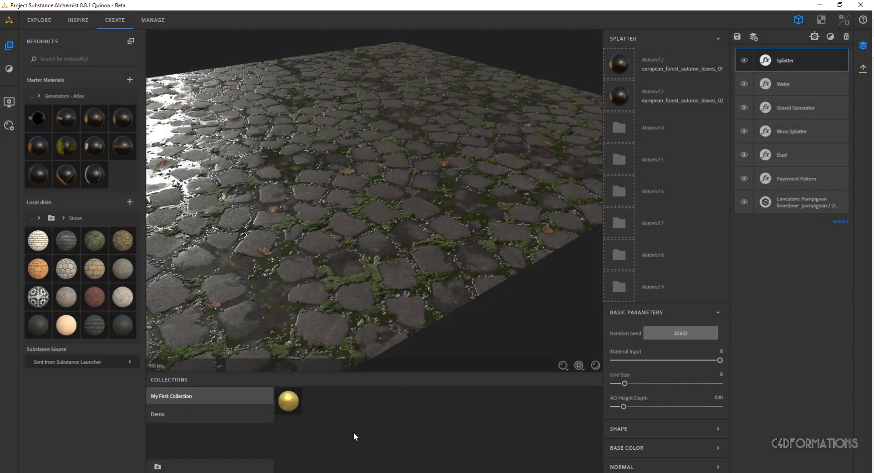
left_click(214, 414)
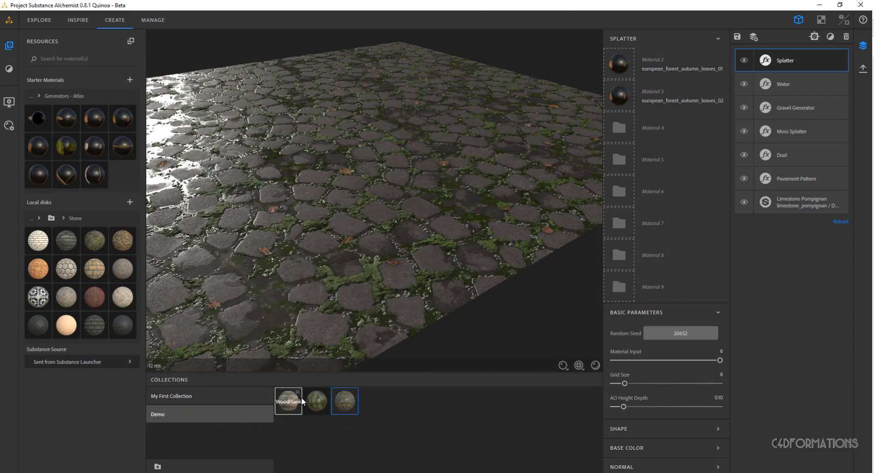
left_click(345, 405)
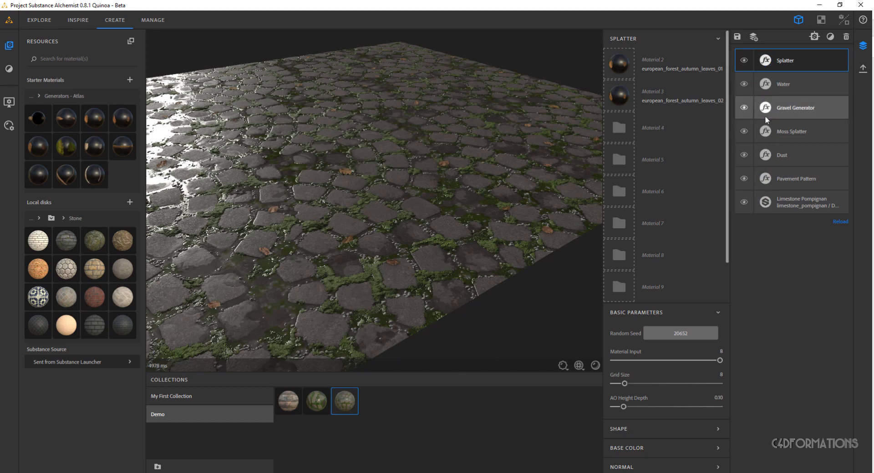
- Start an export of the current material, with Substance archive (.sbsar) as the format
left_click(863, 69)
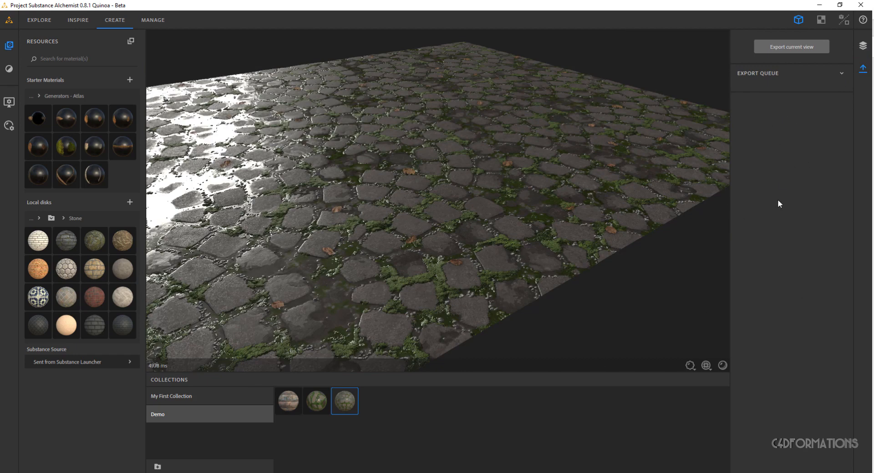
left_click(841, 74)
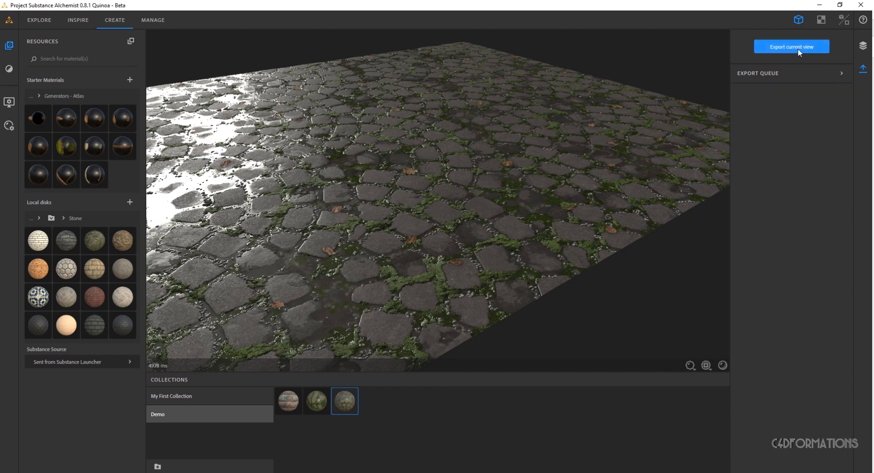
left_click(797, 48)
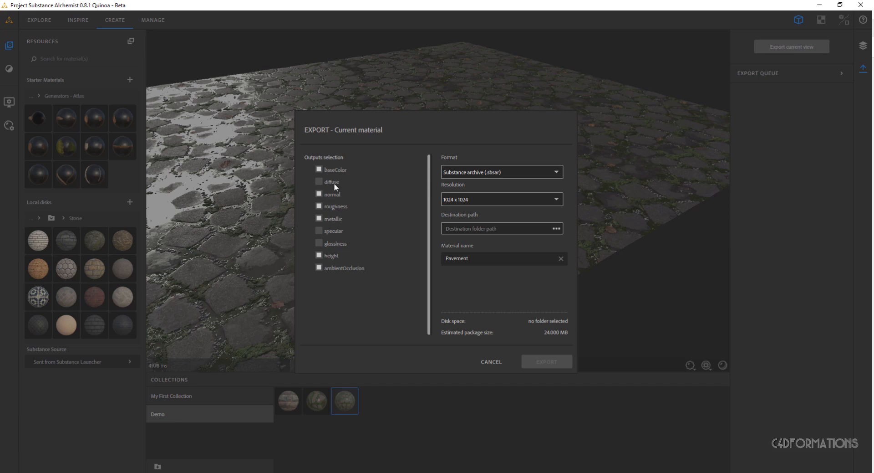
left_click(470, 173)
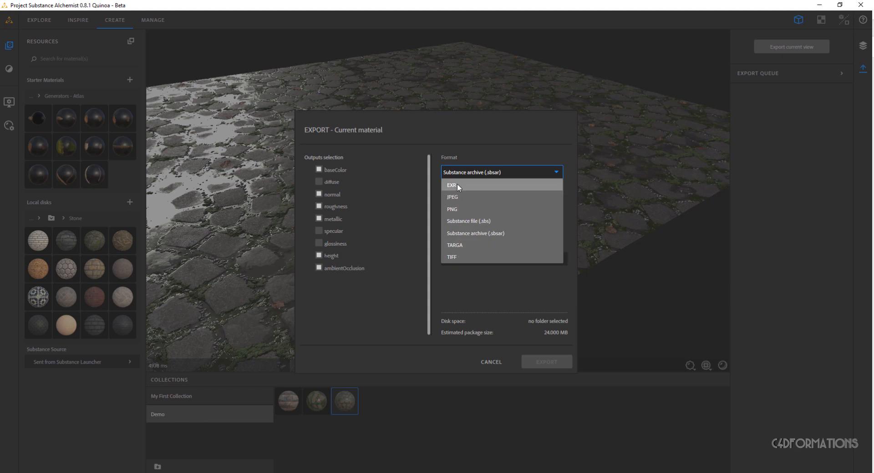
left_click(480, 234)
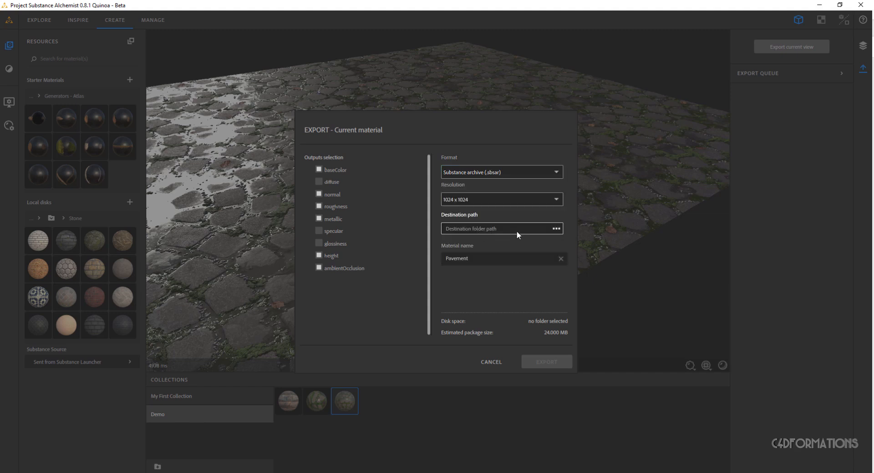
- Browse for the export destination to the Alchemy folder inside Travaux (D:) > Travaux > Substance > Présentation
left_click(555, 229)
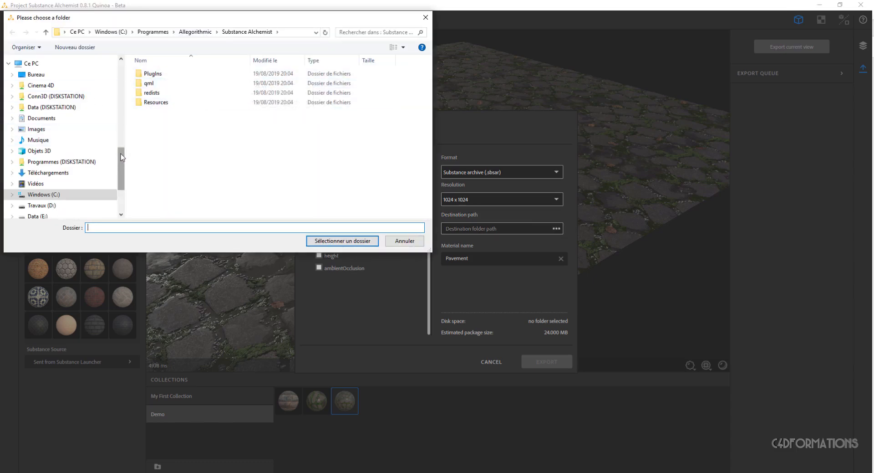
left_click_drag(122, 162, 122, 117)
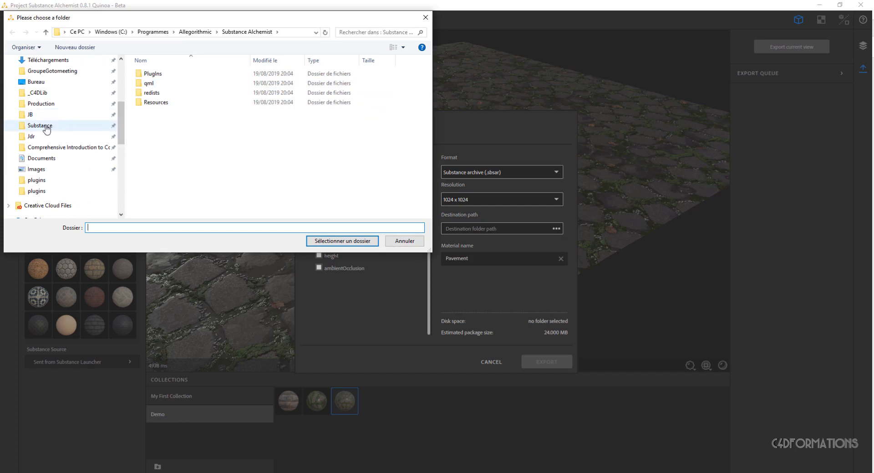
left_click(75, 125)
double_click(155, 93)
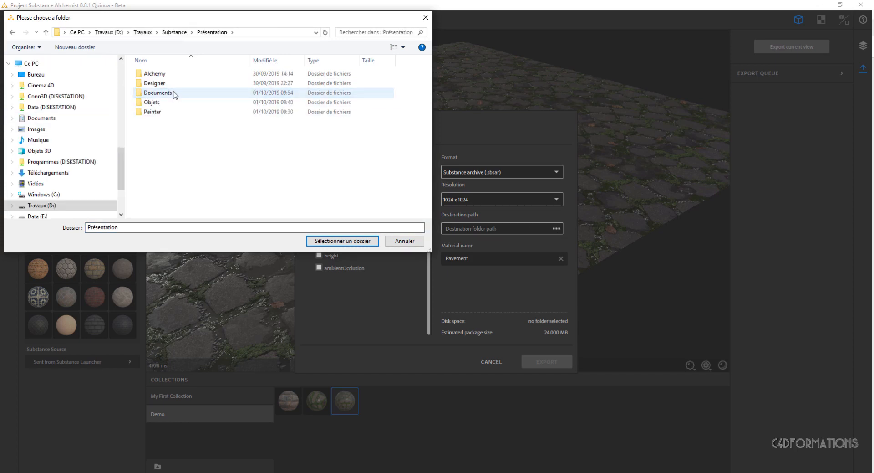
double_click(155, 73)
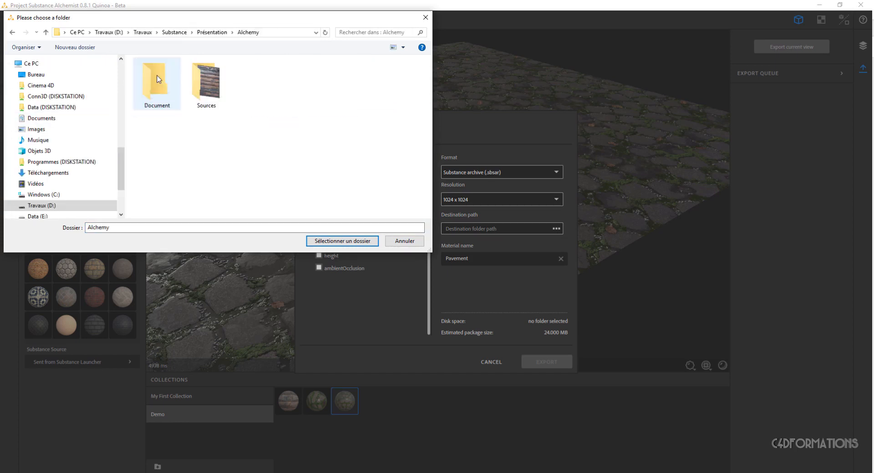
- Create a folder named Demo inside Alchemy, choose it as the destination, and export the material
left_click(75, 47)
type("Demo")
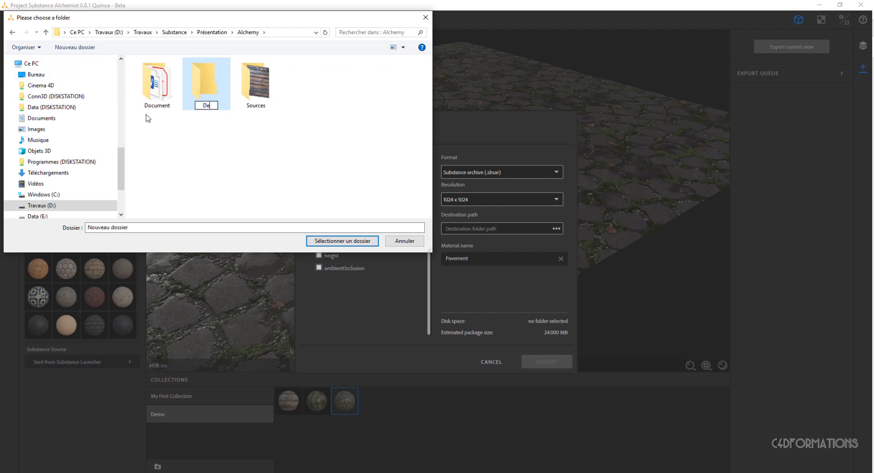
left_click(210, 94)
double_click(163, 91)
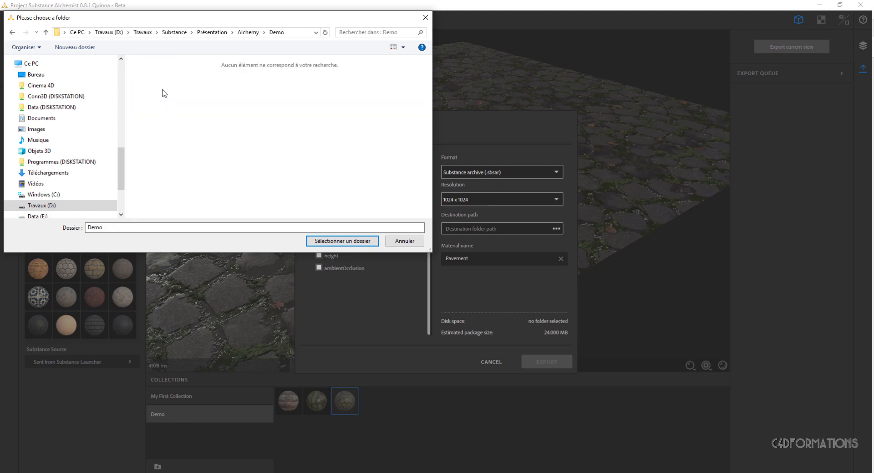
left_click(347, 241)
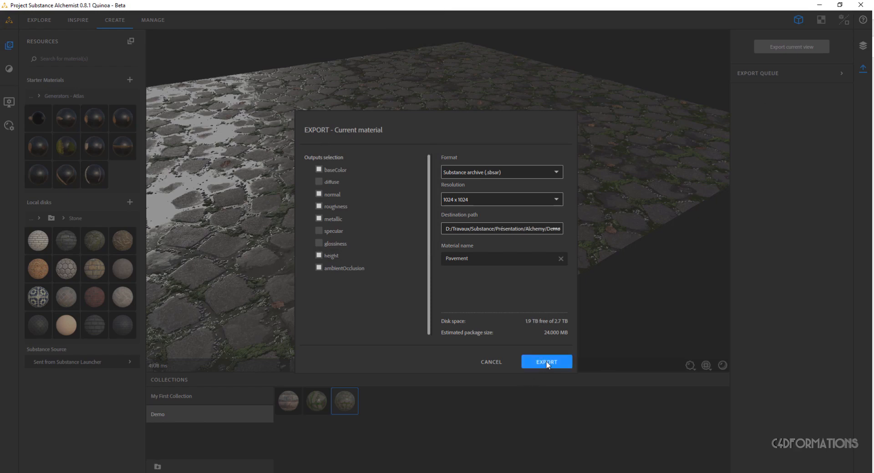
left_click(547, 362)
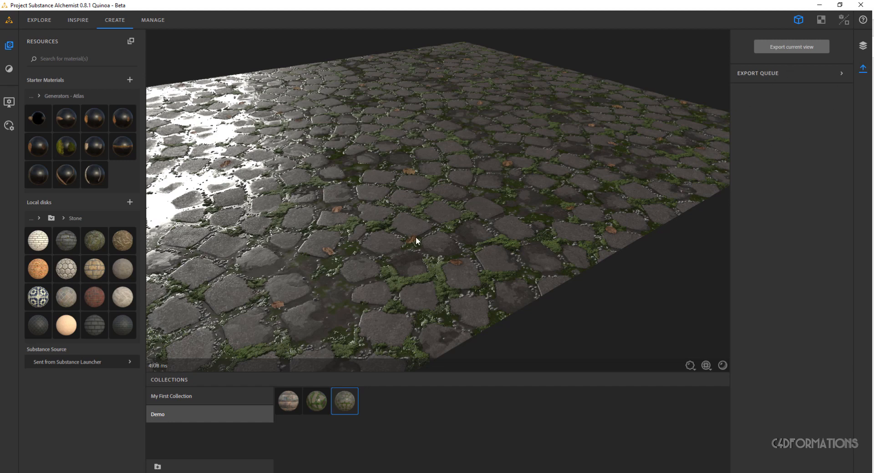
- Export the current material again as a Substance file (.sbs) to the same Demo folder
left_click(803, 50)
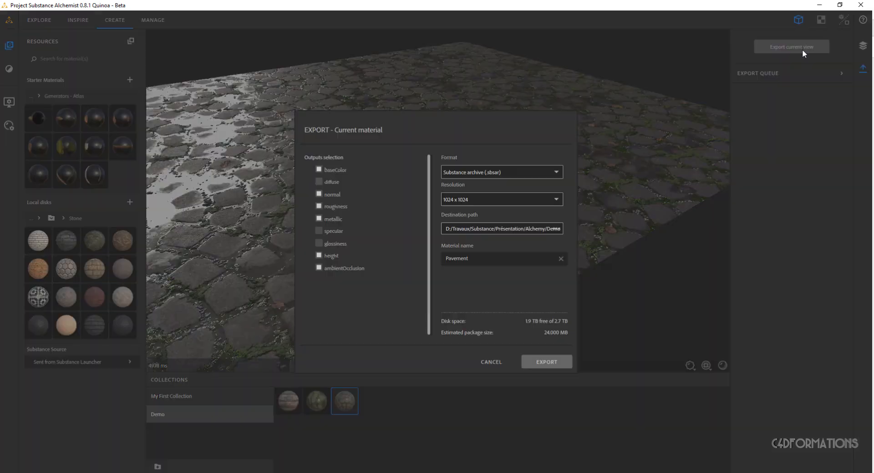
left_click(551, 172)
left_click(483, 221)
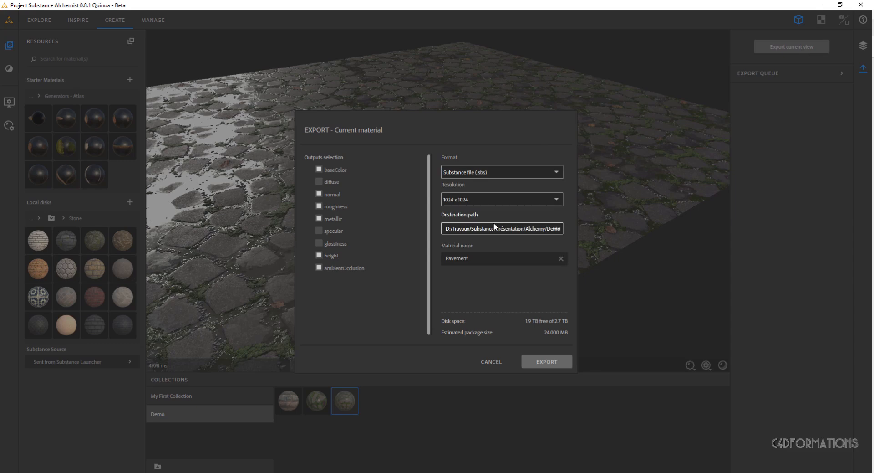
left_click(546, 362)
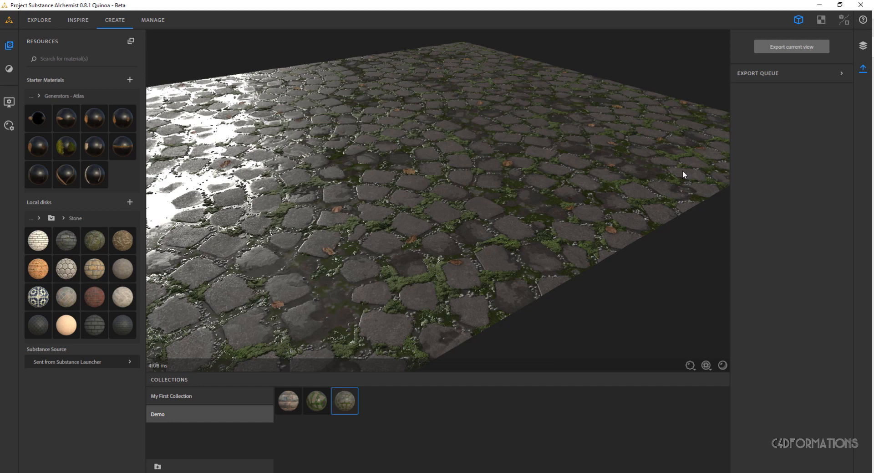
- Export the current material's maps as TIFF at 2048 x 2048 to the same Demo folder
left_click(803, 48)
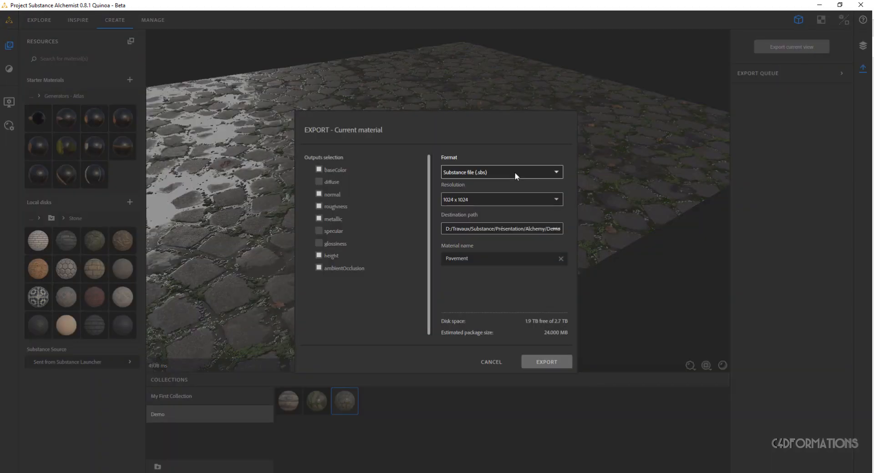
left_click(515, 171)
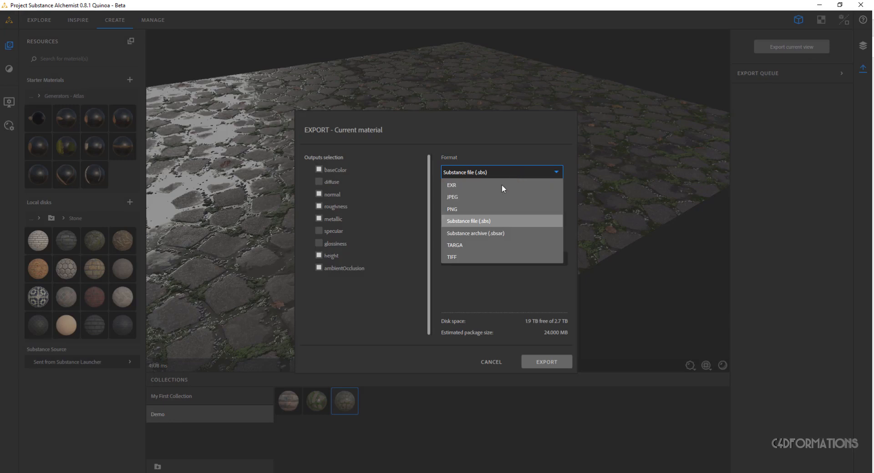
left_click(463, 256)
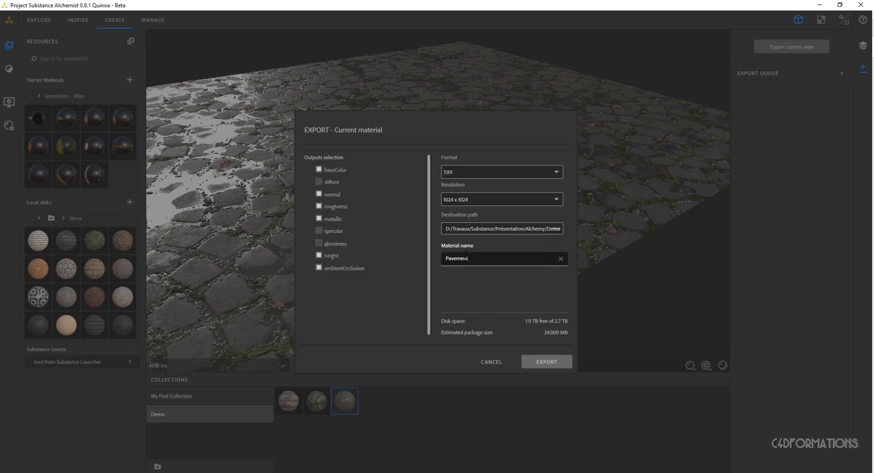
left_click(495, 201)
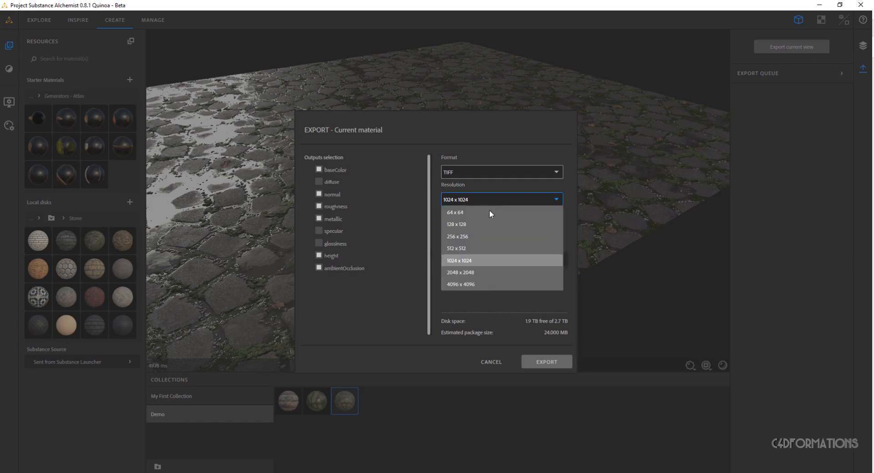
left_click(472, 268)
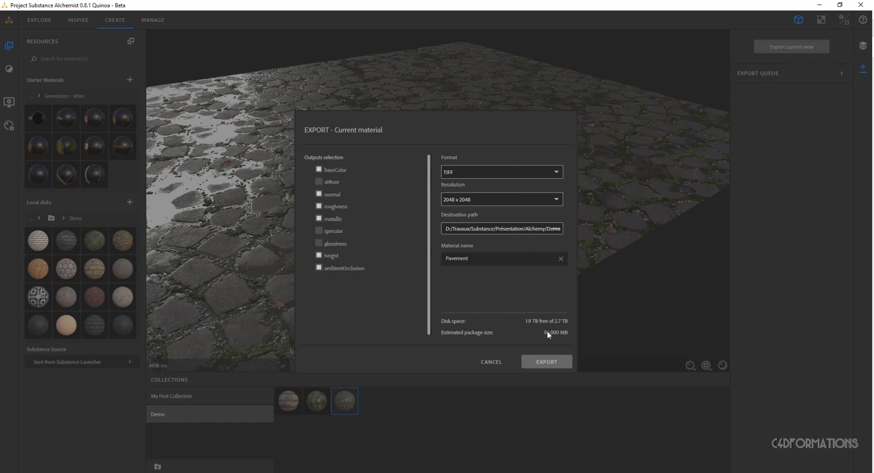
left_click(547, 362)
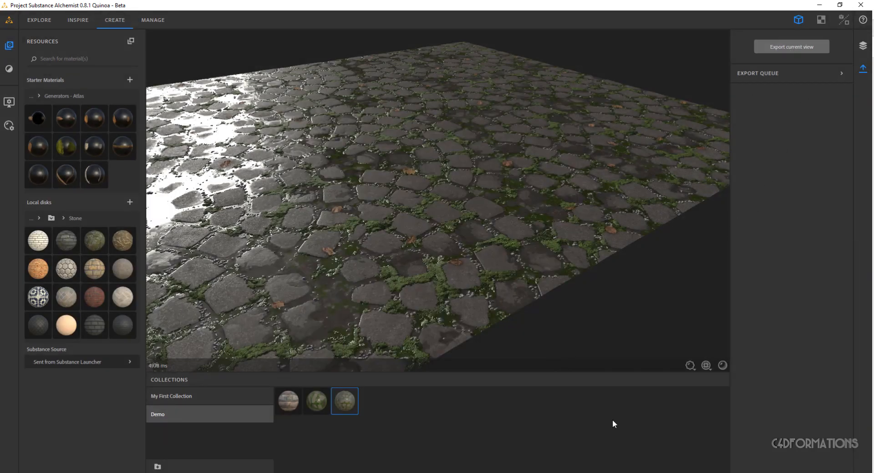
- Minimize the application, switch to File Explorer, and open the Alchemy folder inside Présentation
left_click(820, 5)
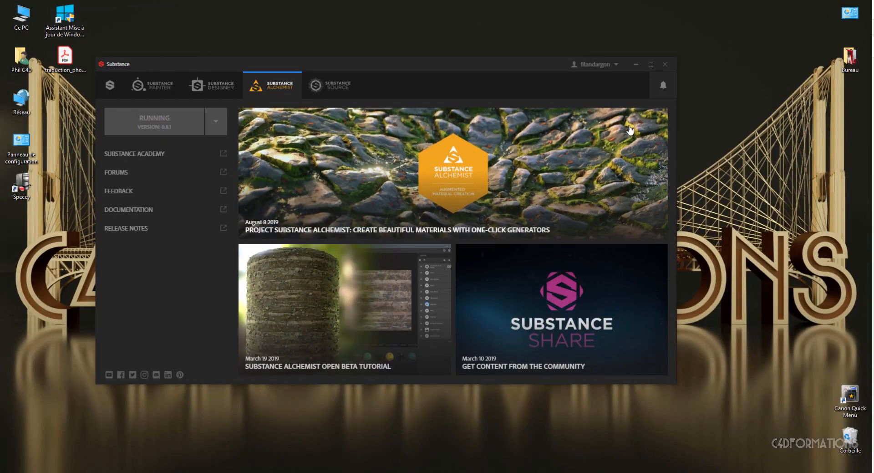
left_click_drag(873, 93, 522, 32)
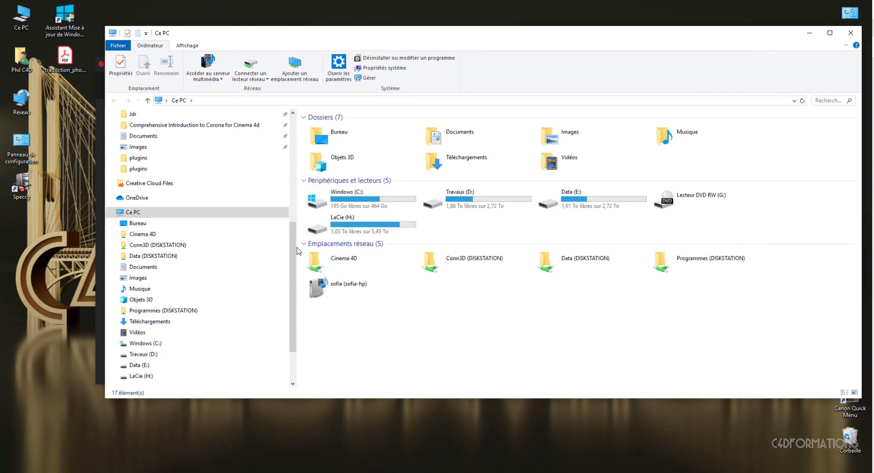
left_click_drag(296, 248, 295, 156)
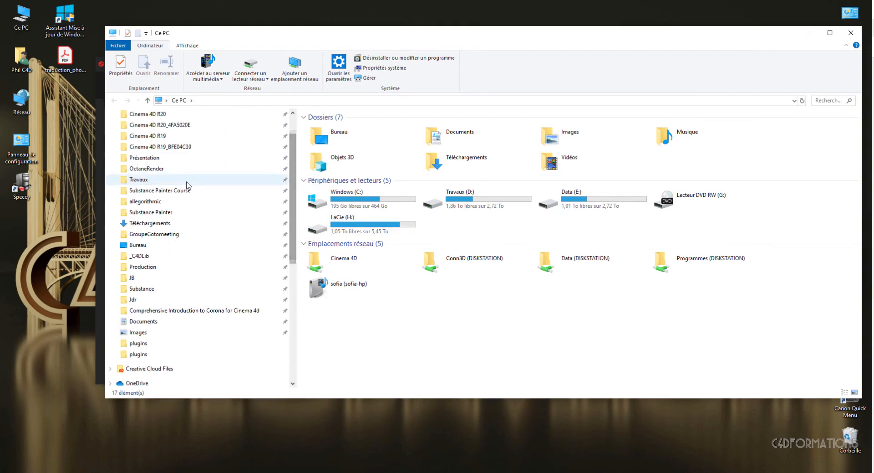
left_click(145, 158)
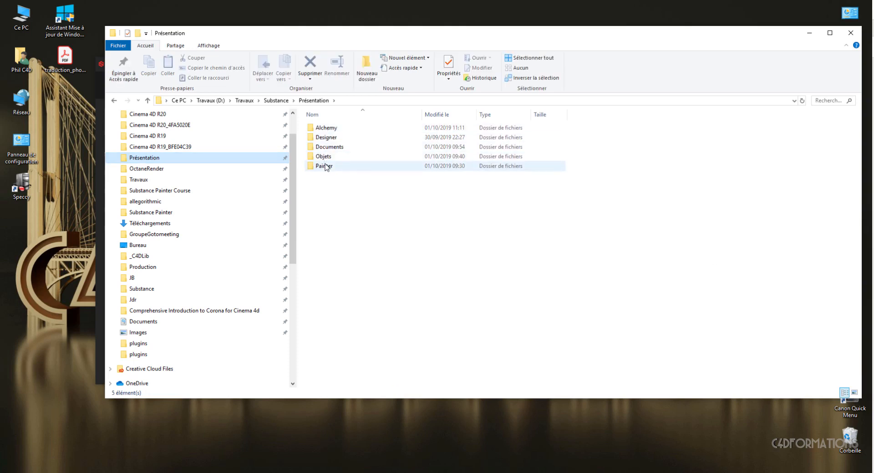
double_click(329, 128)
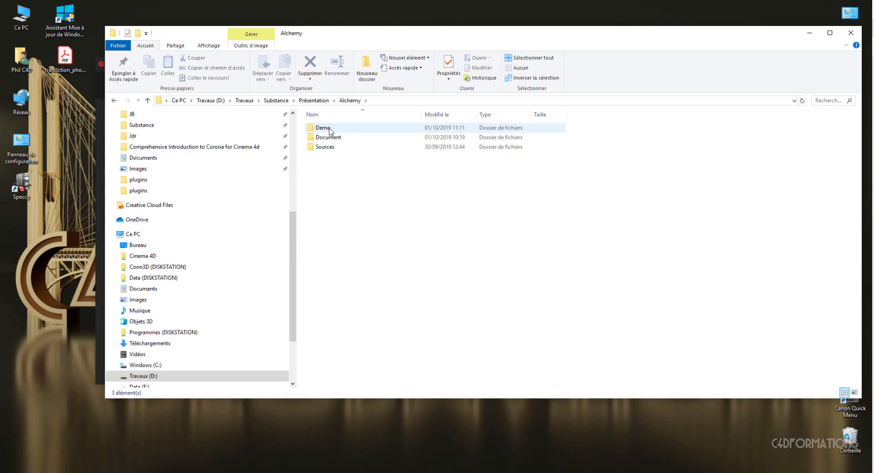
- Inspect the exported maps in the dependencies folder under Demo > Pavement, and move the Explorer window out of the way
double_click(326, 147)
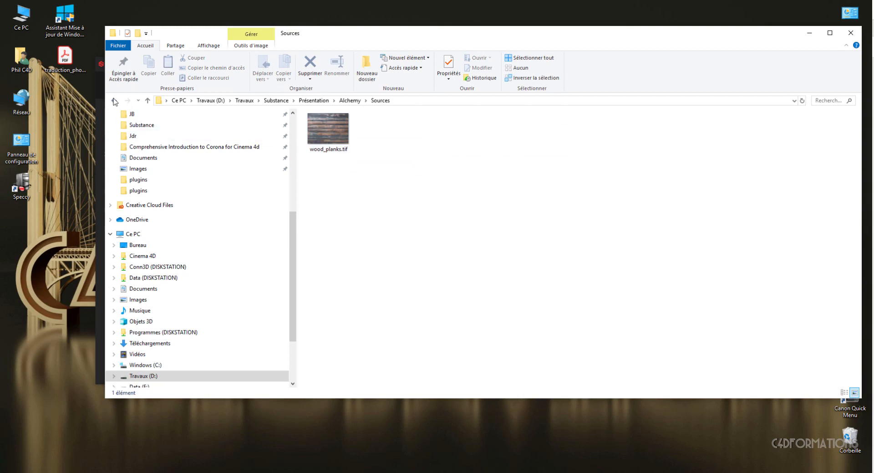
left_click(115, 101)
double_click(320, 129)
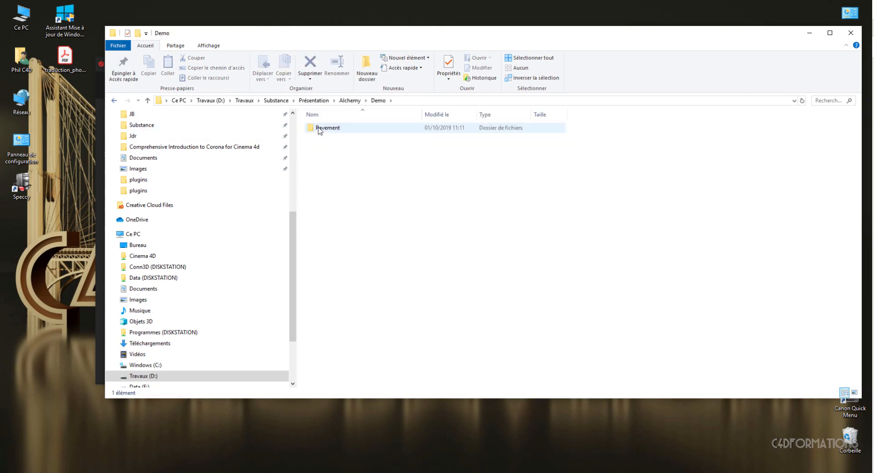
double_click(319, 128)
double_click(319, 127)
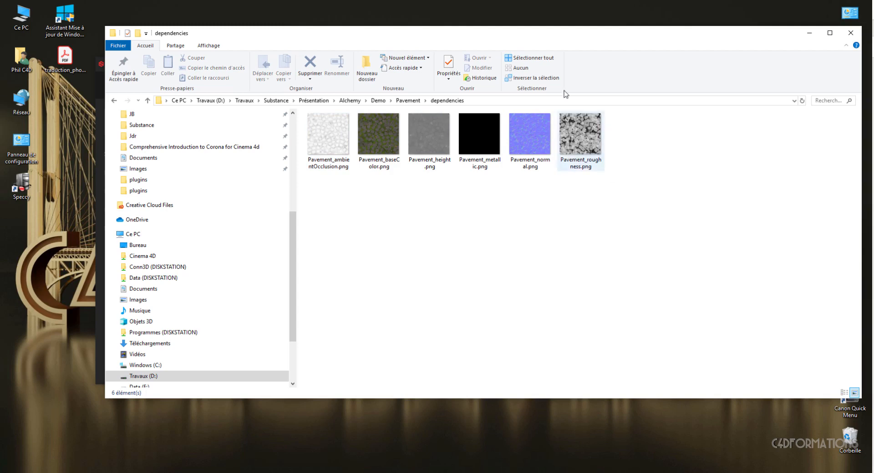
left_click_drag(535, 36, 479, 37)
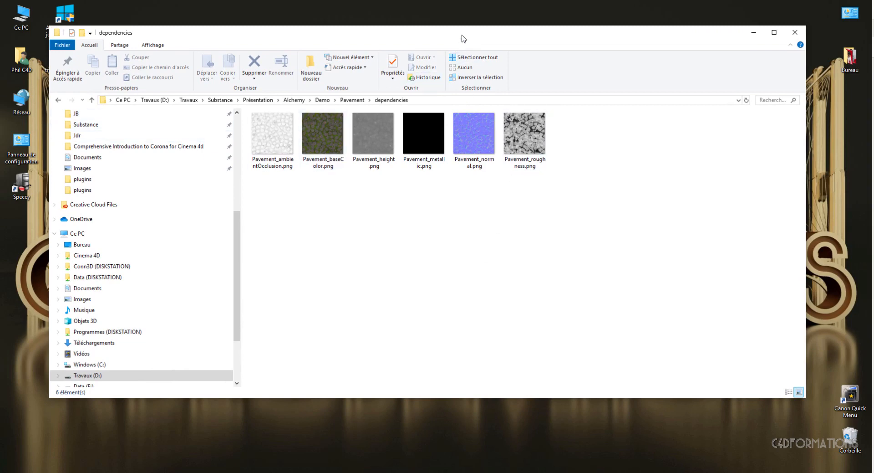
mouse_move(465, 37)
left_mouse_down()
mouse_move(485, 37)
mouse_move(471, 37)
left_mouse_up()
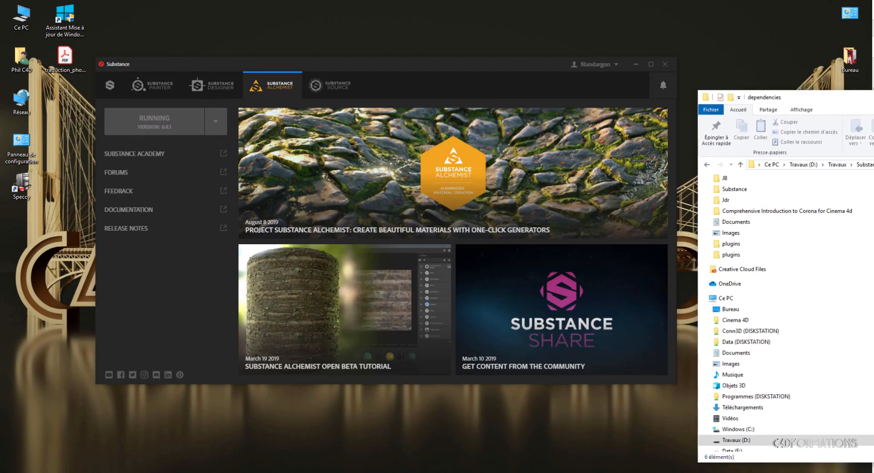
left_click_drag(820, 97, 873, 39)
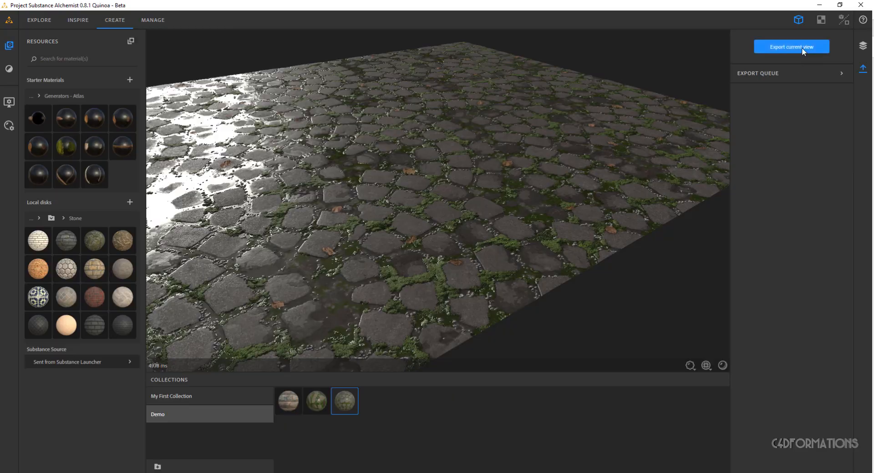
- Switch back to Substance Alchemist and export the current material again as a Substance archive (.sbsar)
left_click(802, 47)
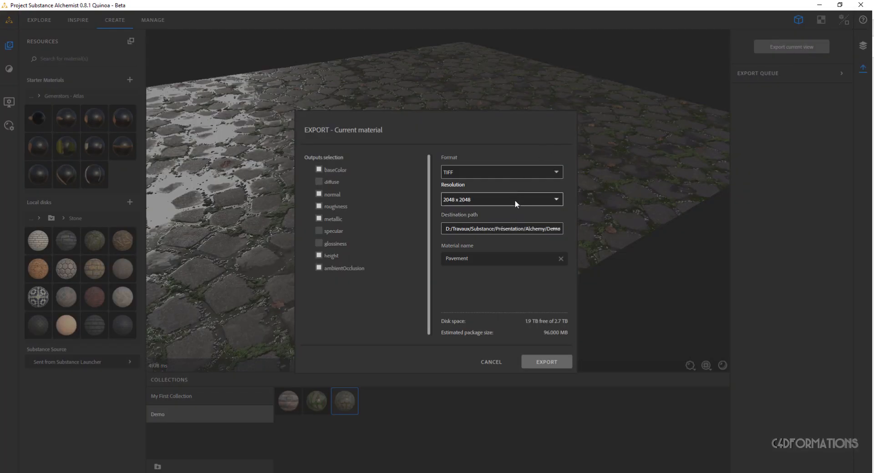
left_click(524, 175)
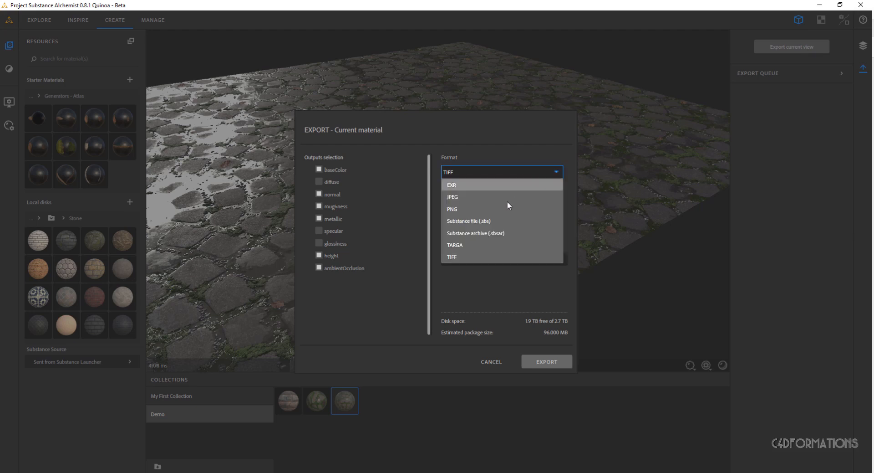
left_click(494, 232)
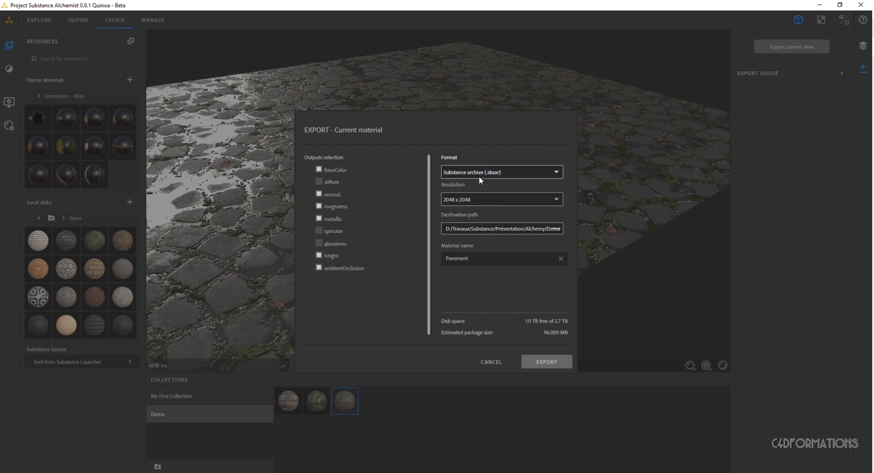
left_click(550, 361)
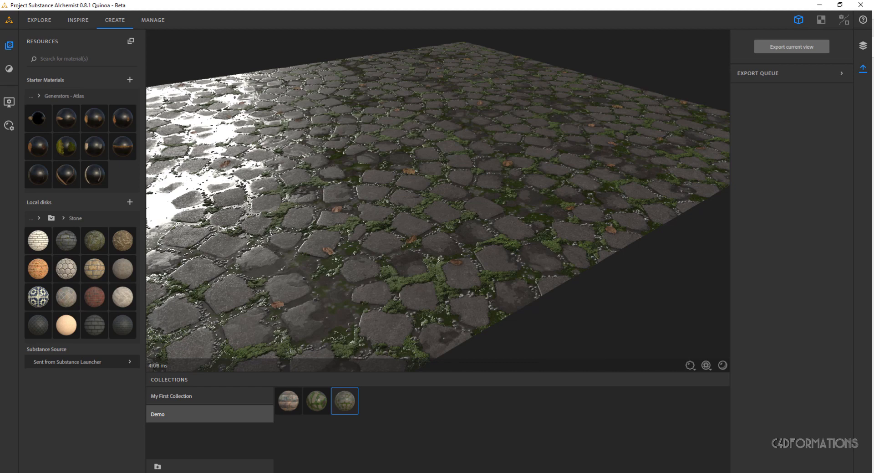
- Expand the export queue, open the first Pavement export's folder, and bring its window into view to check the files
left_click(840, 75)
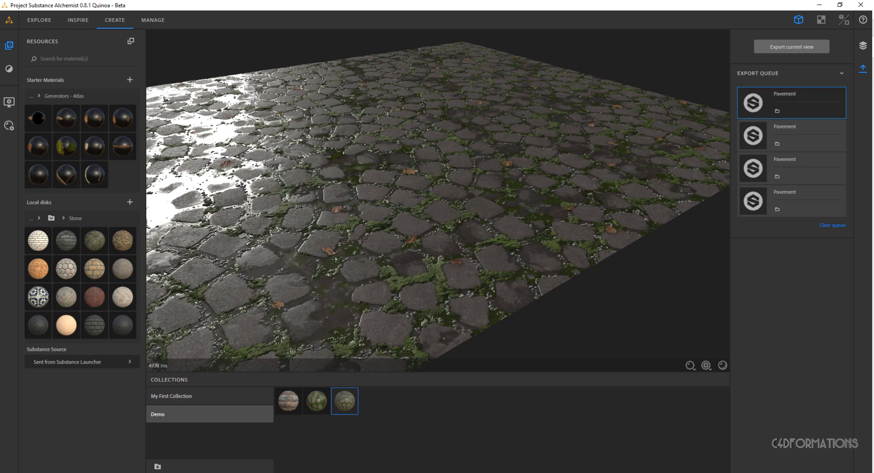
left_click(777, 111)
left_click(776, 111)
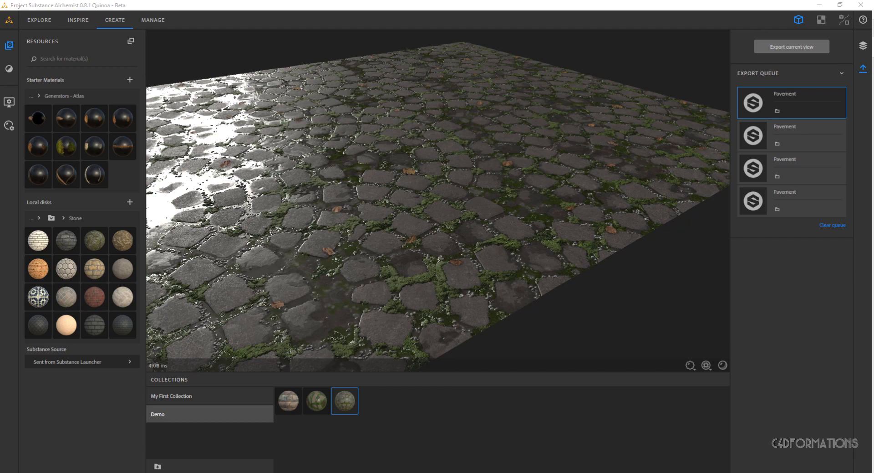
left_click_drag(873, 105, 410, 89)
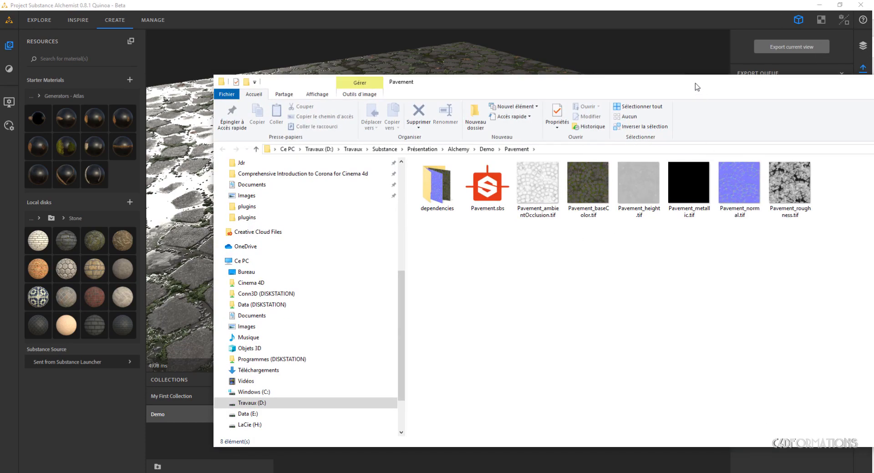
- Move the Explorer window aside, switch to Cinema 4D, and open the Substance Engine import dialog
left_click_drag(696, 83, 873, 98)
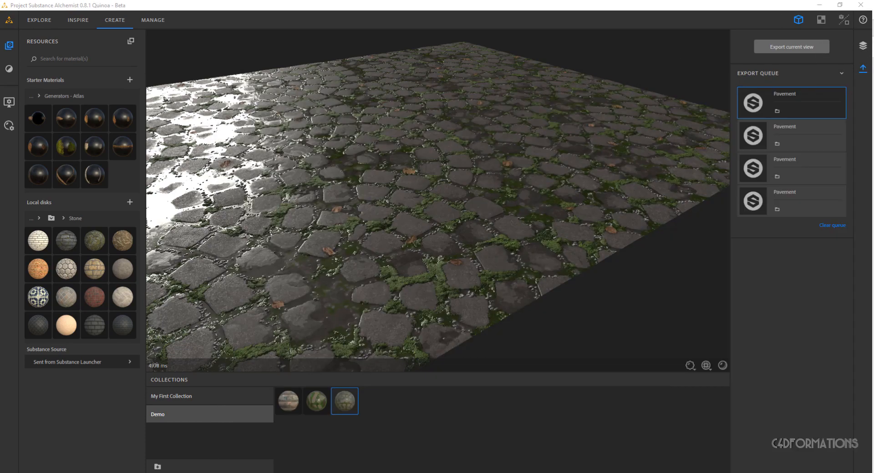
left_click(820, 7)
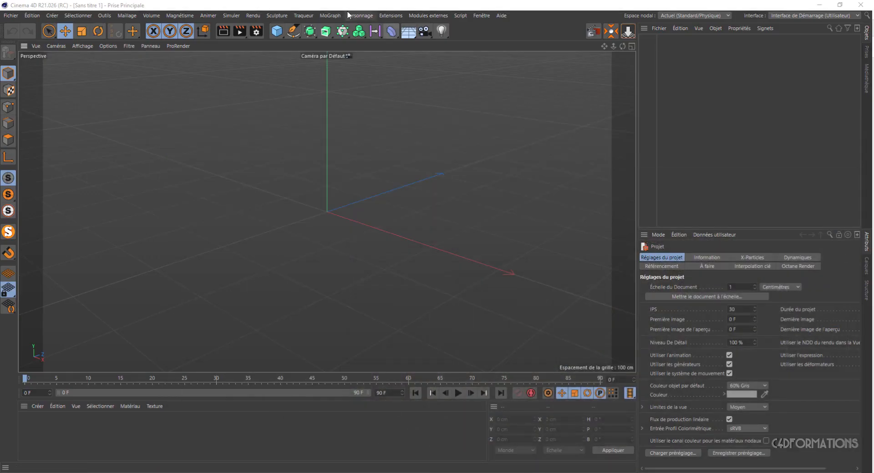
left_click(383, 18)
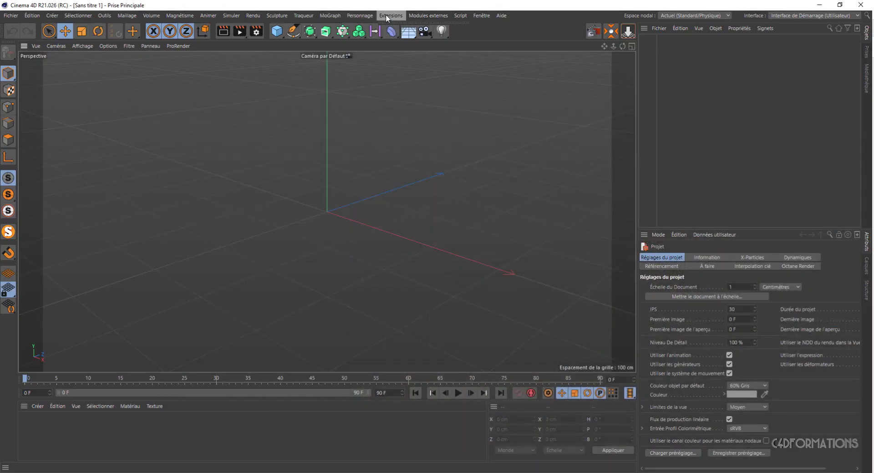
left_click(387, 16)
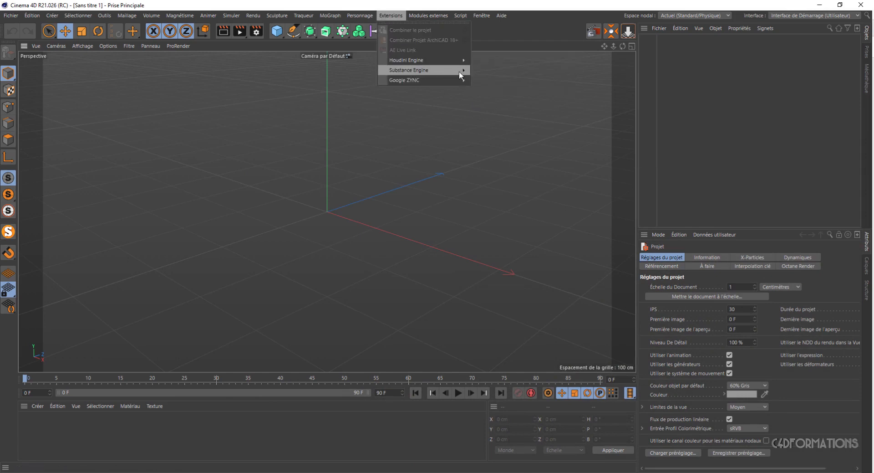
mouse_move(460, 70)
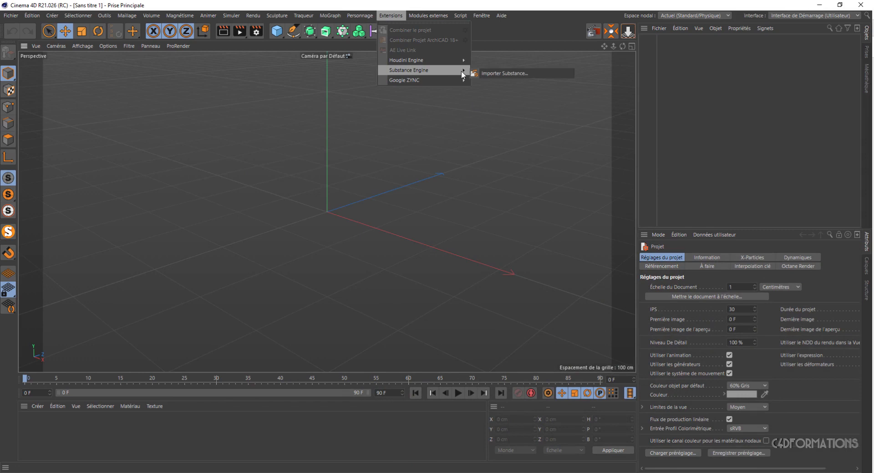
left_click(489, 72)
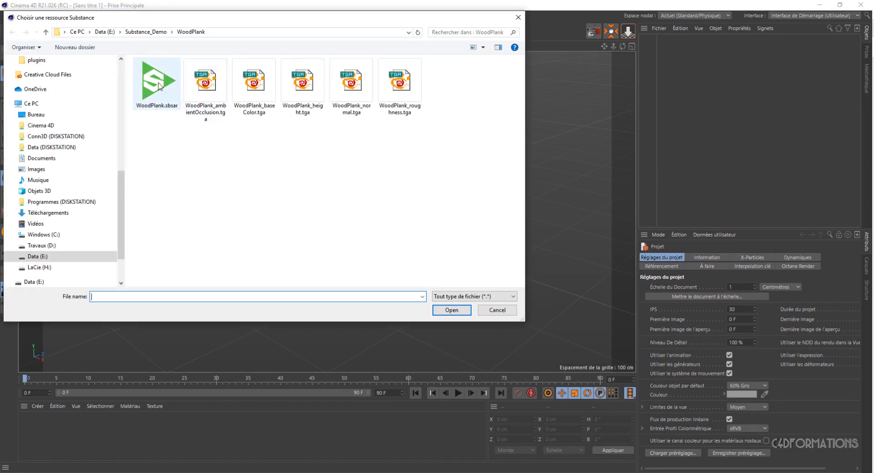
- Try to import Pavement.sbs from Présentation > Alchemy > Demo > Pavement as a Substance resource
left_click_drag(253, 17, 438, 34)
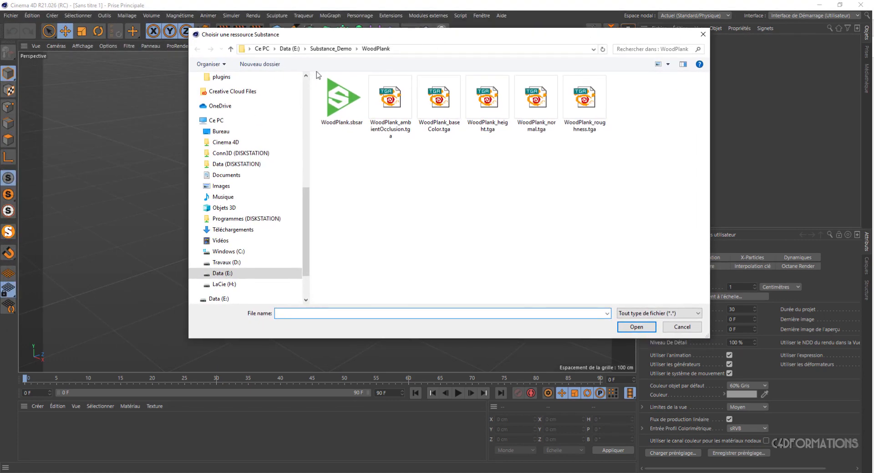
left_click_drag(304, 200, 304, 91)
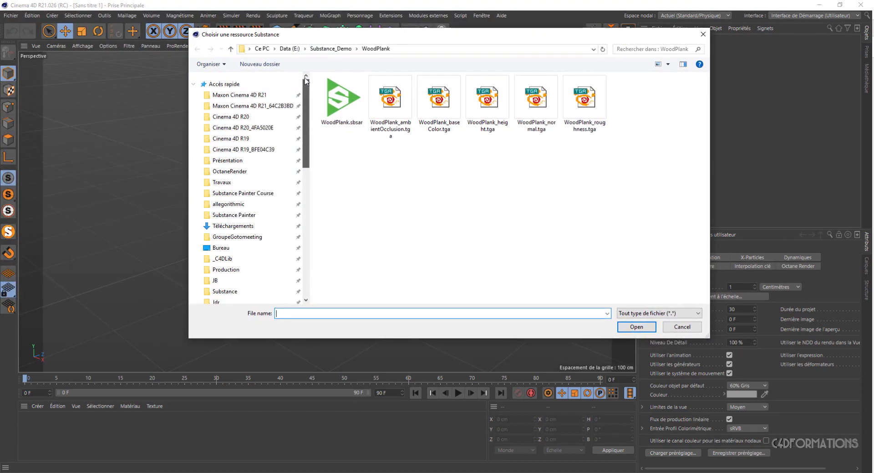
left_click(231, 161)
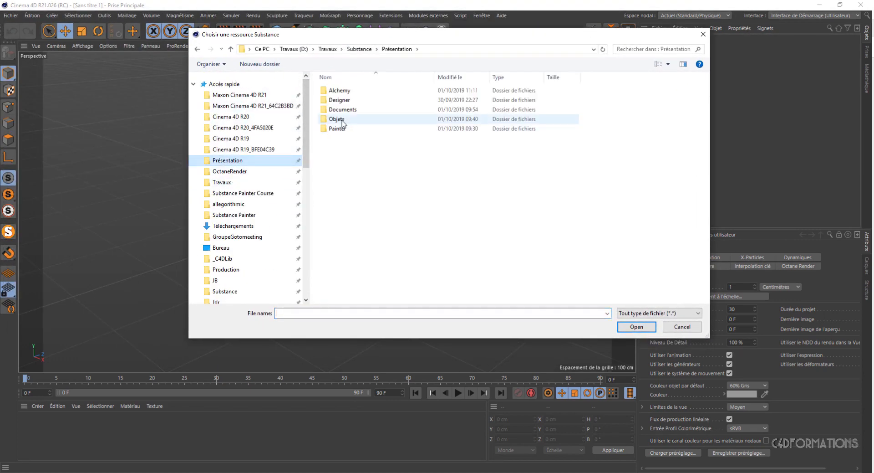
double_click(341, 91)
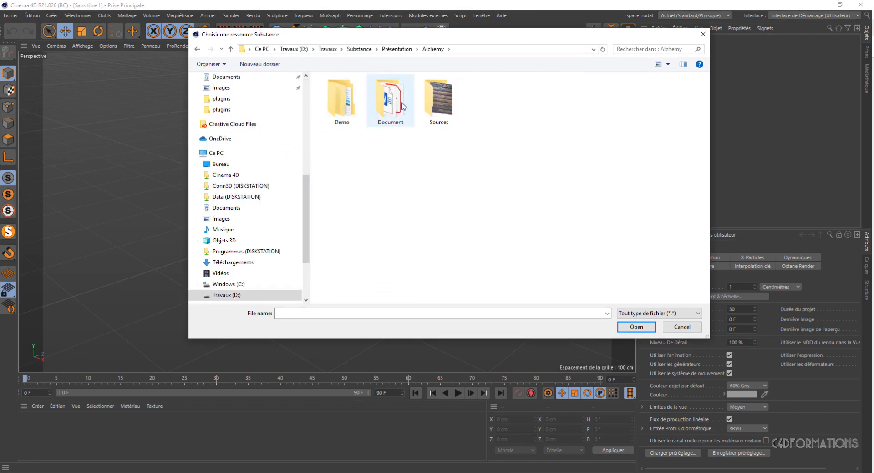
double_click(348, 105)
double_click(336, 92)
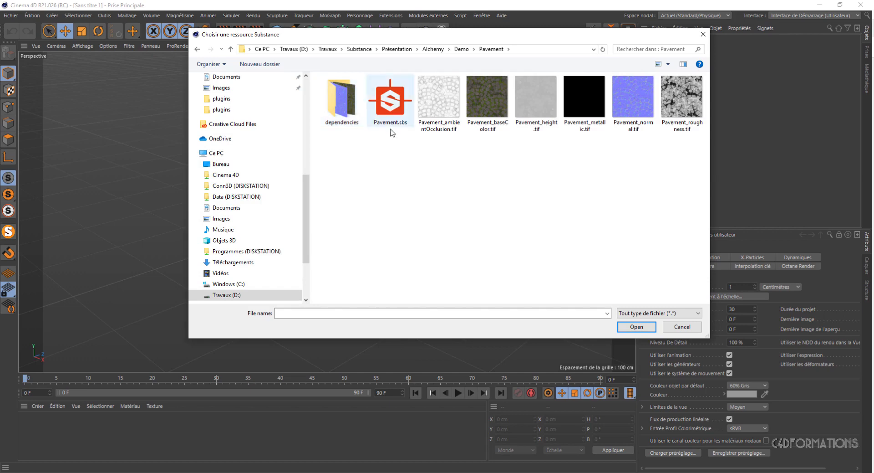
left_click(390, 104)
left_click(637, 326)
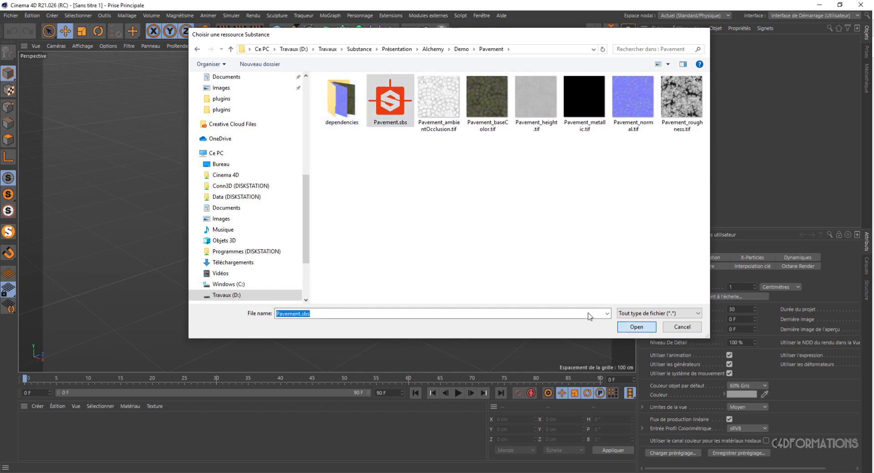
left_click(490, 273)
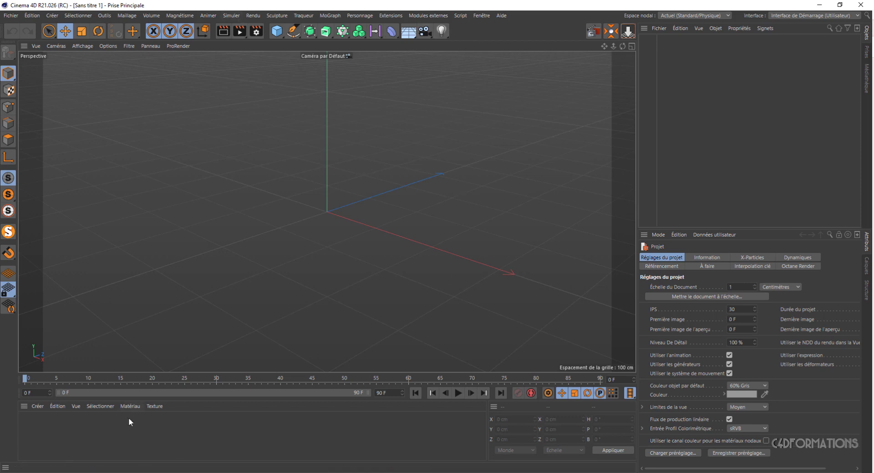
- Create a new material and open it in the material editor, moving the editor over the viewport
double_click(45, 423)
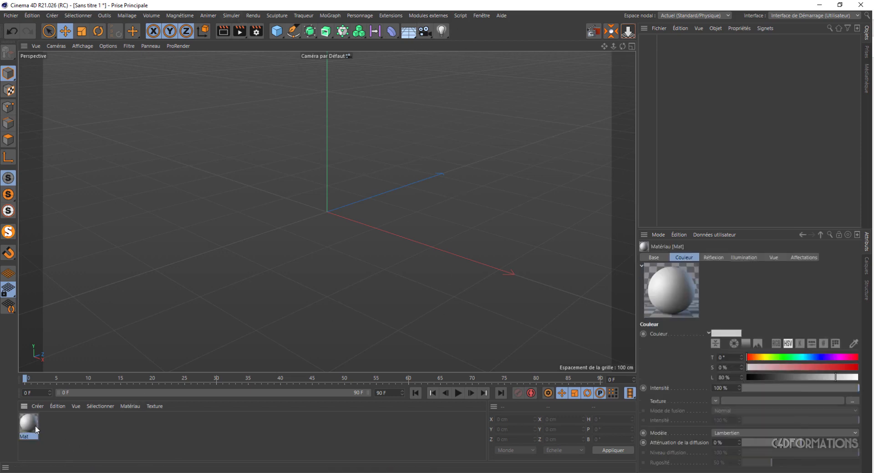
double_click(30, 425)
left_click_drag(302, 68, 433, 49)
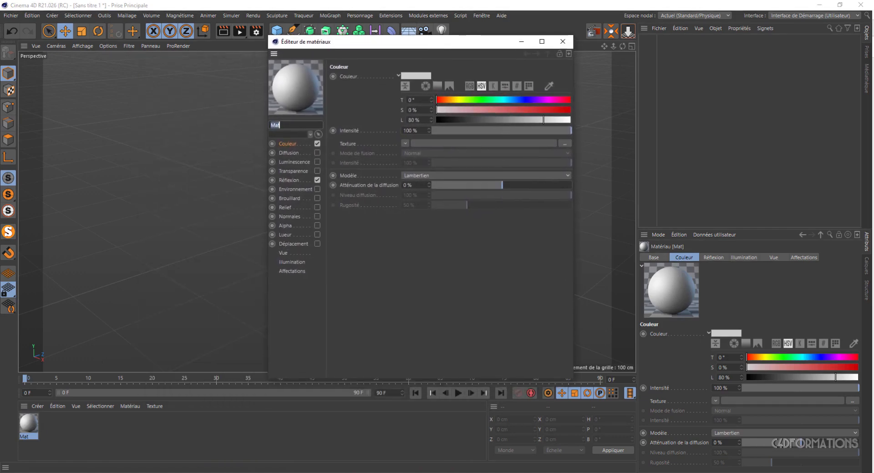
- Arrange the material editor and the Explorer window so the exported Pavement maps are accessible below the material's Couleur settings
left_click_drag(873, 120, 358, 270)
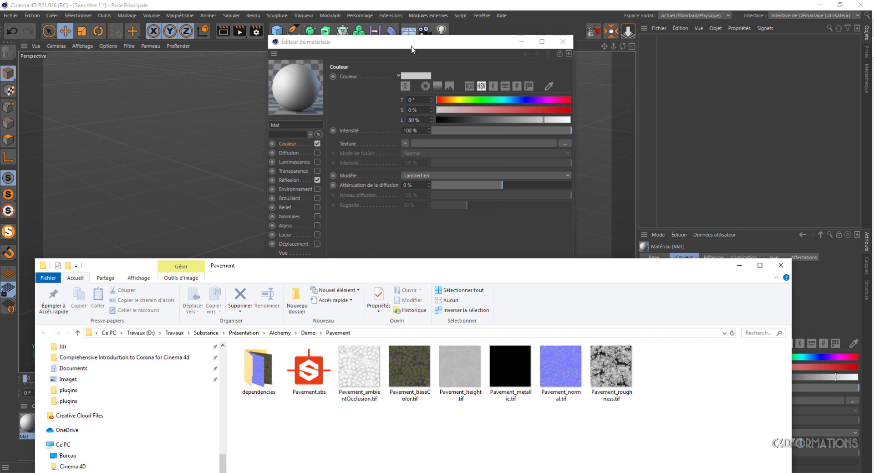
left_click_drag(411, 45, 389, 24)
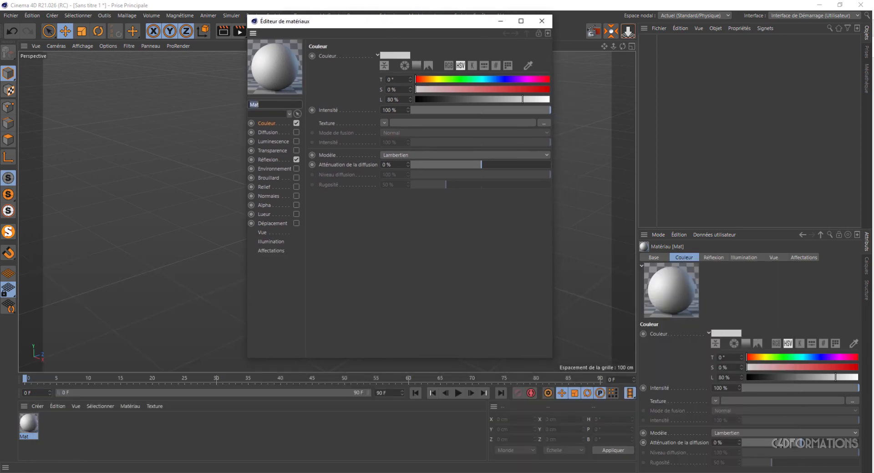
key("alt+Tab")
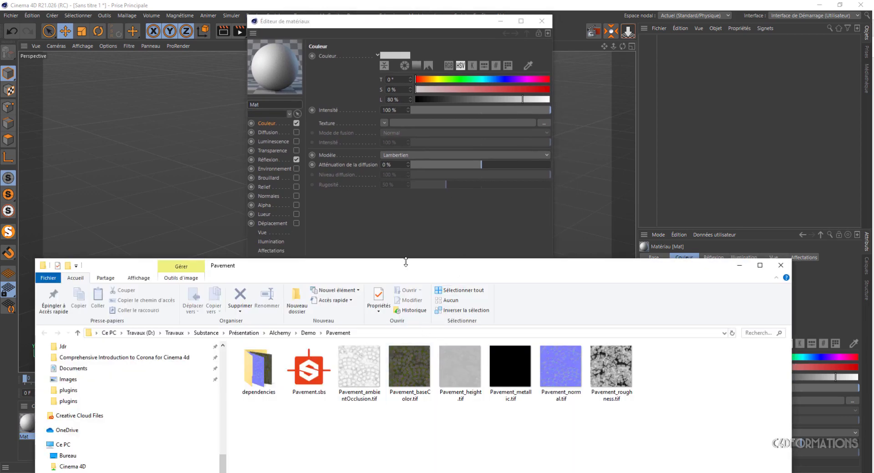
- Load Pavement_baseColor.tif as the Mat material's Couleur texture without copying the image to the project location
left_click_drag(405, 266, 398, 337)
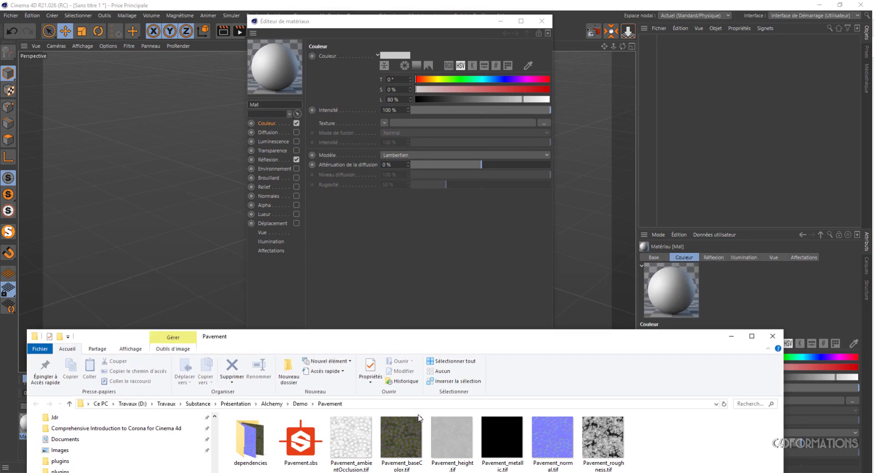
left_click_drag(406, 429, 269, 124)
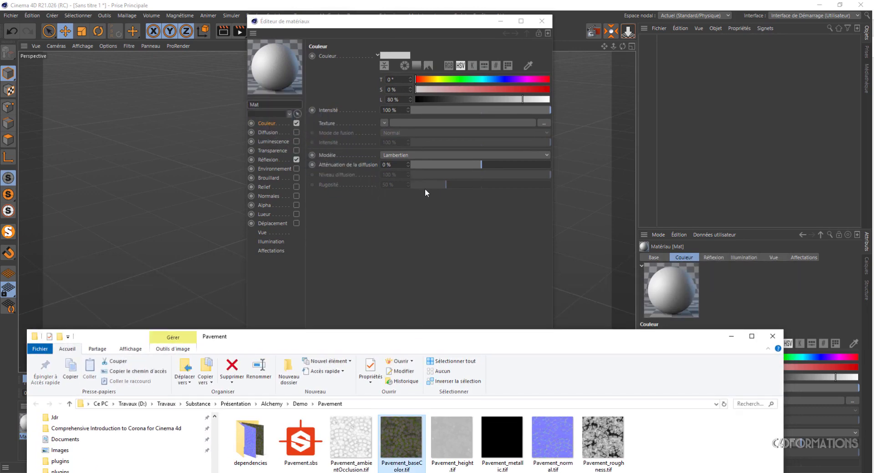
left_click_drag(405, 444, 426, 124)
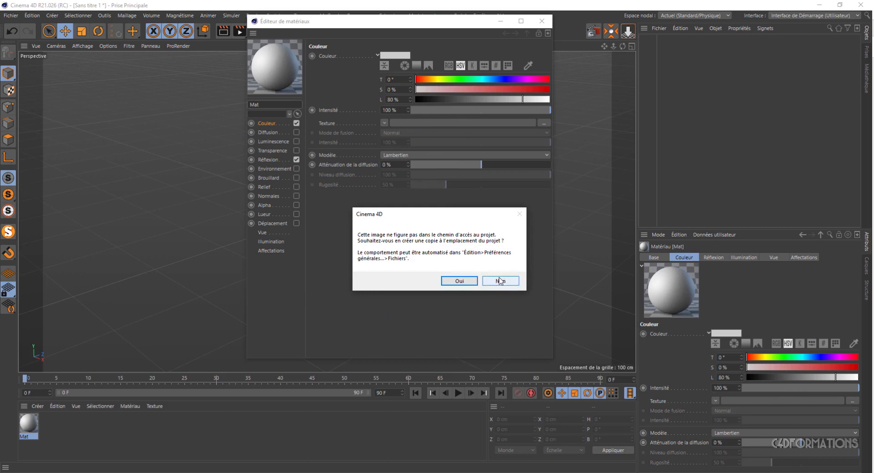
left_click(473, 282)
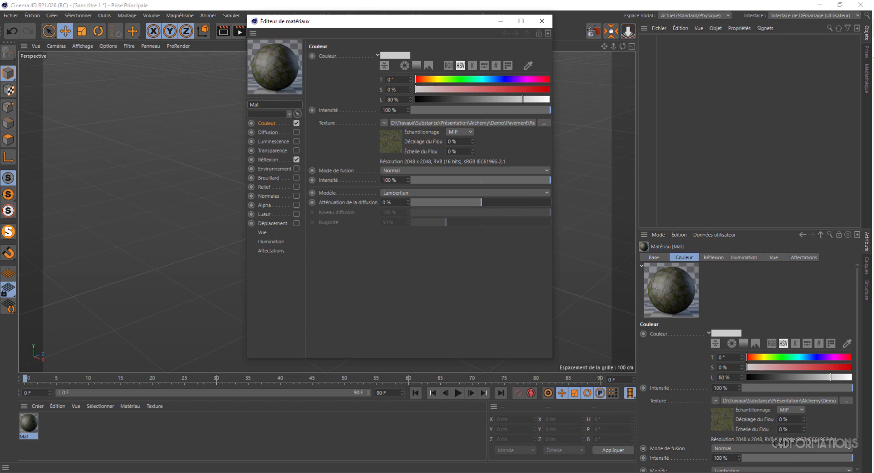
- Enable the material's Relief channel and load Pavement_height.tif as its texture without copying the image to the project
key("alt+Tab")
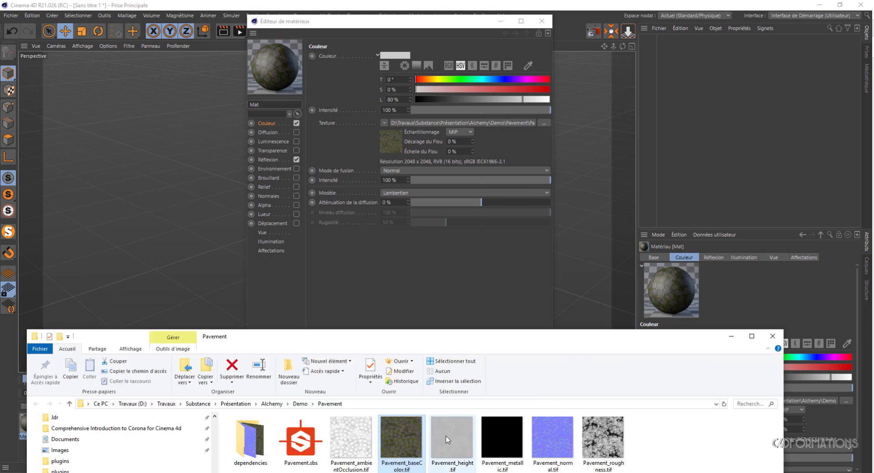
left_click(265, 187)
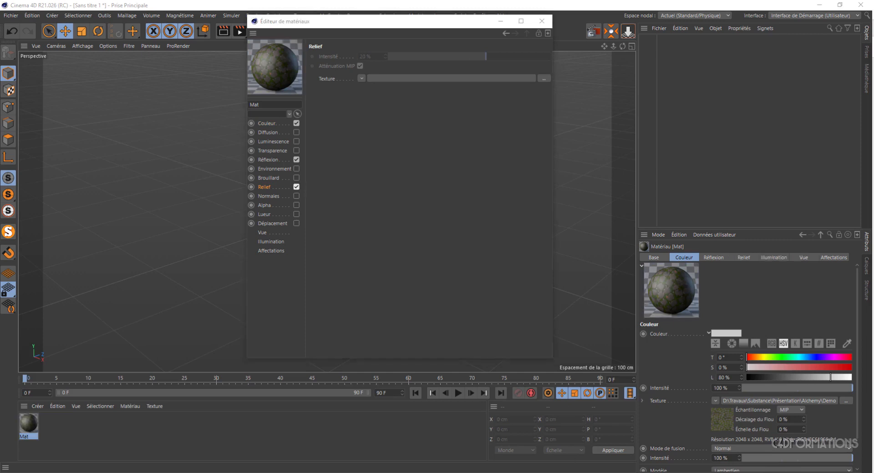
key("alt+Tab")
left_click_drag(460, 444, 423, 78)
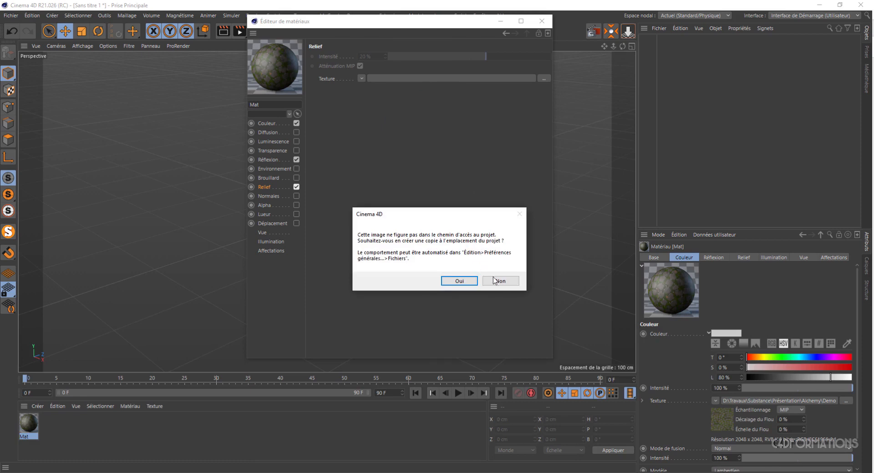
left_click(495, 279)
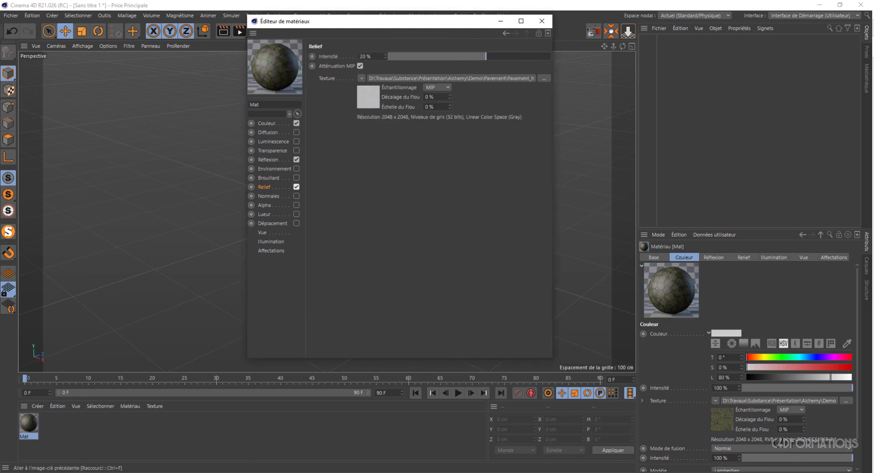
- Load Pavement_normal.tif as the texture of the material's Normales channel without copying the image to the project
key("alt+Tab")
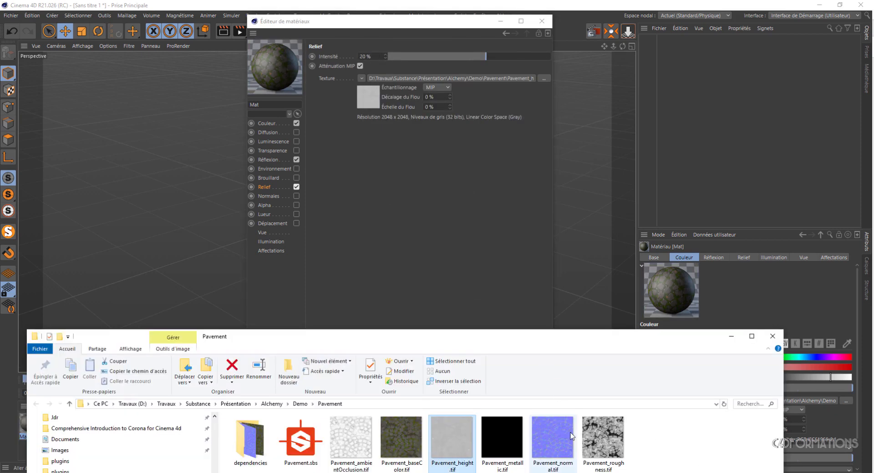
left_click(556, 433)
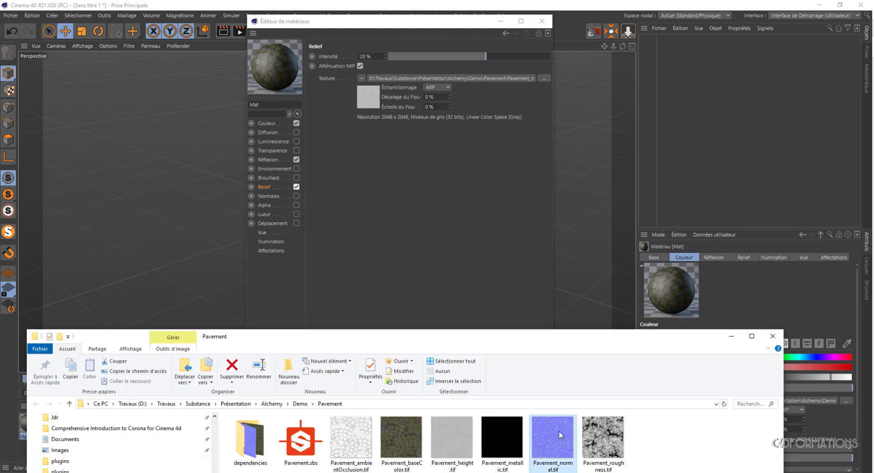
left_click(267, 196)
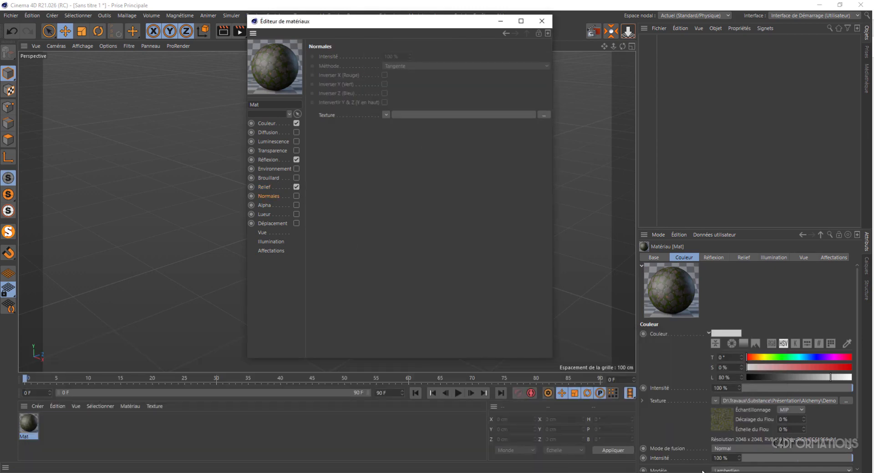
key("alt+Tab")
left_click_drag(551, 431, 417, 114)
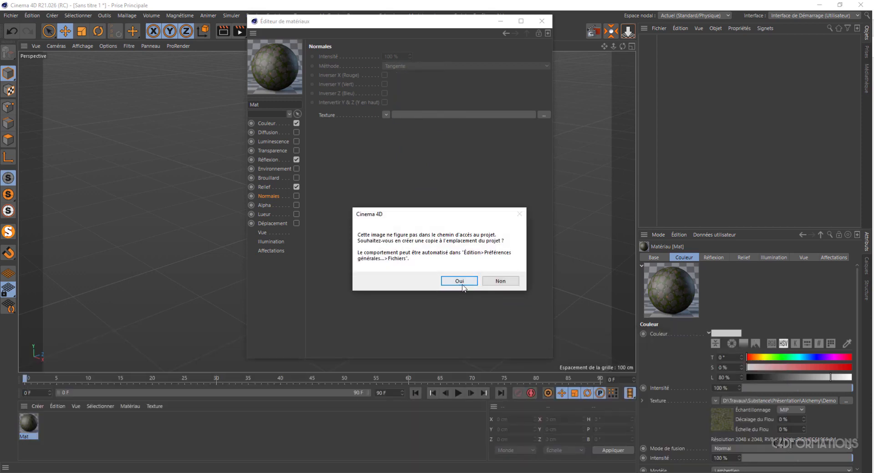
left_click(503, 281)
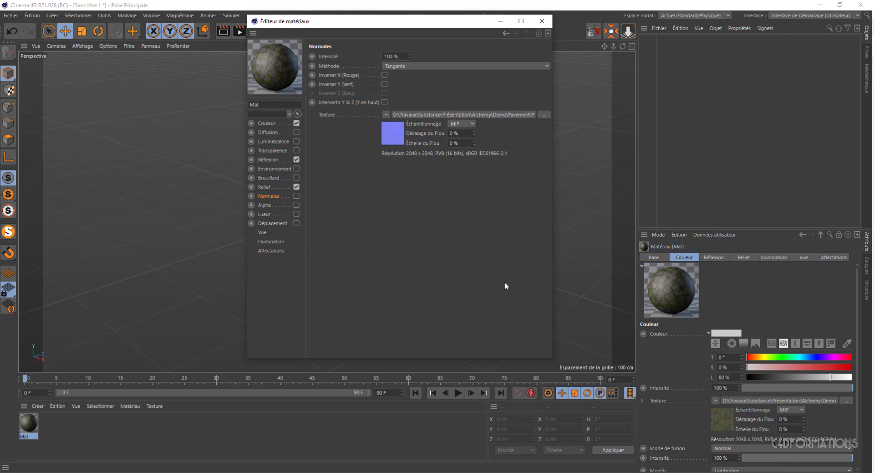
- Add a plane to the scene in place of the stray cube and apply the Mat material to the plane
left_click_drag(365, 21, 639, 45)
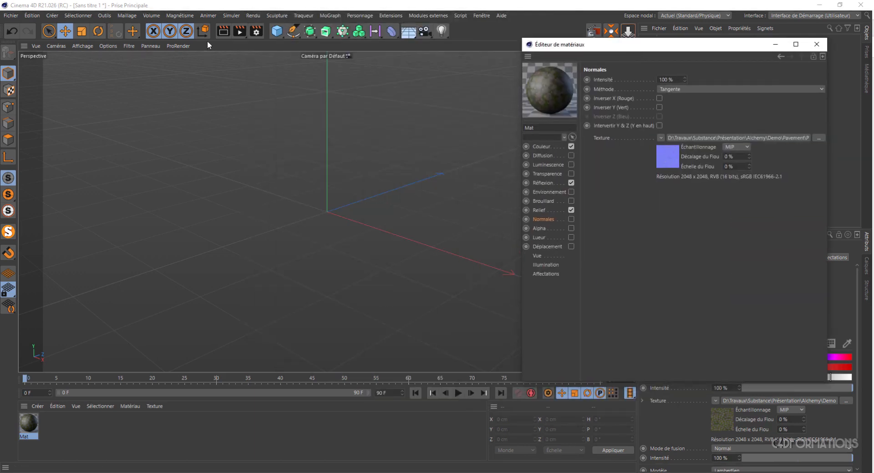
left_click(275, 30)
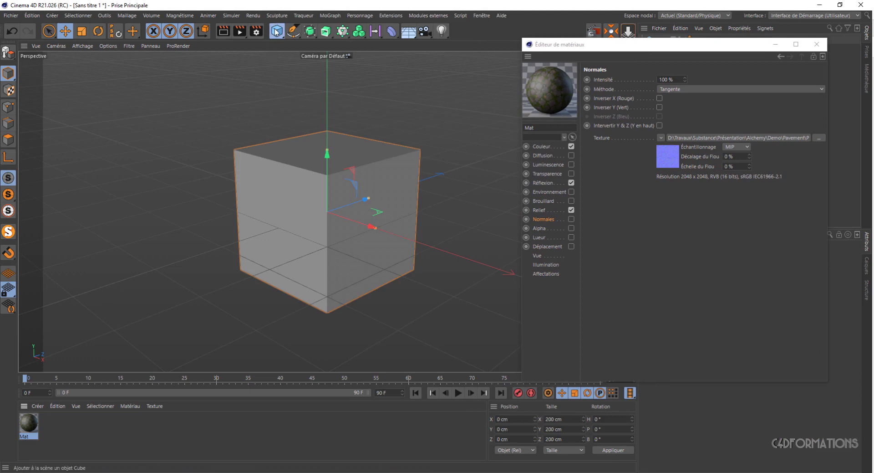
left_click_drag(276, 31, 362, 61)
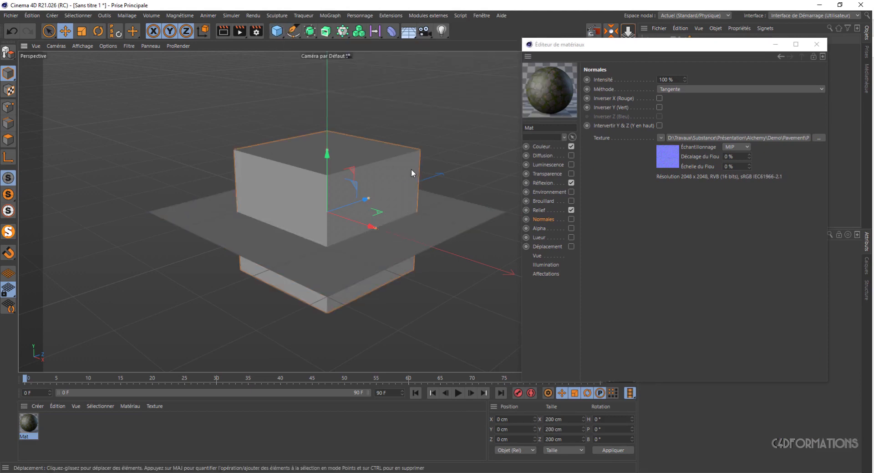
key("Delete")
left_click_drag(28, 424, 235, 200)
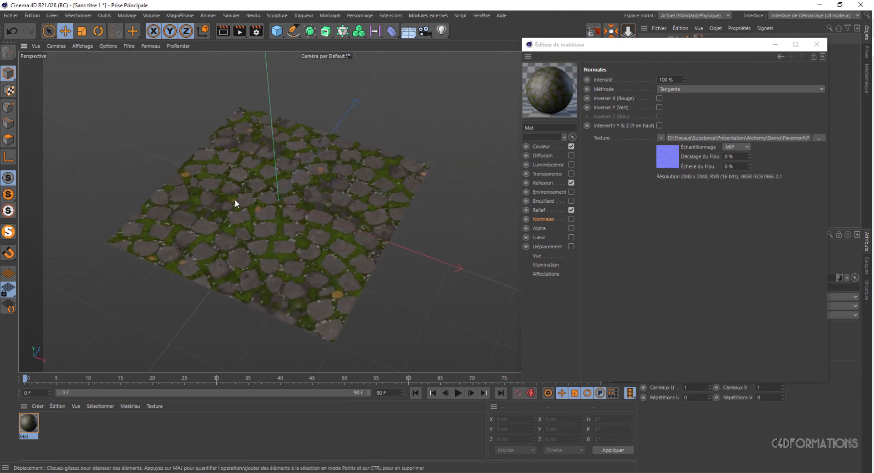
- Set the material's viewport texture preview size to 2048x2048 and close the material editor
scroll(242, 199, "up", 5)
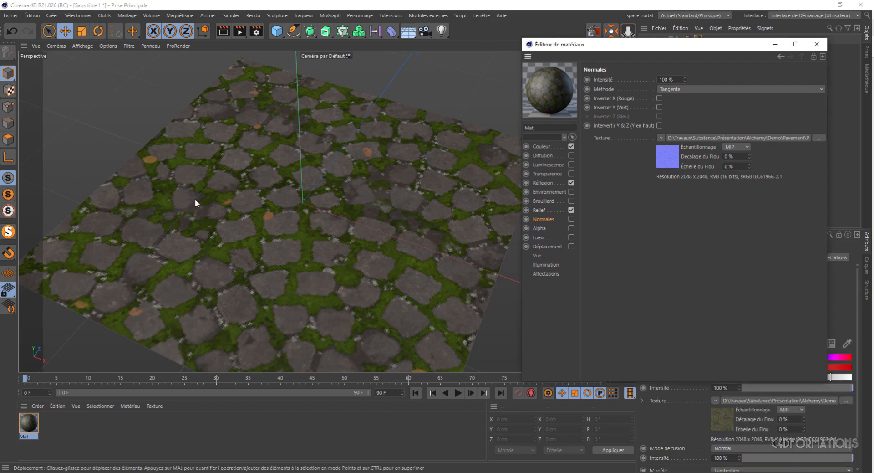
left_click_drag(603, 44, 501, 47)
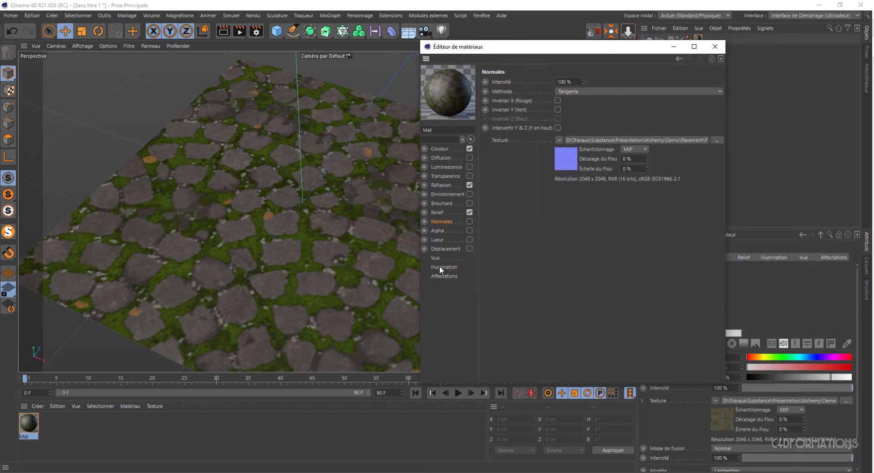
left_click(455, 260)
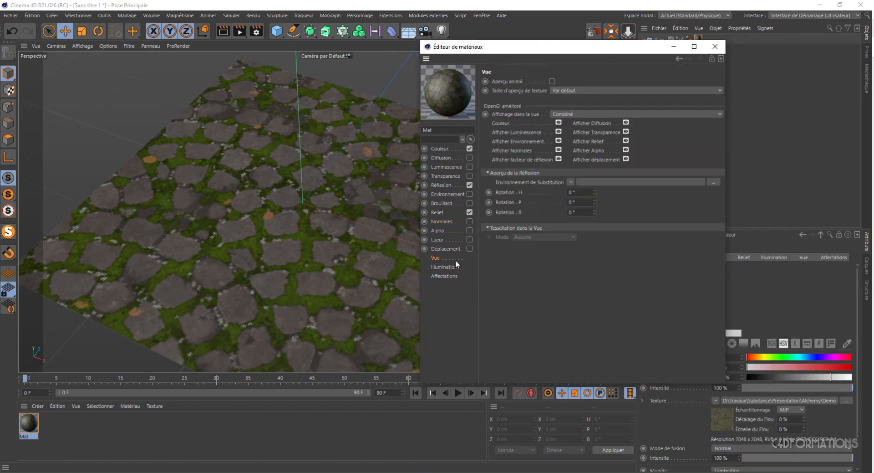
left_click(574, 90)
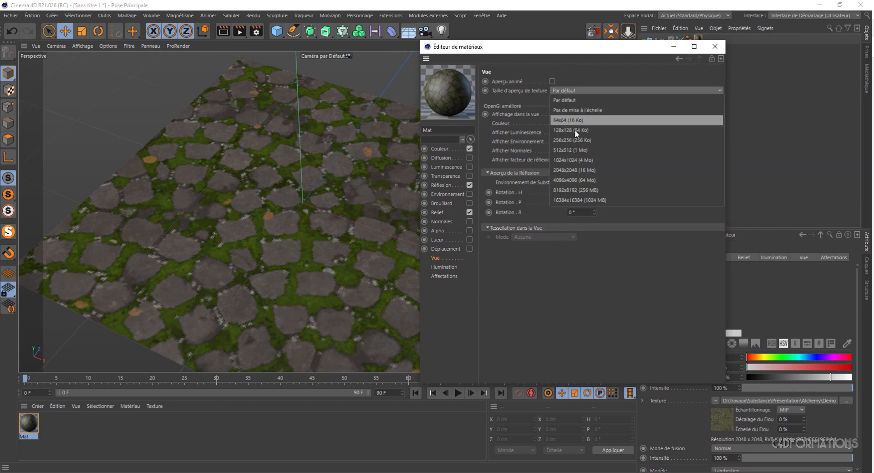
left_click(585, 171)
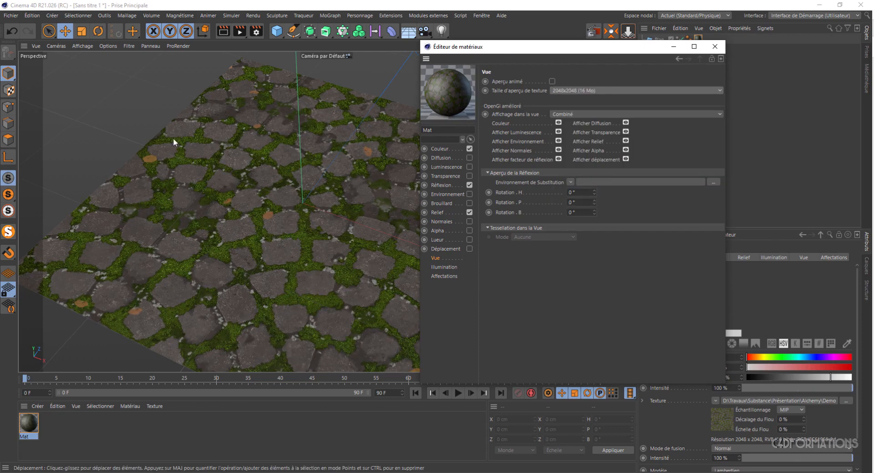
left_click(715, 47)
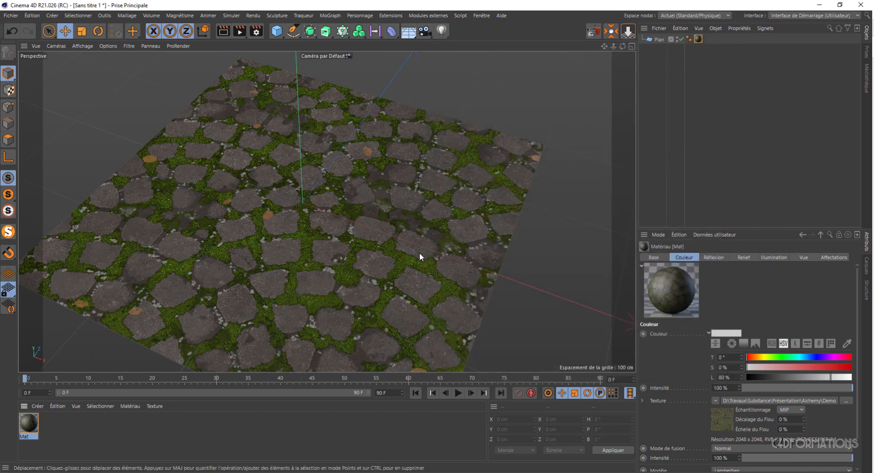
left_click(10, 15)
left_click(24, 39)
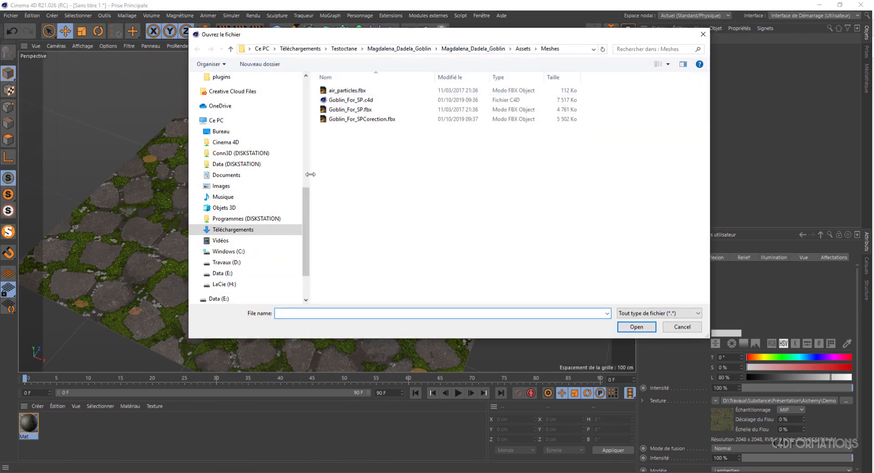
left_click(682, 327)
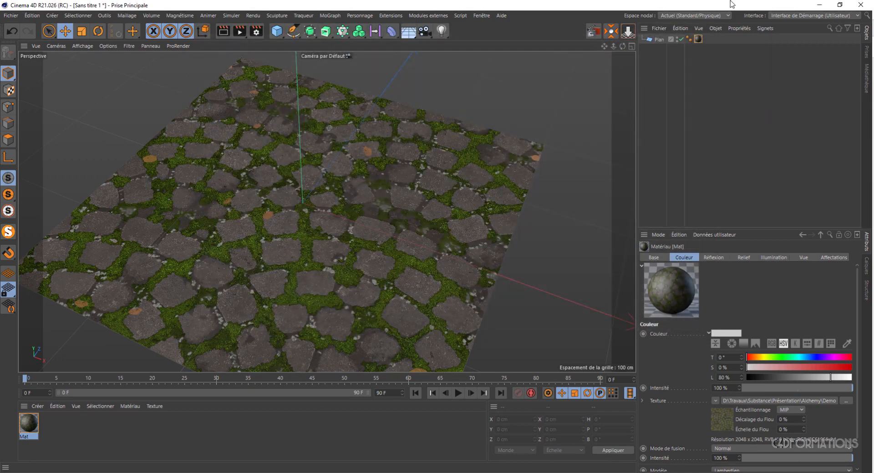
- Minimize Cinema 4D, close the Pavement folder window and switch to Project Substance Alchemist
left_click(819, 4)
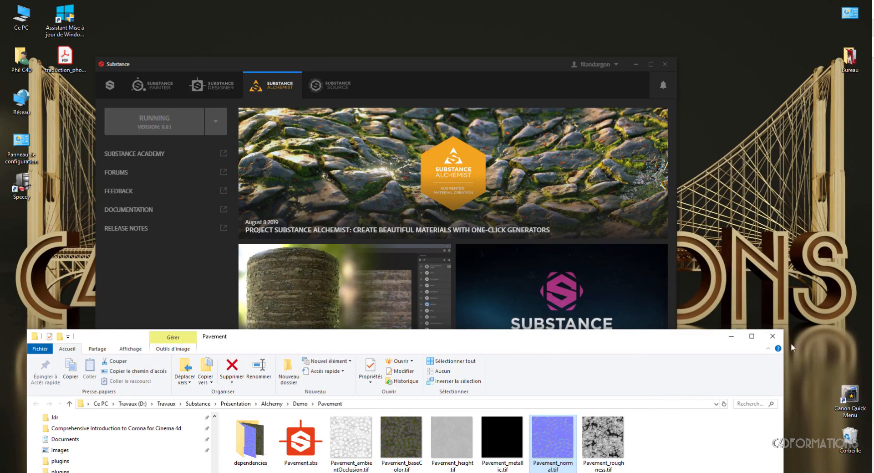
left_click(773, 336)
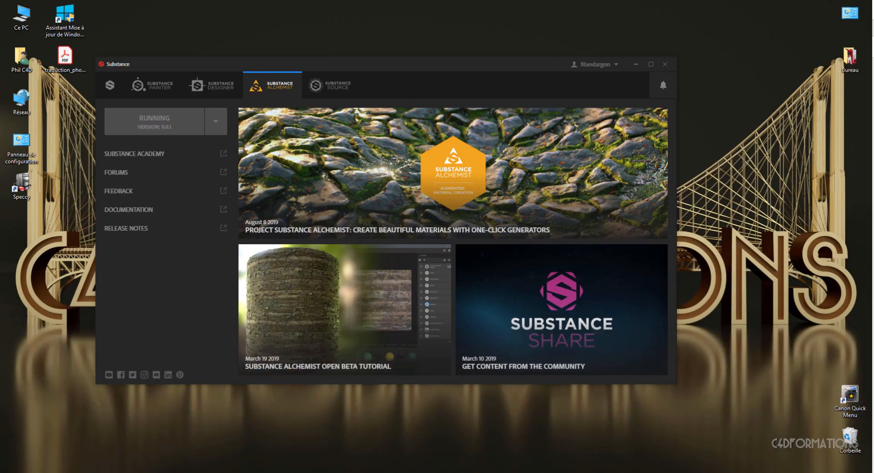
key("alt+Tab")
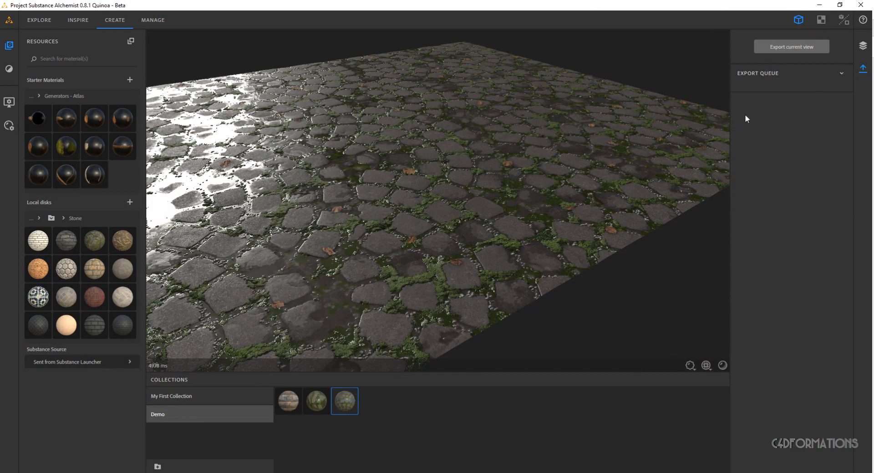
- Start a new material, confirming that the current pavement layer stack is cleared
left_click(862, 47)
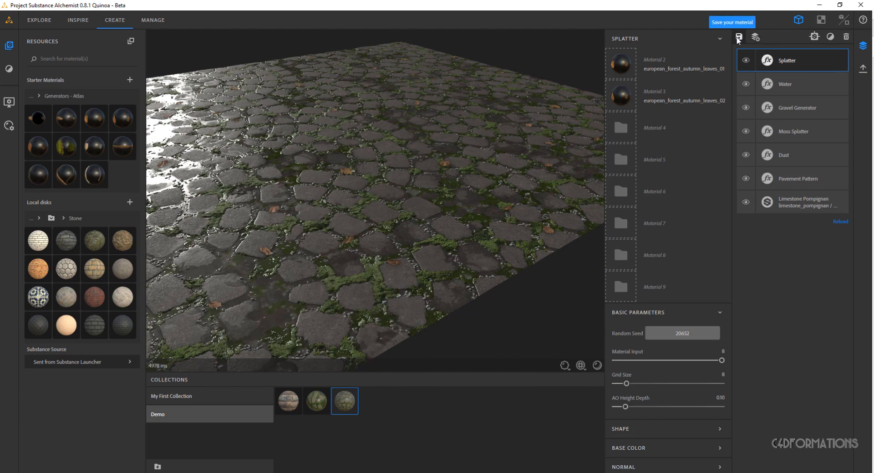
left_click(756, 37)
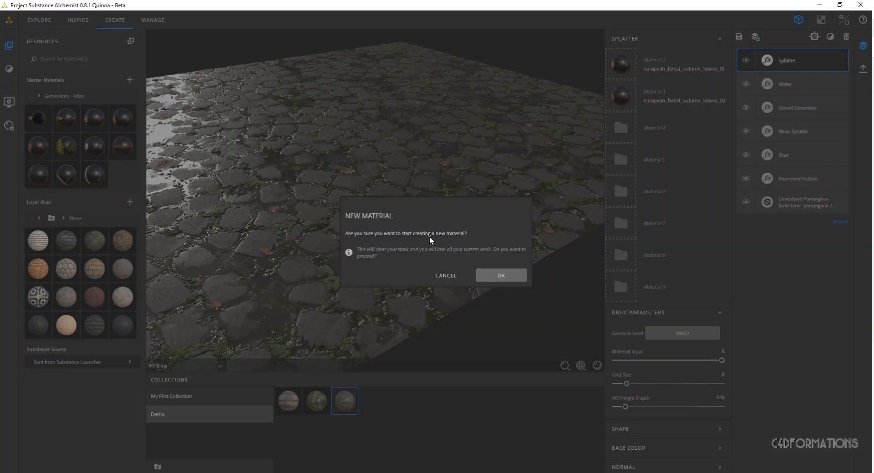
left_click(485, 274)
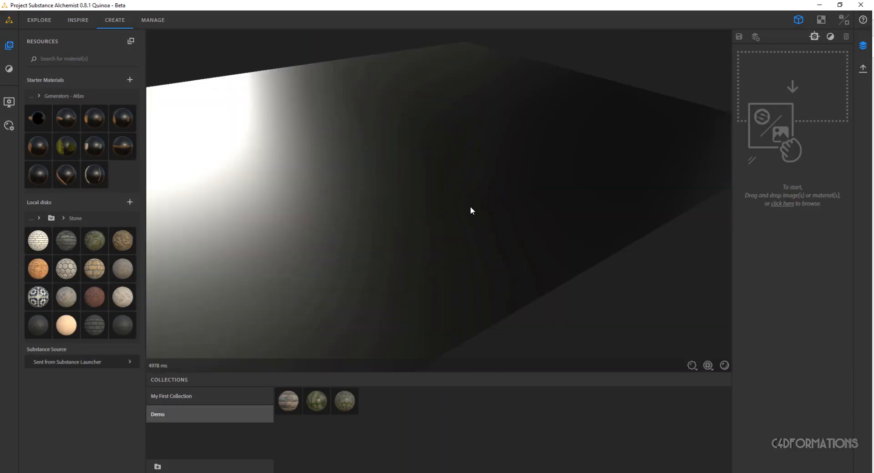
scroll(441, 224, "down", 1)
scroll(482, 220, "up", 3)
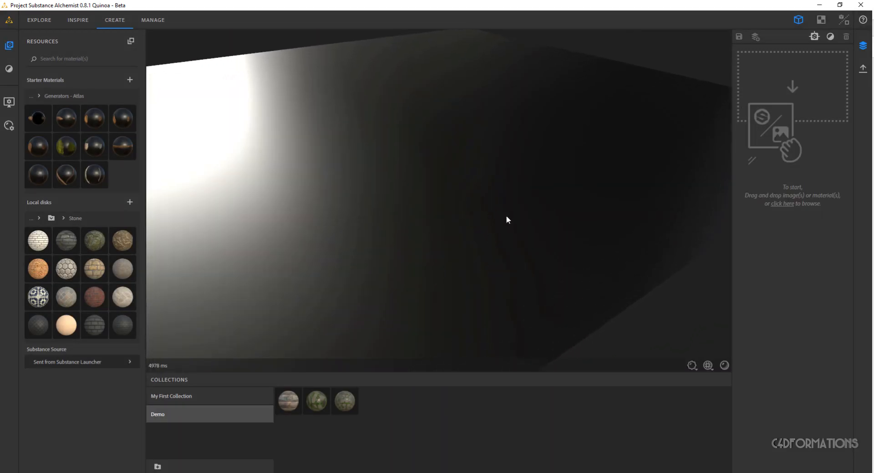
left_click_drag(506, 219, 479, 116)
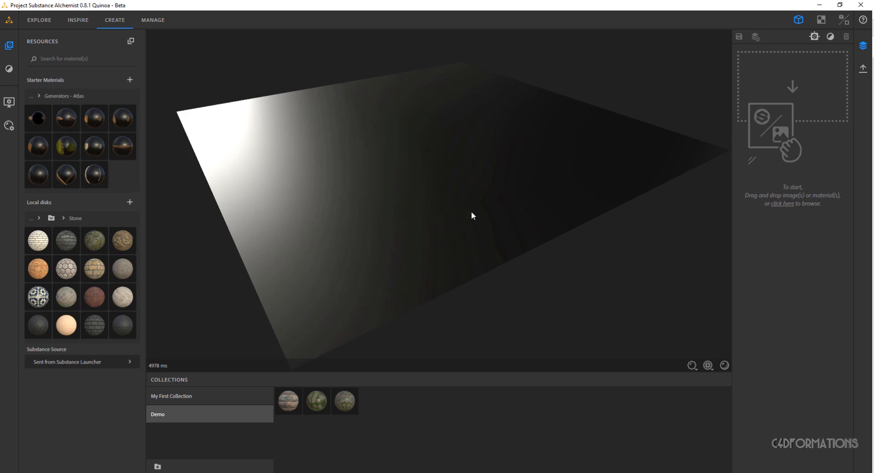
- Minimize Substance Alchemist and move the Substance launcher window nearer the middle of the desktop
left_click(820, 5)
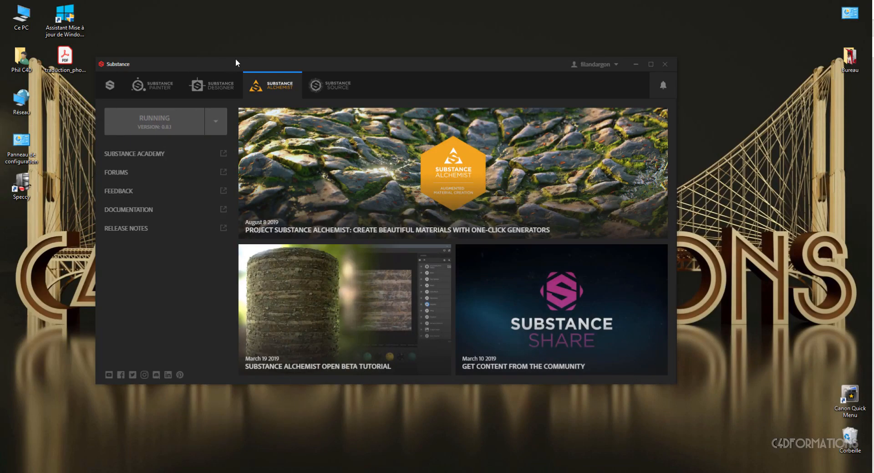
left_click_drag(236, 59, 294, 34)
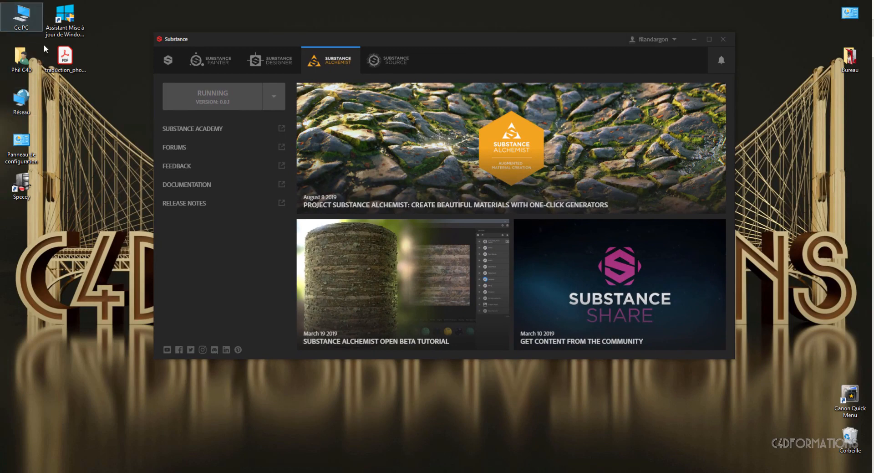
- Open the Sources folder under Présentation > Alchemy, move its window onto the second monitor and minimize the Substance launcher
double_click(21, 16)
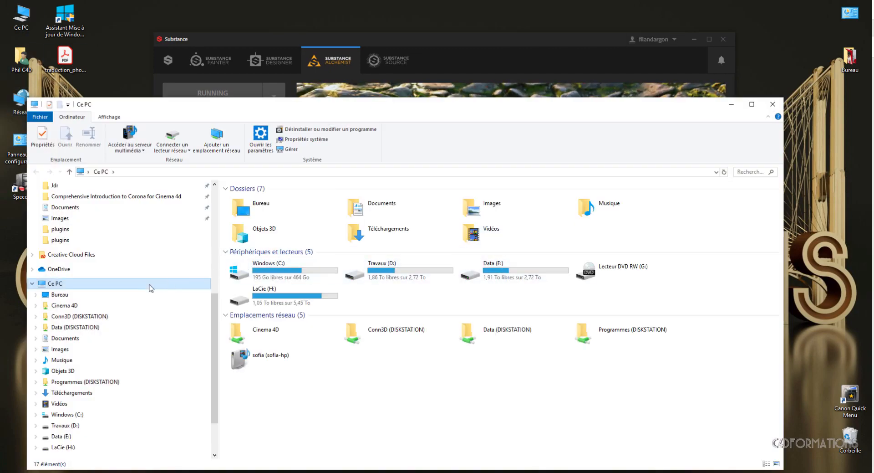
scroll(210, 209, "up", 6)
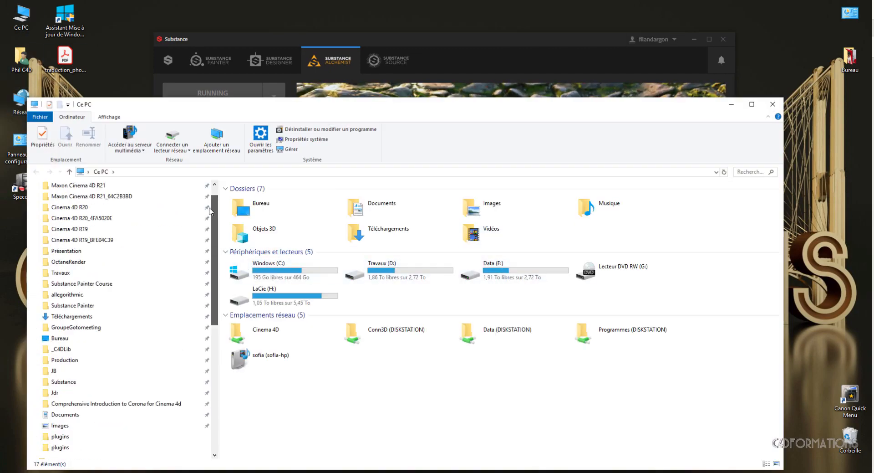
left_click(68, 251)
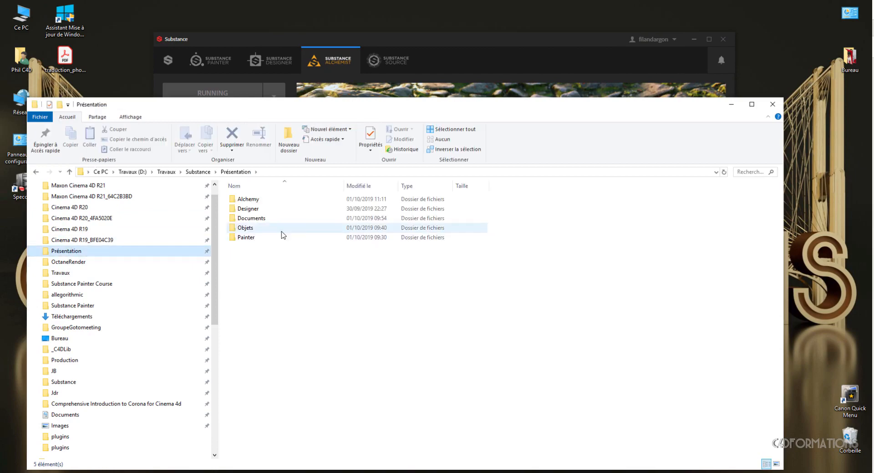
double_click(249, 201)
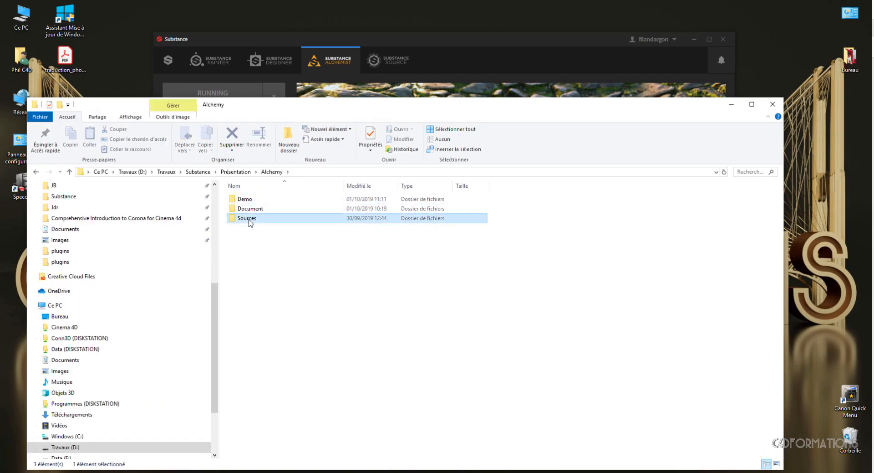
double_click(250, 218)
left_click_drag(351, 110, 873, 123)
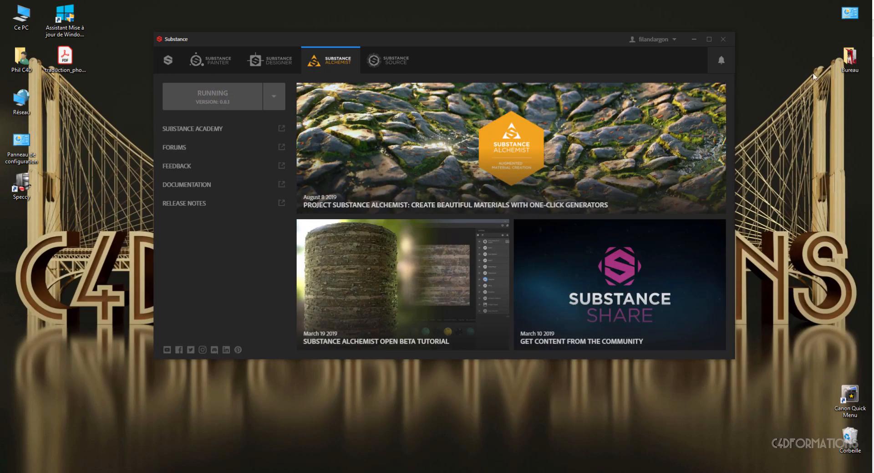
left_click(694, 39)
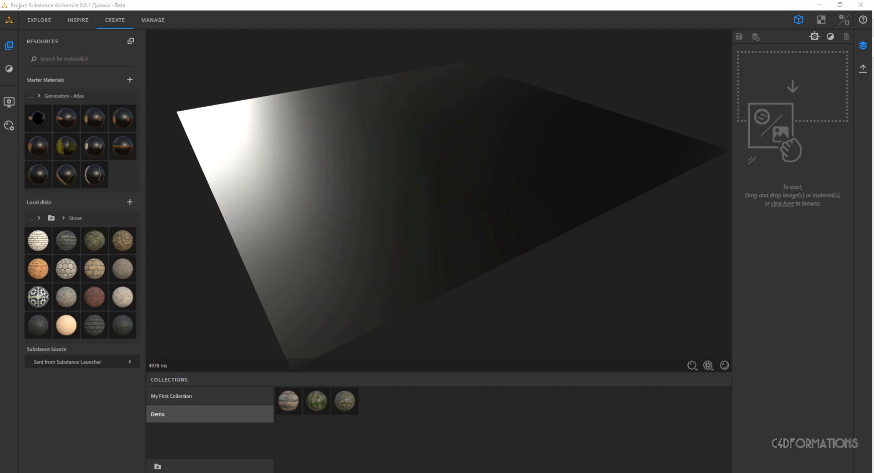
- Import the wood plank image with the Bitmap to material template and select the Base Material layer
left_click_drag(448, 200, 433, 169)
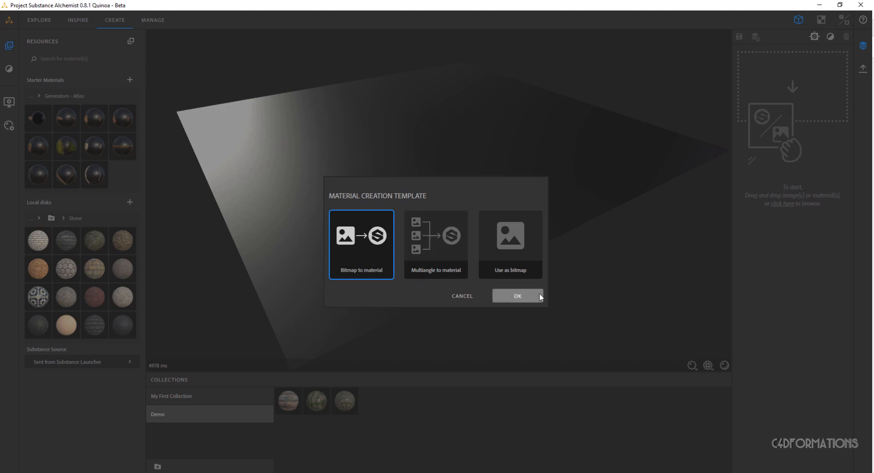
left_click(519, 296)
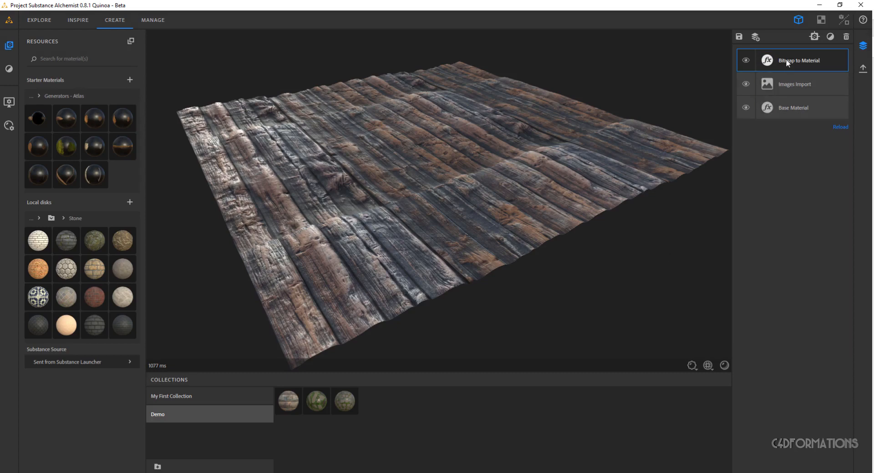
left_click(789, 107)
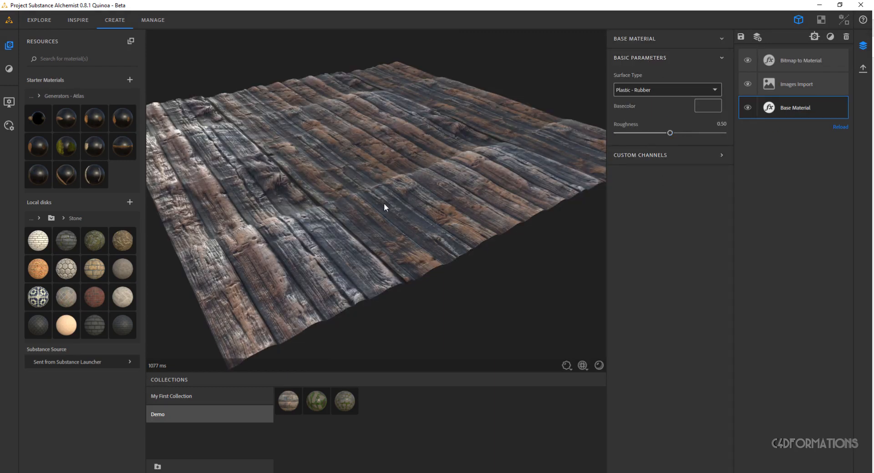
- Set the viewport Texture Scale to 1 in both U and V
left_click_drag(384, 203, 506, 265)
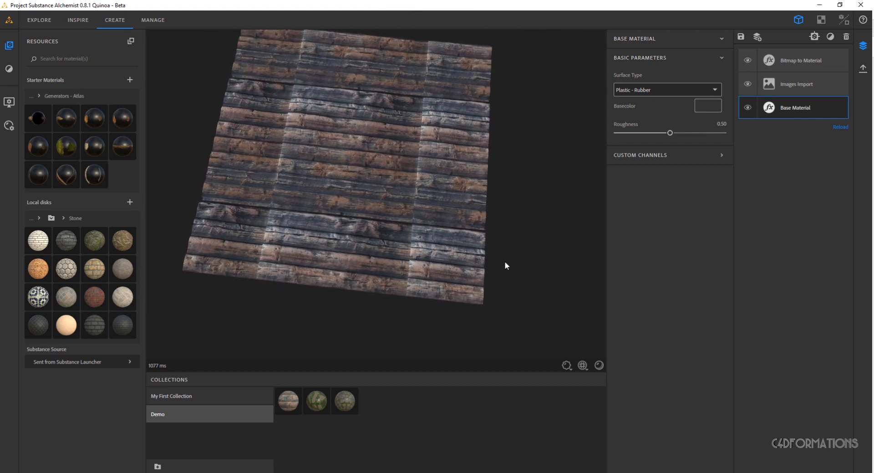
left_click(582, 365)
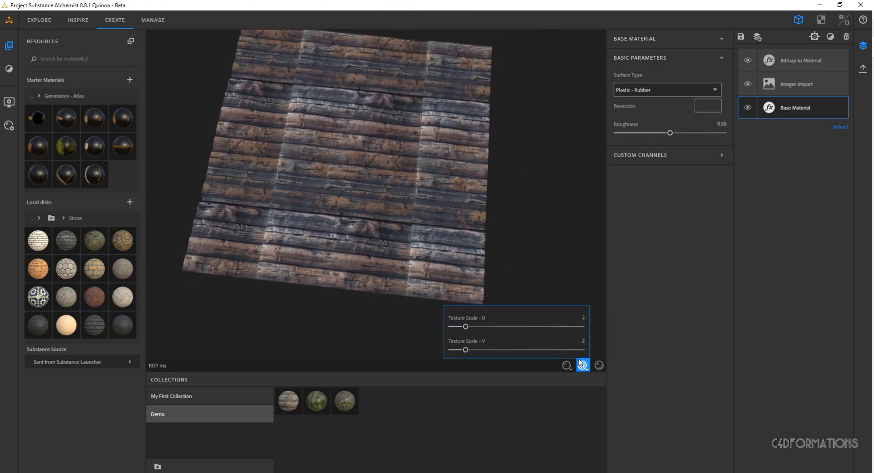
left_click(586, 317)
type("1")
key("Return")
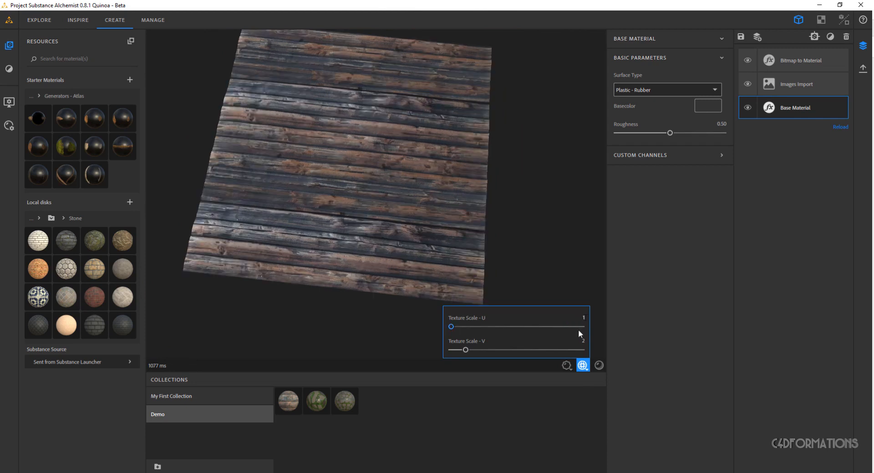
left_click(585, 342)
type("1")
key("Return")
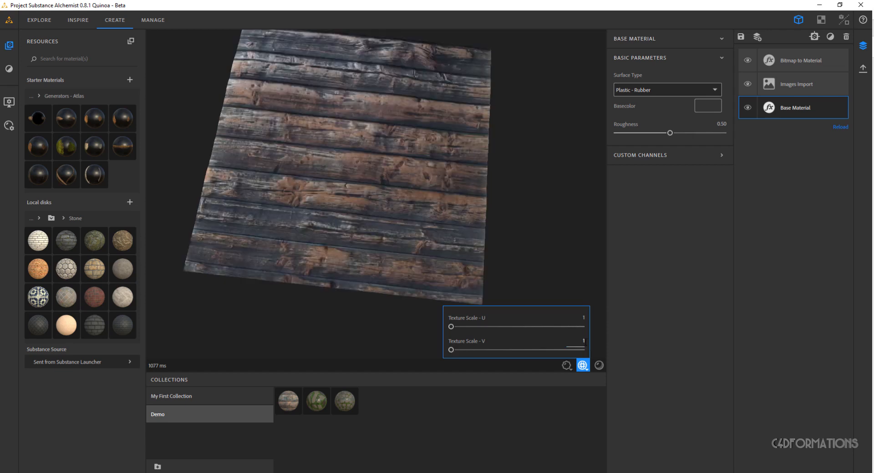
- Check the viewport displacement settings and inspect the relief of the wood planks up close
left_click_drag(389, 196, 347, 367)
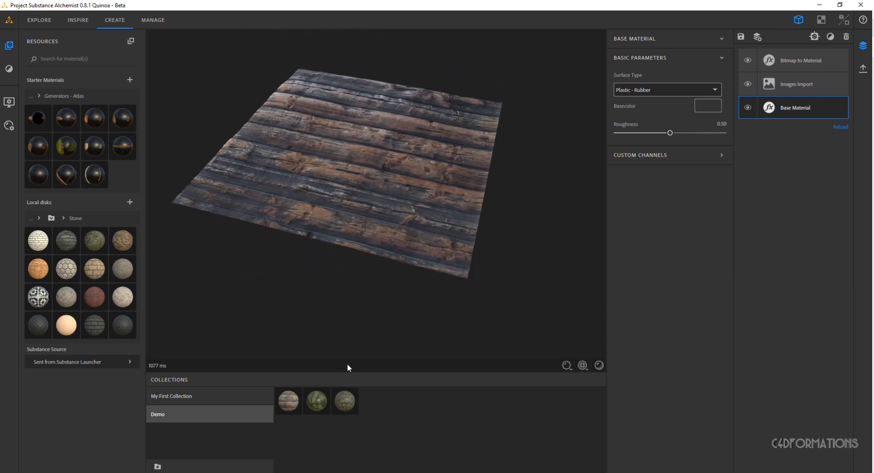
left_click(566, 366)
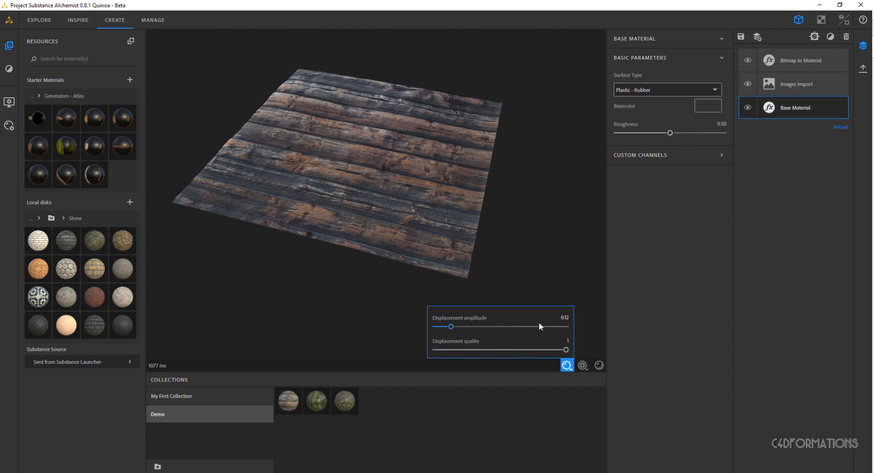
left_click_drag(473, 224, 404, 168)
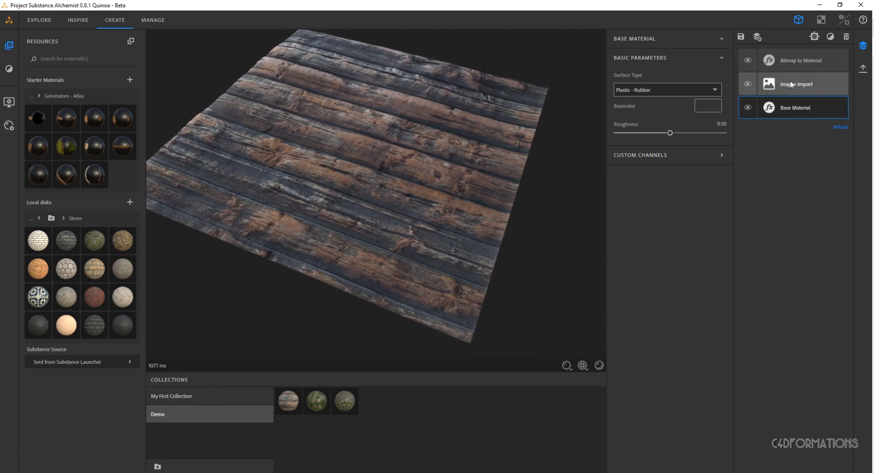
- Examine the Bitmap to Material layer's surface type options and its Height, Roughness | Glossiness and Ambient Occlusion parameters
left_click(791, 65)
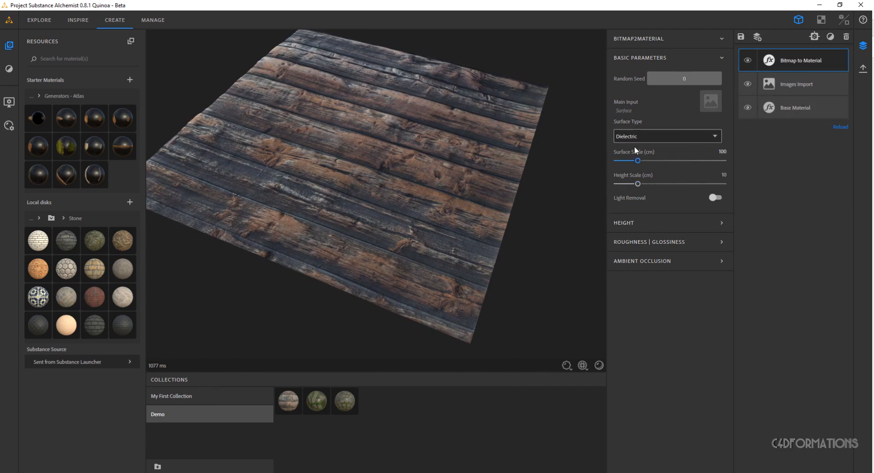
left_click(638, 135)
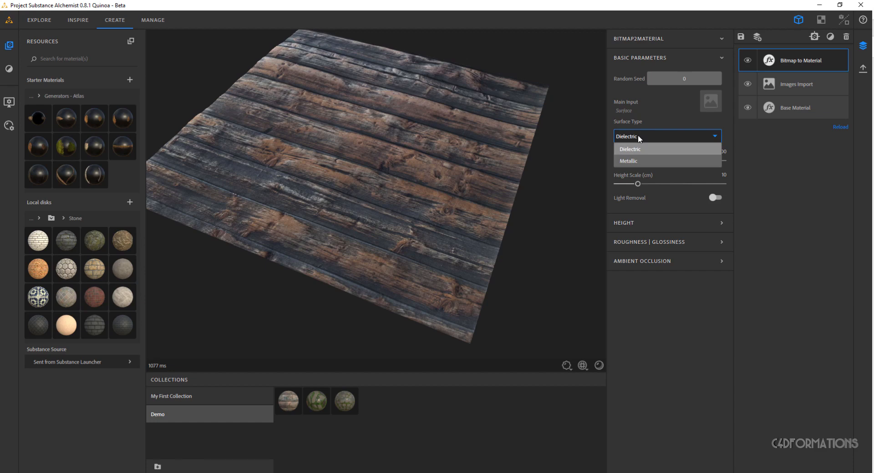
left_click(643, 135)
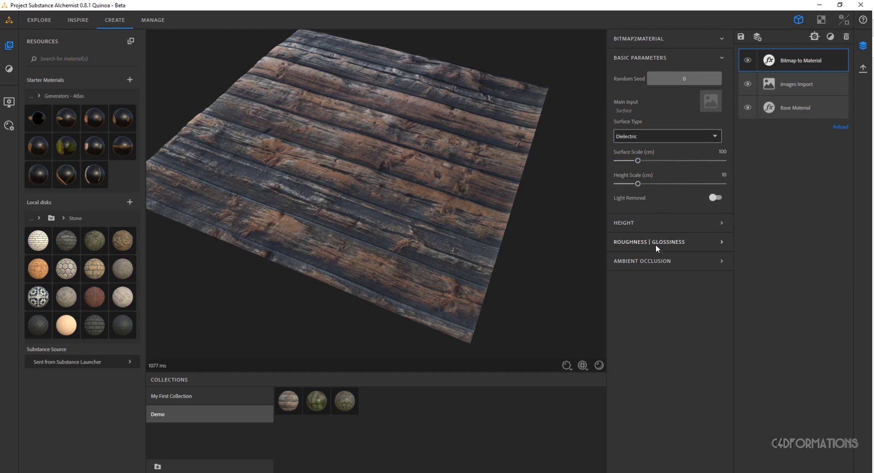
left_click(629, 223)
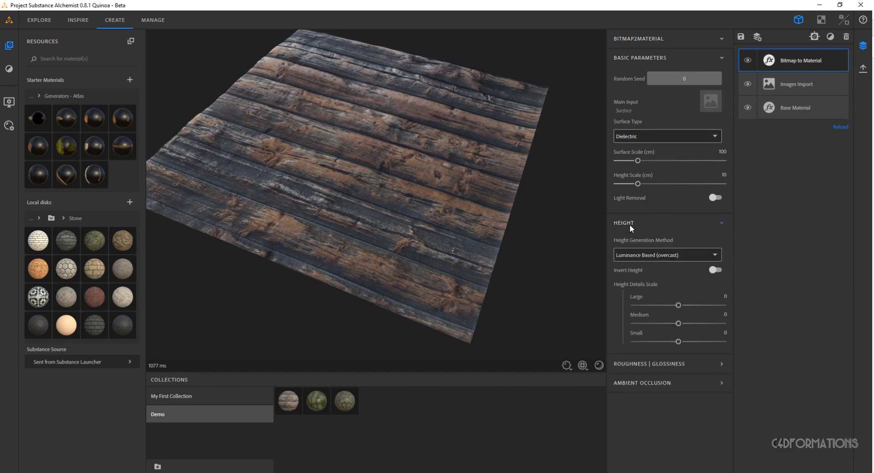
left_click(630, 223)
left_click(641, 242)
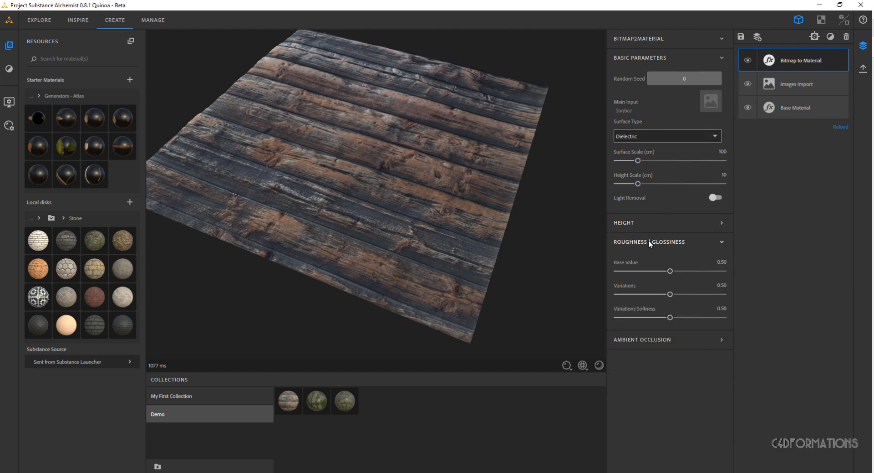
left_click(649, 240)
left_click(650, 262)
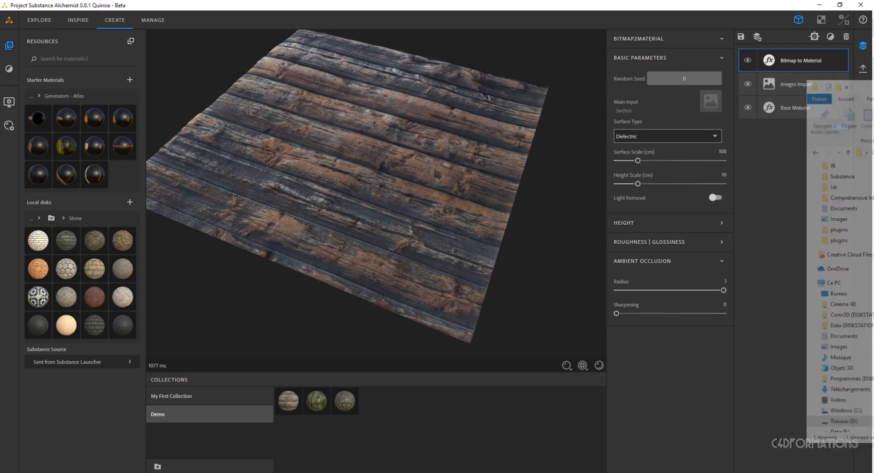
- Add an Adjustment filter above the Bitmap to Material layer and show its parameters
left_click(830, 36)
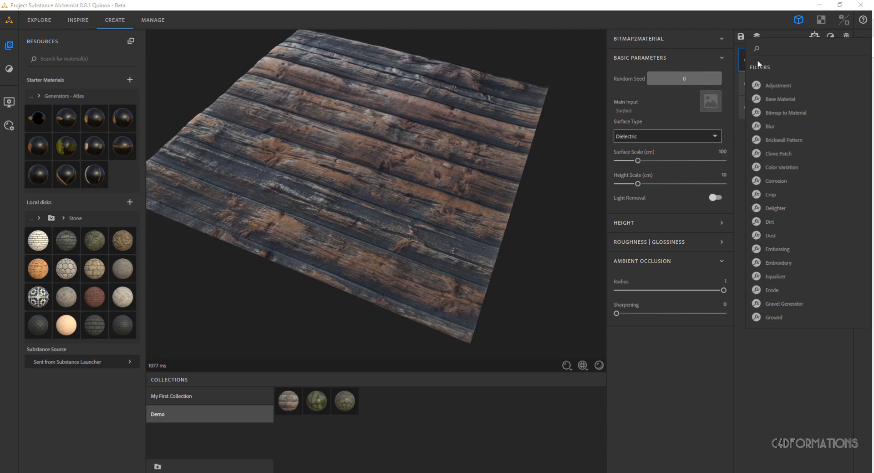
left_click(770, 86)
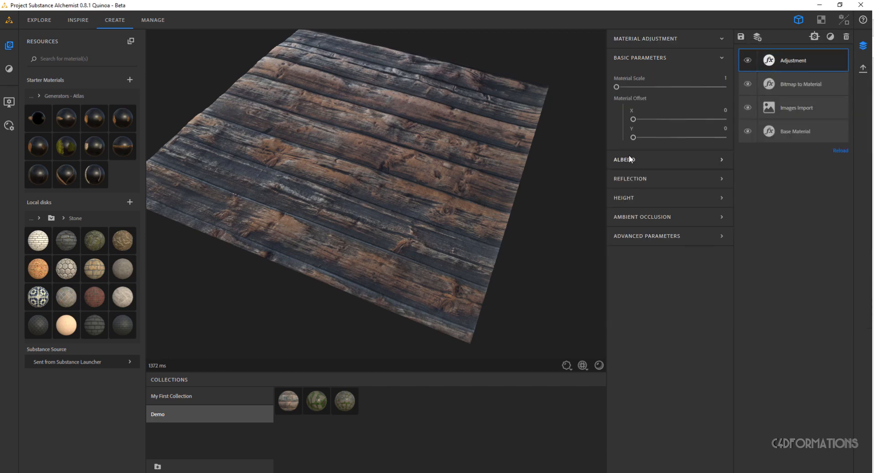
left_click(772, 64)
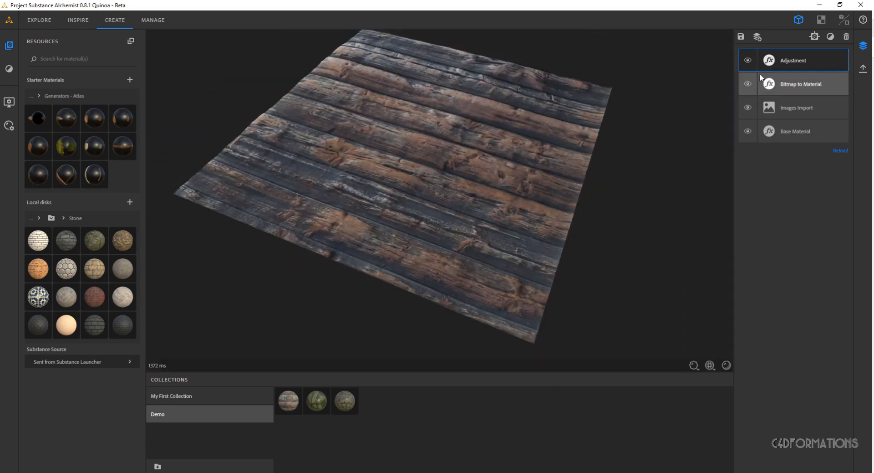
left_click(778, 65)
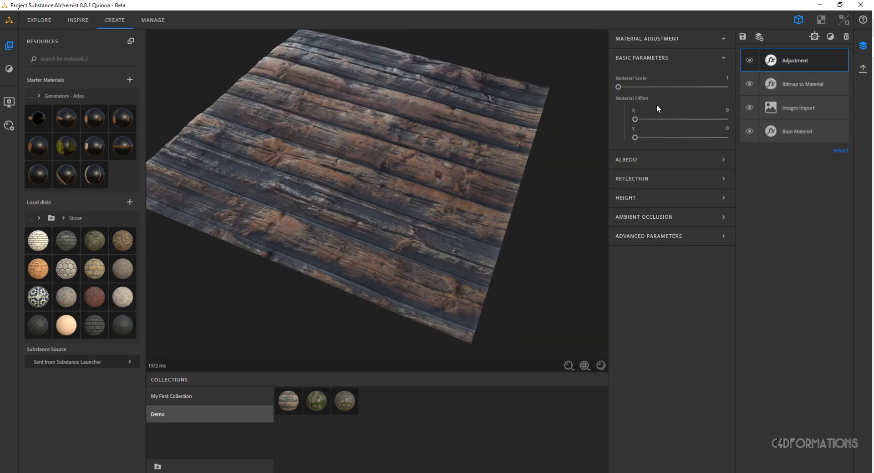
- Review the Adjustment filter's Albedo, Height and Ambient Occlusion parameters
left_click(637, 160)
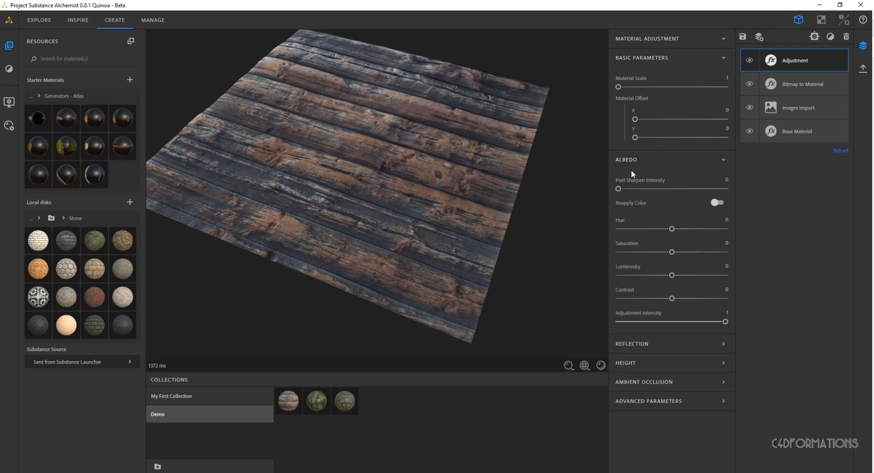
left_click(630, 158)
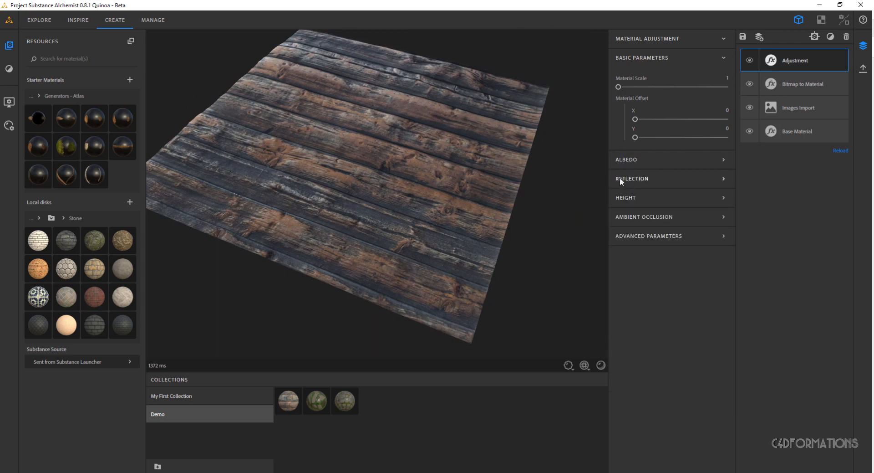
left_click(625, 197)
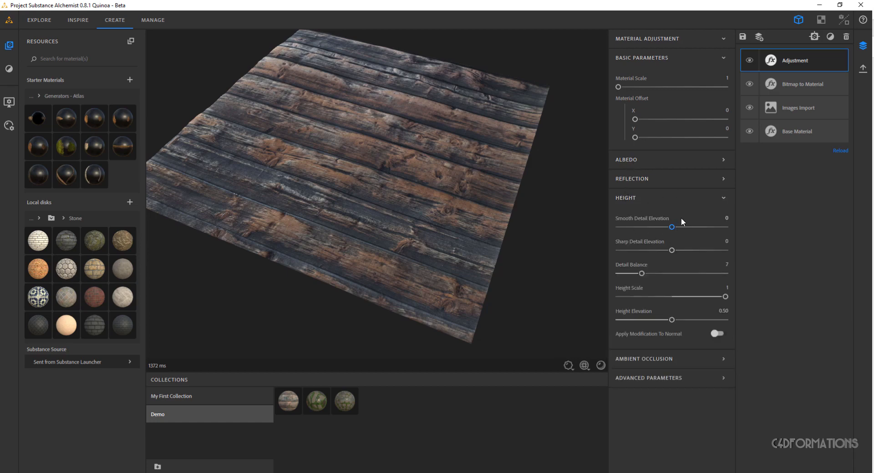
left_click(639, 198)
left_click(636, 217)
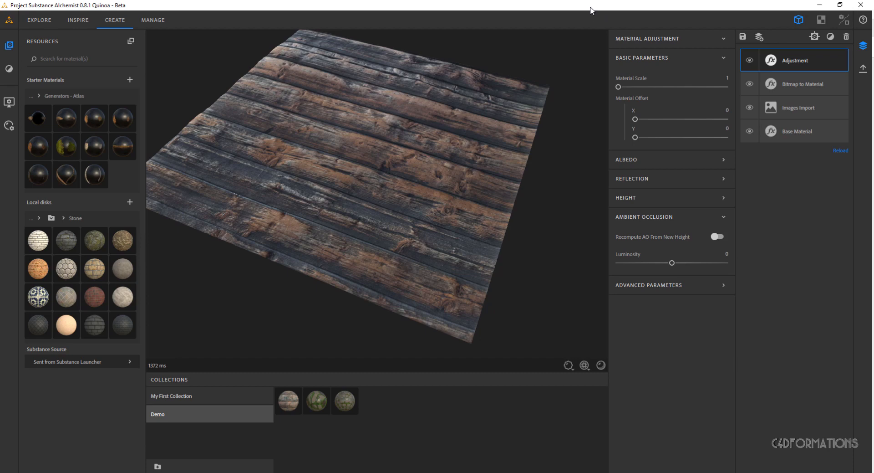
- Show the 2D view, switch to the split 3D/2D view and inspect the material's normal and roughness channels
key("F3")
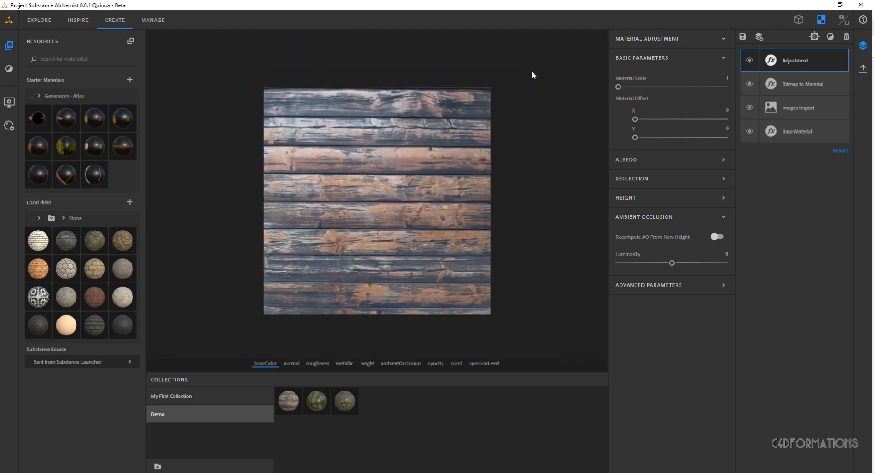
key("F1")
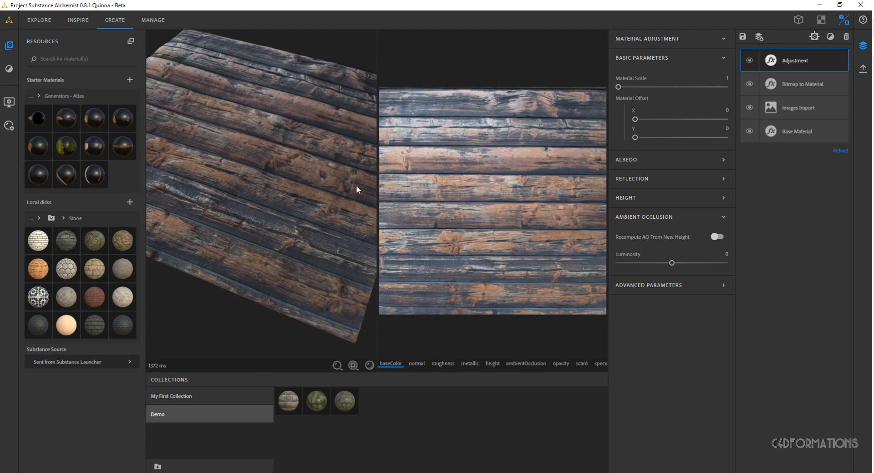
left_click_drag(357, 184, 486, 182)
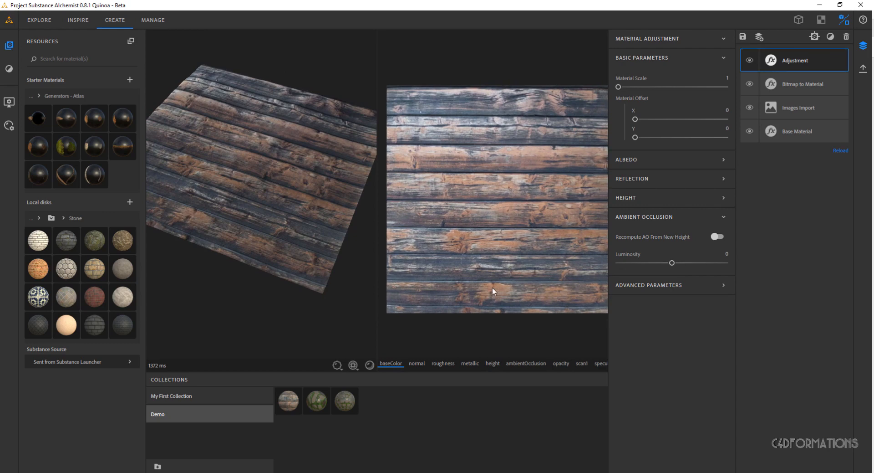
left_click(417, 363)
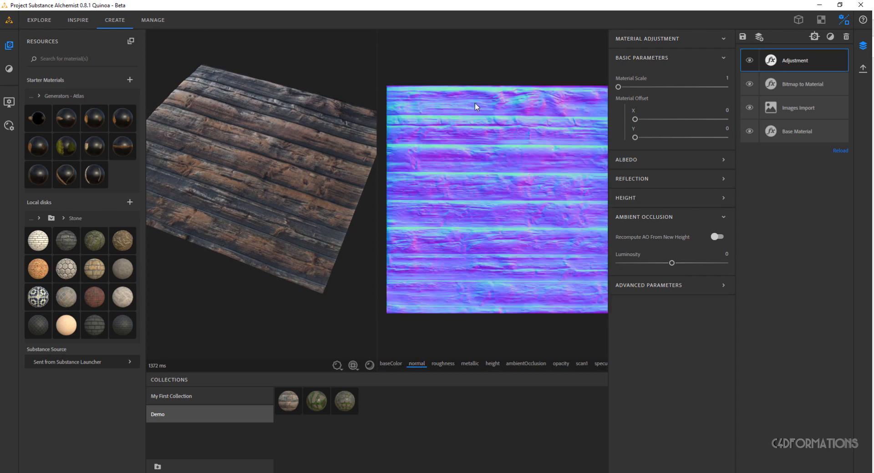
left_click(444, 363)
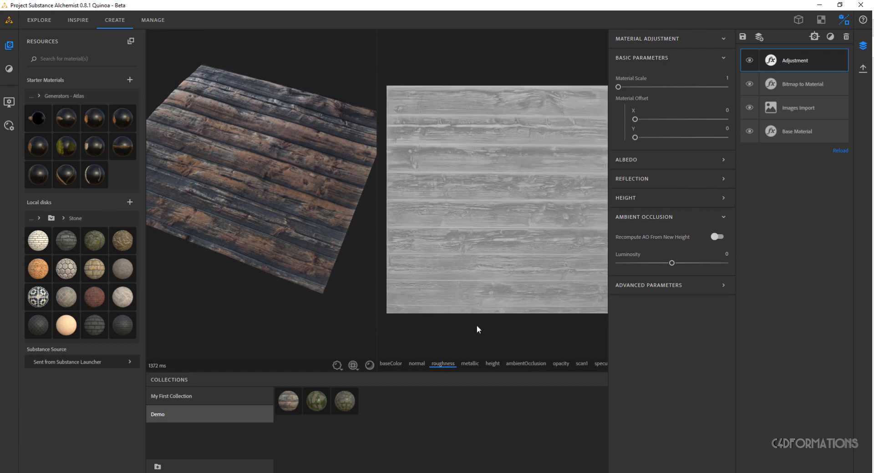
- Inspect the material's metallic, height, ambientOcclusion, opacity, scan and specular level channels in the 2D view
left_click(472, 363)
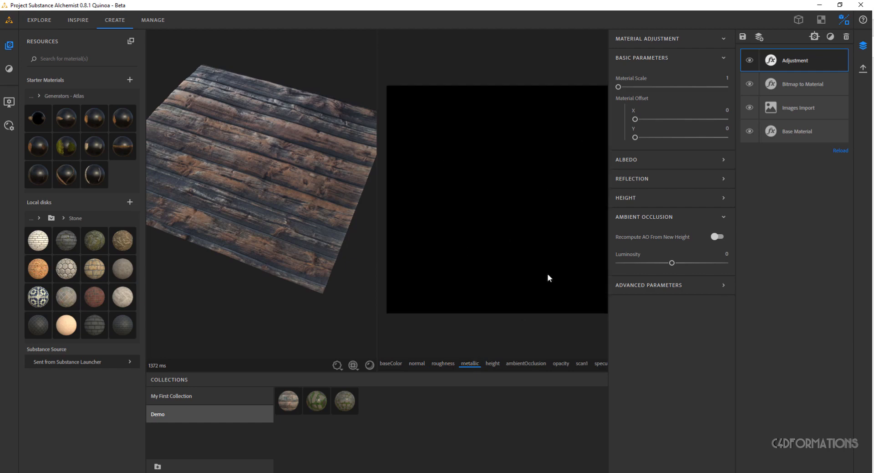
left_click(491, 363)
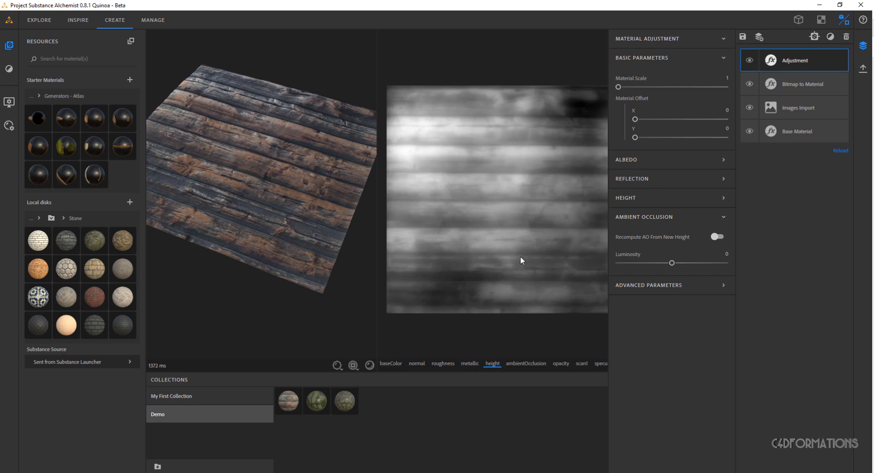
left_click(522, 364)
left_click(561, 364)
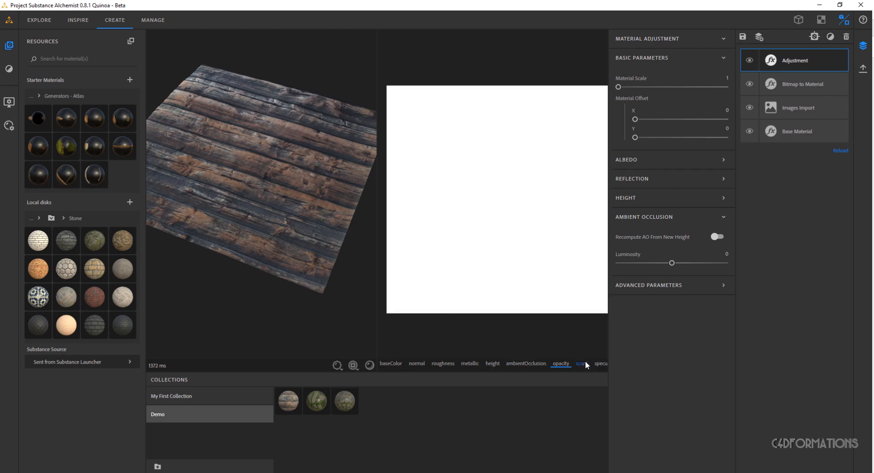
left_click(583, 363)
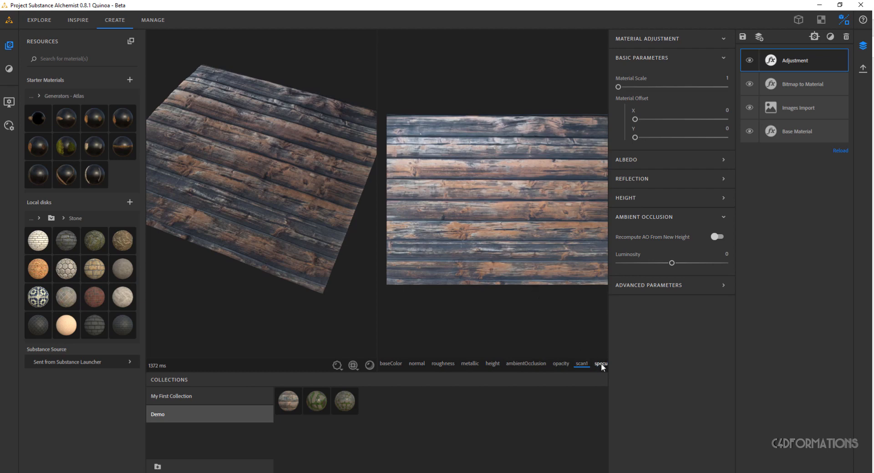
left_click_drag(609, 361, 628, 360)
left_click(616, 363)
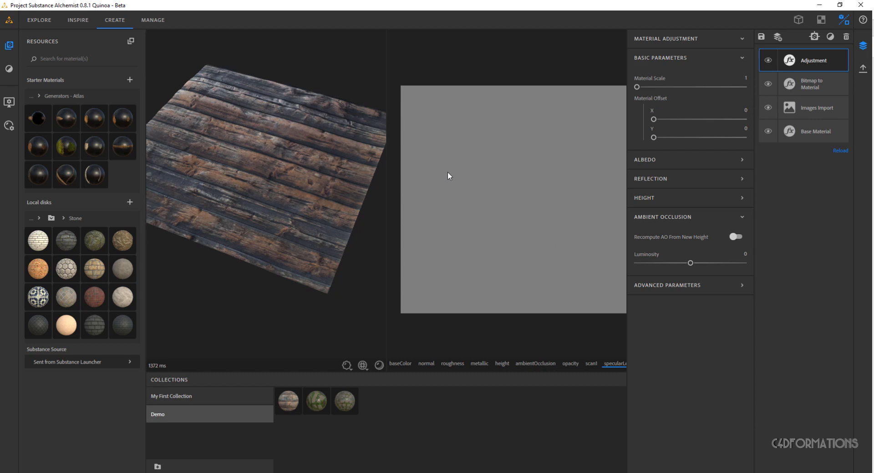
double_click(290, 401)
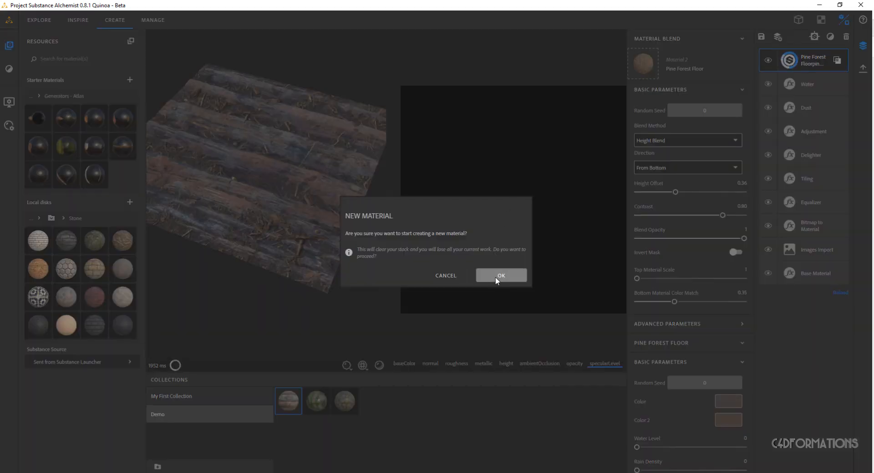
left_click(495, 277)
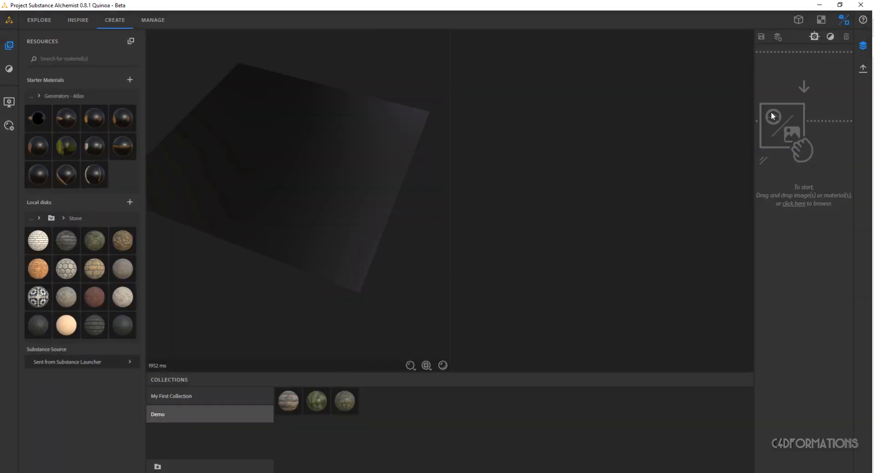
left_click_drag(289, 403, 788, 78)
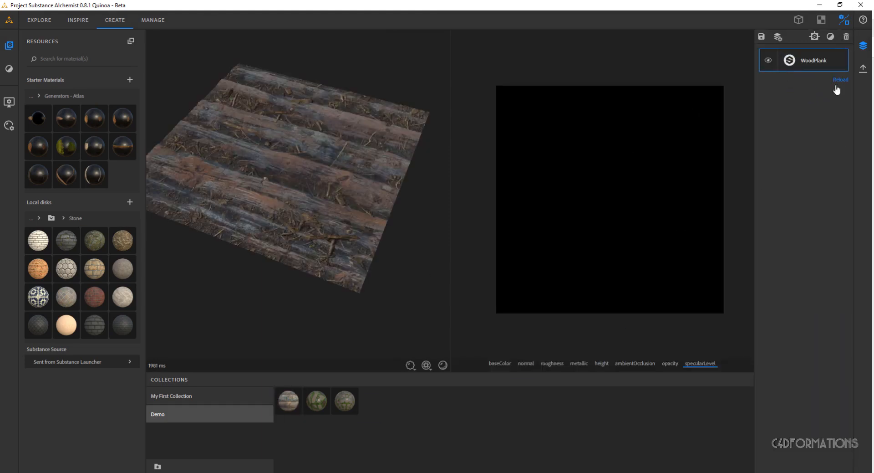
left_click(847, 39)
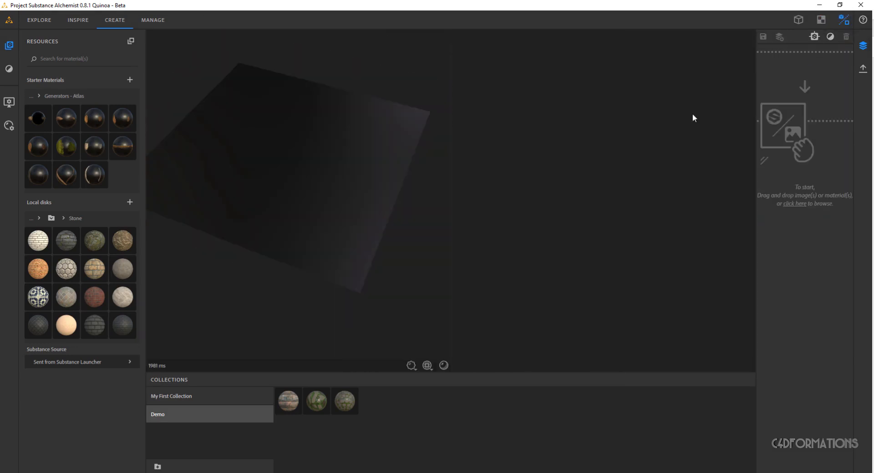
- Open the wood plank material from the Demo collection with its full layer stack and show its baseColor channel
double_click(293, 407)
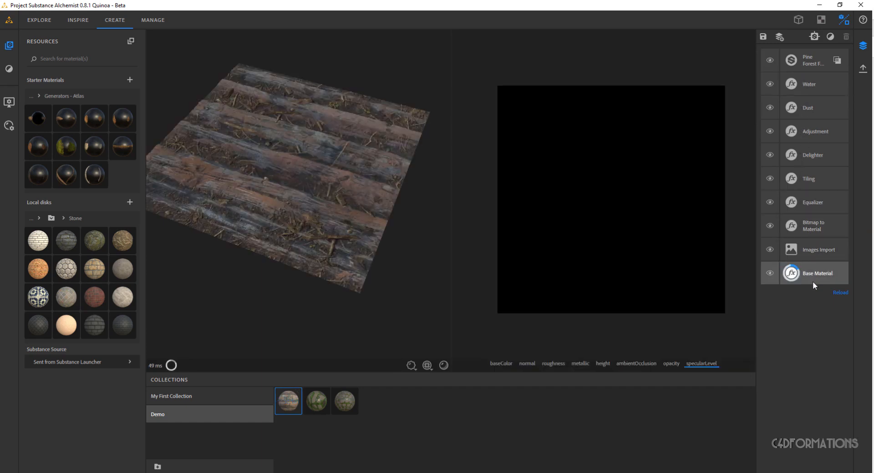
left_click(506, 363)
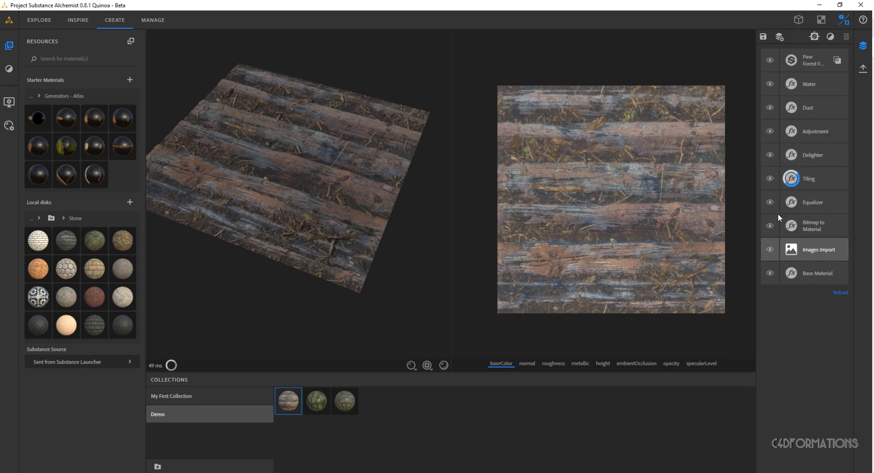
- Hide every layer above Base Material, from Pine Forest Floor down to Images Import
left_click(771, 66)
left_click(770, 84)
left_click(770, 107)
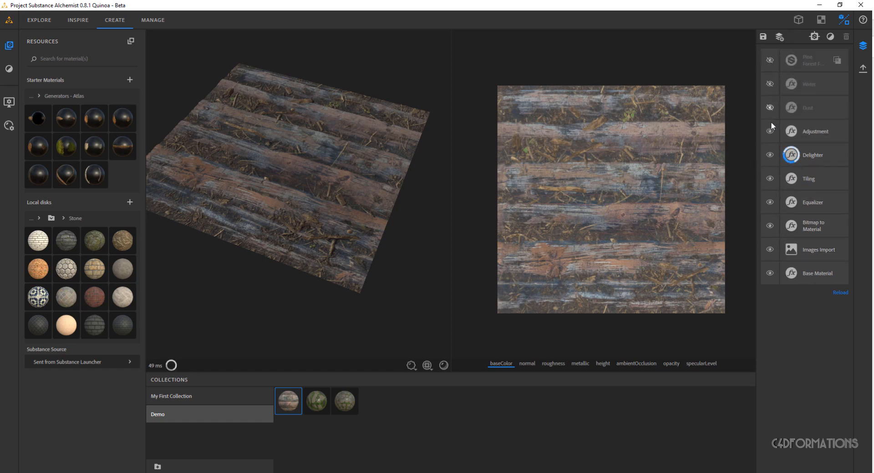
left_click(770, 131)
left_click(770, 155)
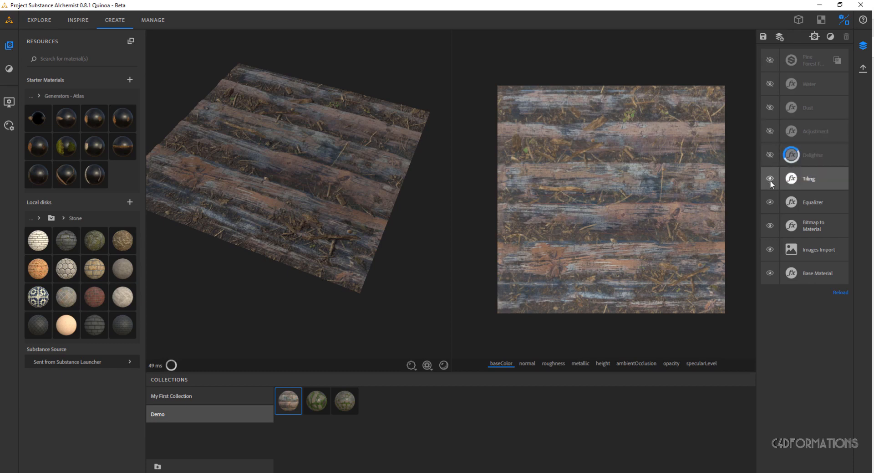
left_click(770, 179)
left_click(771, 203)
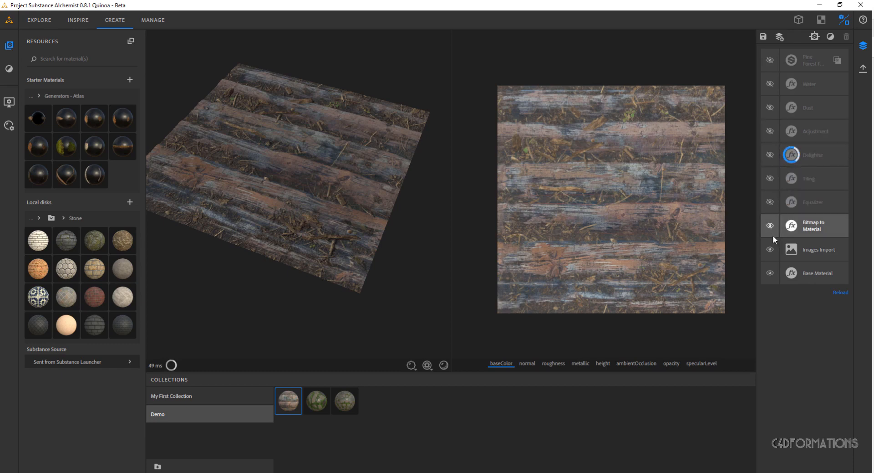
left_click(770, 227)
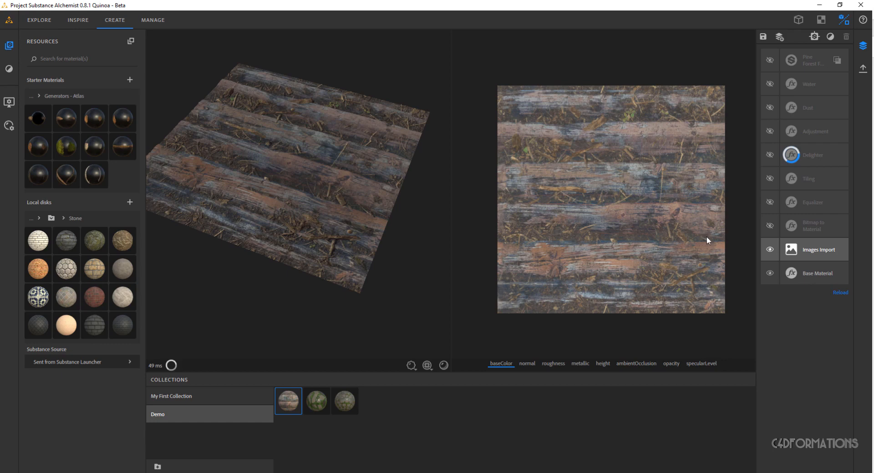
left_click(770, 202)
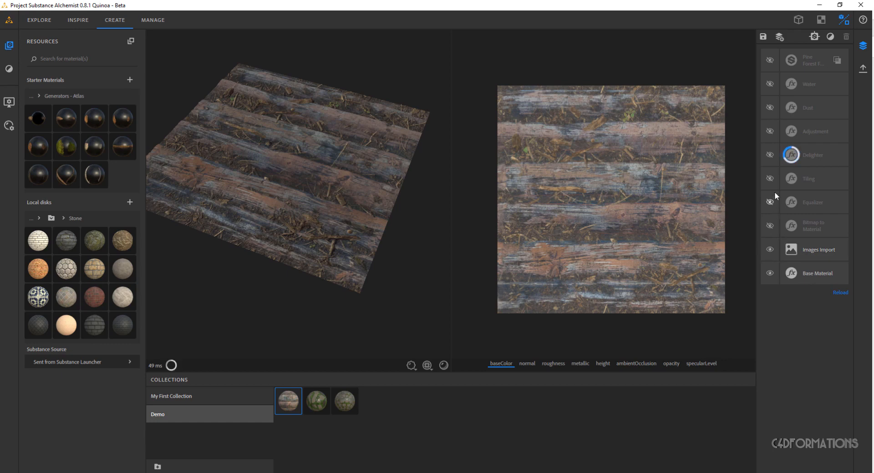
left_click(769, 250)
mouse_move(333, 165)
left_mouse_down()
mouse_move(347, 242)
mouse_move(345, 231)
mouse_move(359, 226)
mouse_move(319, 240)
mouse_move(300, 214)
mouse_move(296, 156)
mouse_move(583, 236)
mouse_move(302, 224)
left_mouse_up()
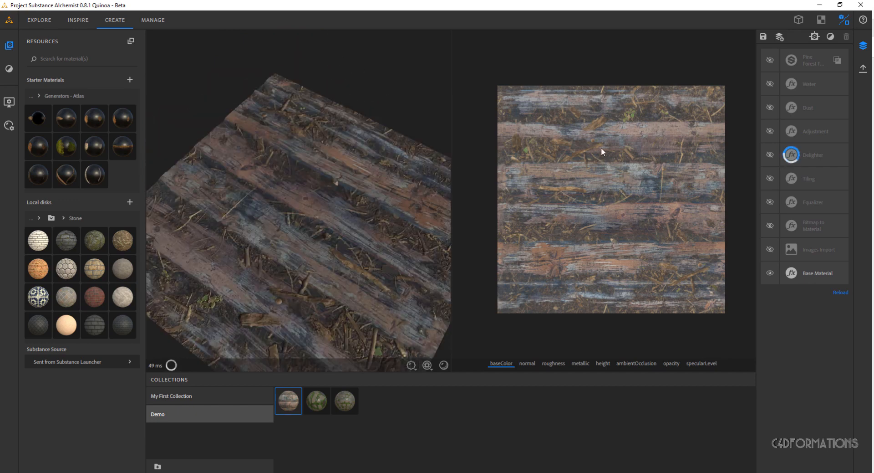
- Close Substance Alchemist and return to the desktop
left_click(858, 7)
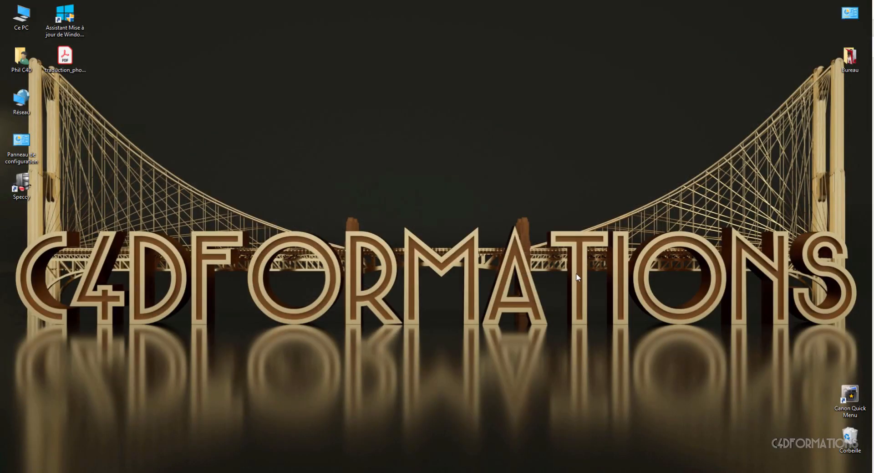
right_click(845, 437)
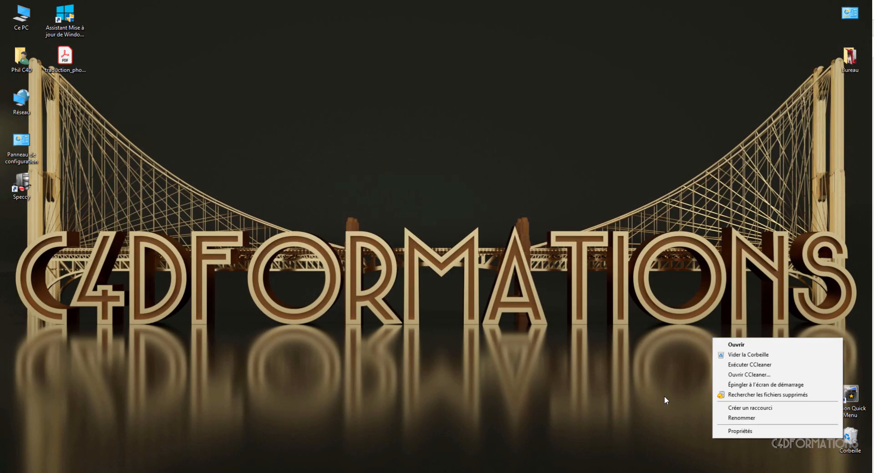
left_click(687, 414)
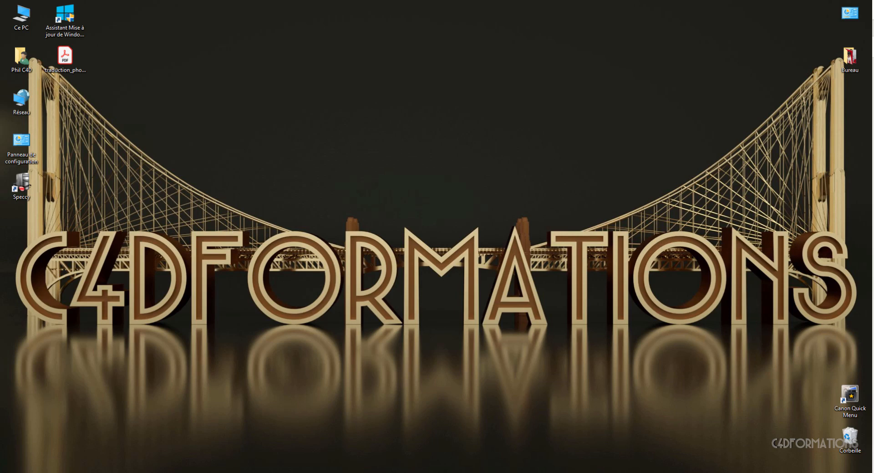
- Switch to the Substance launcher and launch Substance Designer 2019.2.1
mouse_move(722, 471)
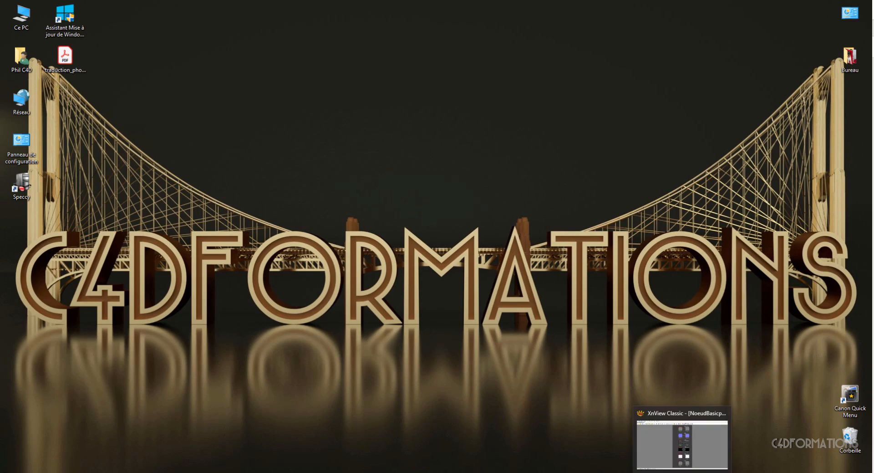
left_click(622, 468)
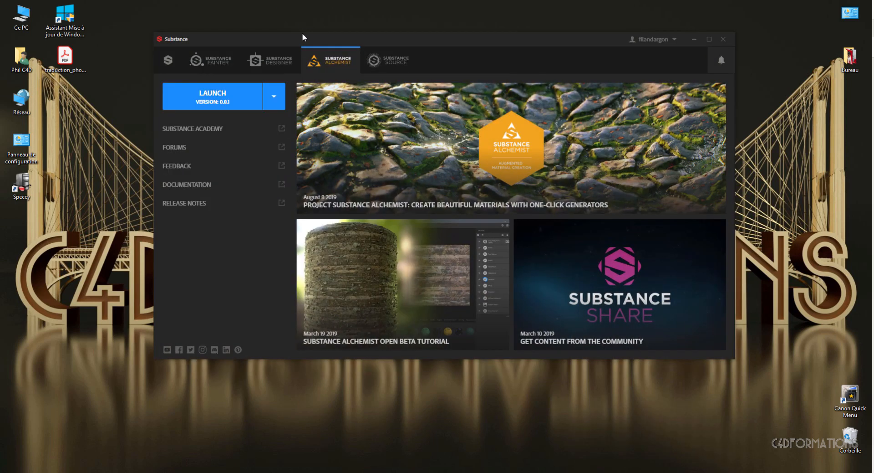
left_click_drag(302, 36, 295, 39)
left_click(264, 62)
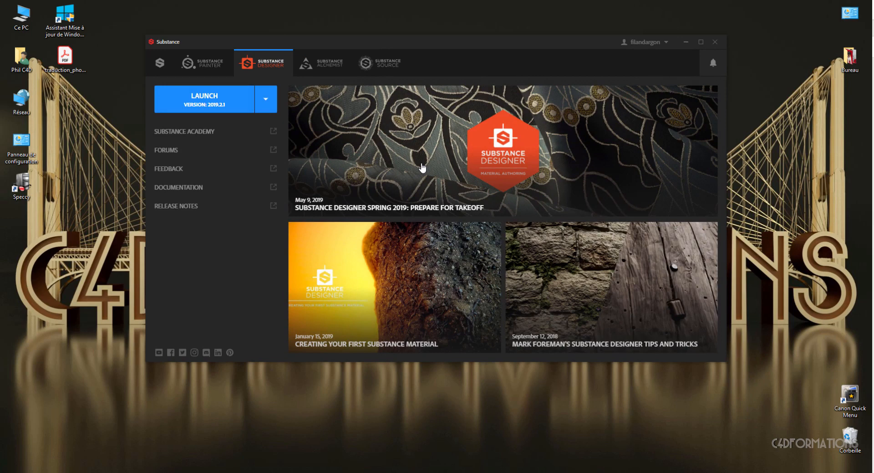
left_click(223, 101)
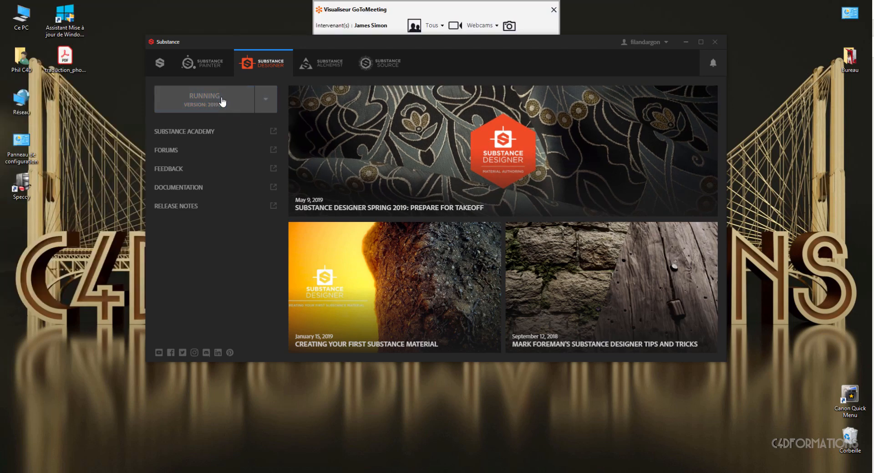
left_click_drag(512, 42, 526, 31)
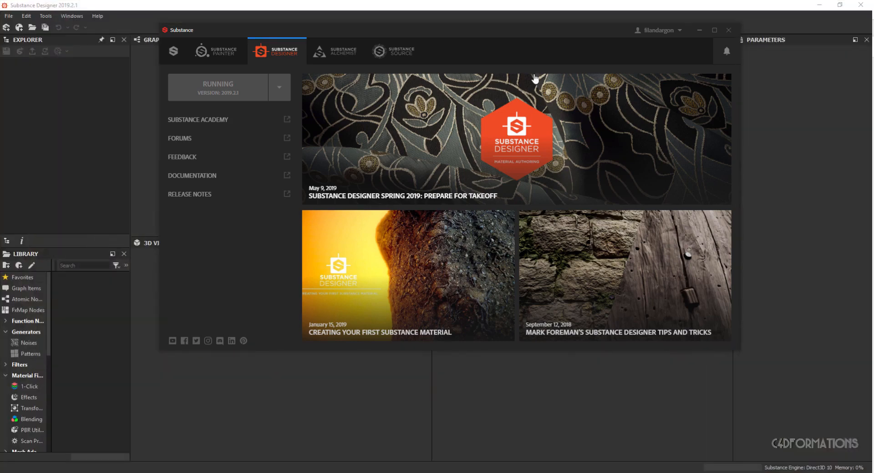
- Minimize the launcher and open the recent document dirt_ground.sbs in Substance Designer
left_click(700, 30)
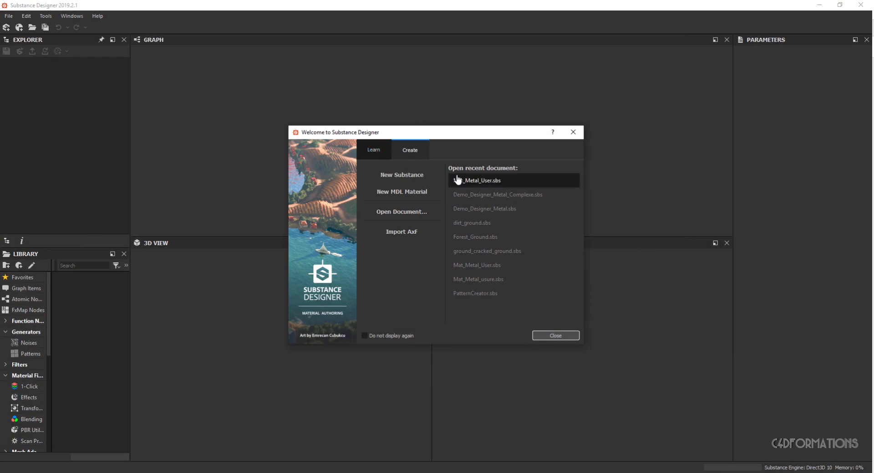
left_click(476, 222)
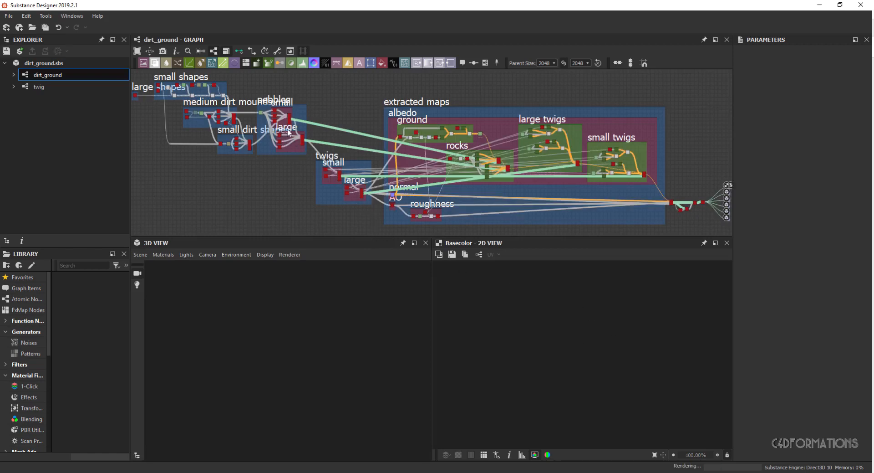
- Examine the dirt_ground graph, especially the ground and rocks node groups within the albedo frame of the extracted maps
middle_click_drag(290, 130, 354, 152)
middle_click_drag(257, 143, 223, 124)
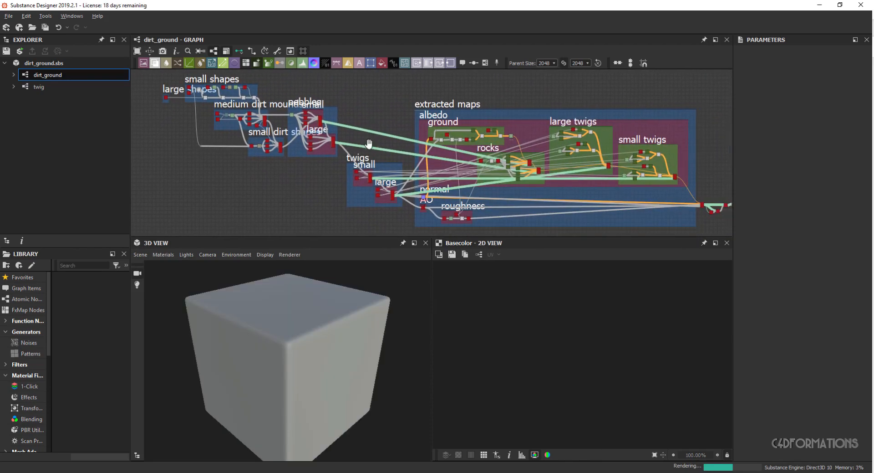
middle_click_drag(371, 142, 322, 141)
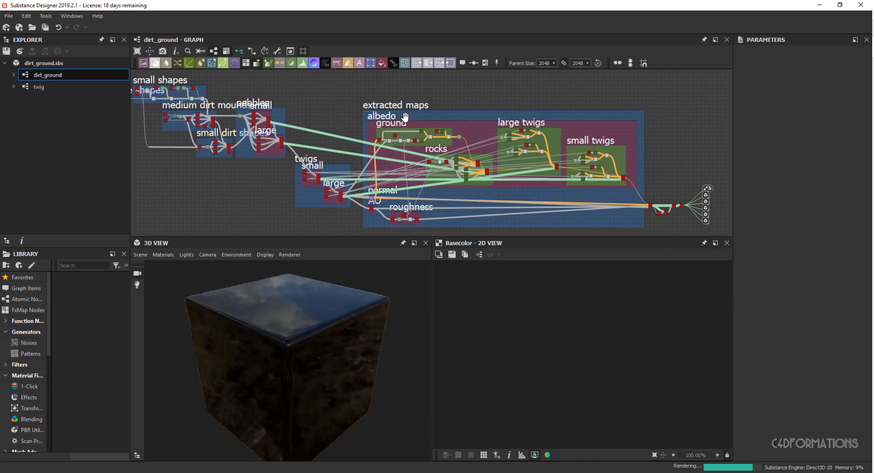
scroll(406, 118, "up", 5)
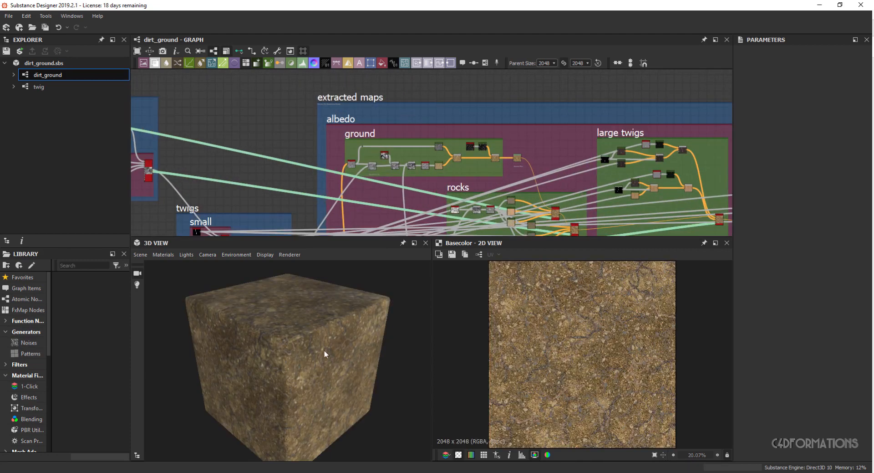
scroll(460, 155, "up", 5)
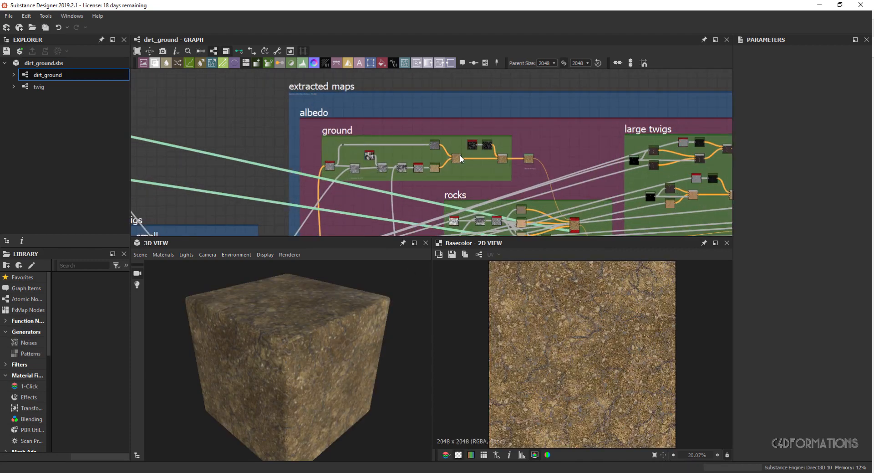
scroll(505, 185, "down", 2)
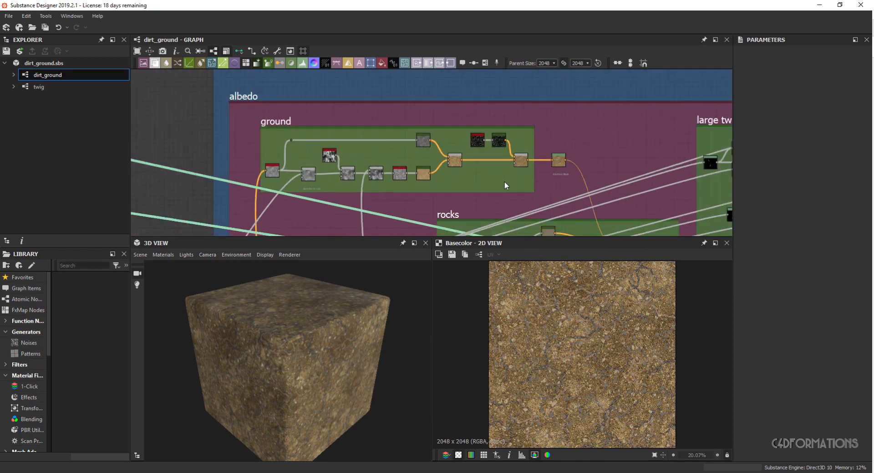
scroll(504, 184, "up", 3)
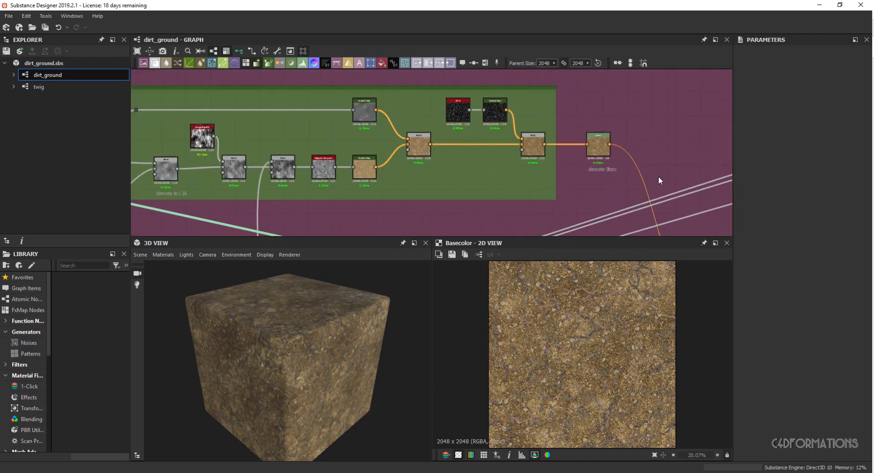
middle_click_drag(565, 162, 599, 11)
middle_click_drag(563, 129, 614, 59)
middle_click_drag(677, 155, 497, 153)
scroll(498, 153, "down", 2)
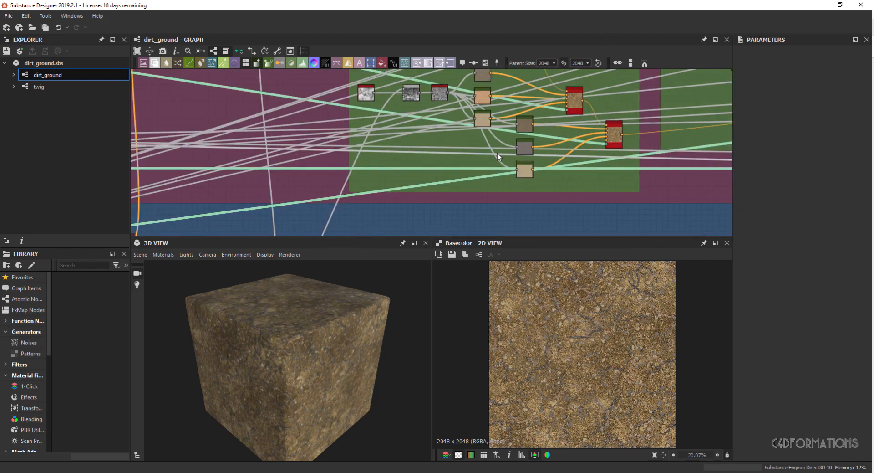
scroll(498, 153, "down", 3)
middle_click_drag(416, 148, 498, 216)
middle_click_drag(460, 158, 447, 179)
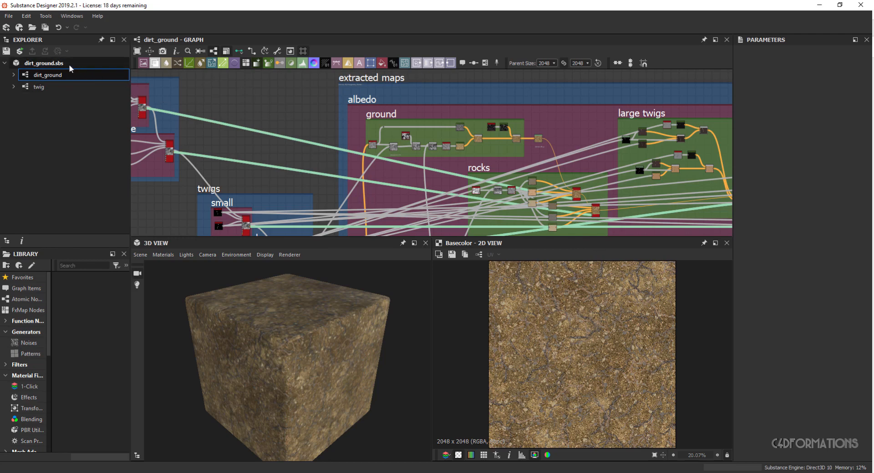
- Close the dirt_ground.sbs package and start a new substance graph
right_click(56, 63)
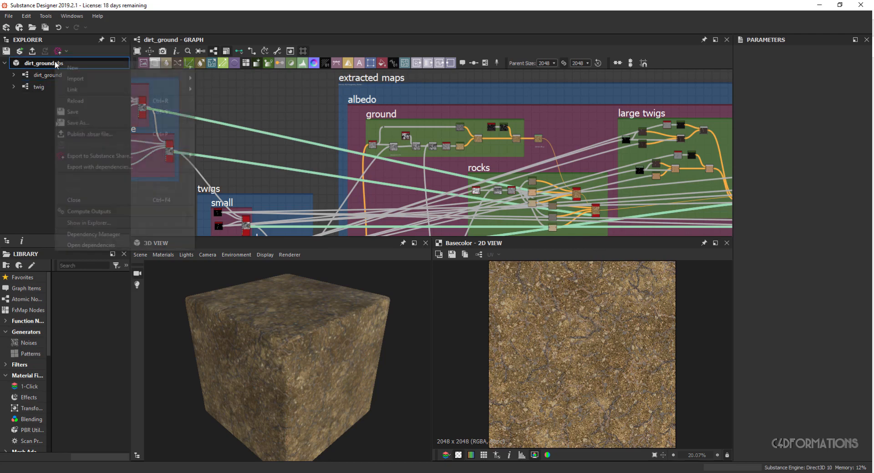
left_click(98, 201)
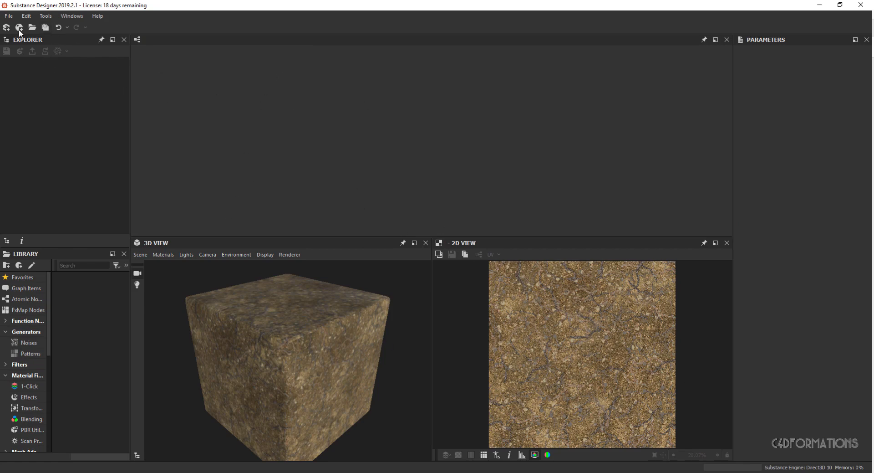
left_click(9, 15)
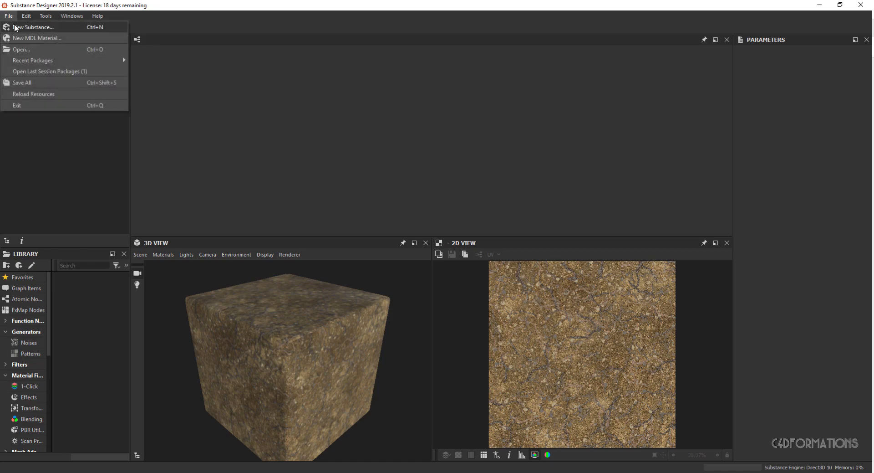
left_click(15, 27)
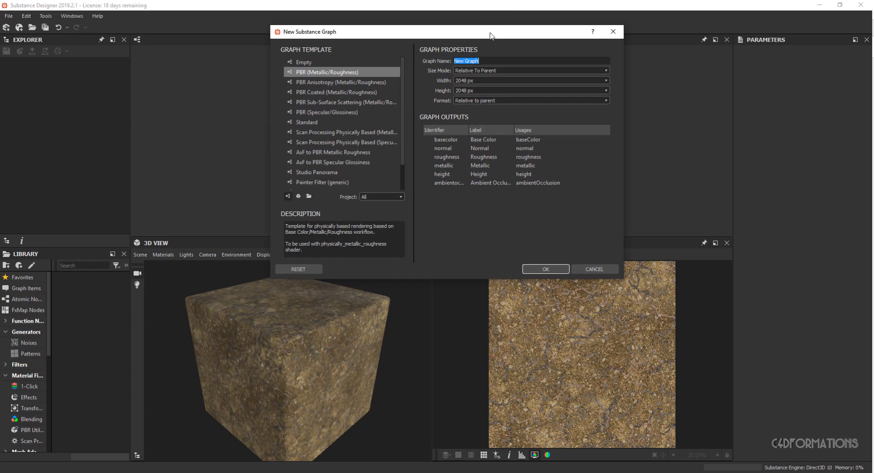
- Examine the outputs of the PBR (Metallic/Roughness) template with the Identifier column widened, and look through the other graph templates
left_click_drag(490, 36, 458, 41)
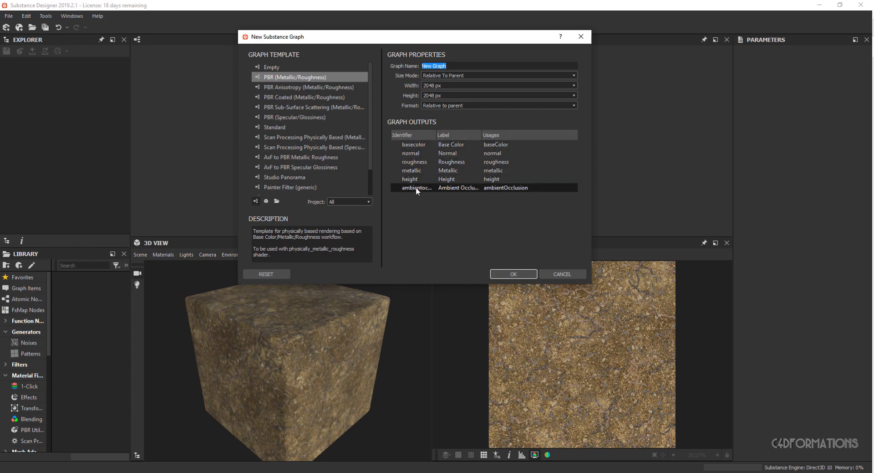
left_click(437, 139)
left_click_drag(436, 138, 454, 138)
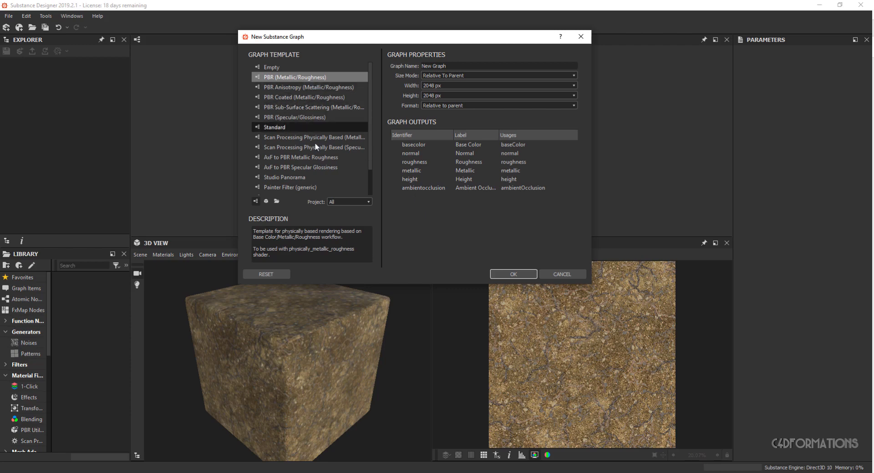
scroll(370, 146, "down", 1)
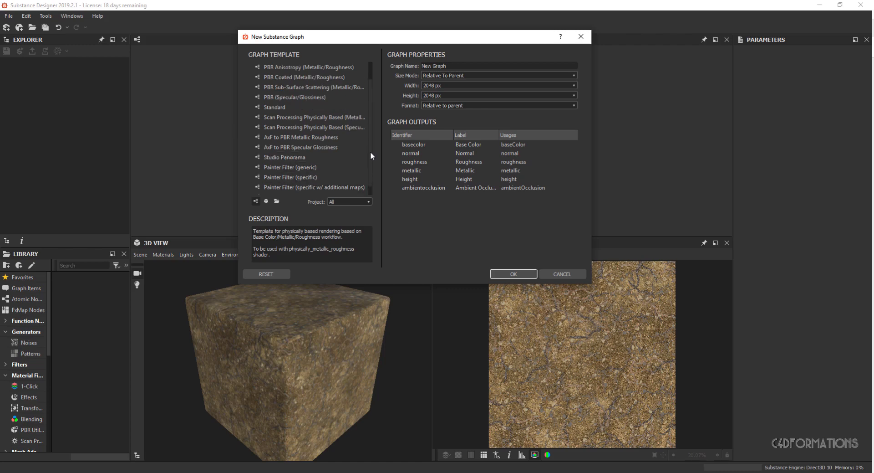
scroll(371, 119, "up", 1)
scroll(375, 169, "down", 1)
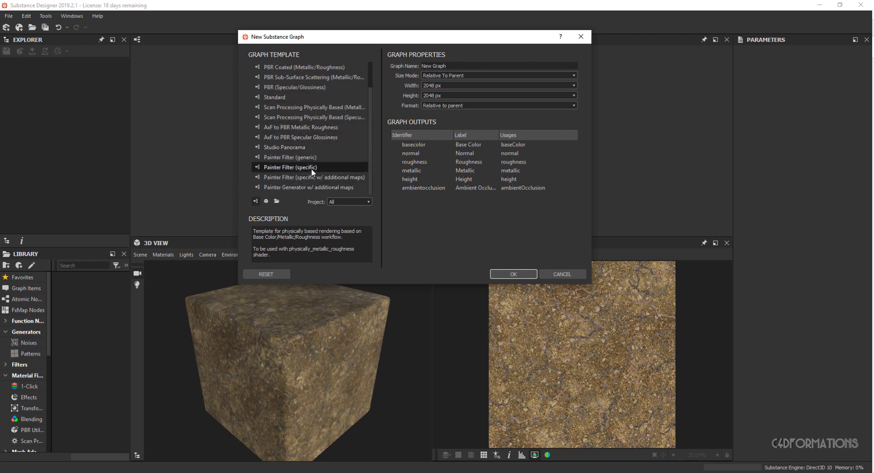
scroll(324, 161, "up", 1)
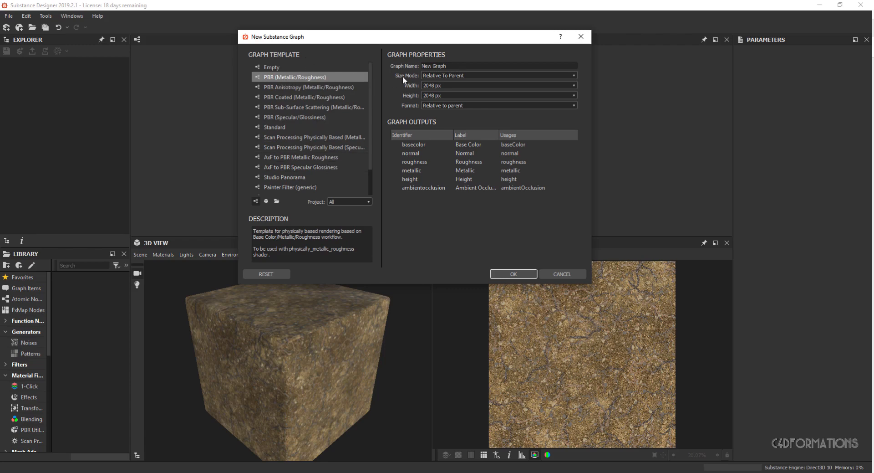
- Name the graph Demo_Designer and create it from the PBR (Metallic/Roughness) template
left_click_drag(454, 41, 435, 45)
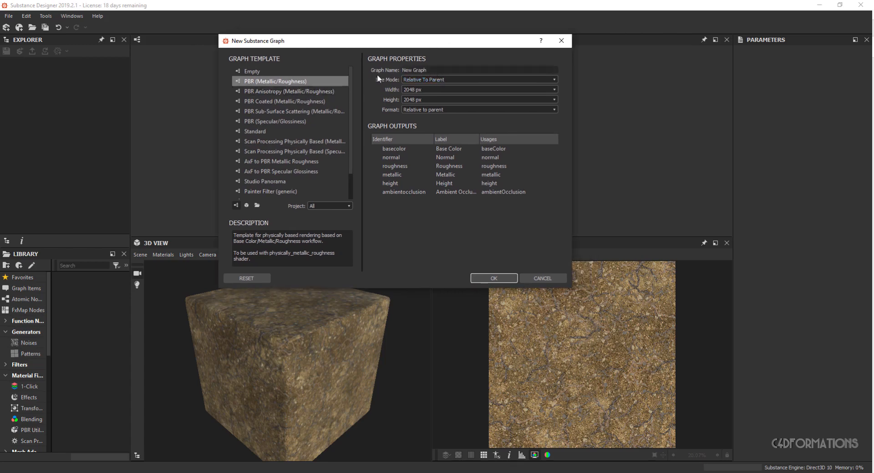
left_click_drag(427, 70, 381, 66)
type("Demo_Designer")
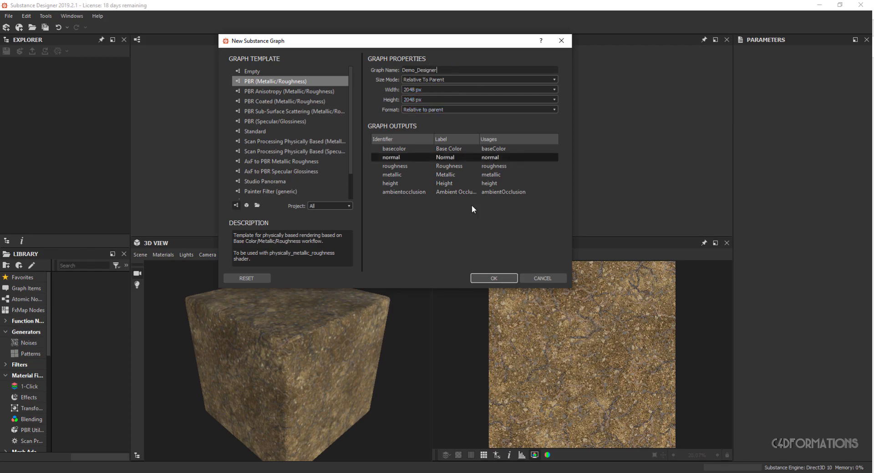
left_click(494, 279)
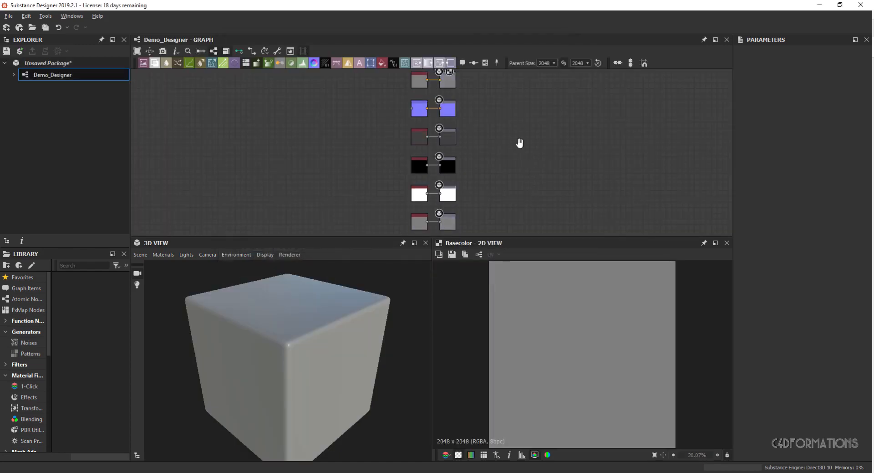
- Examine the default node pairs of the Demo_Designer graph and the cube in the 3D view
middle_click_drag(519, 141, 493, 126)
scroll(441, 145, "right", 1)
scroll(441, 146, "left", 1)
middle_click_drag(445, 140, 455, 155)
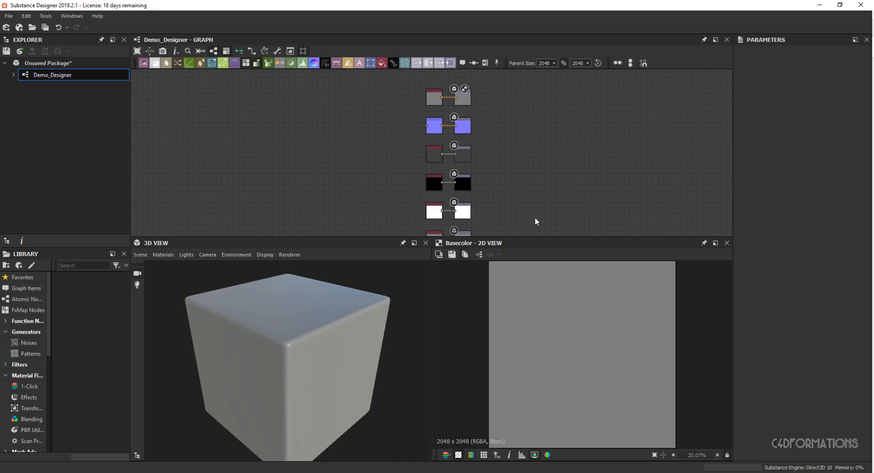
scroll(470, 114, "up", 6)
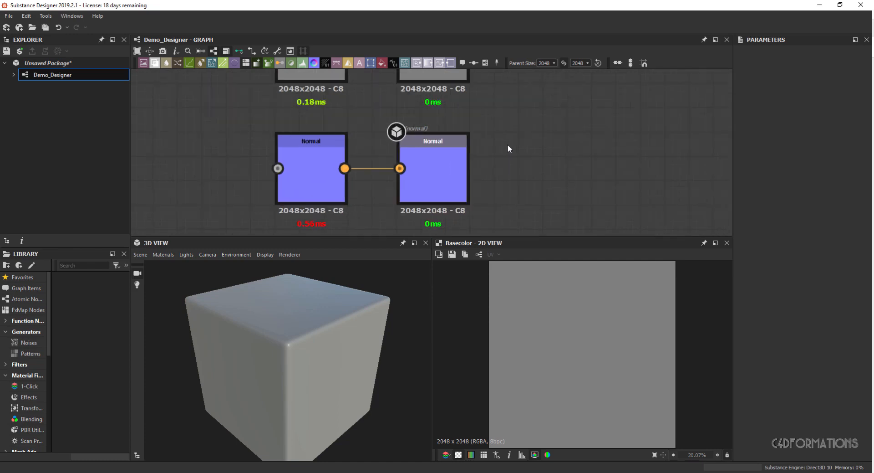
scroll(509, 149, "down", 5)
mouse_move(548, 134)
right_mouse_down("alt")
mouse_move(561, 163)
mouse_move(528, 17)
mouse_move(545, 120)
right_mouse_up("alt")
scroll(547, 119, "down", 2)
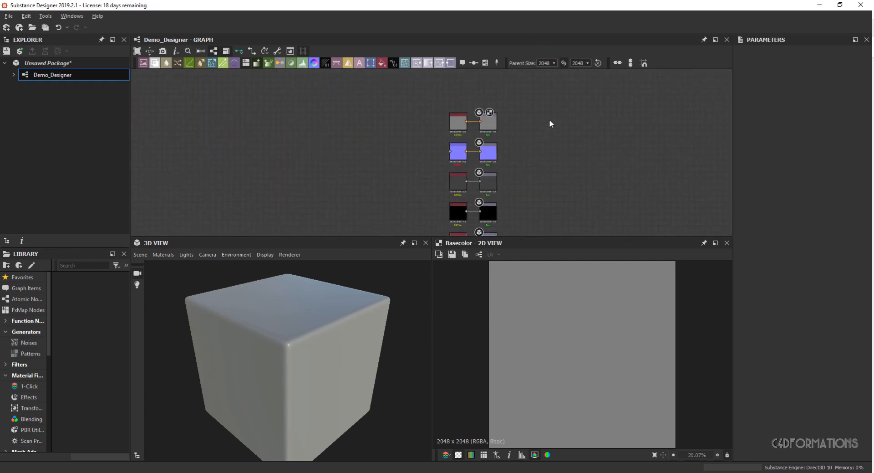
middle_click_drag(549, 119, 503, 133)
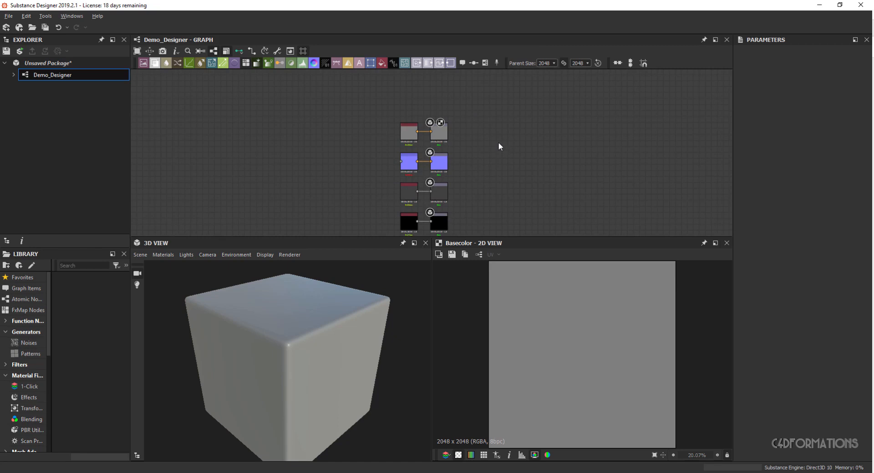
middle_click_drag(497, 133, 541, 127)
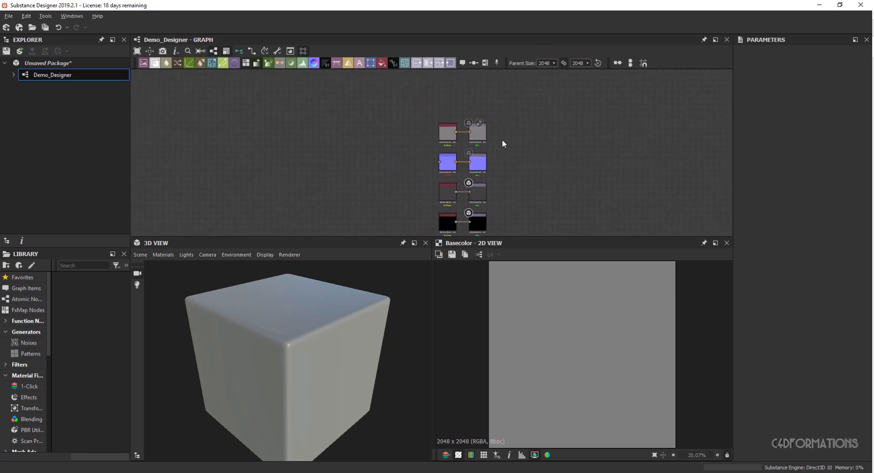
scroll(578, 182, "down", 3)
scroll(568, 132, "up", 4)
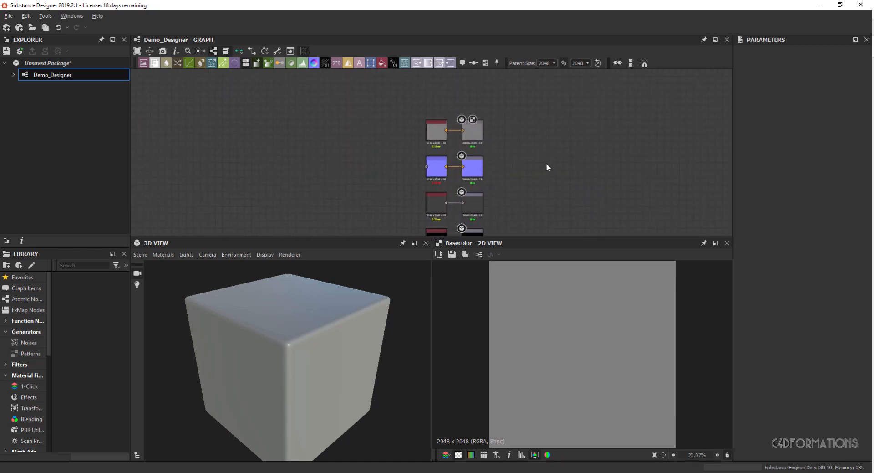
left_click_drag(343, 332, 336, 297)
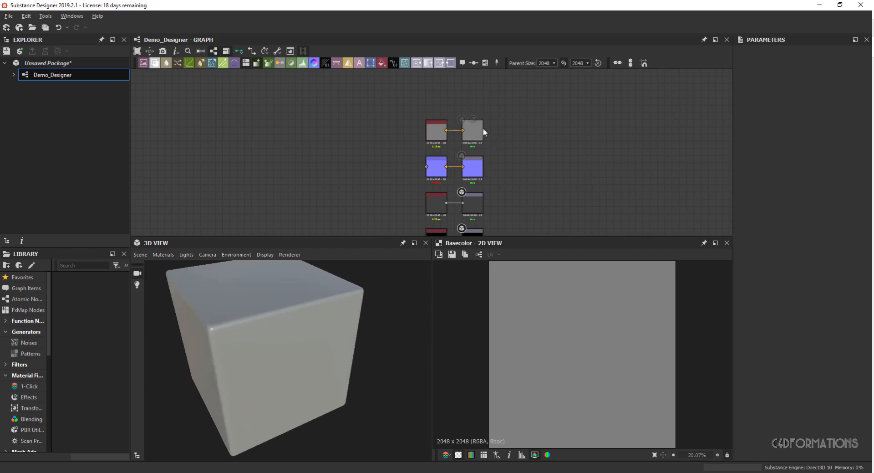
scroll(538, 159, "down", 2)
scroll(531, 107, "up", 3)
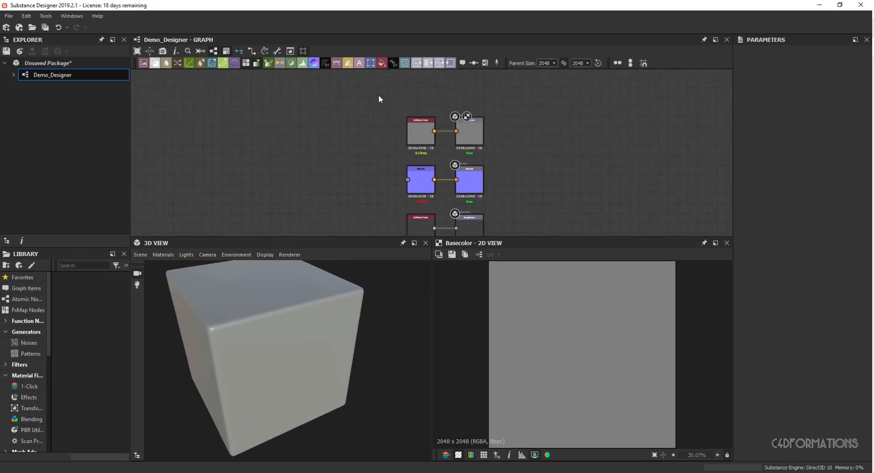
- Frame the Uniform Color and Base Color node pair in the graph and inspect their connection
left_click_drag(377, 95, 530, 157)
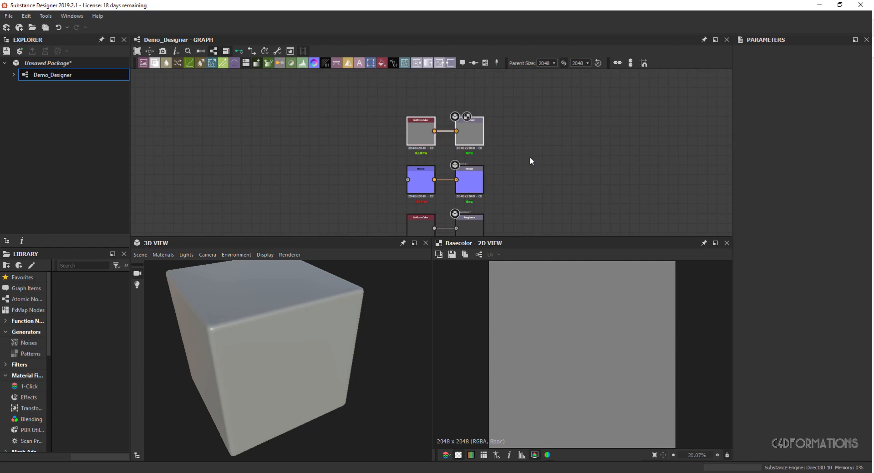
key("f")
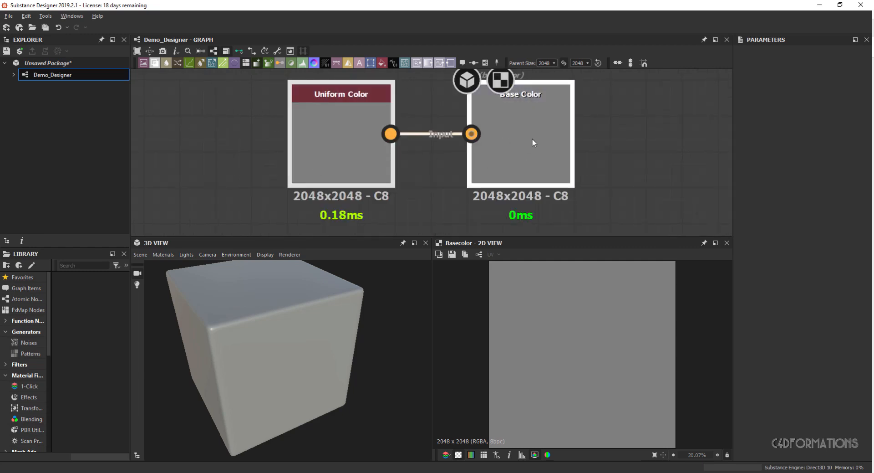
middle_click_drag(531, 138, 535, 154)
middle_click_drag(673, 142, 584, 143)
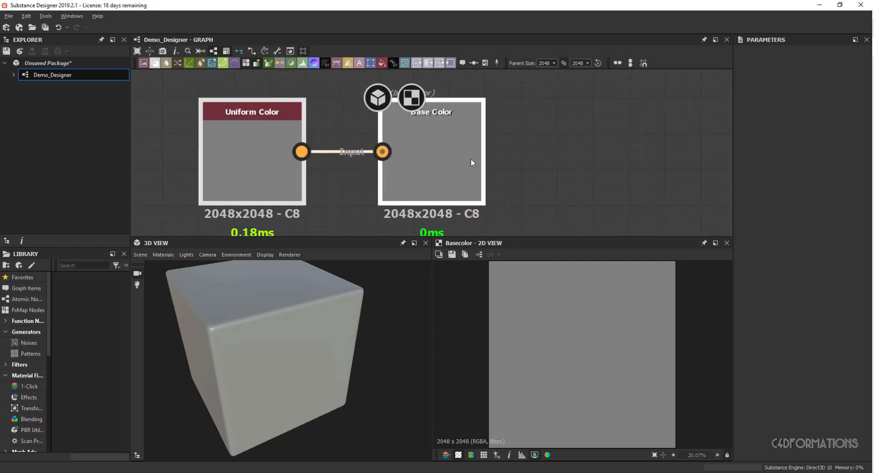
key("f")
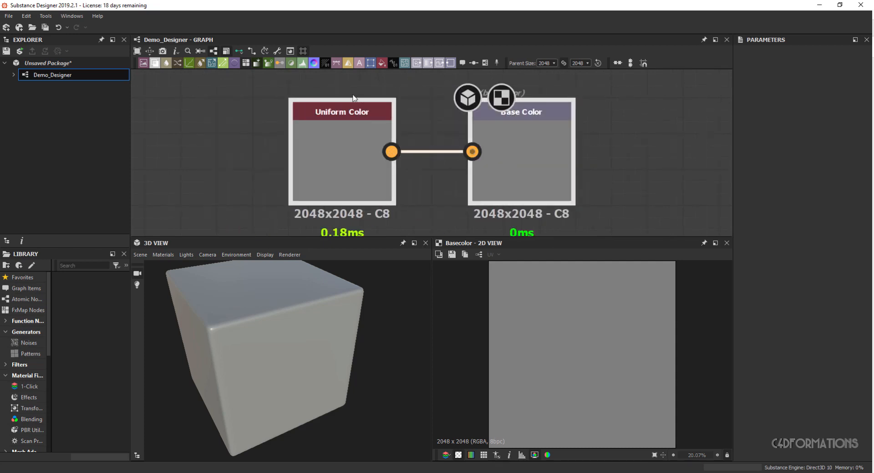
left_click(318, 130)
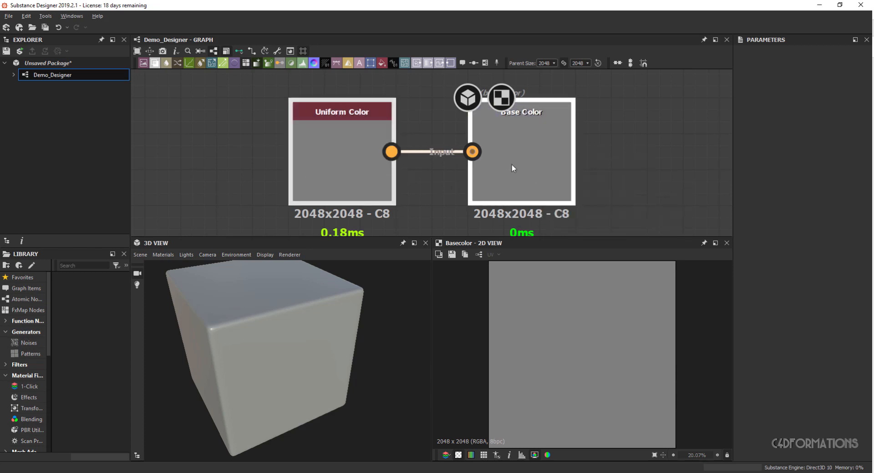
- Examine the Normal, Roughness, Metallic, Ambient Occlusion and Height output nodes along with the nodes feeding them
middle_click_drag(512, 165, 496, 8)
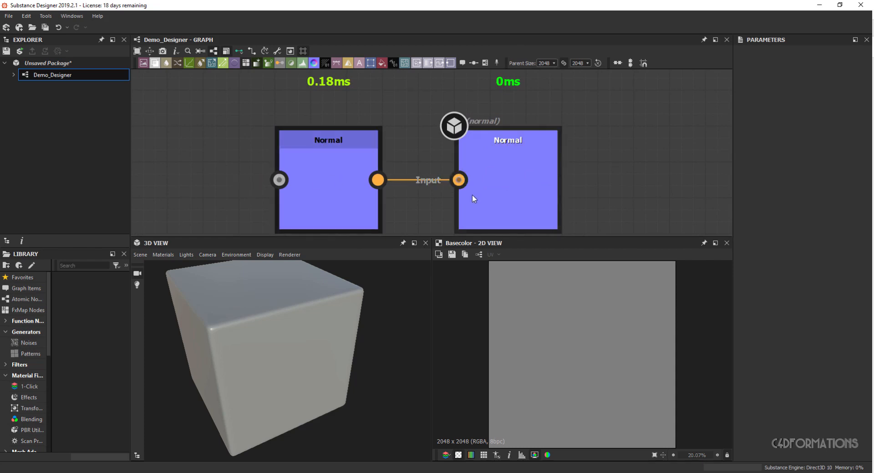
middle_click_drag(490, 197, 459, 16)
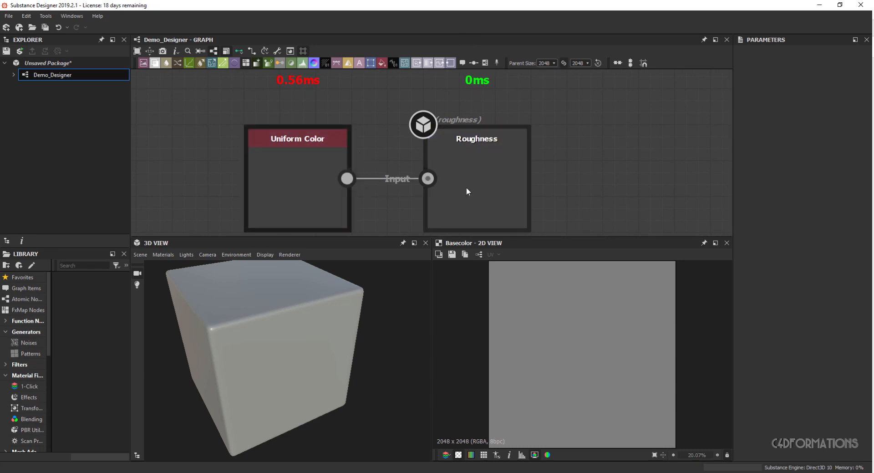
middle_click_drag(474, 189, 459, 29)
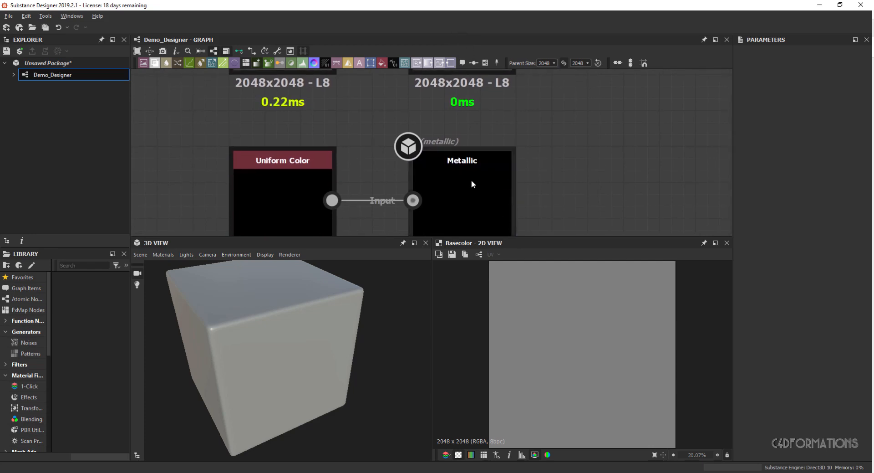
middle_click_drag(471, 178, 474, 142)
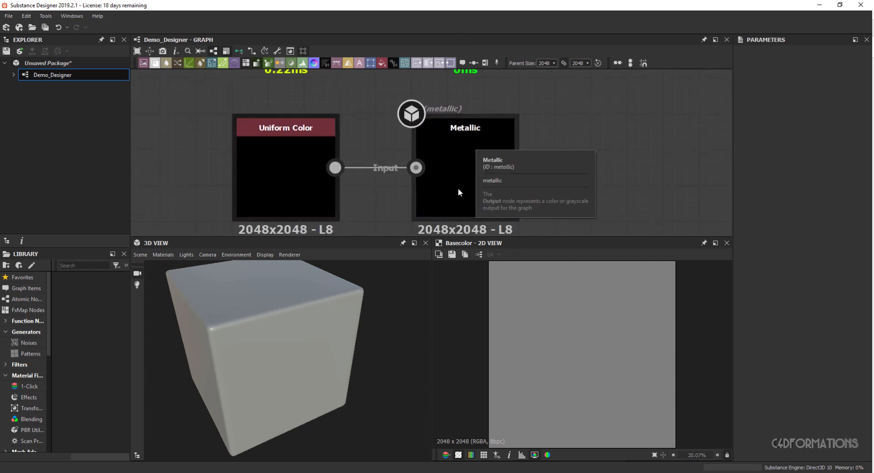
middle_click_drag(458, 187, 452, 19)
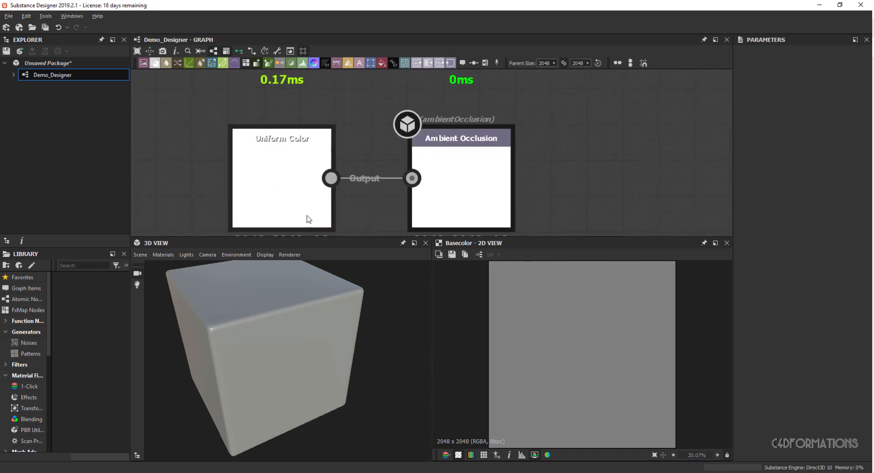
middle_click_drag(475, 189, 478, 35)
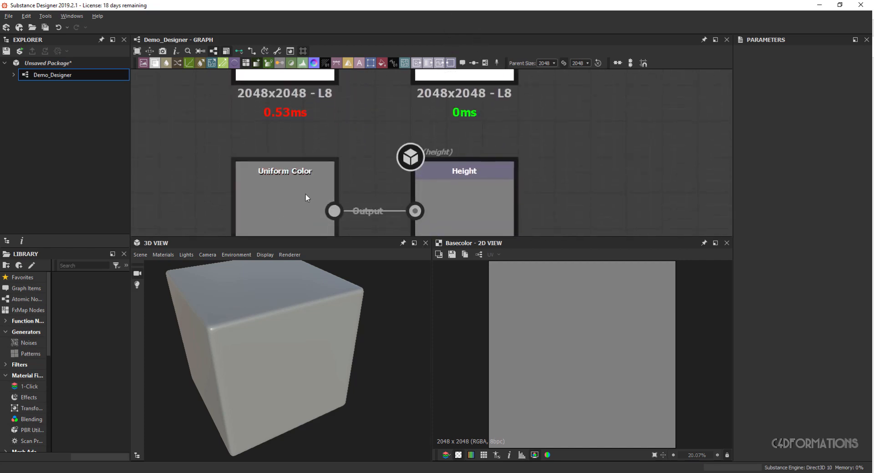
middle_click_drag(467, 192, 477, 239)
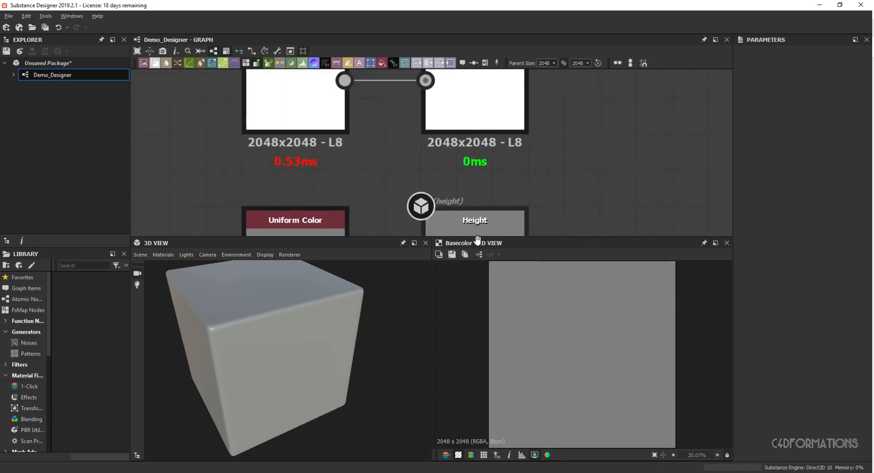
- Delete the Normal source node and all Uniform Color nodes feeding the outputs, keeping only the six output nodes
scroll(541, 160, "down", 6)
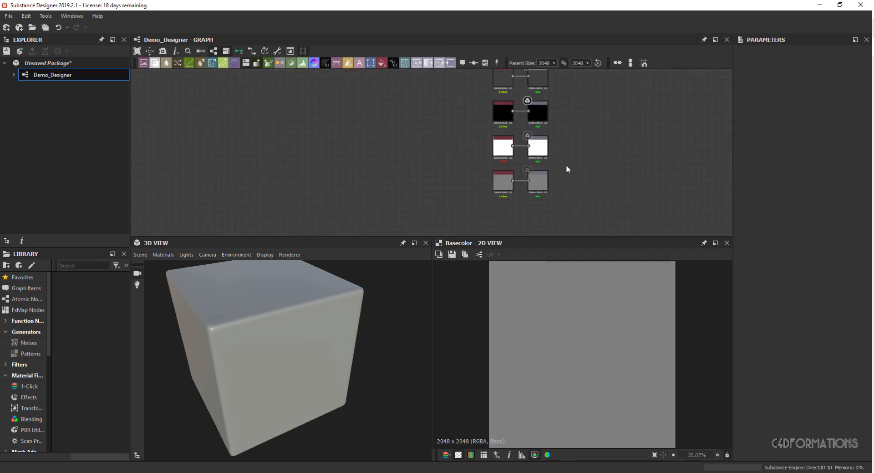
scroll(567, 165, "down", 2)
middle_click_drag(567, 140, 426, 165)
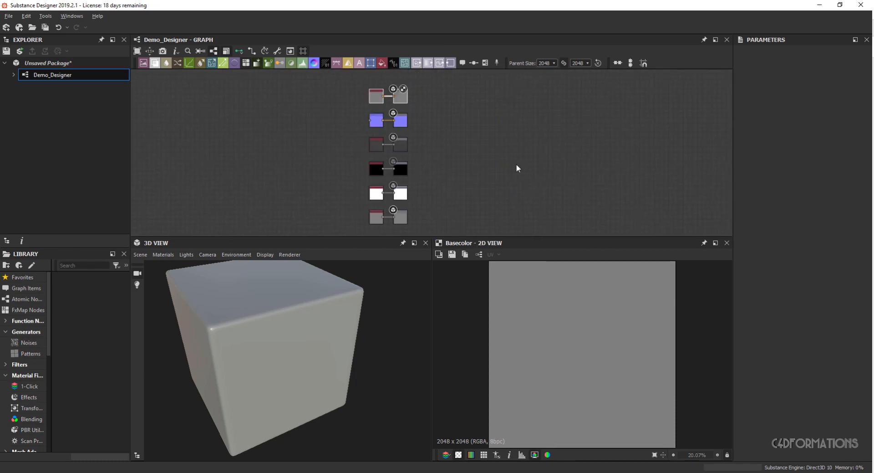
left_click_drag(329, 85, 379, 228)
key("Delete")
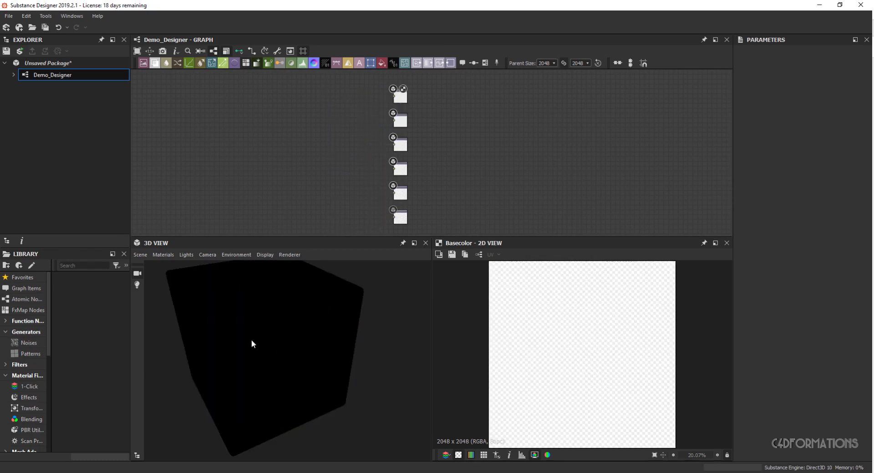
- Preview the Mat Ball mesh in the 3D view and return the scene to the Rounded Cube
left_click_drag(306, 321, 245, 303)
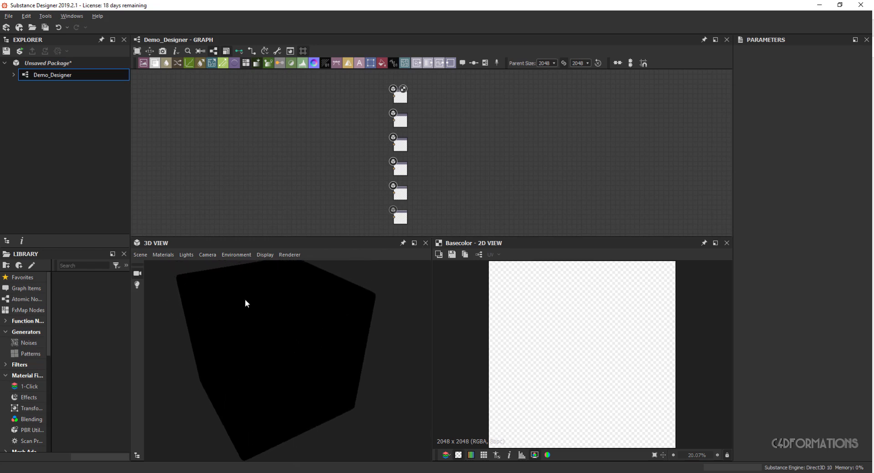
left_click(141, 254)
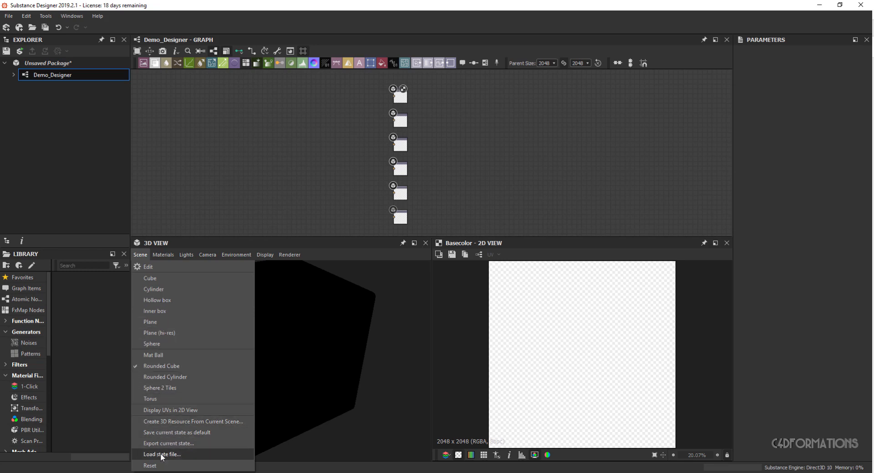
left_click(155, 355)
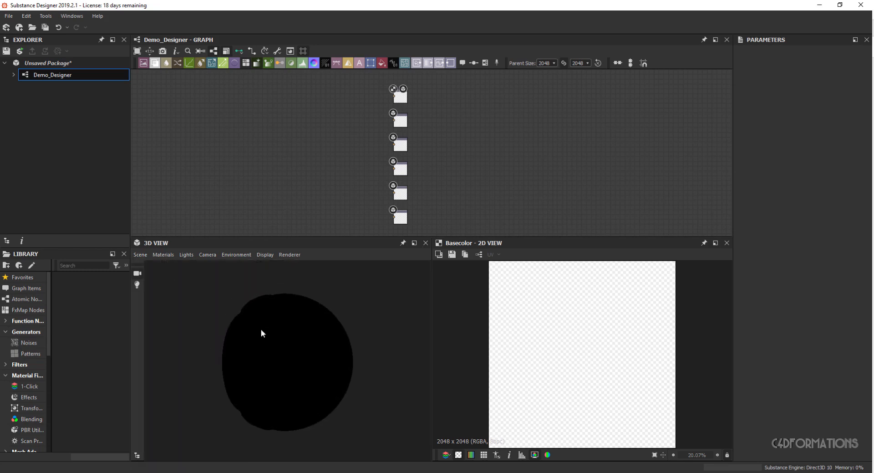
left_click(146, 254)
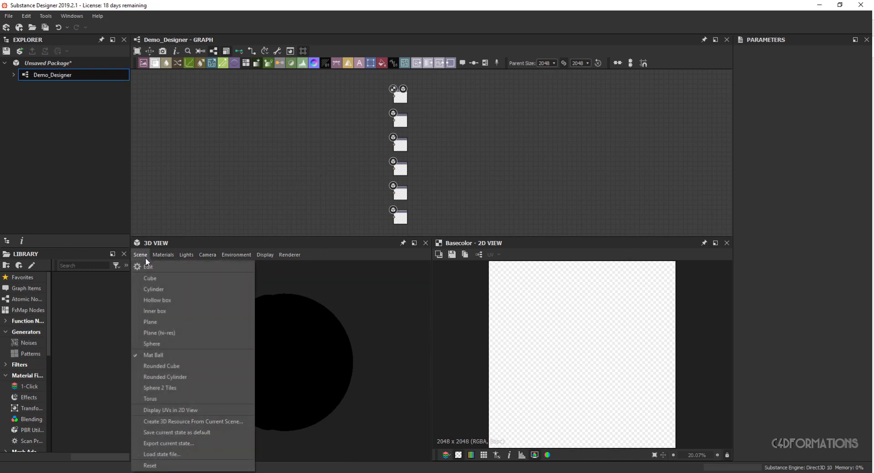
left_click(174, 365)
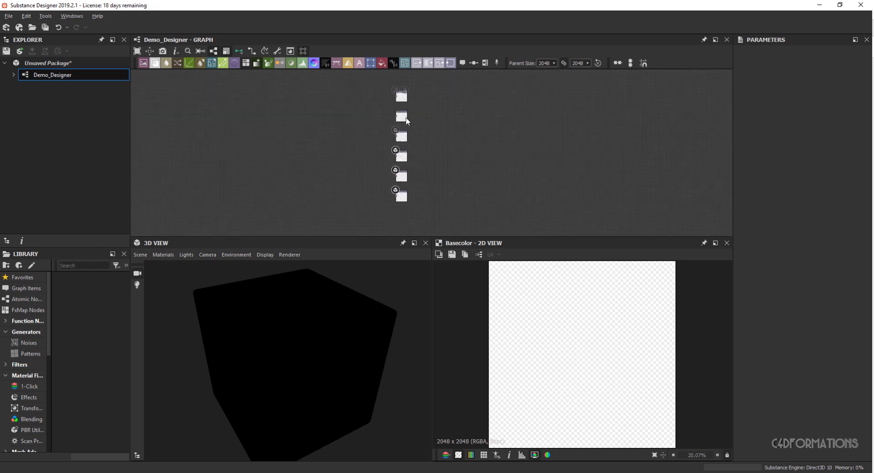
- Examine the column of output nodes in the graph, ending on a close-up of the Base Color output
scroll(409, 104, "up", 2)
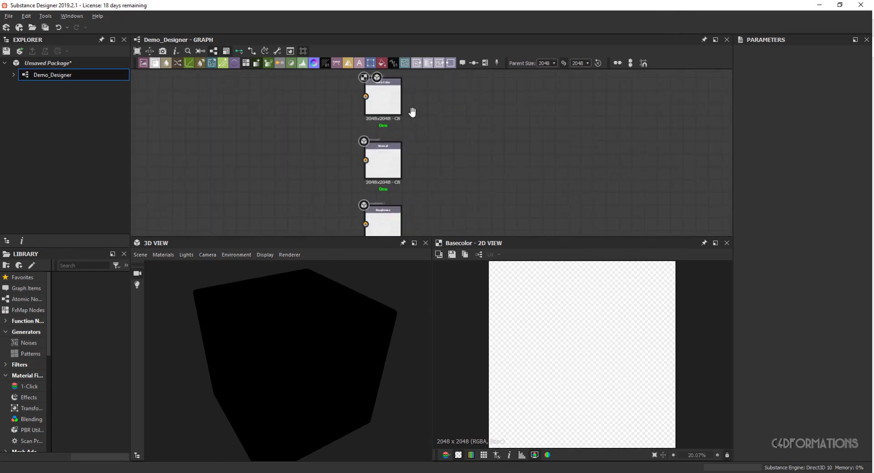
middle_click_drag(413, 112, 447, 102)
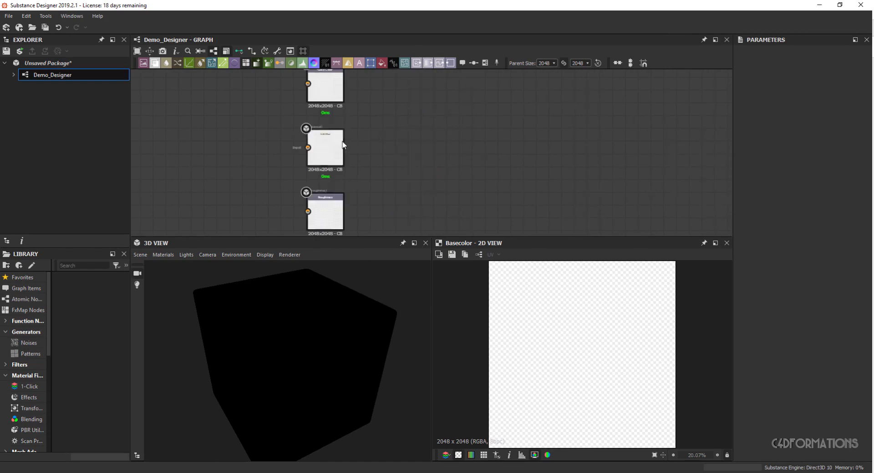
scroll(343, 145, "down", 4)
middle_click_drag(349, 167, 453, 134)
scroll(394, 116, "up", 5)
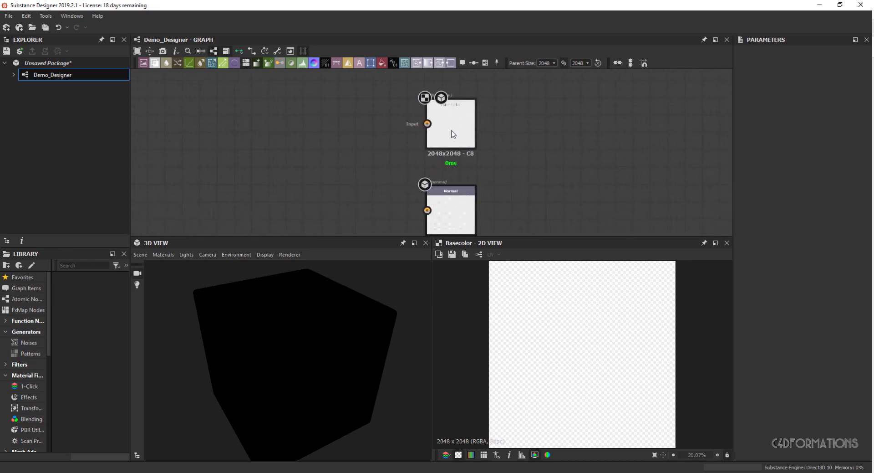
scroll(453, 134, "up", 1)
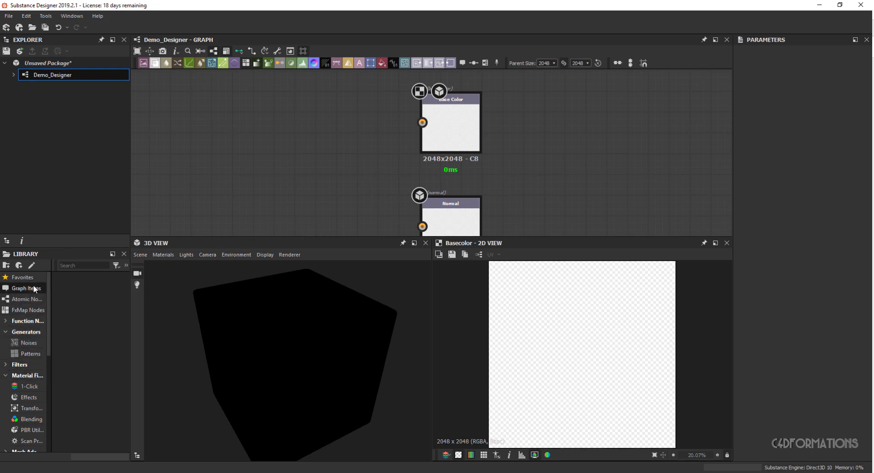
- Browse the library's Noises and Patterns generators and look through the remaining categories down to the PBR materials
left_click(80, 267)
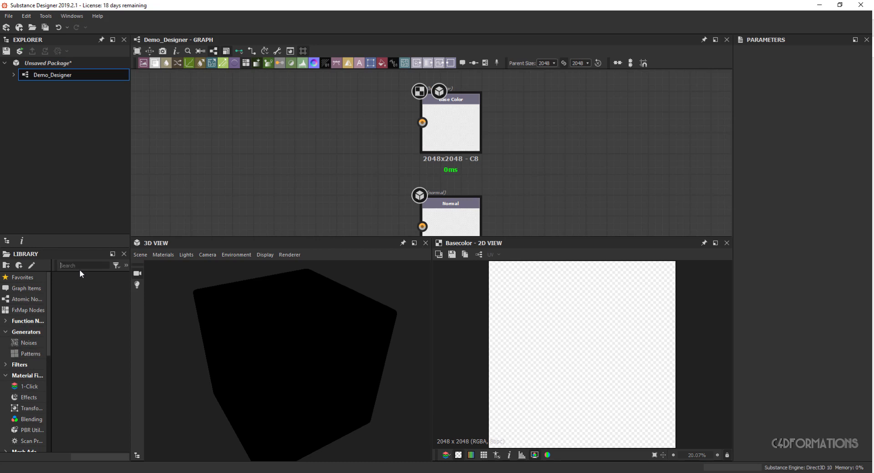
left_click(27, 345)
mouse_move(126, 296)
left_mouse_down()
mouse_move(130, 441)
mouse_move(127, 288)
left_mouse_up()
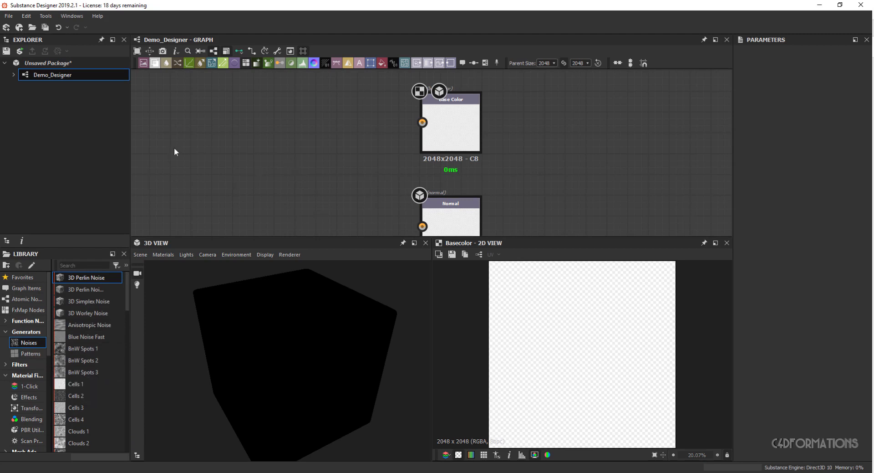
left_click(17, 353)
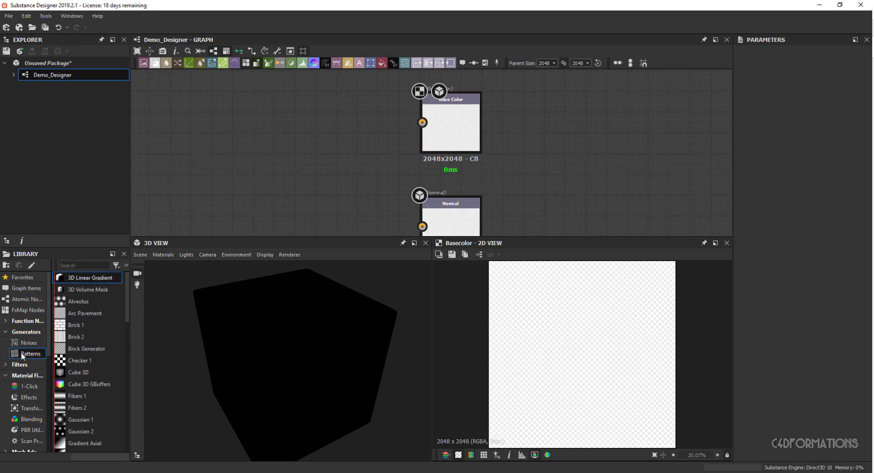
scroll(127, 315, "down", 1)
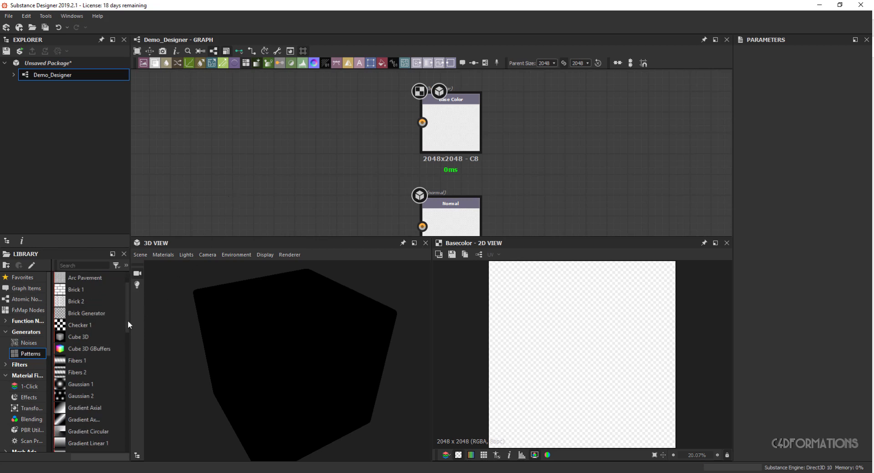
scroll(127, 324, "up", 1)
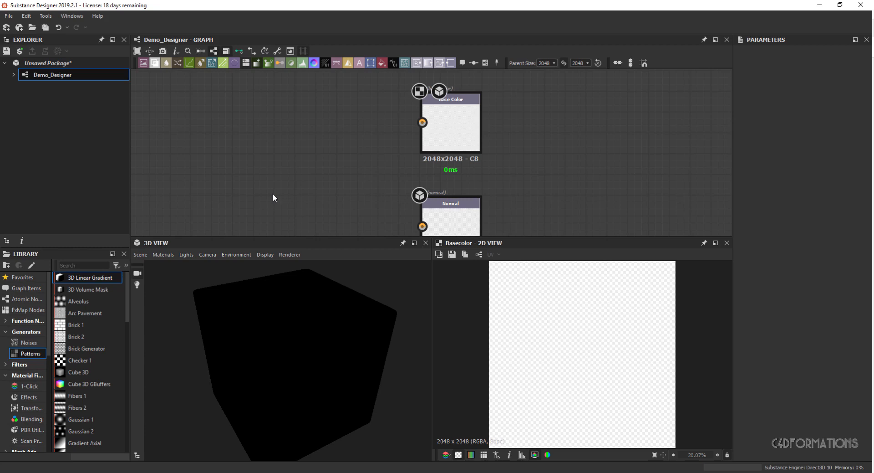
left_click_drag(127, 304, 125, 355)
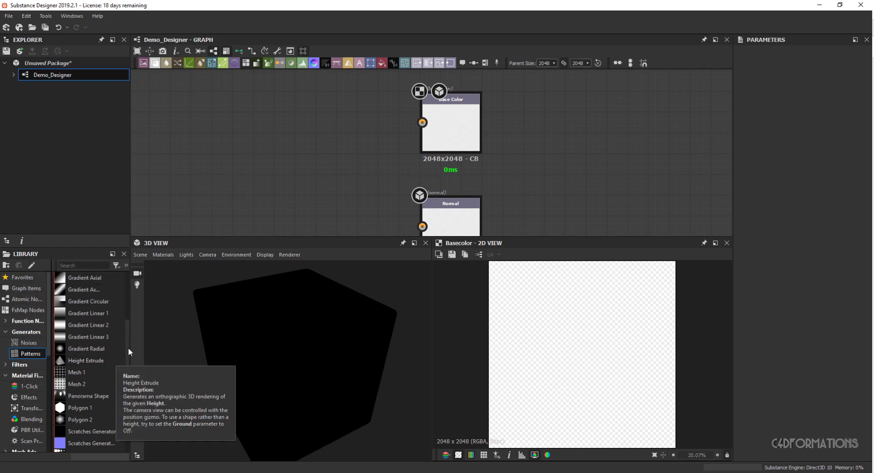
left_click_drag(128, 347, 133, 373)
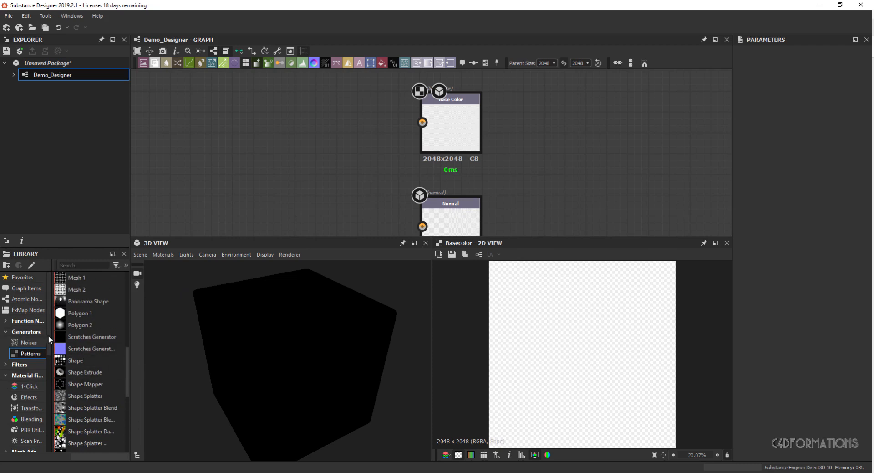
left_click_drag(49, 335, 47, 424)
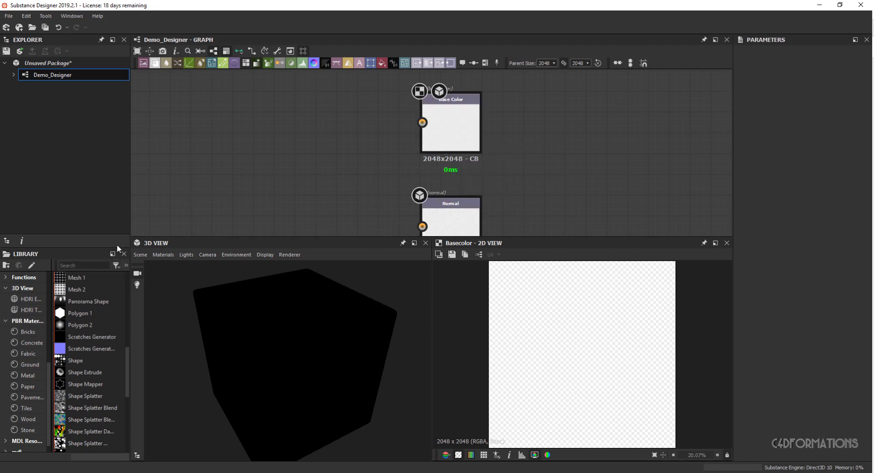
- Try docking the 2D view above and below the graph, and restore the default window layout
left_click_drag(602, 246, 331, 51)
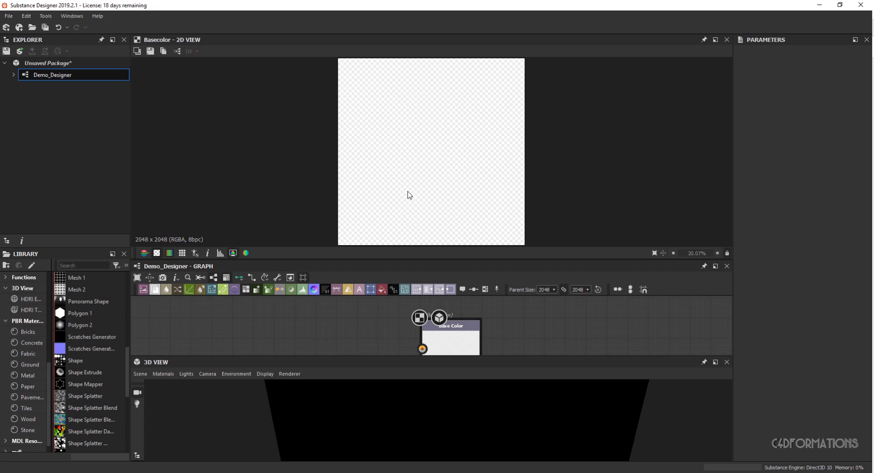
left_click_drag(246, 40, 730, 272)
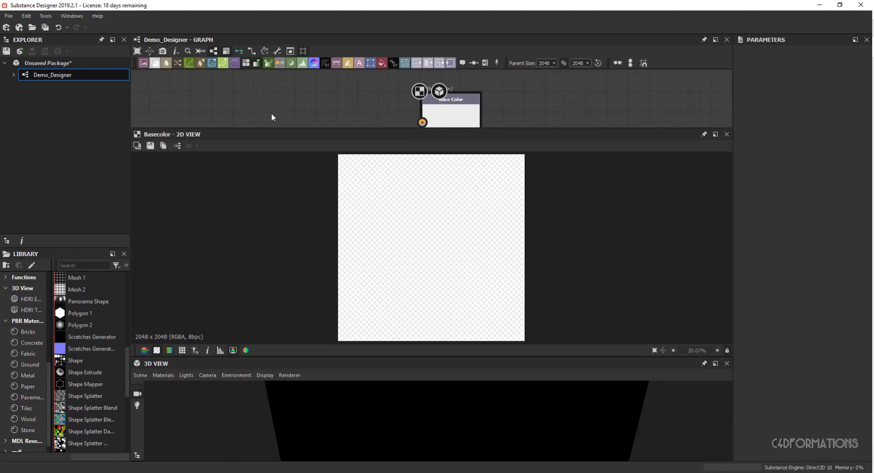
left_click(70, 16)
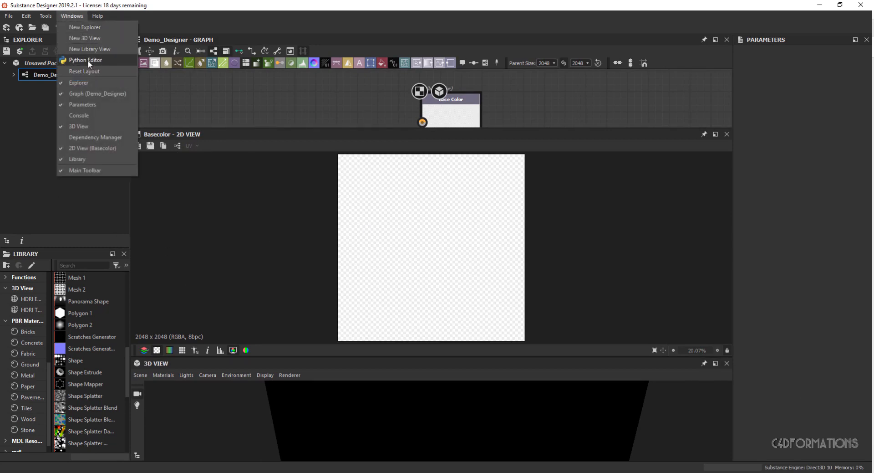
left_click(90, 71)
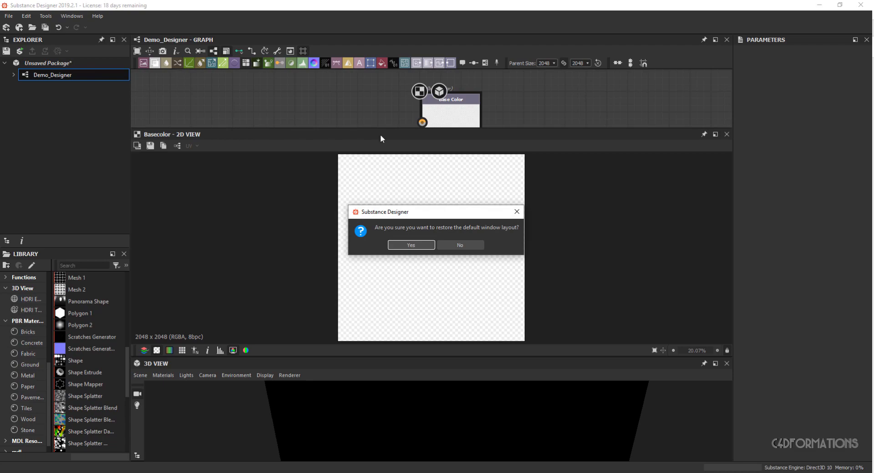
left_click(412, 245)
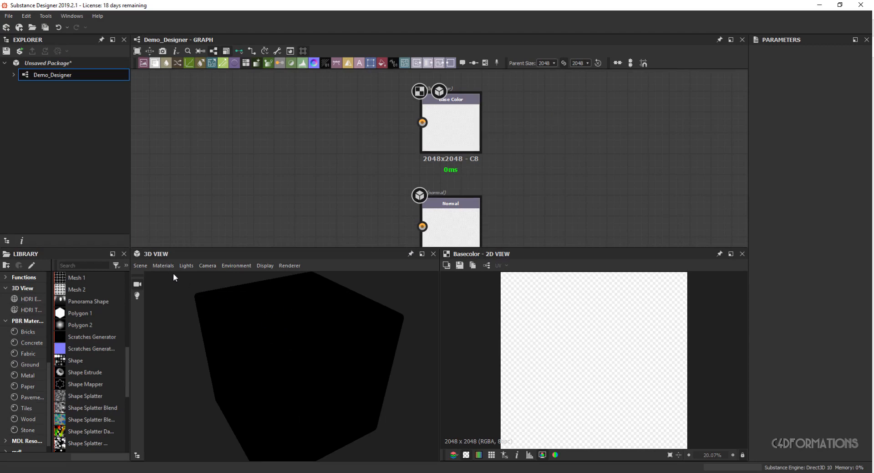
- Set the 3D view environment's Is Visible property to True and orbit around the cube against the background
left_click(229, 268)
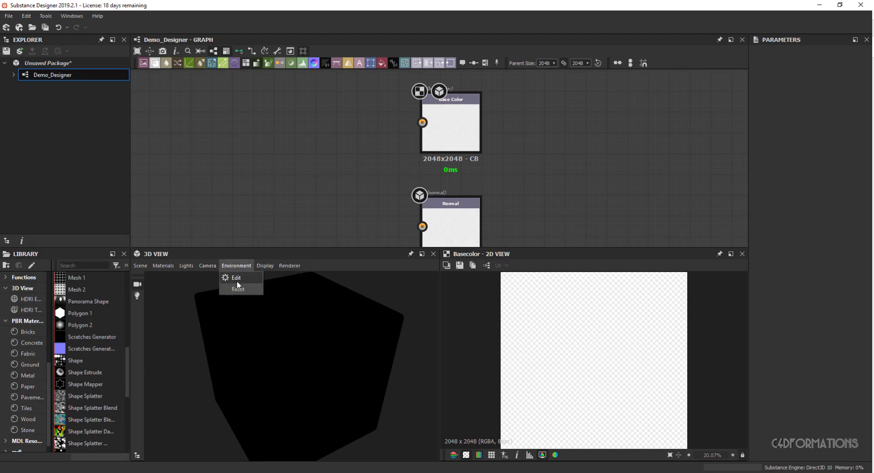
left_click(238, 278)
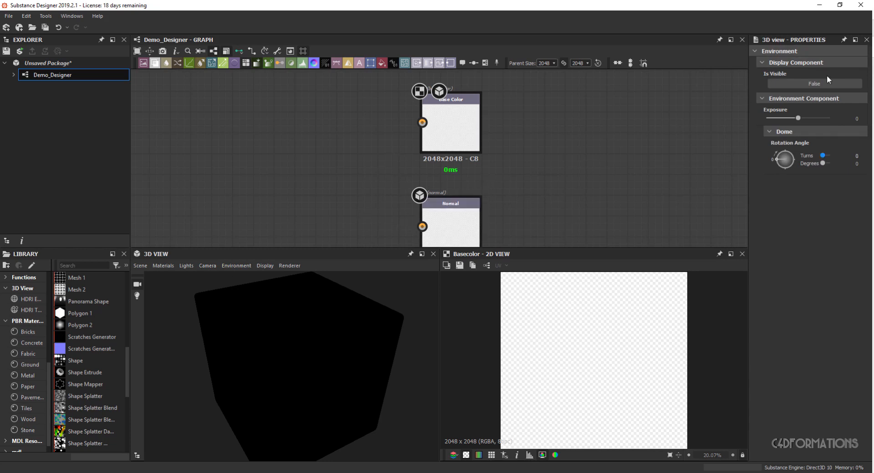
left_click(461, 140)
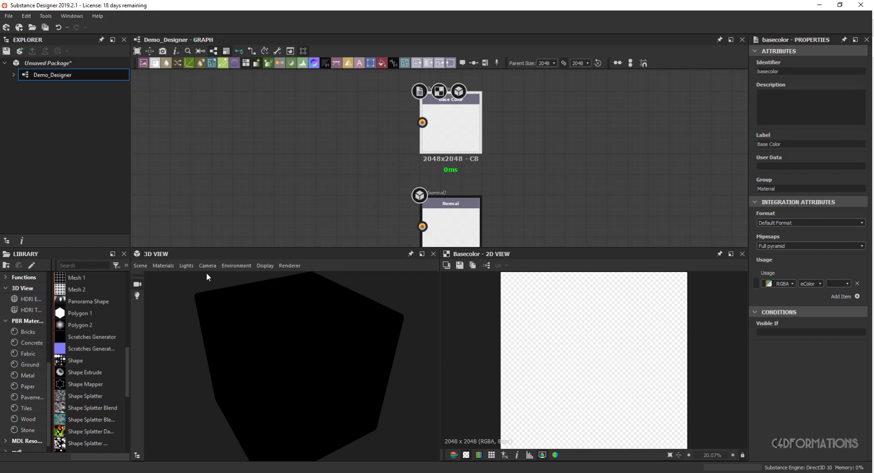
left_click(225, 264)
left_click(228, 278)
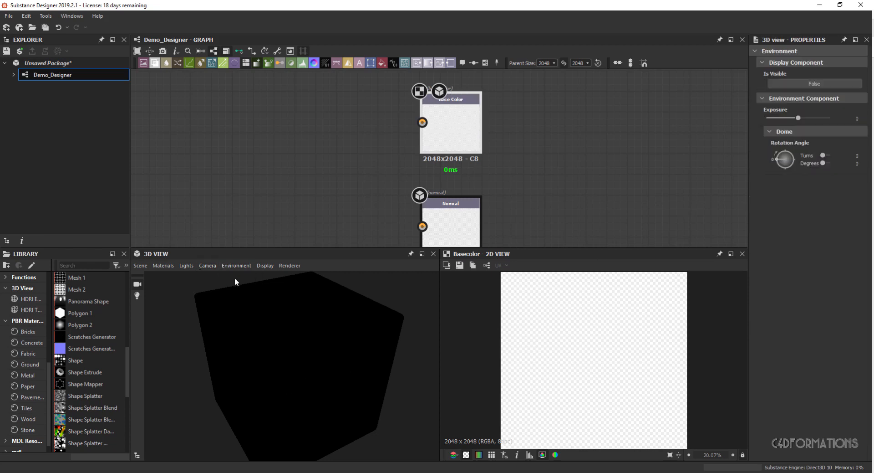
left_click(814, 83)
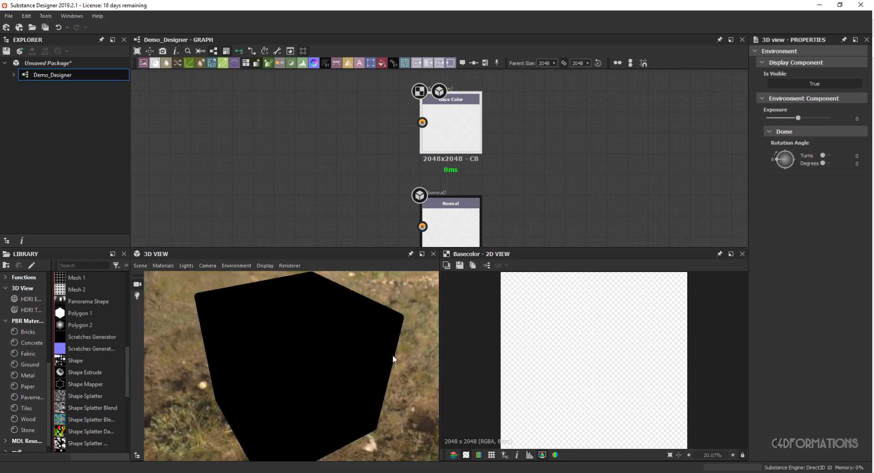
left_click_drag(408, 360, 268, 324)
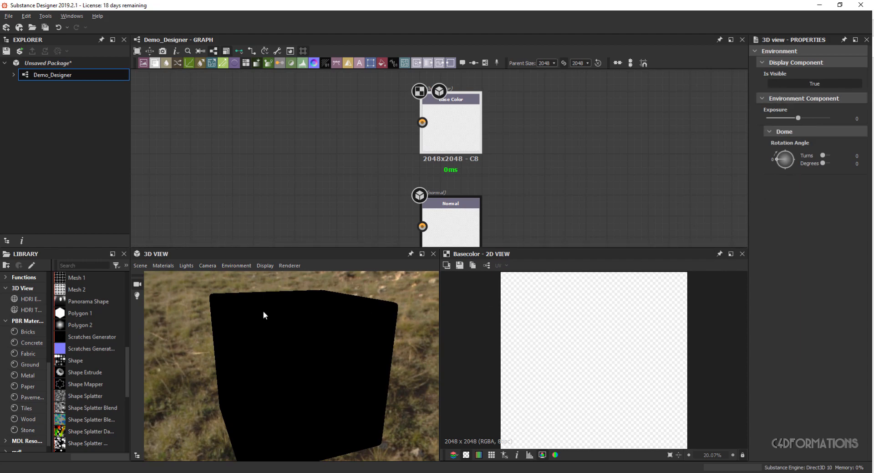
- Search the library for "env", collapse the PBR materials category and look through the category list
left_click(244, 265)
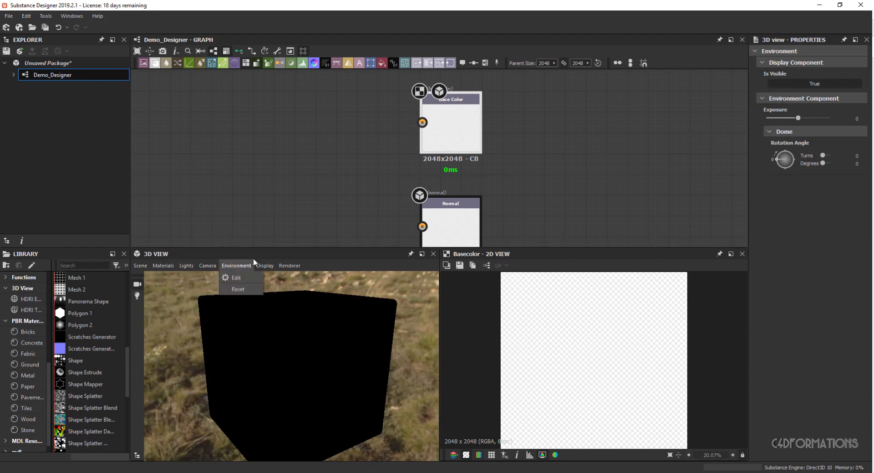
left_click(268, 254)
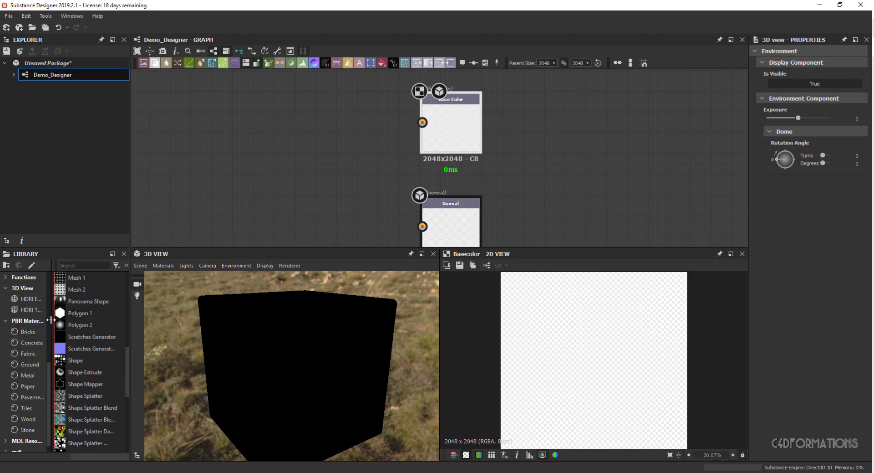
left_click(88, 266)
type("env")
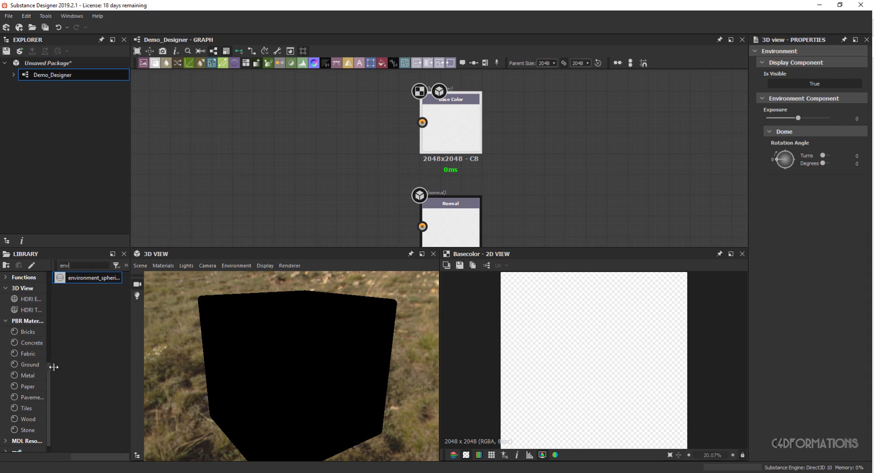
left_click(7, 320)
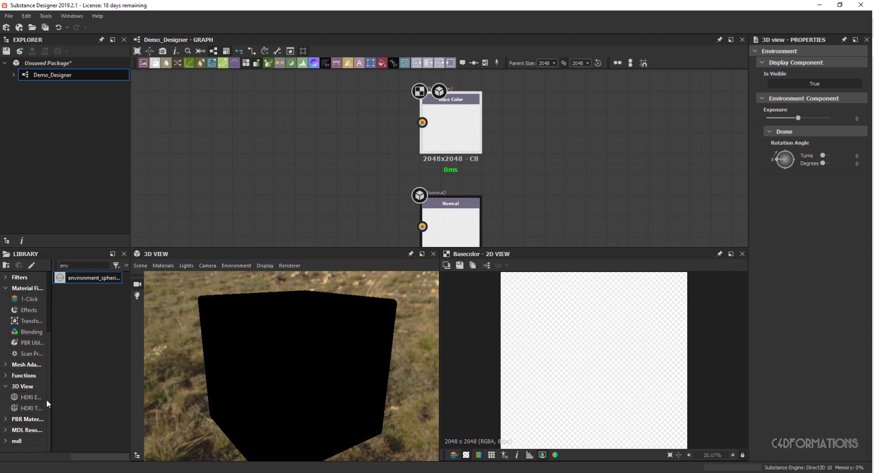
scroll(50, 395, "up", 5)
scroll(50, 352, "up", 3)
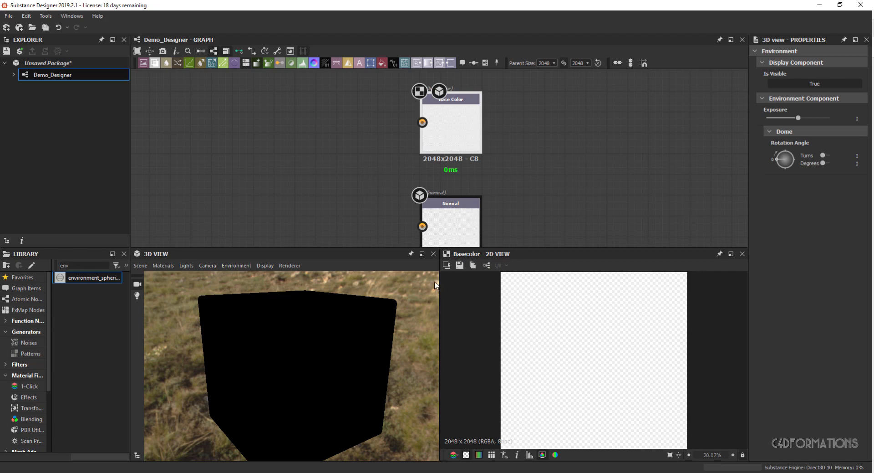
scroll(386, 165, "down", 1)
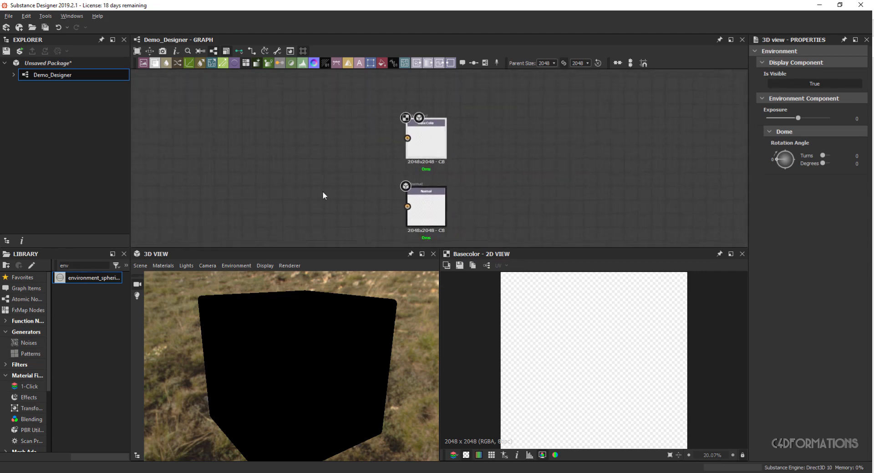
middle_click_drag(361, 189, 362, 164)
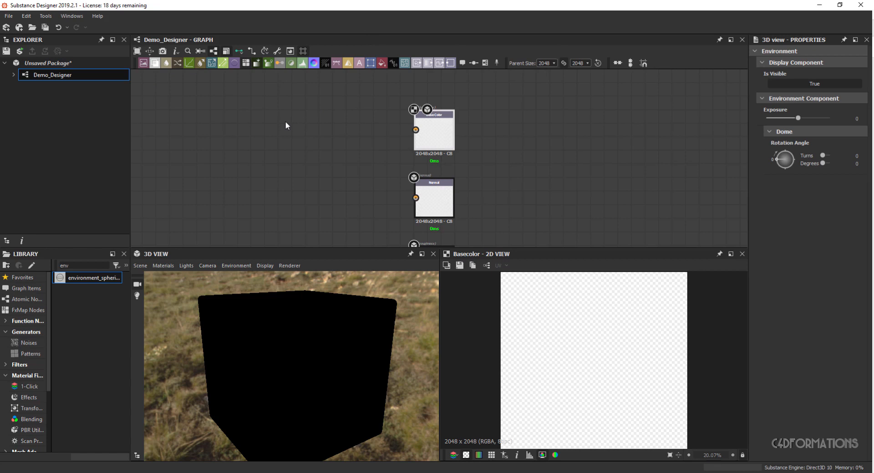
- Add a Uniform Color node, delete its automatic link to the Base Color output, and place it beside that output
key("space")
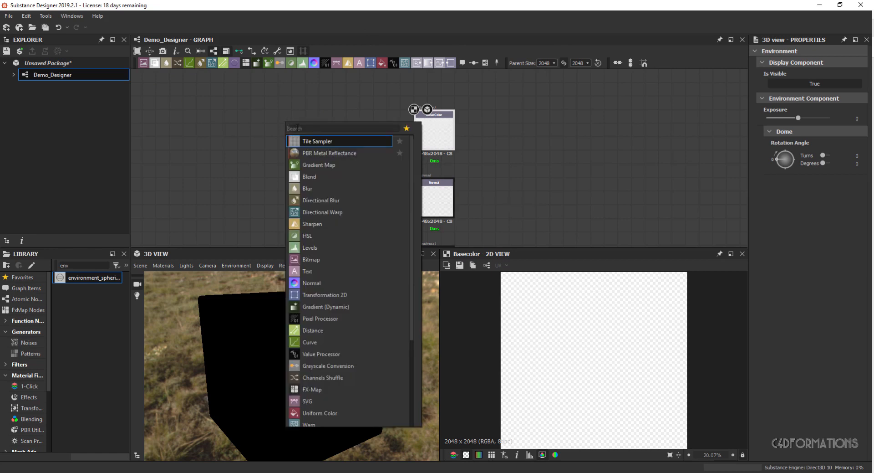
type("uni")
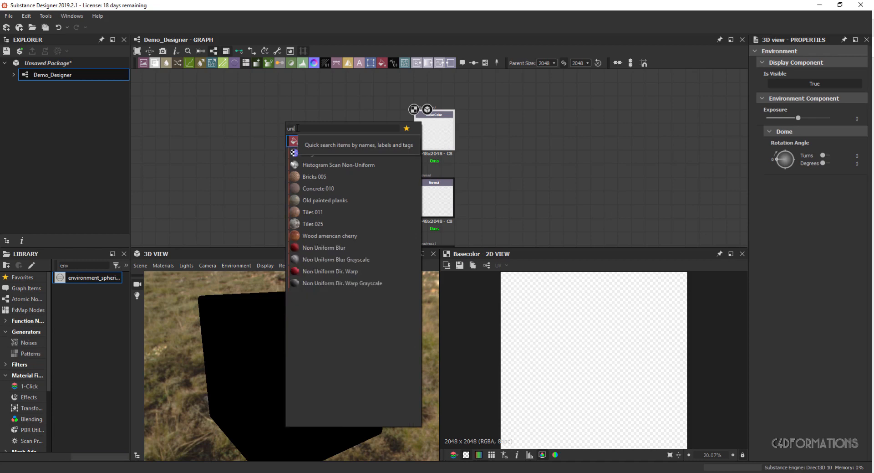
type("form")
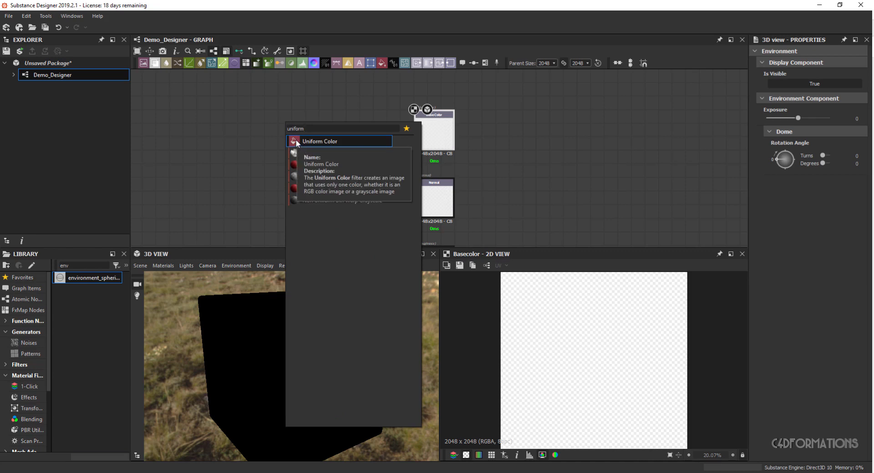
left_click(296, 139)
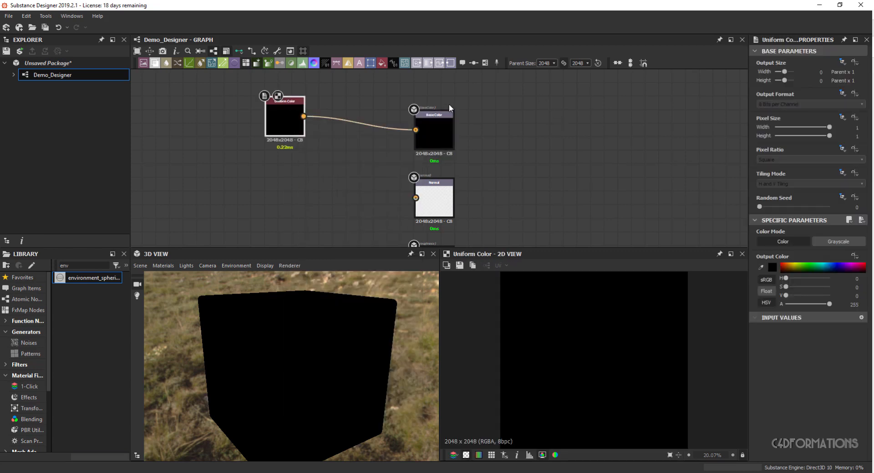
left_click(392, 129)
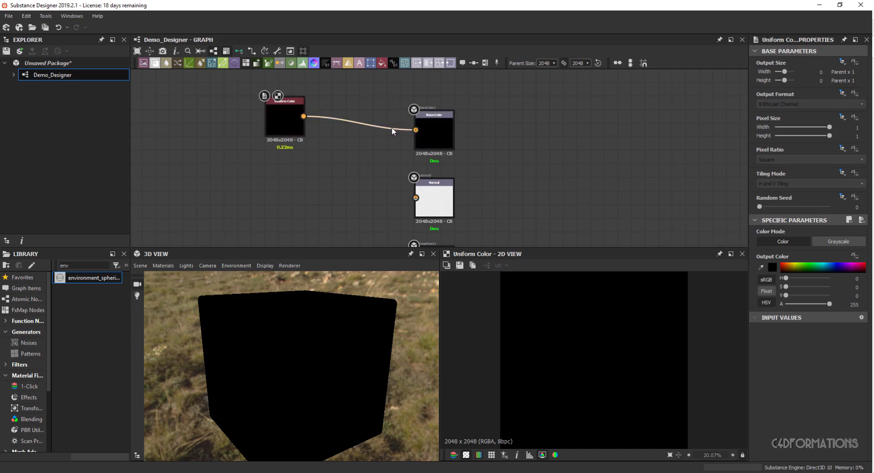
key("Delete")
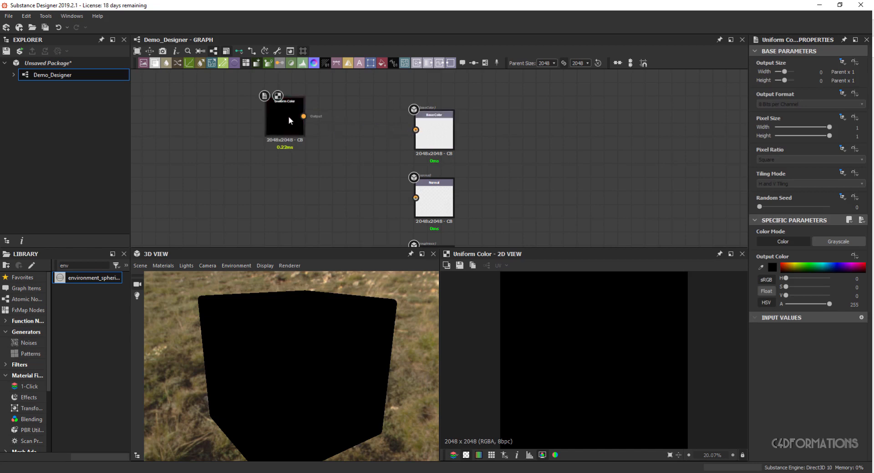
left_click_drag(289, 121, 364, 133)
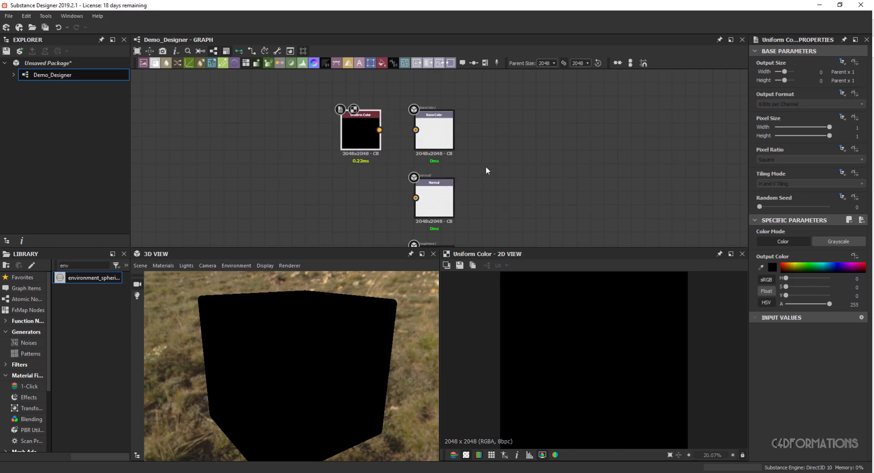
- Keep the Uniform Color node in Color mode and set its output color to orange (H 38, S 255, V 202)
left_click(827, 242)
left_click(783, 243)
left_click(809, 266)
left_click_drag(809, 266, 790, 265)
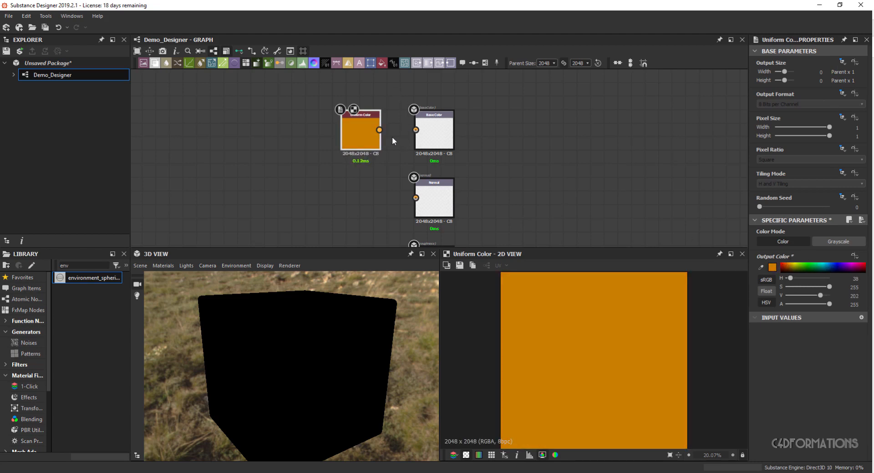
- Connect the orange Uniform Color node to the Base Color output and view the graph outputs in the 3D view
left_click_drag(380, 130, 416, 131)
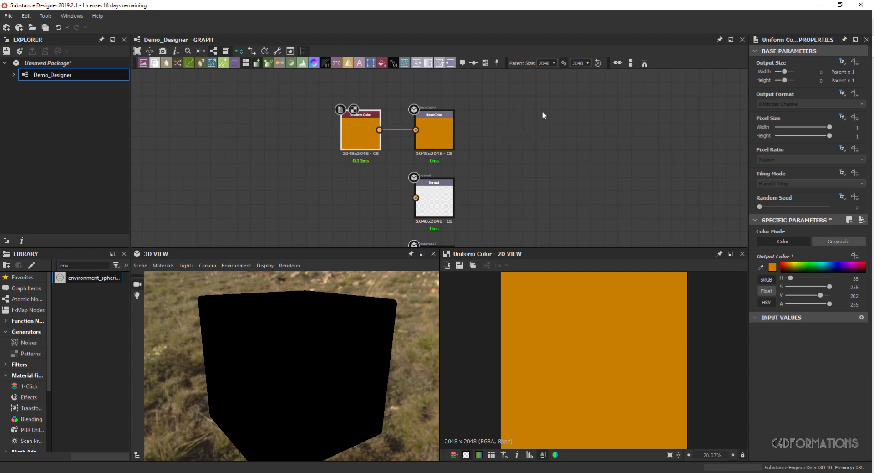
right_click(516, 126)
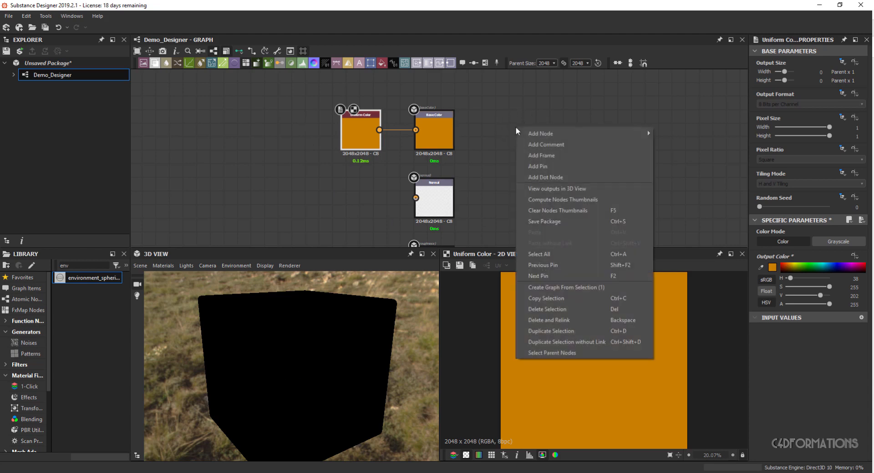
left_click(560, 190)
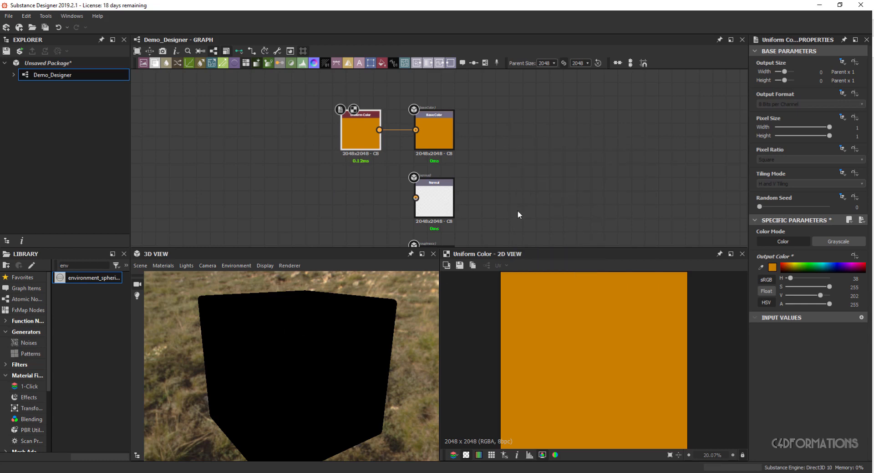
- Try adding an atomic Normal node beside the Normal output, and delete it
middle_click_drag(494, 205, 487, 119)
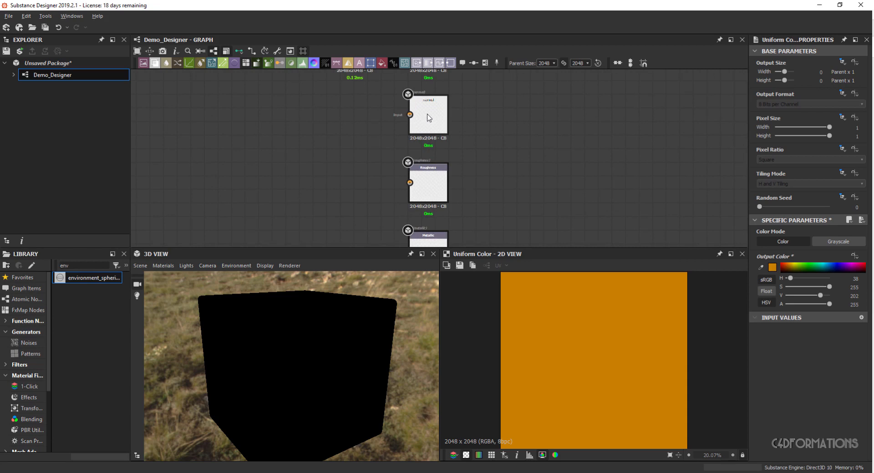
scroll(428, 118, "up", 4)
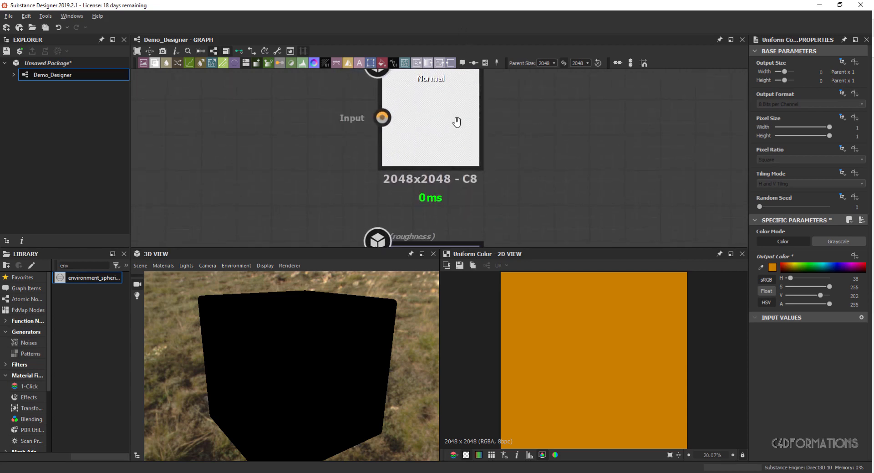
middle_click_drag(457, 122, 463, 143)
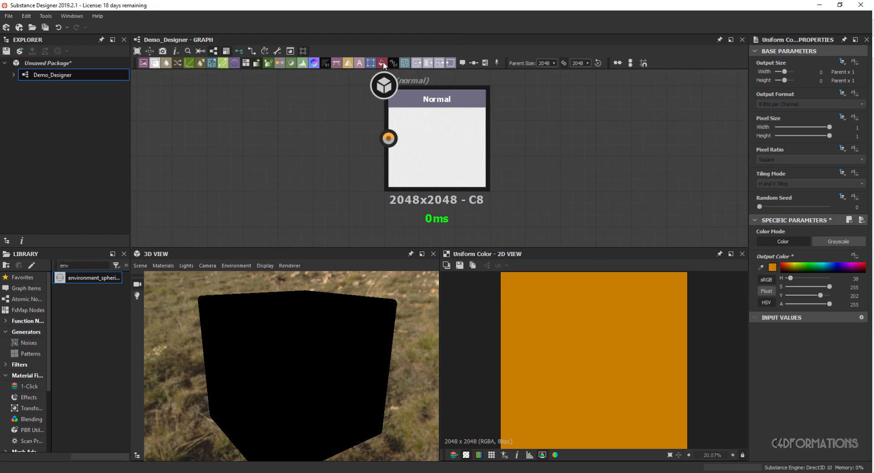
right_click(310, 130)
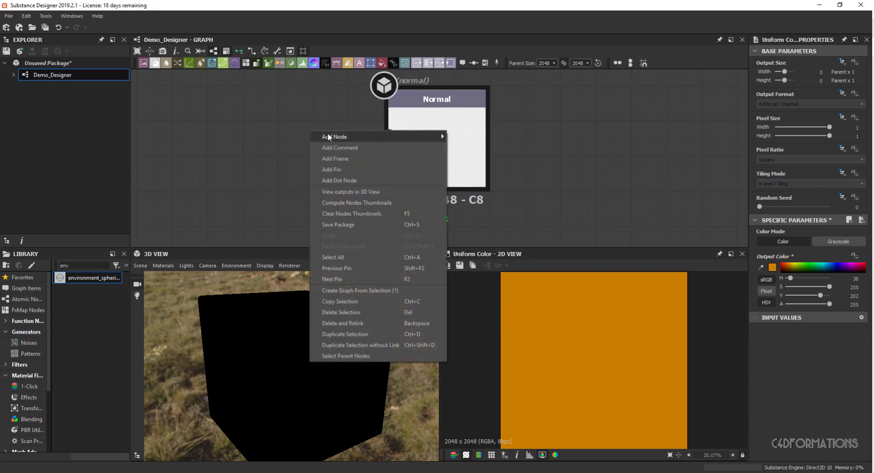
mouse_move(337, 137)
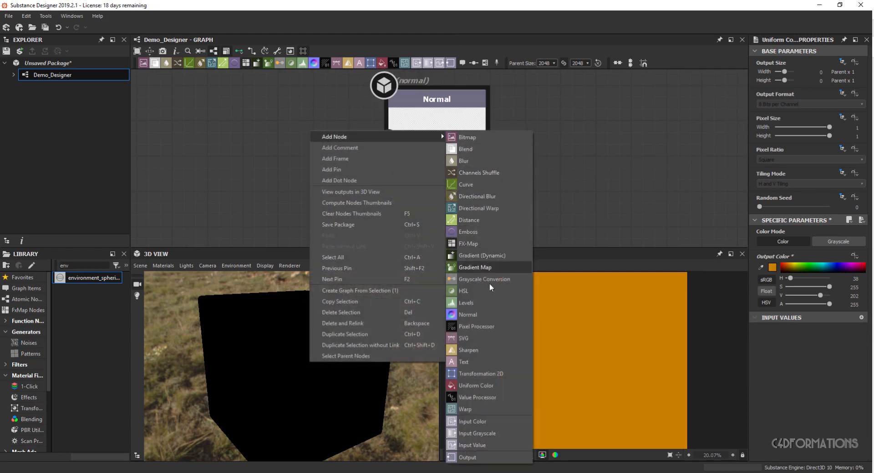
left_click(485, 316)
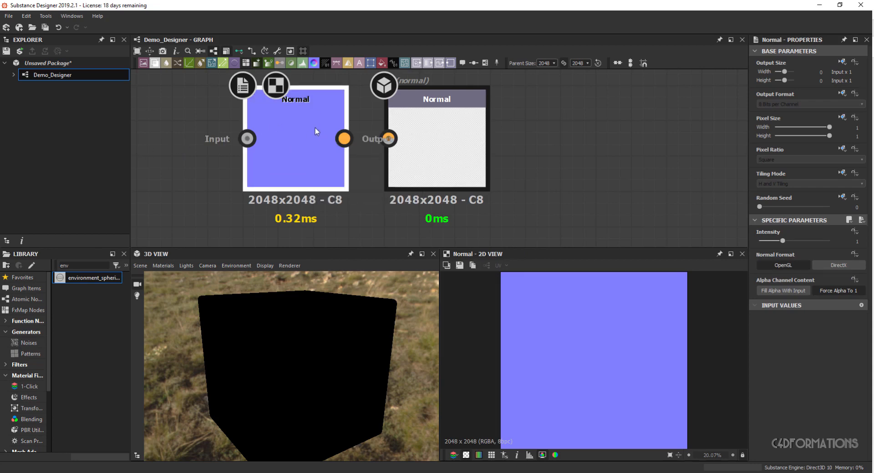
key("Delete")
- Search the node list for "normal", read the Height to Normal World Units description, and close the list without adding a node
key("space")
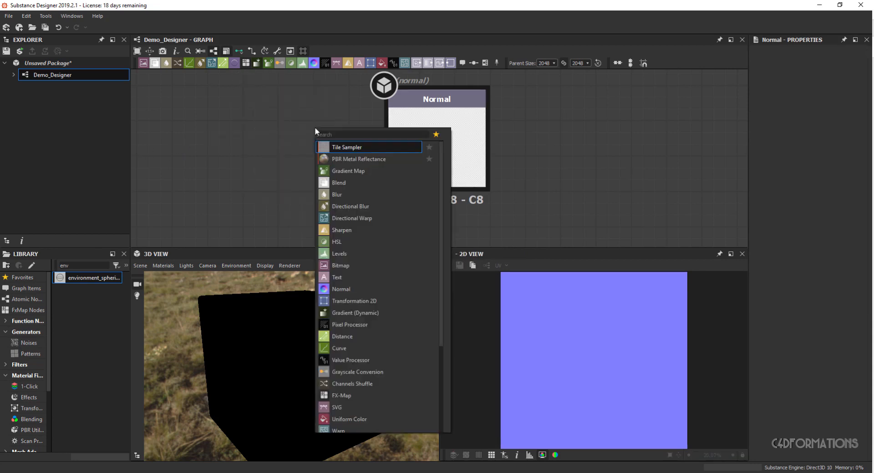
type("normal")
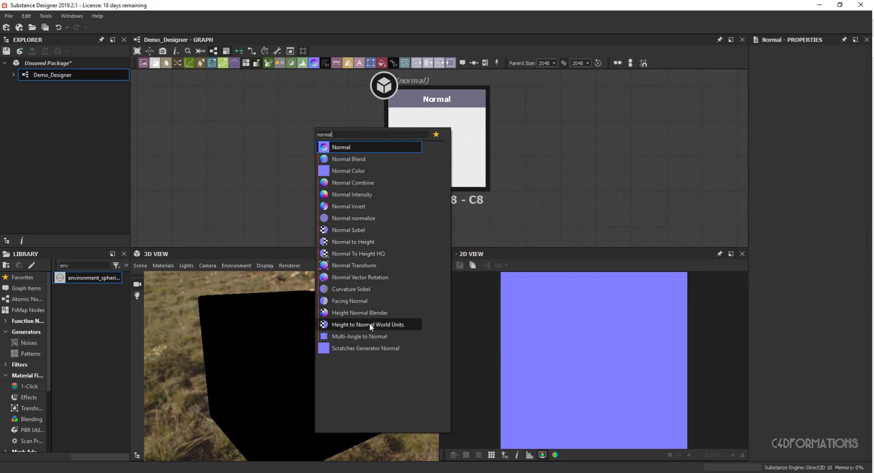
mouse_move(370, 325)
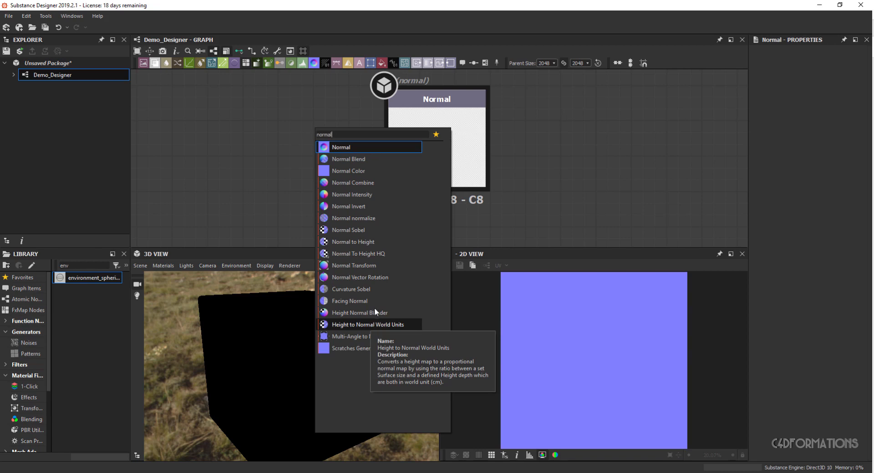
left_click(538, 133)
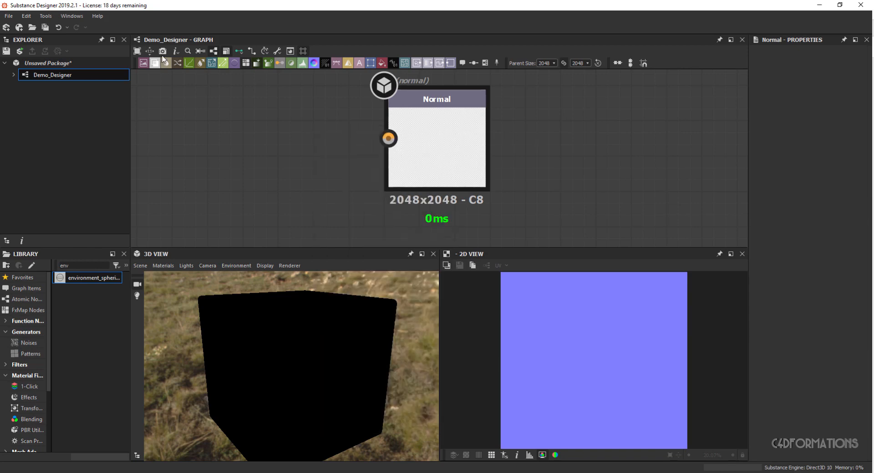
- Open the online documentation, look through the Substance Designer guide's Substance Graphs and Functions sections, and return to Substance Designer
left_click(97, 16)
left_click(110, 26)
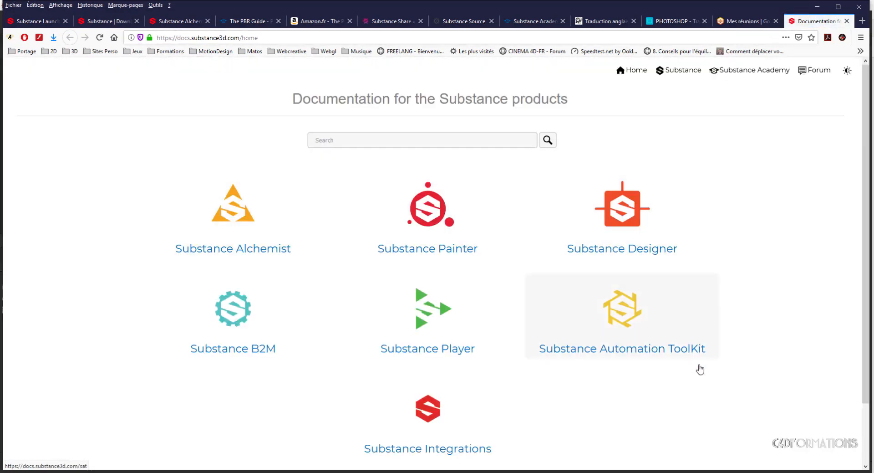
left_click(622, 251)
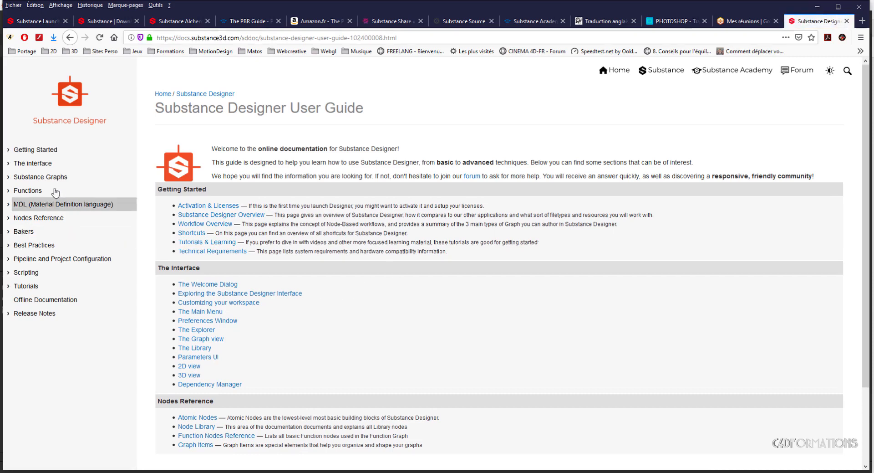
left_click(22, 182)
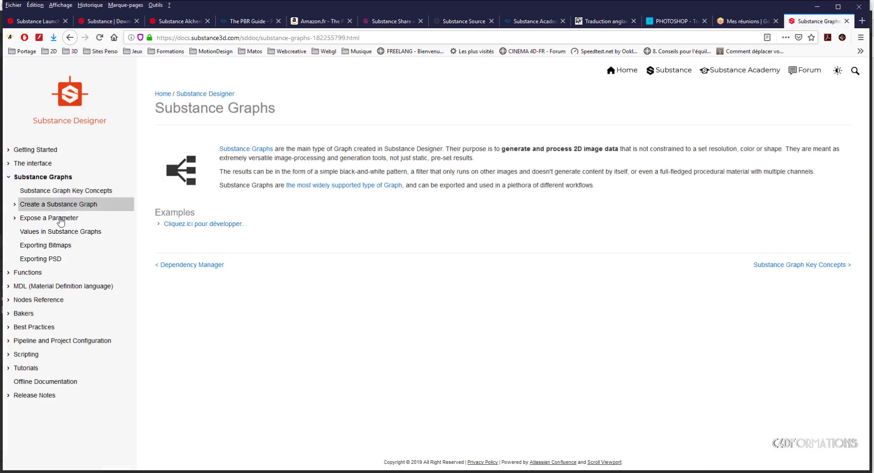
left_click(130, 272)
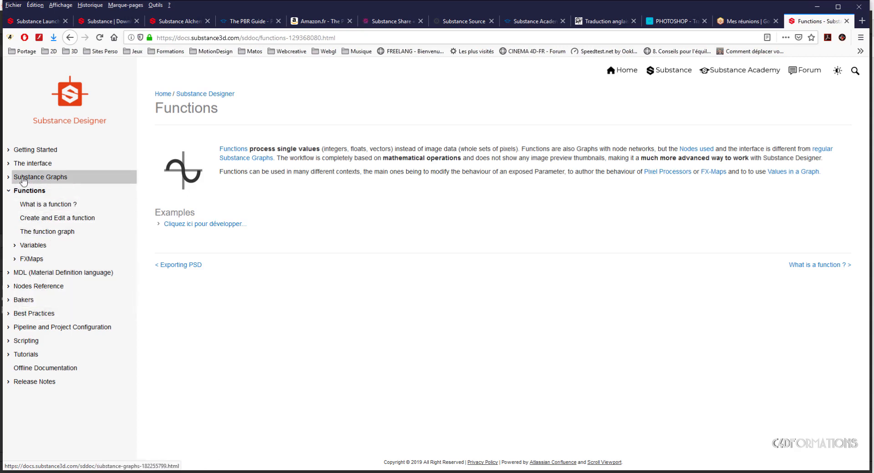
left_click(9, 178)
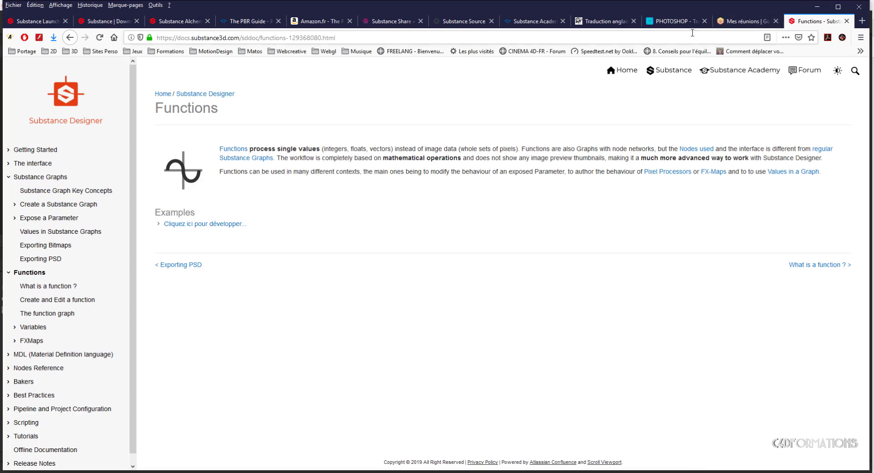
left_click(818, 7)
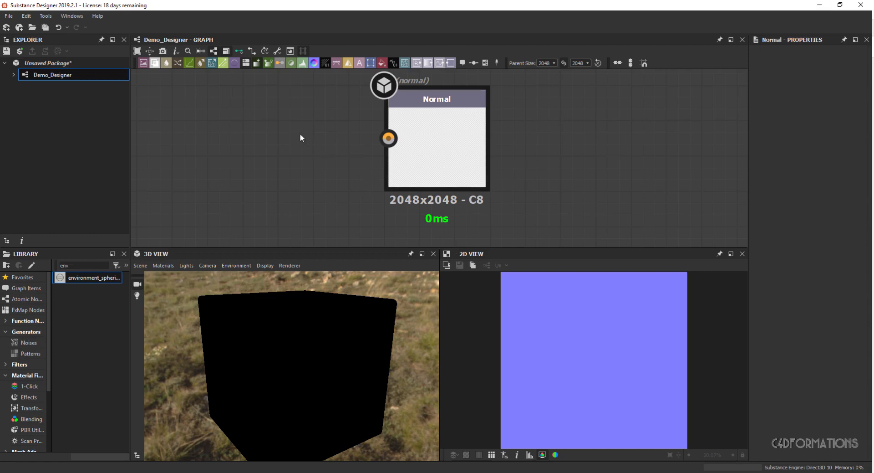
- Add a Normal Color node and connect it to the Normal output
key("space")
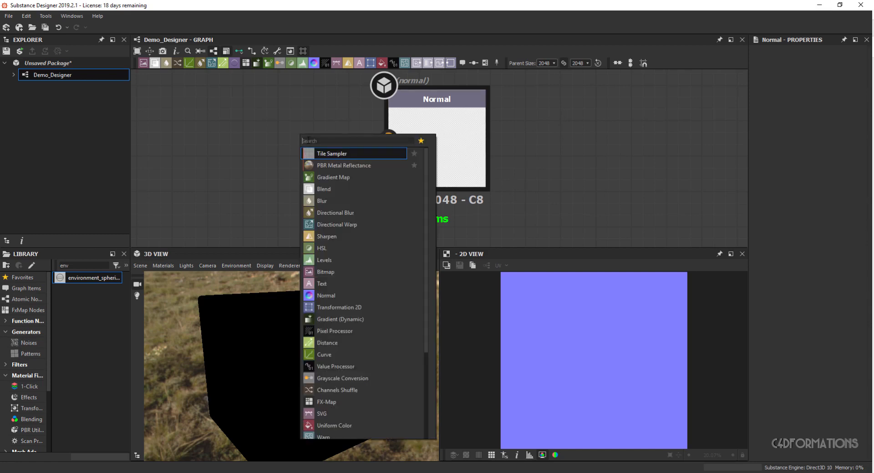
type("normal")
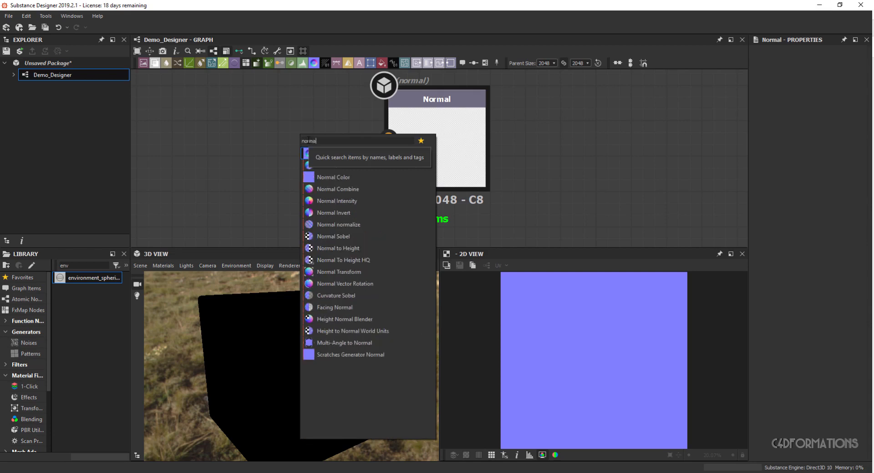
left_click(339, 177)
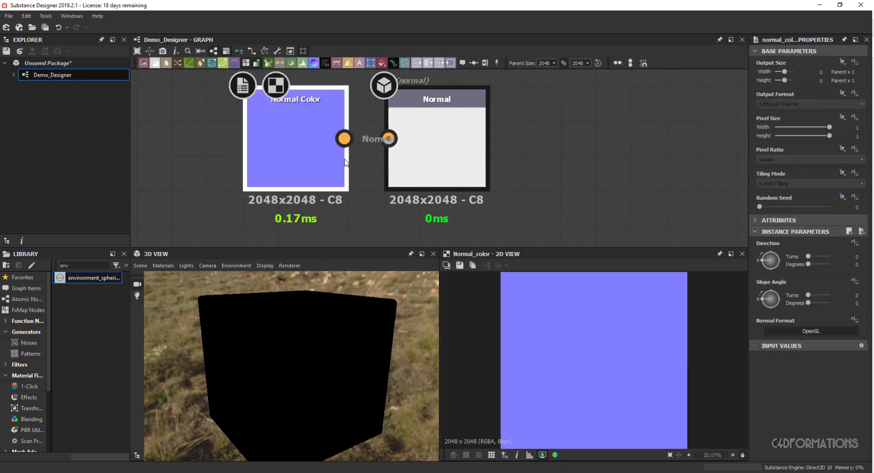
left_click_drag(346, 140, 388, 139)
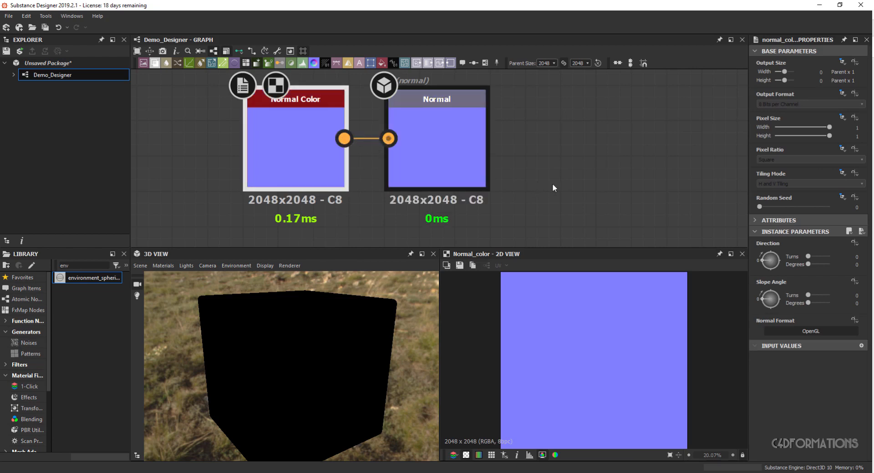
- Add a second Uniform Color node beside the Roughness output
scroll(535, 183, "down", 2)
middle_click_drag(428, 207, 425, 97)
scroll(451, 139, "down", 1)
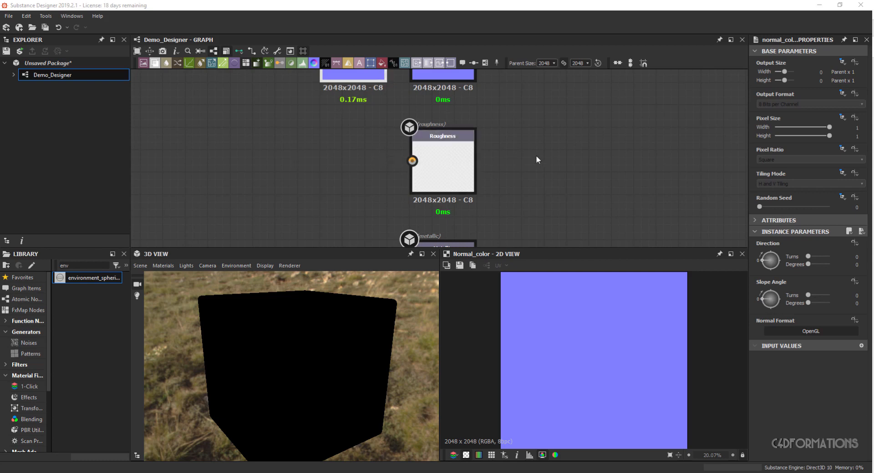
scroll(537, 160, "down", 5)
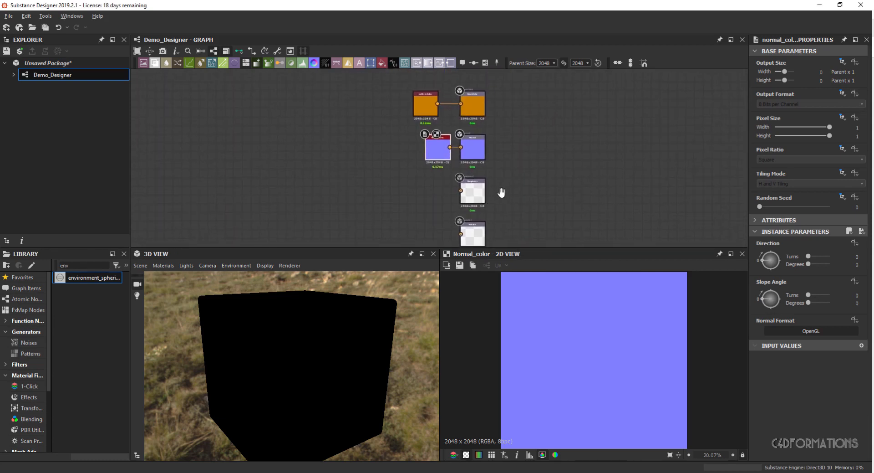
middle_click_drag(540, 187, 522, 148)
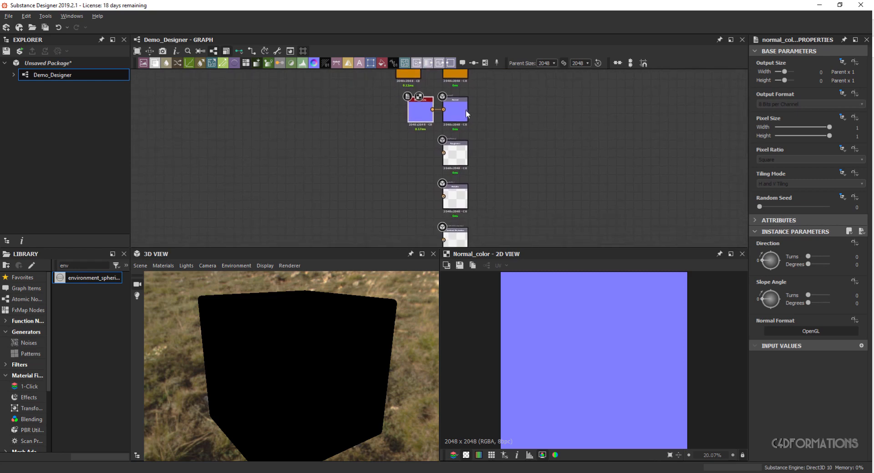
left_click_drag(382, 63, 423, 157)
middle_click_drag(470, 152, 440, 145)
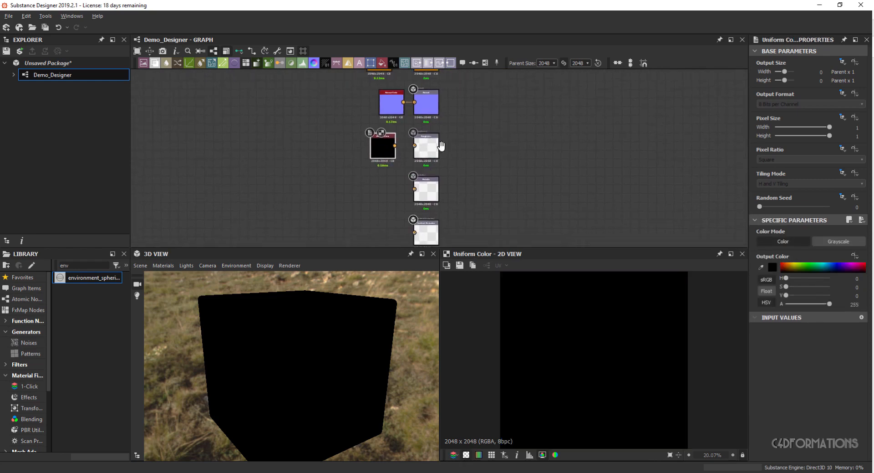
- Connect the second Uniform Color node to the Roughness output and set it to grayscale with a luminance of 70
scroll(415, 147, "up", 5)
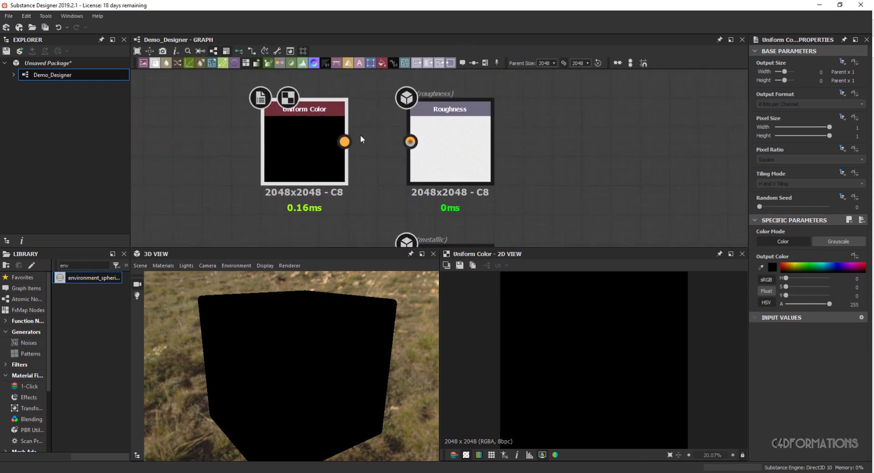
left_click_drag(345, 141, 410, 144)
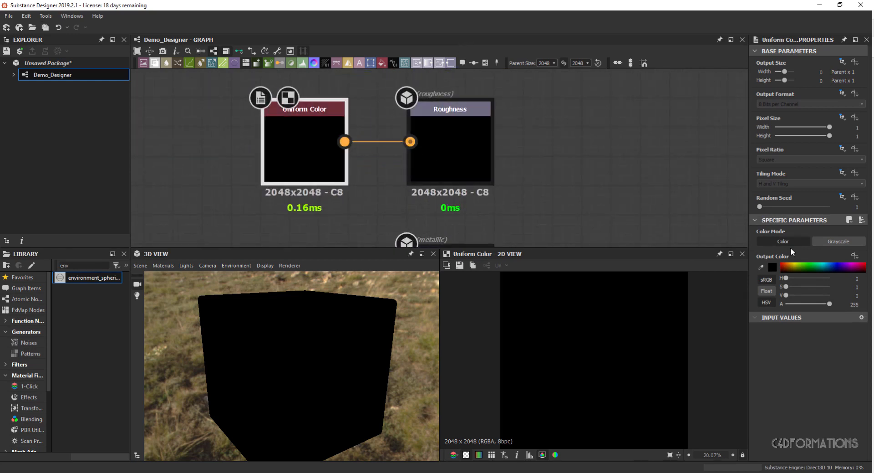
left_click(832, 242)
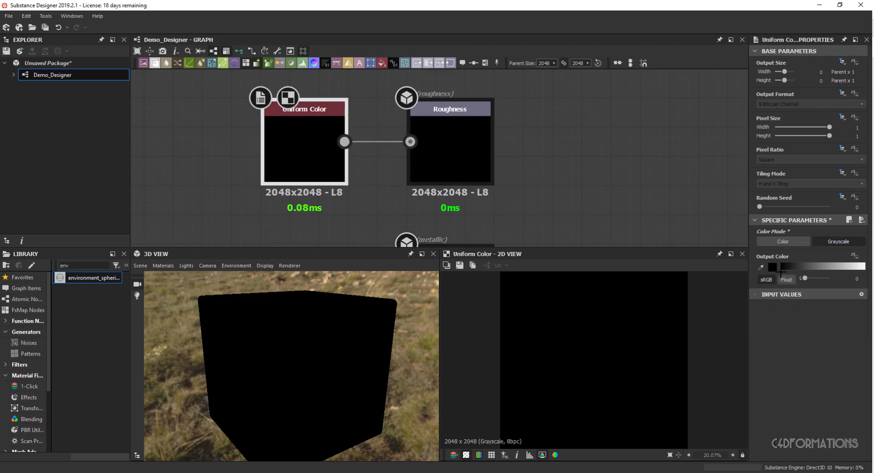
left_click_drag(780, 271, 805, 270)
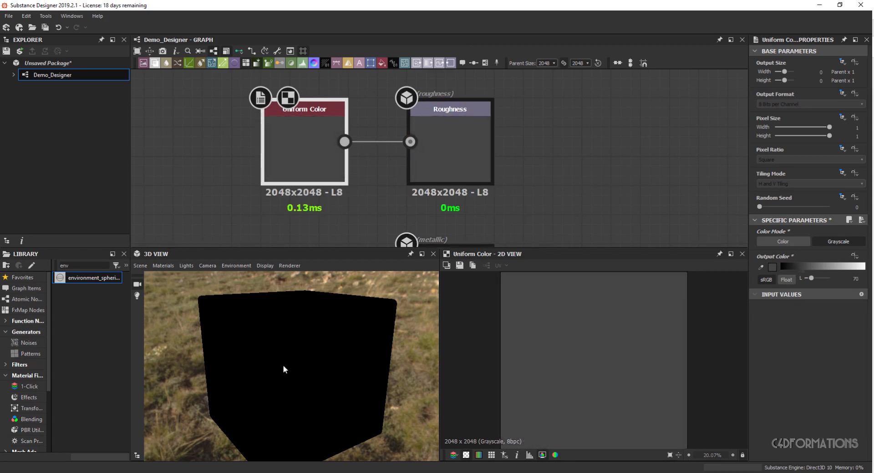
- Display the graph's outputs on the cube in the 3D view
right_click(515, 151)
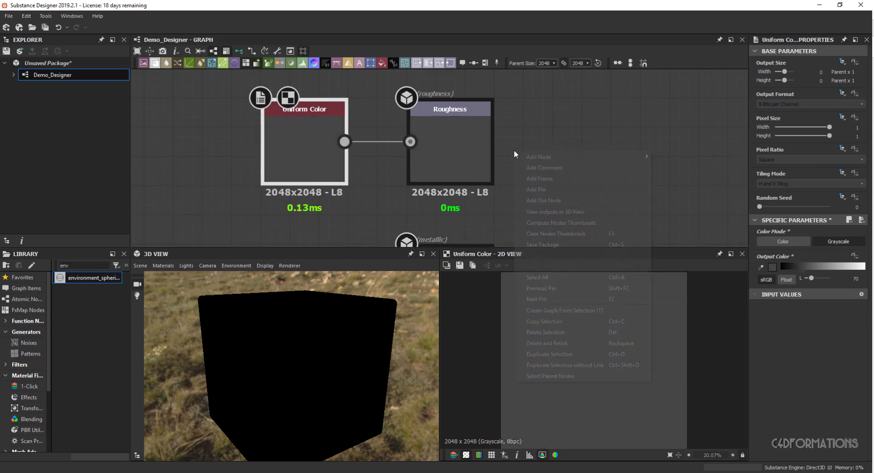
left_click(549, 212)
- Feed the Metallic output with a duplicate of the roughness Uniform Color node set to a luminance of 0
middle_click_drag(524, 189, 521, 98)
scroll(521, 141, "down", 3)
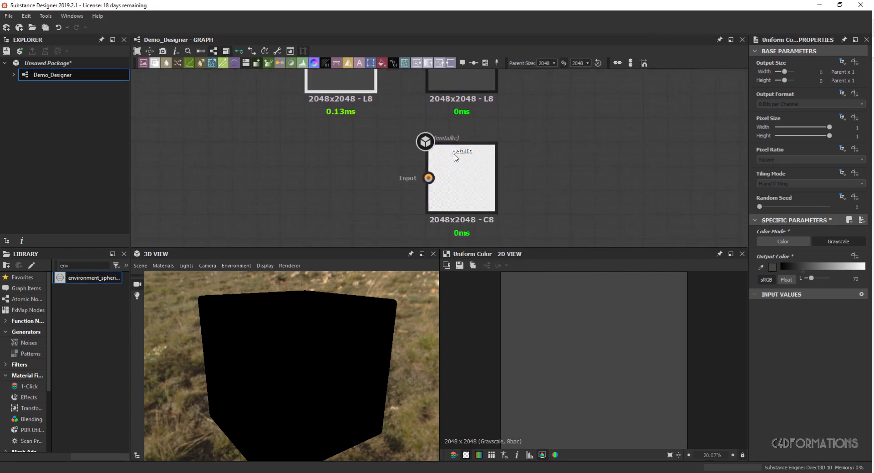
middle_click_drag(520, 148, 520, 171)
scroll(531, 170, "down", 2)
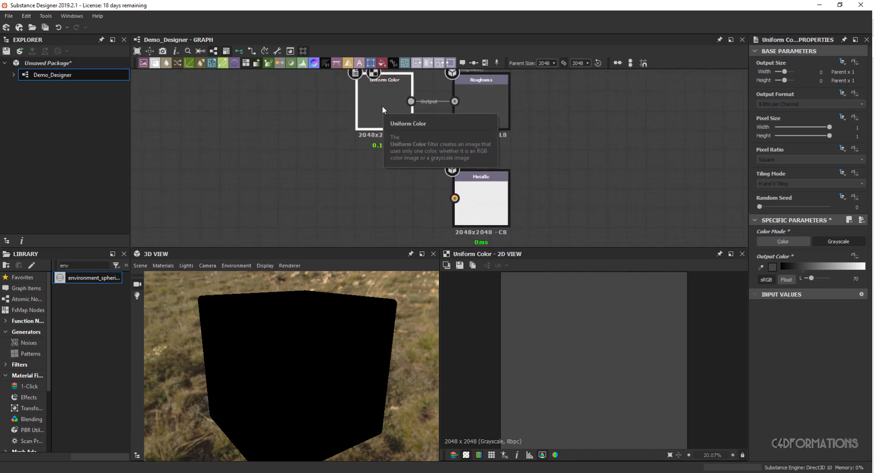
key("ctrl+d")
left_click_drag(433, 156, 378, 194)
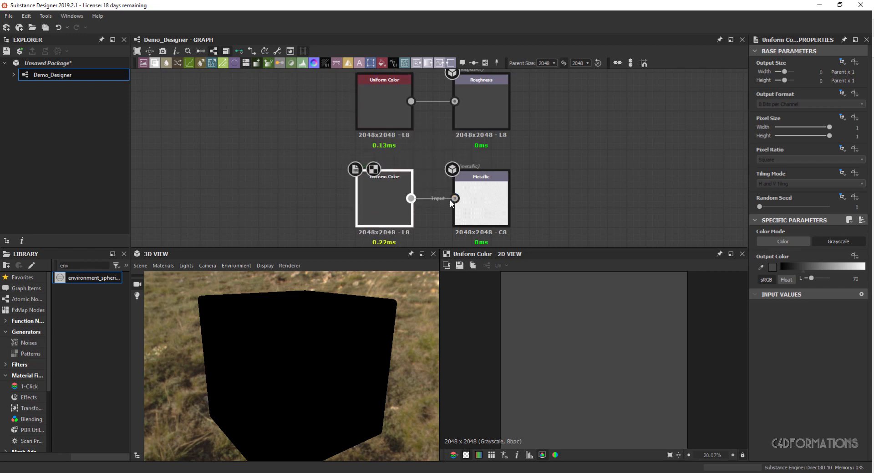
left_click_drag(452, 203, 455, 198)
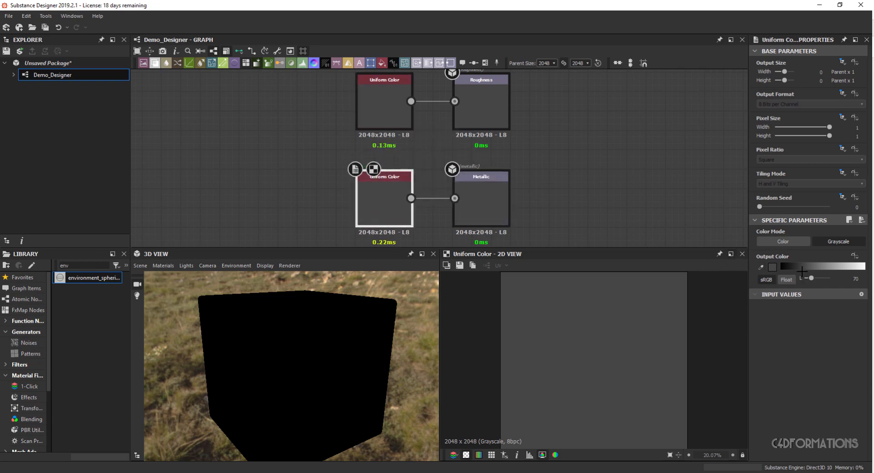
left_click_drag(802, 271, 777, 270)
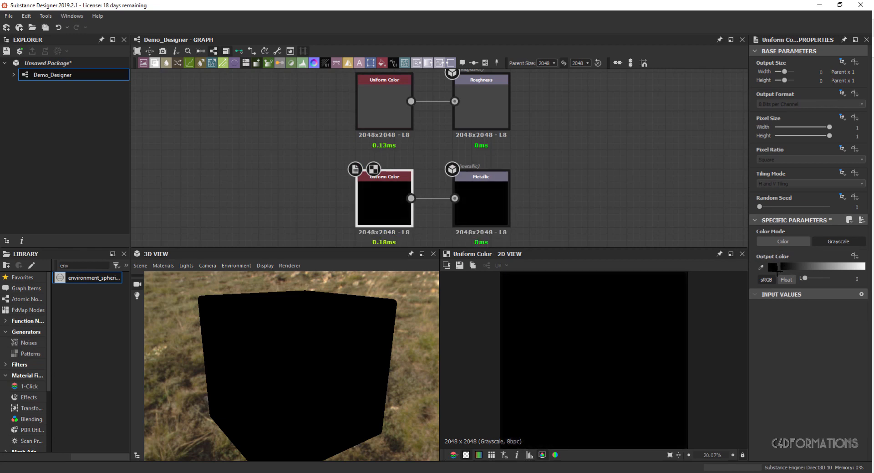
- Feed the Ambient Occlusion output with another duplicate of the roughness Uniform Color node set to a luminance of 255
middle_click_drag(558, 185, 545, 74)
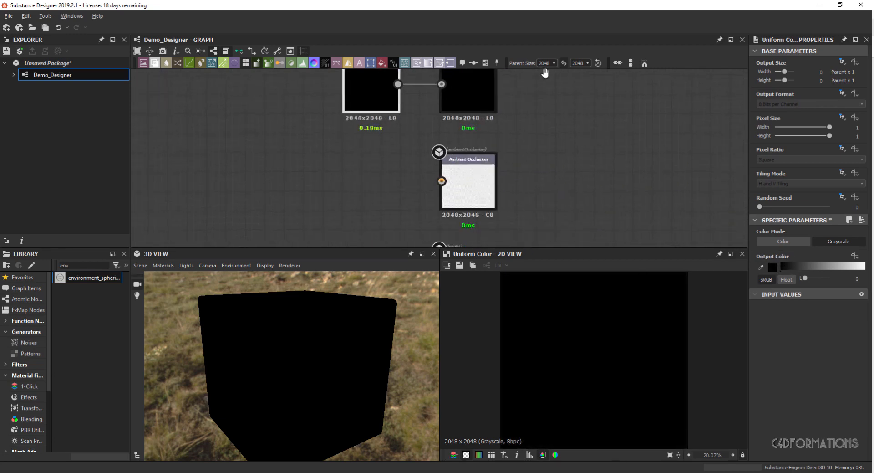
middle_click_drag(543, 141, 551, 118)
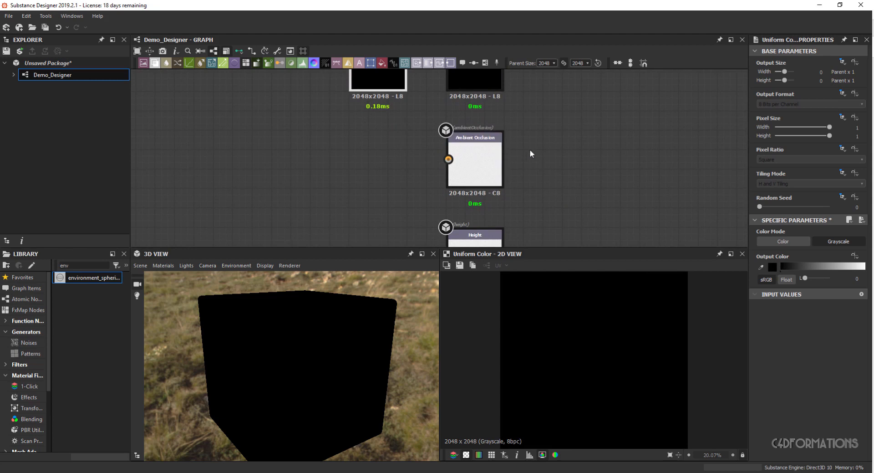
middle_click_drag(550, 153, 551, 240)
middle_click_drag(545, 188, 545, 207)
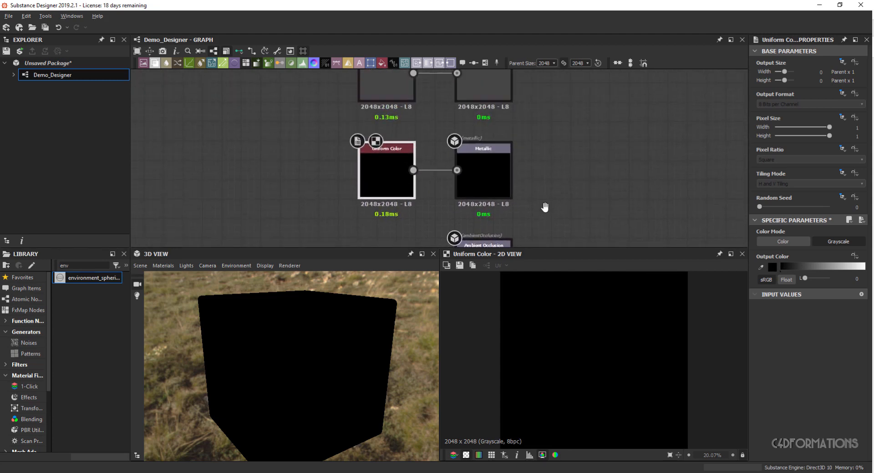
scroll(556, 193, "down", 2)
left_click(431, 103)
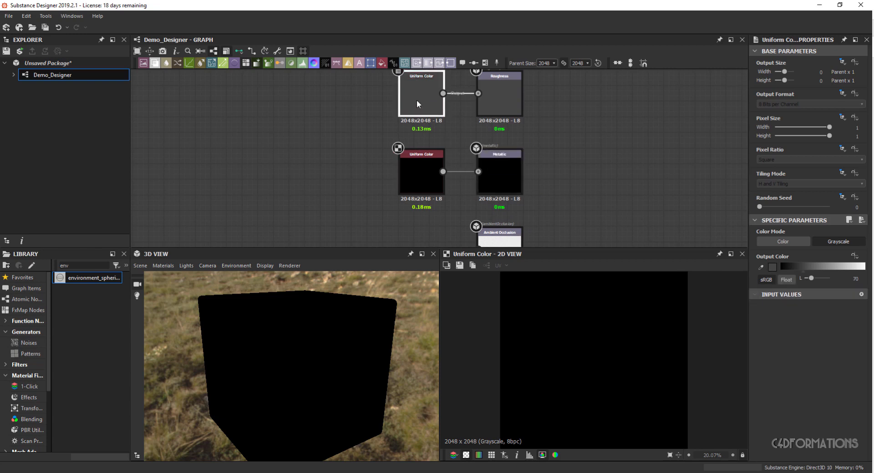
key("ctrl+d")
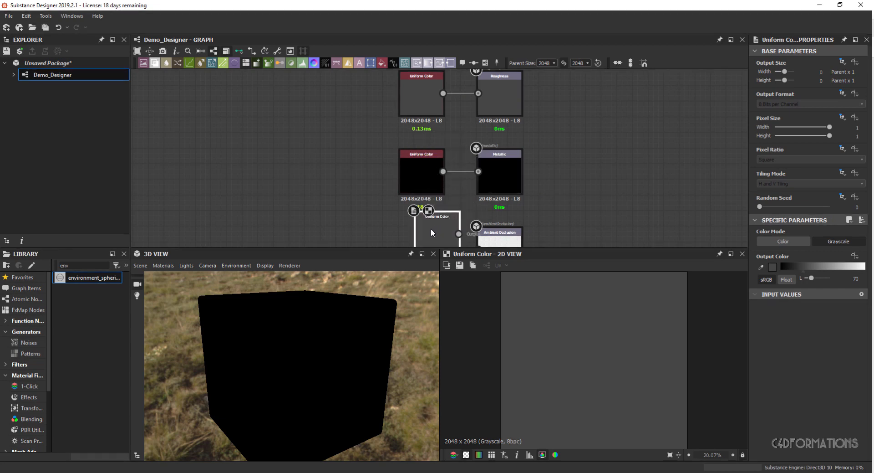
left_click_drag(431, 230, 422, 233)
middle_click_drag(512, 201, 468, 86)
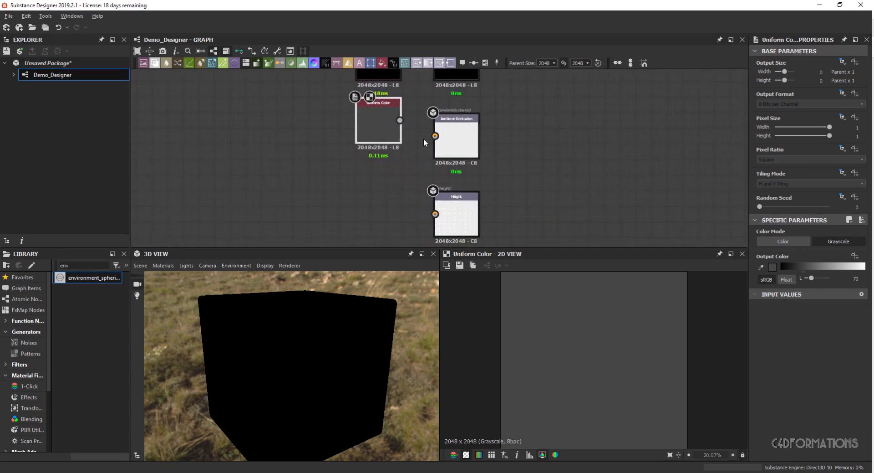
left_click_drag(379, 122, 384, 128)
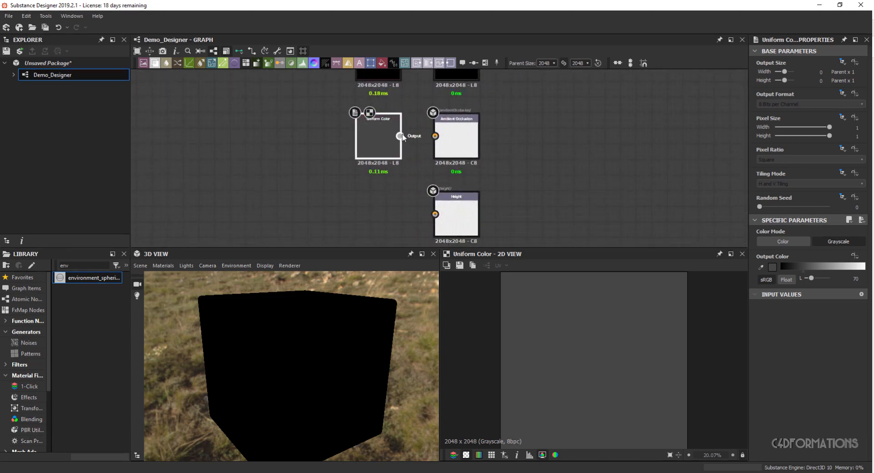
left_click_drag(437, 143, 435, 136)
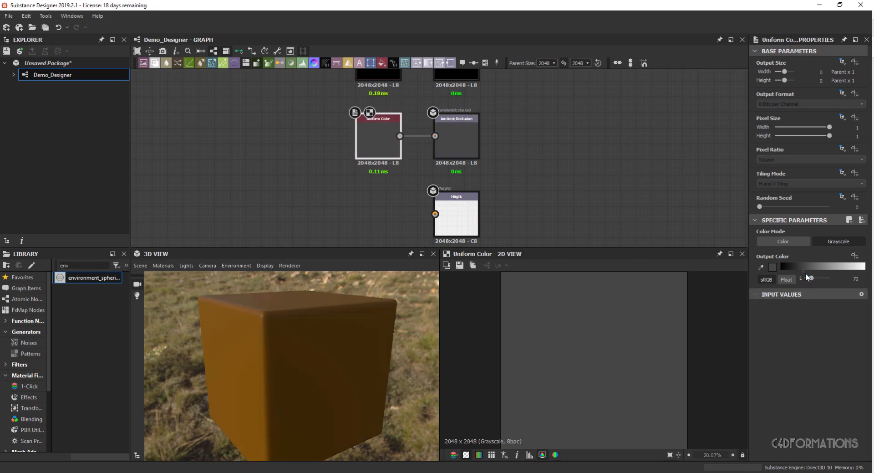
left_click_drag(804, 267, 860, 266)
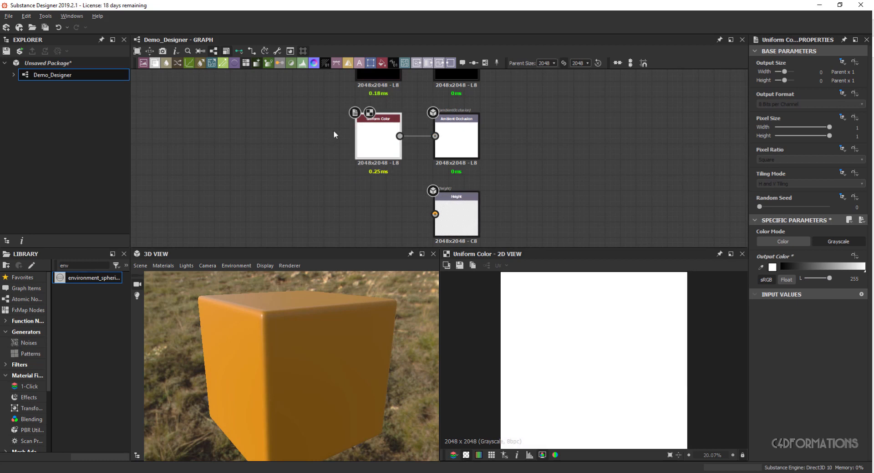
- Preview the Ambient Occlusion output in the 2D view and inspect the cube's shading from a higher angle in the 3D view
double_click(470, 140)
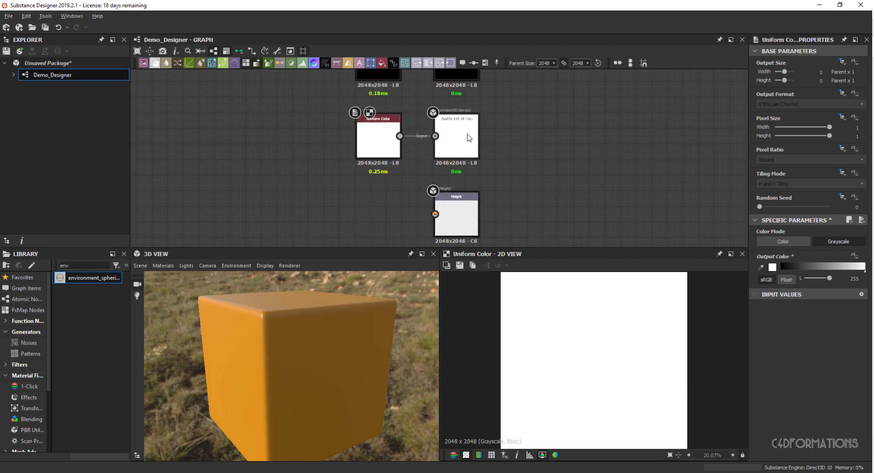
scroll(567, 130, "down", 1)
middle_click_drag(519, 146, 503, 136)
middle_click_drag(486, 173, 494, 136)
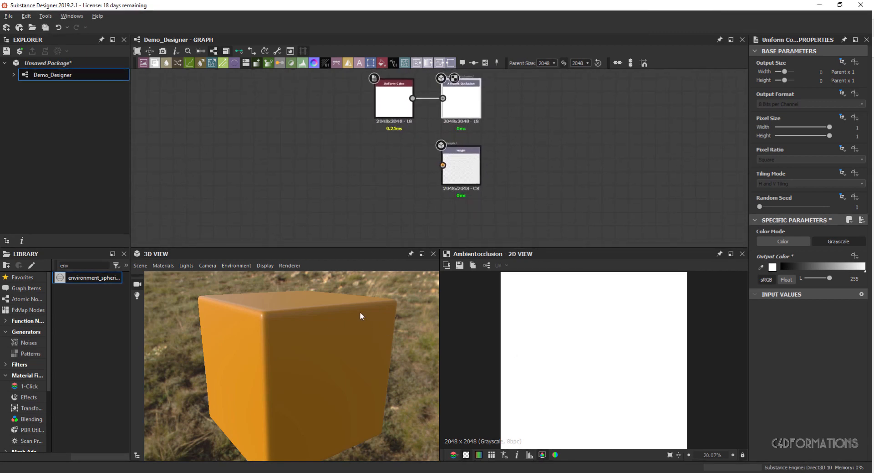
mouse_move(359, 312)
left_mouse_down()
mouse_move(350, 318)
mouse_move(355, 310)
left_mouse_up()
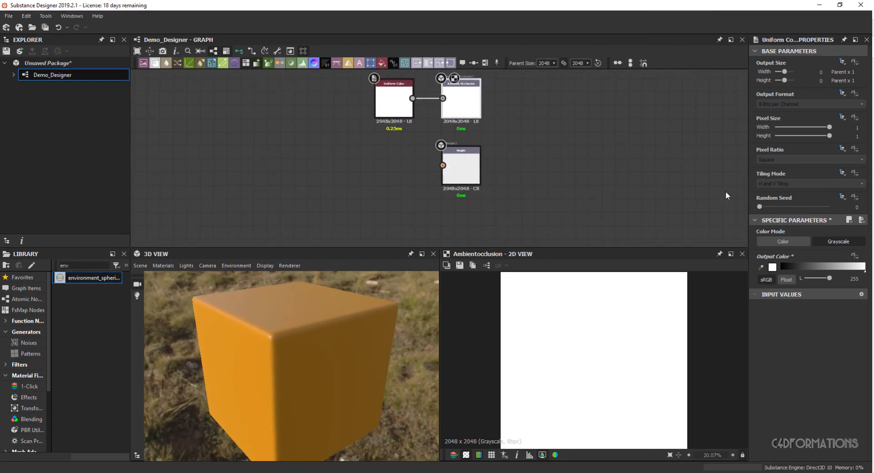
- Feed the Height output with a duplicate of the ambient occlusion Uniform Color node set to a luminance of 153
left_click(395, 110)
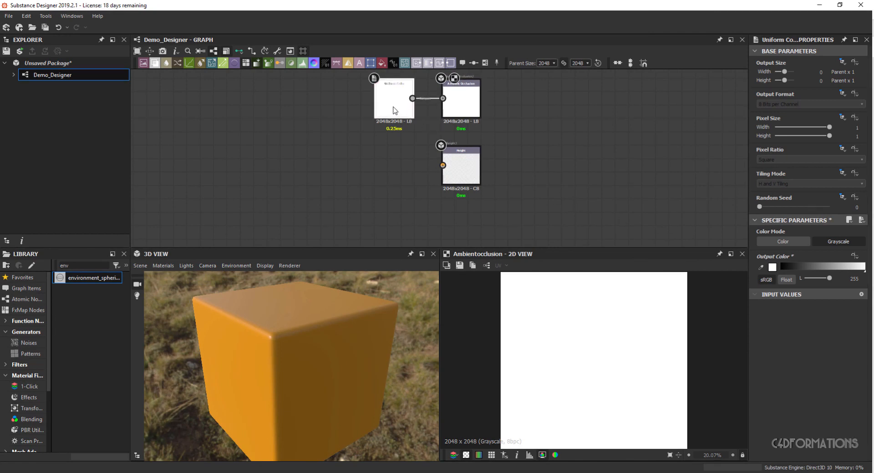
key("ctrl+d")
mouse_move(443, 160)
left_mouse_down()
mouse_move(396, 168)
mouse_move(443, 166)
left_mouse_up()
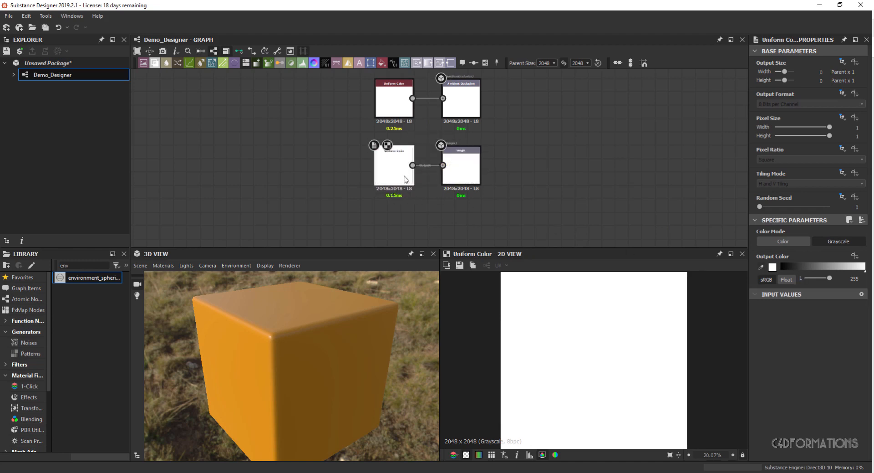
left_click_drag(832, 278, 819, 278)
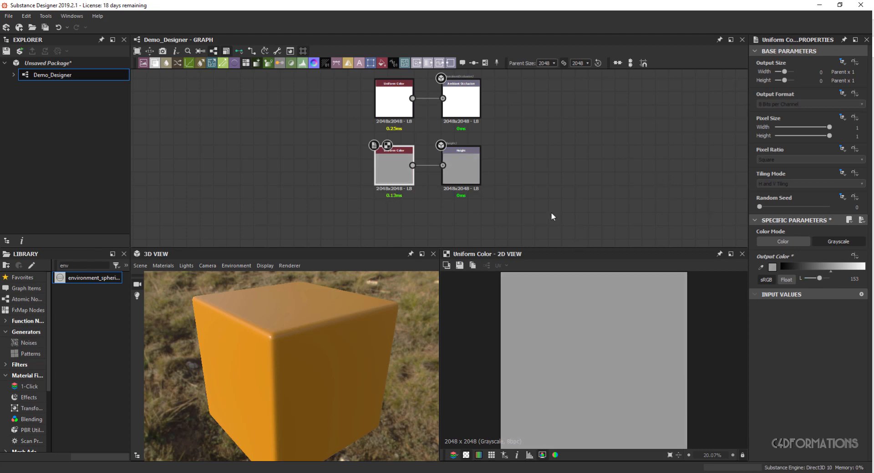
- Check the entries listed under Demo_Designer in the explorer and review the connected node pairs from Normal down to Height
middle_click_drag(539, 138, 536, 174)
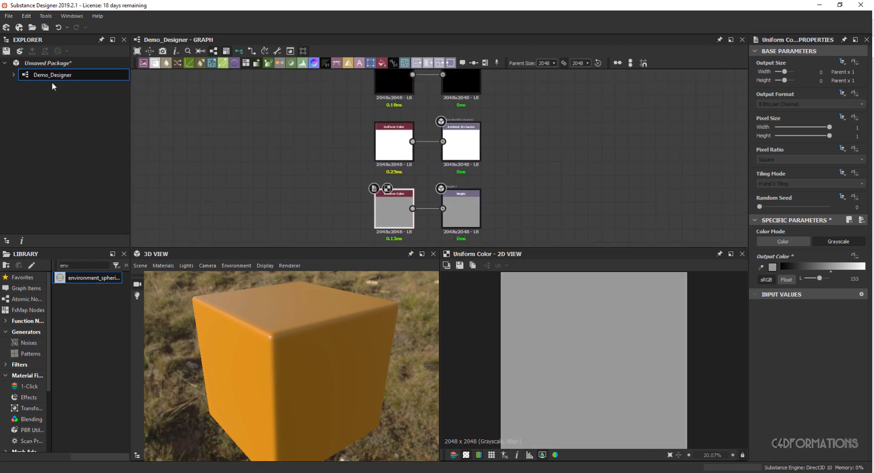
left_click(13, 75)
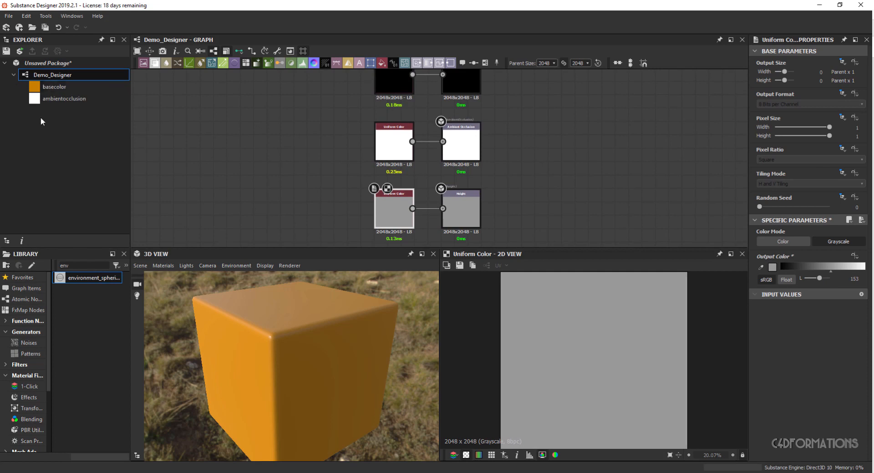
left_click(14, 74)
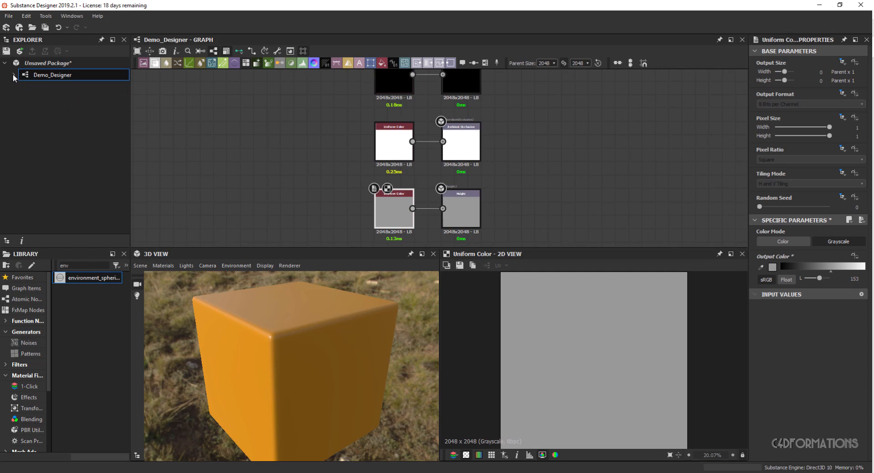
scroll(458, 163, "down", 4)
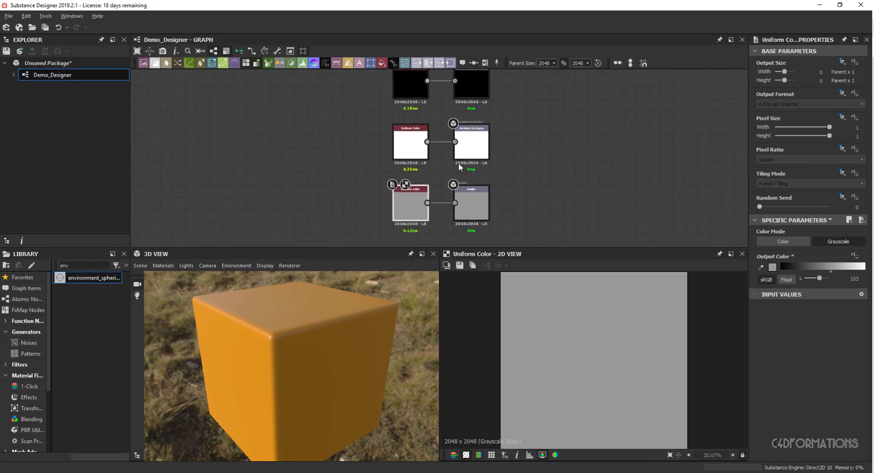
middle_click_drag(499, 154, 504, 120)
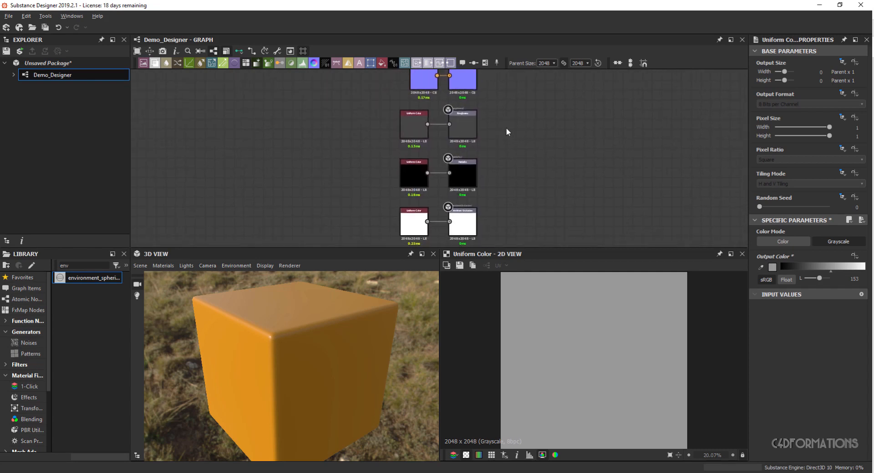
mouse_move(486, 149)
middle_mouse_down()
mouse_move(484, 140)
mouse_move(483, 159)
middle_mouse_up()
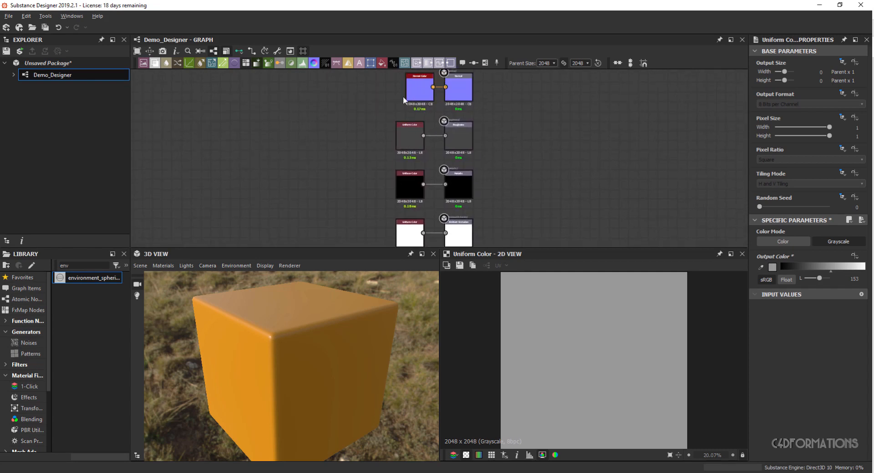
middle_click_drag(517, 181, 479, 163)
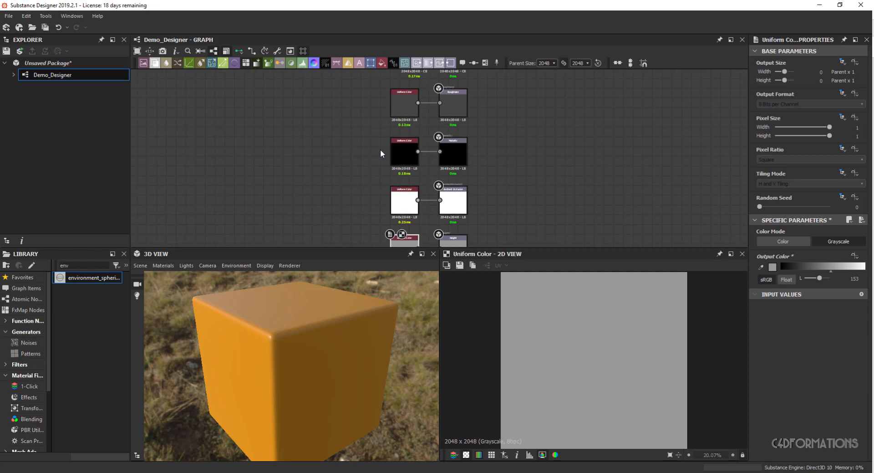
middle_click_drag(499, 200, 521, 185)
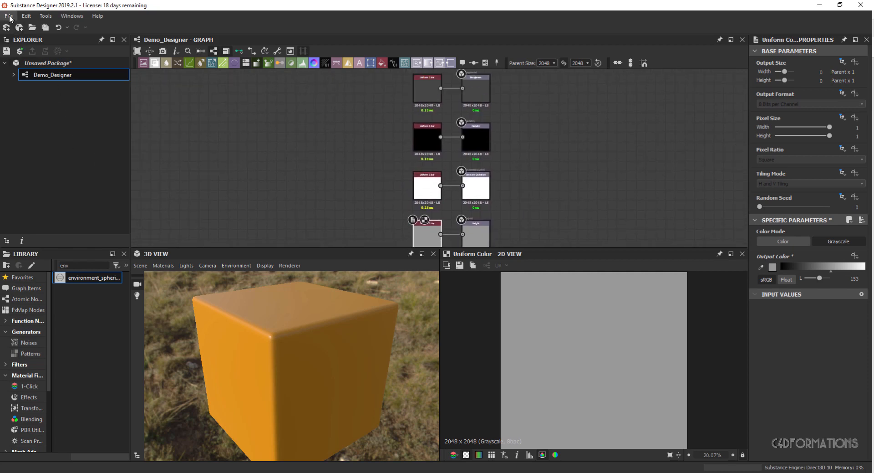
- Save the package as Demo_Designer.sbs in the Publication folder inside Présentation > Designer
right_click(44, 63)
left_click(68, 124)
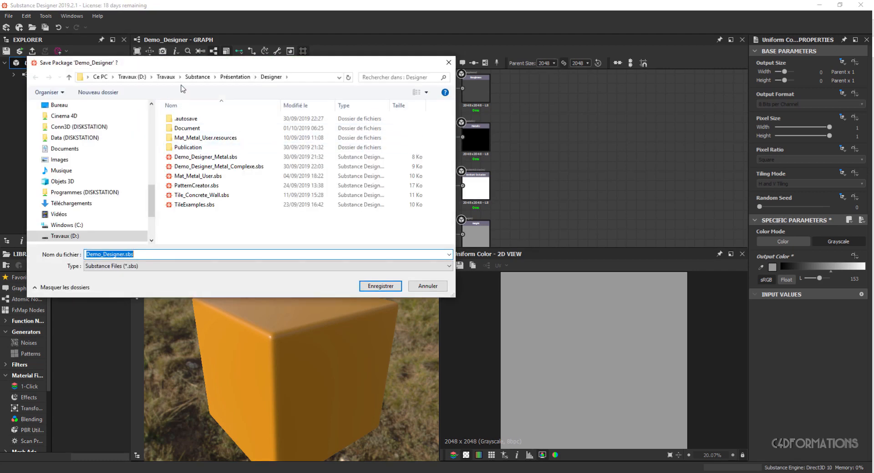
left_click_drag(151, 187, 155, 153)
scroll(71, 132, "up", 4)
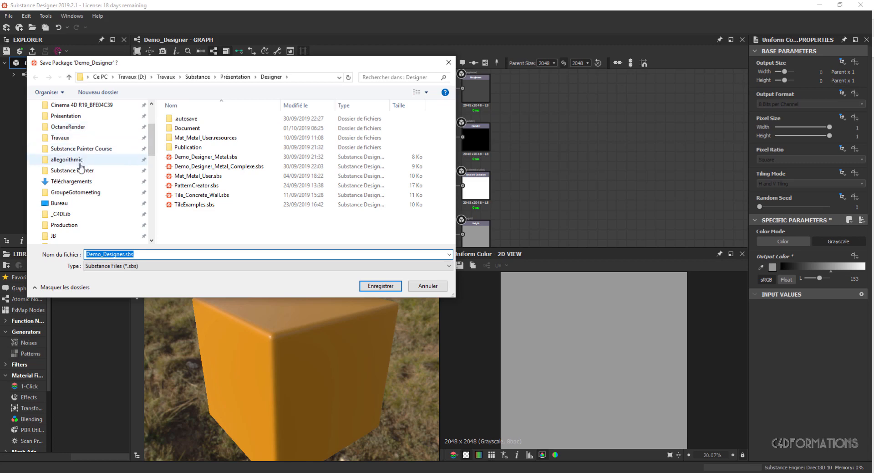
left_click(66, 117)
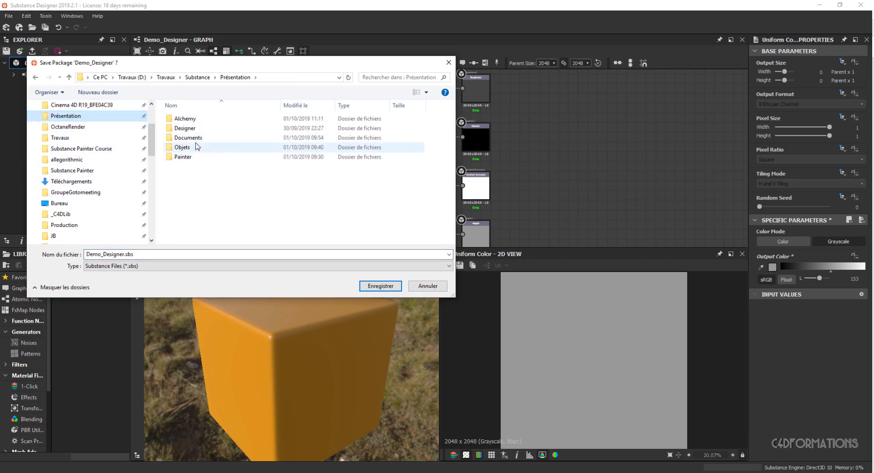
double_click(188, 129)
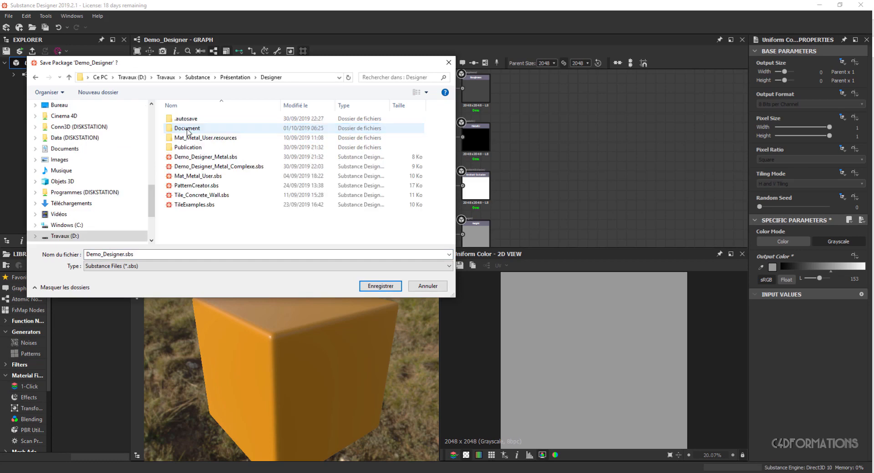
double_click(191, 148)
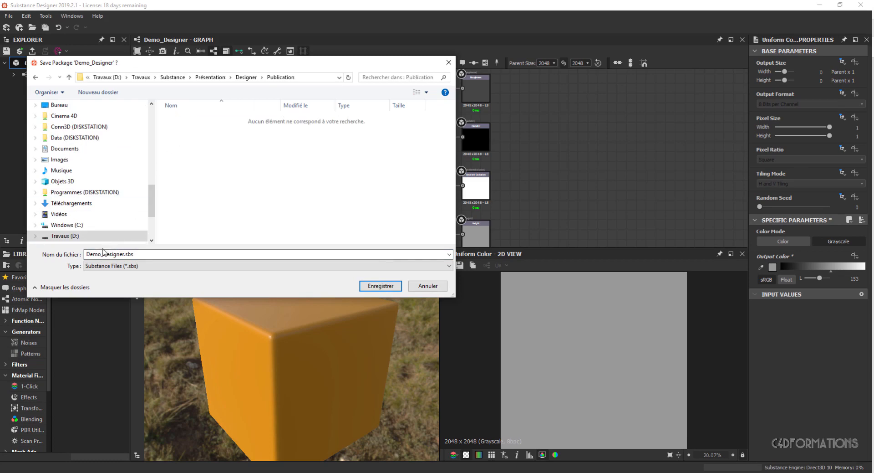
left_click(381, 286)
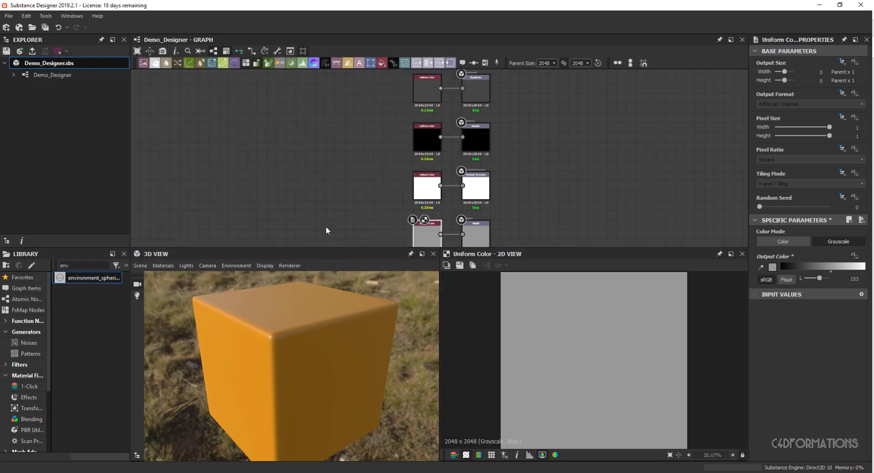
- Close the saved Demo_Designer.sbs package
left_click(14, 74)
left_click(14, 73)
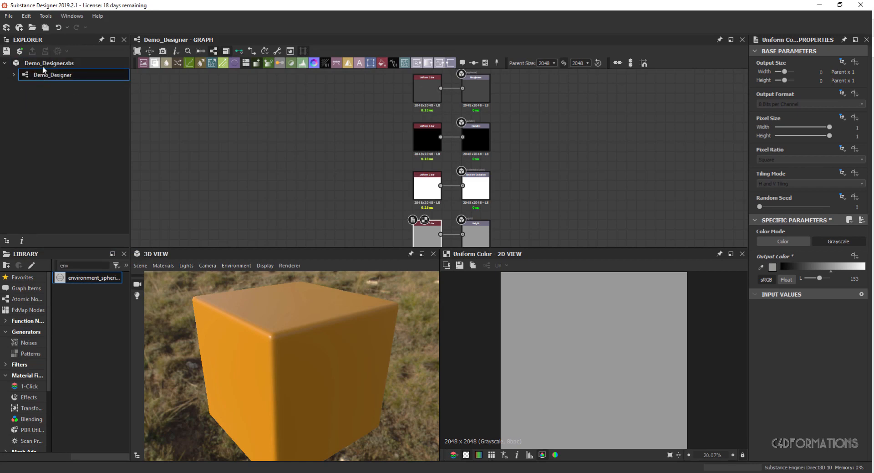
right_click(43, 62)
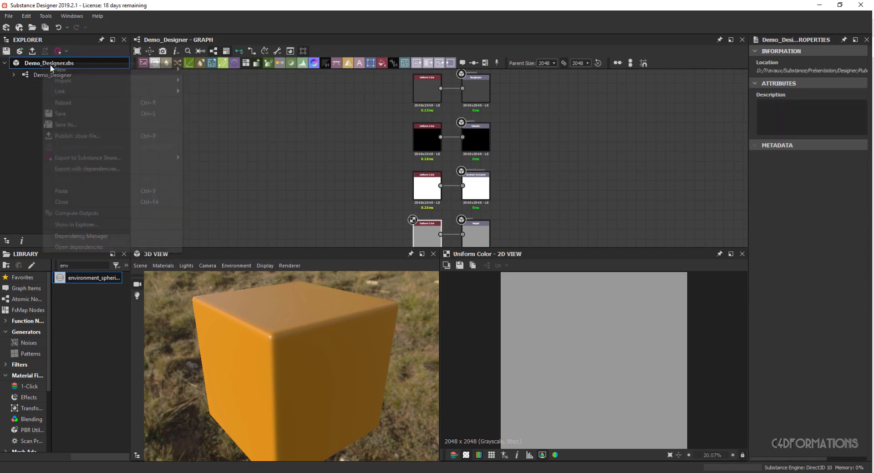
left_click(86, 201)
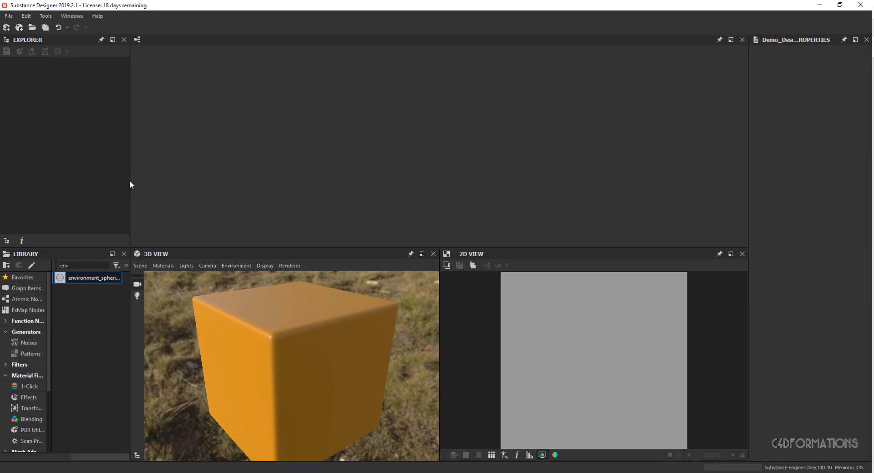
- Reopen Demo_Designer.sbs from the recent packages and expand the outputs listed under its Demo_Designer graph
left_click(6, 18)
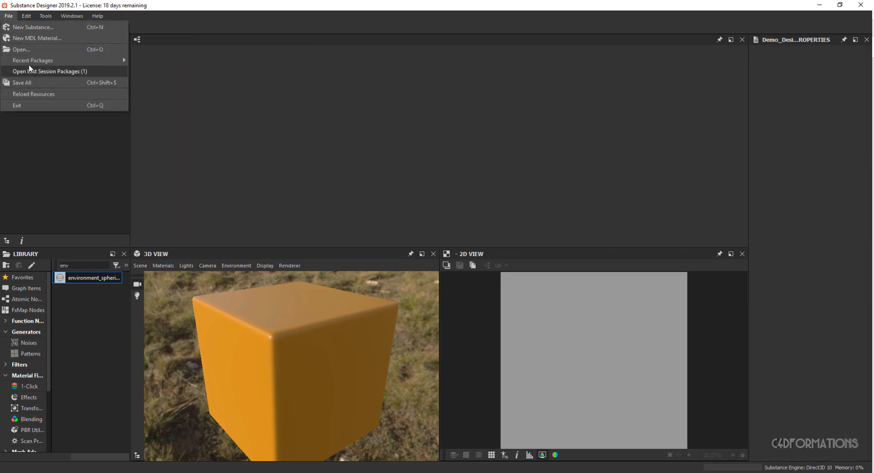
mouse_move(31, 60)
left_click(202, 60)
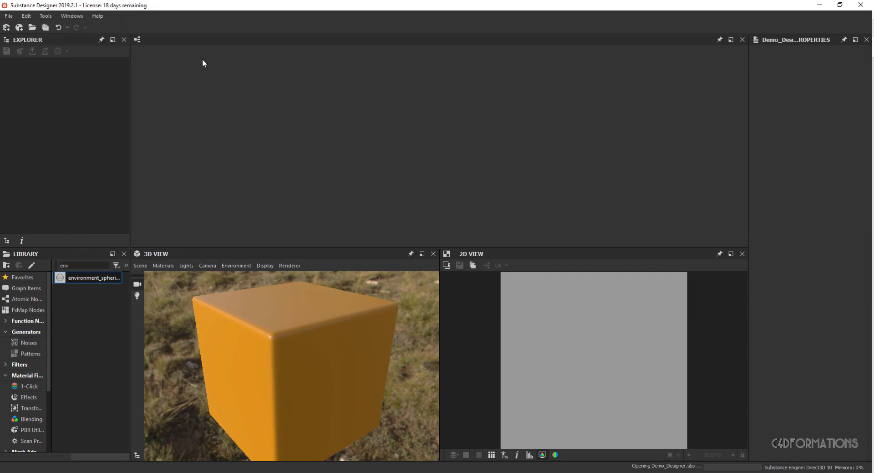
left_click(15, 75)
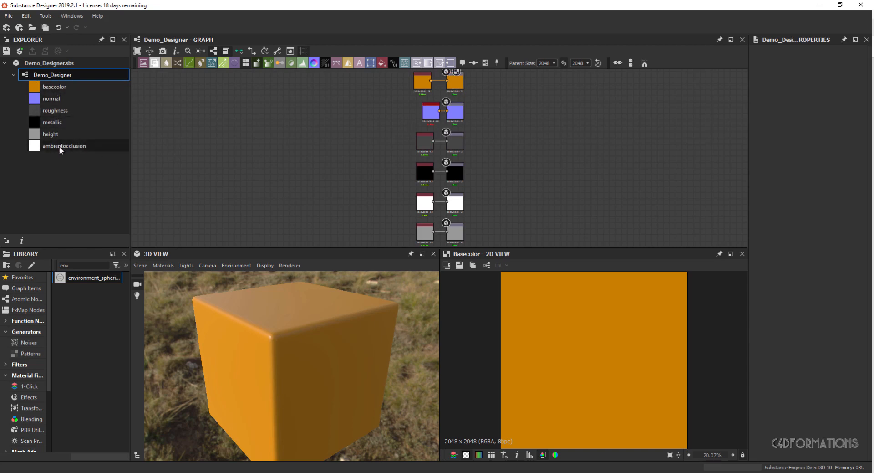
- Set the luminance of the Uniform Color node feeding the Metallic output to 255 and inspect the cube from another angle
middle_click_drag(360, 176, 289, 157)
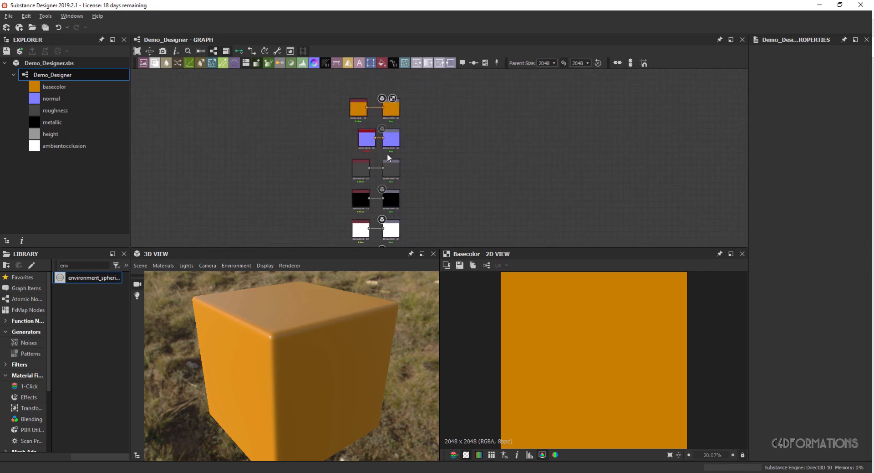
right_click_drag(398, 135, 423, 134, "alt")
middle_click_drag(431, 140, 461, 120)
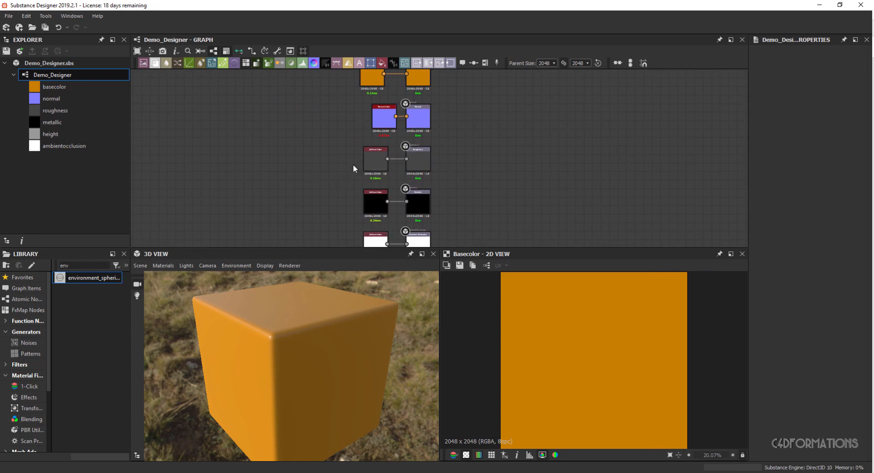
left_click(421, 207)
left_click(380, 206)
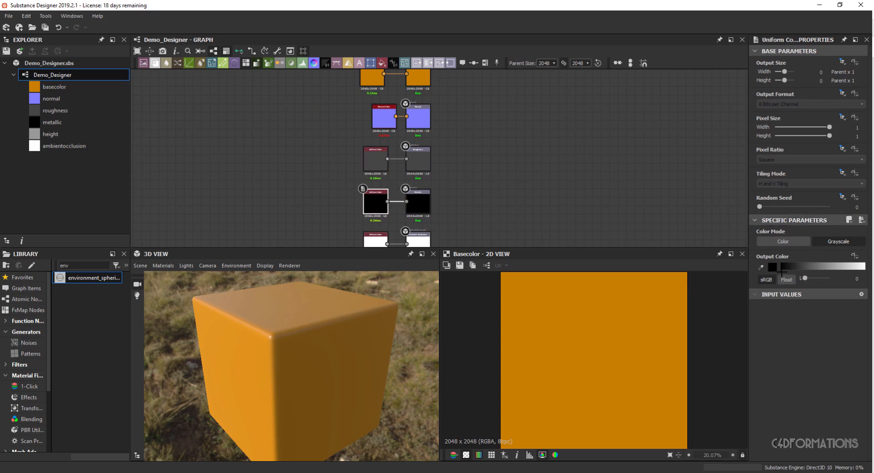
left_click_drag(782, 271, 868, 270)
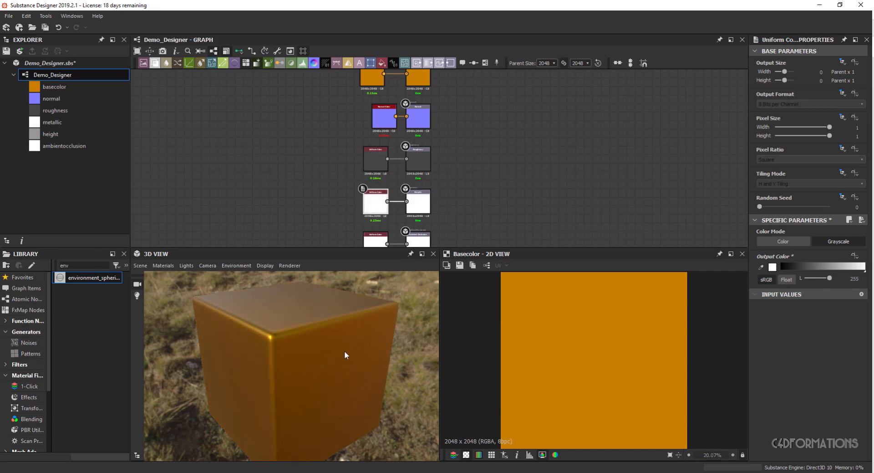
left_click_drag(344, 351, 286, 307)
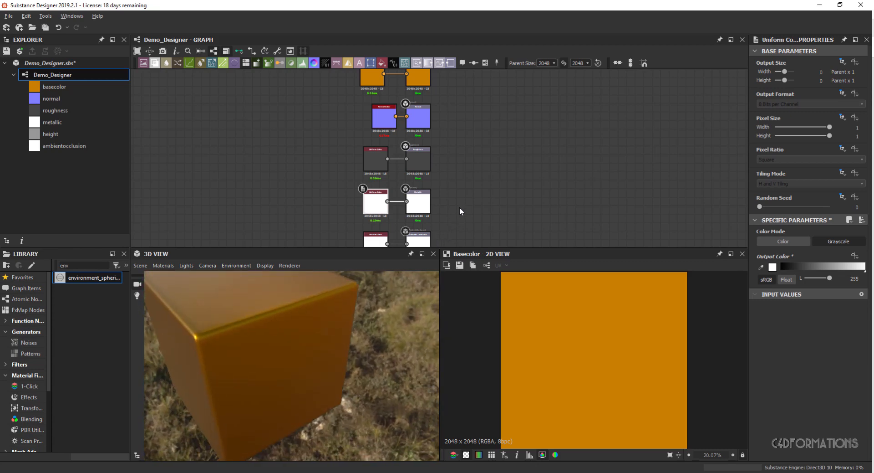
- Try a luminance of 0 on the Uniform Color node feeding Roughness and inspect the cube's reflections from several angles
mouse_move(460, 207)
middle_mouse_down()
mouse_move(458, 130)
mouse_move(449, 183)
mouse_move(456, 212)
middle_mouse_up()
scroll(446, 149, "up", 1)
scroll(445, 148, "up", 2)
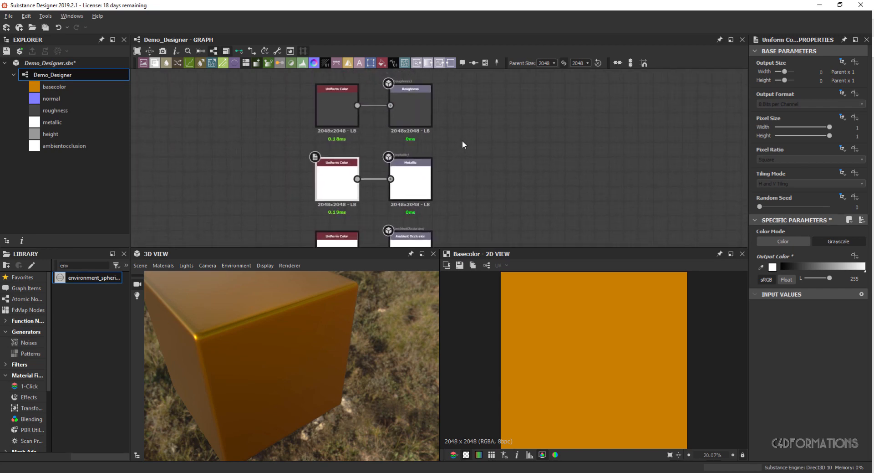
middle_click_drag(462, 145, 500, 149)
left_click(370, 112)
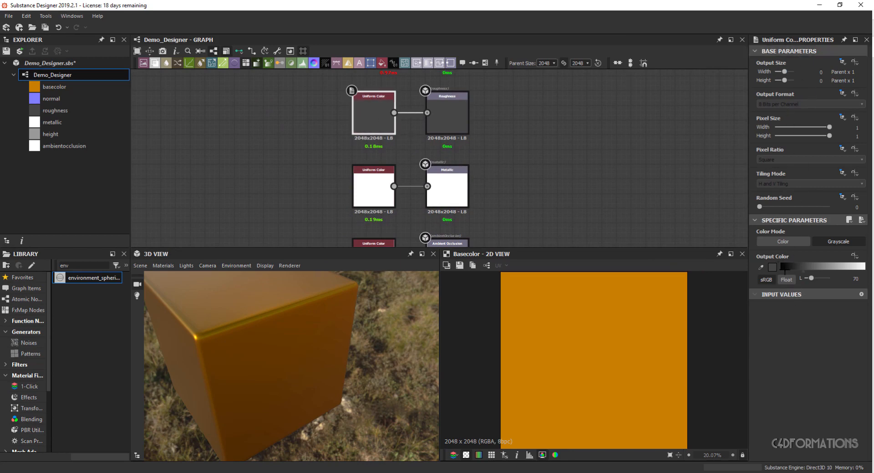
mouse_move(811, 279)
left_mouse_down()
mouse_move(830, 280)
mouse_move(805, 282)
left_mouse_up()
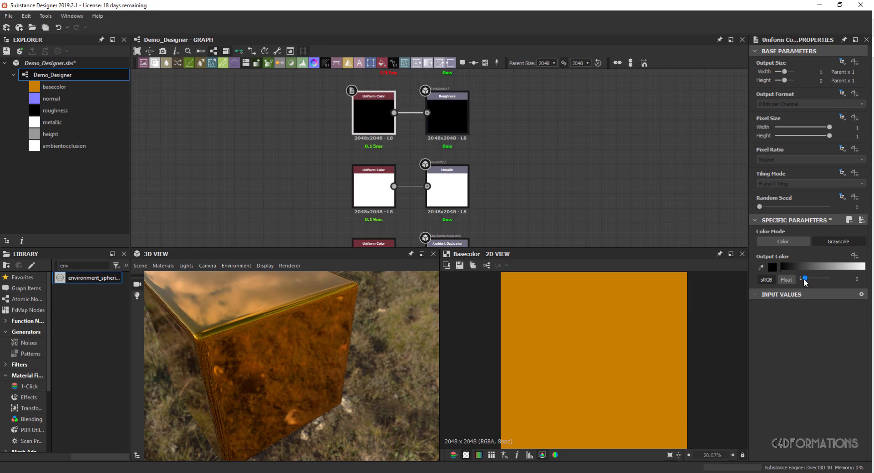
left_click_drag(275, 358, 314, 333)
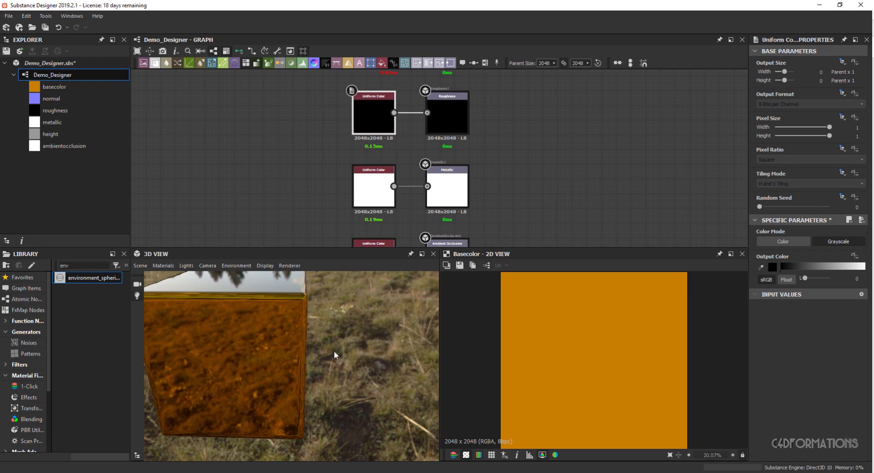
left_click_drag(332, 350, 397, 345)
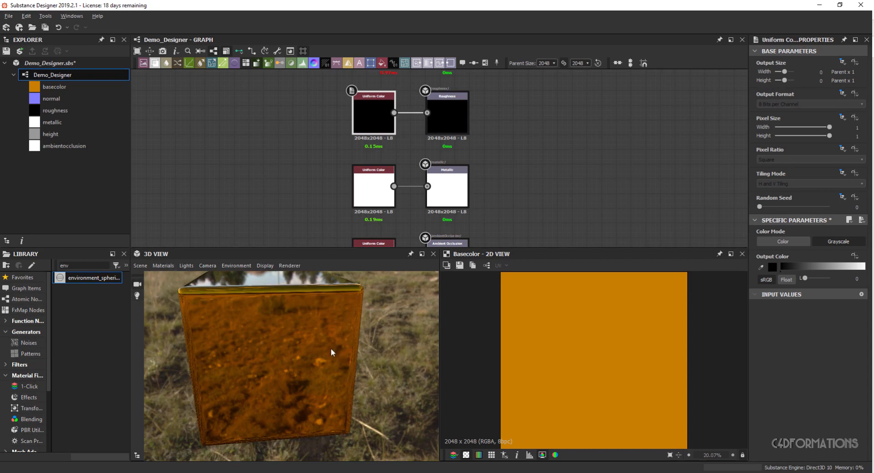
left_click_drag(330, 348, 292, 346)
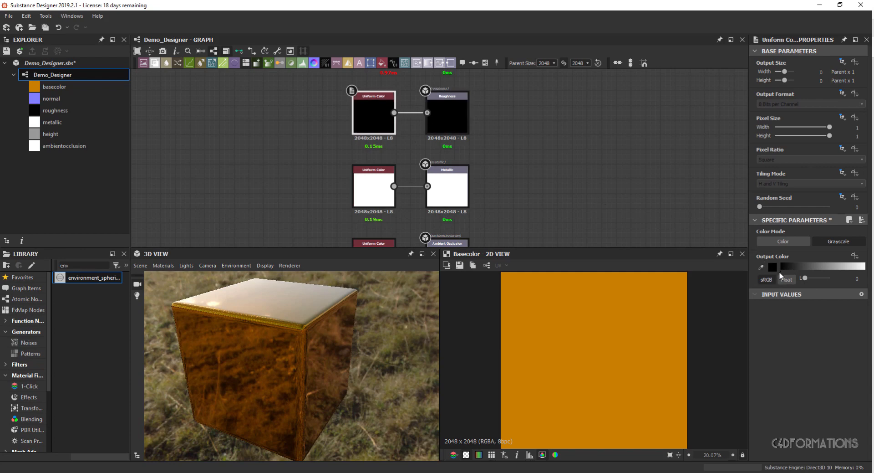
- Set the luminance of the Uniform Color node feeding the Roughness output to 35
left_click_drag(780, 272, 793, 272)
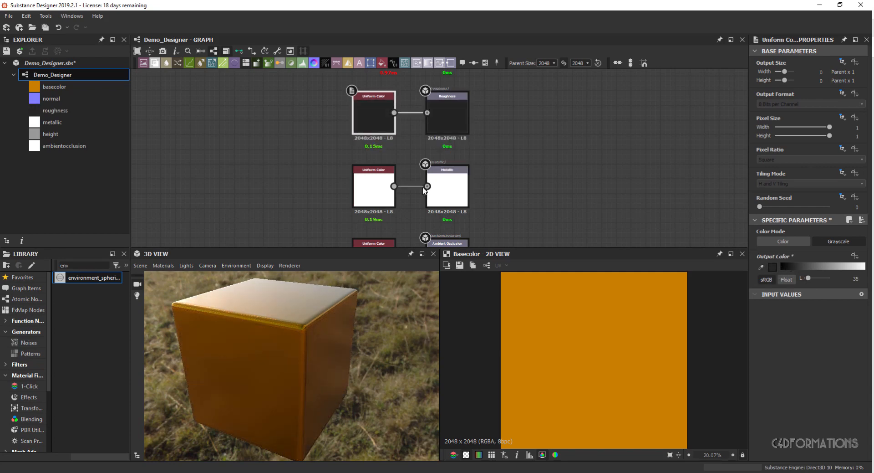
scroll(494, 161, "down", 5)
middle_click_drag(291, 151, 303, 133)
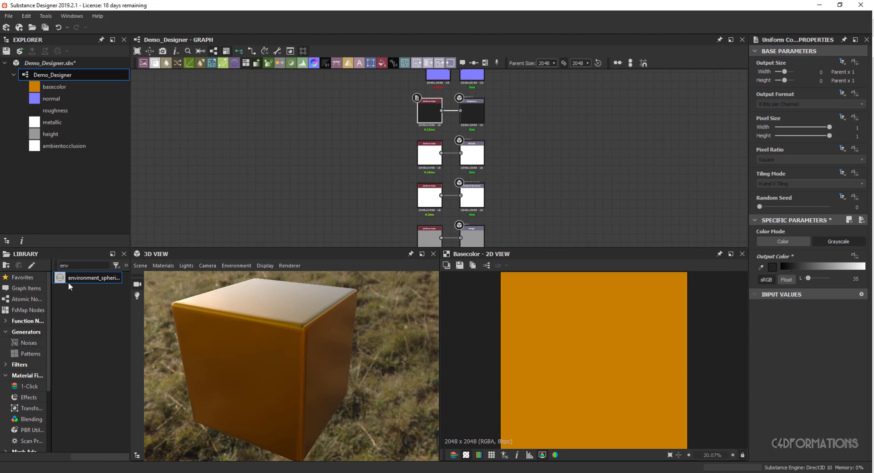
- Clear the library search and add a Gaussian Noise node from the Noises generators to the graph's empty area
double_click(73, 266)
left_click(24, 344)
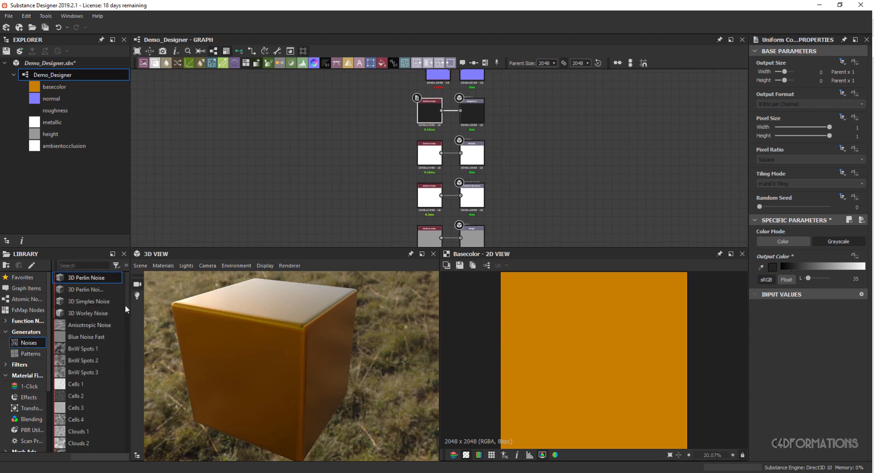
scroll(128, 305, "down", 3)
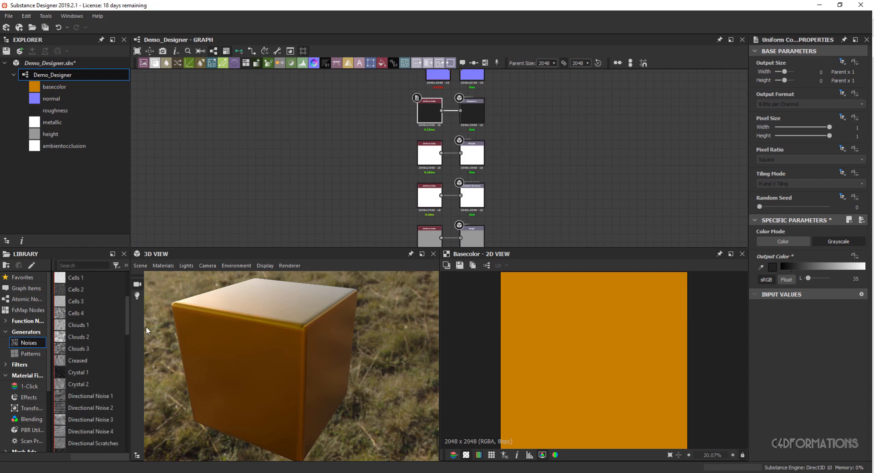
left_click_drag(127, 326, 133, 386)
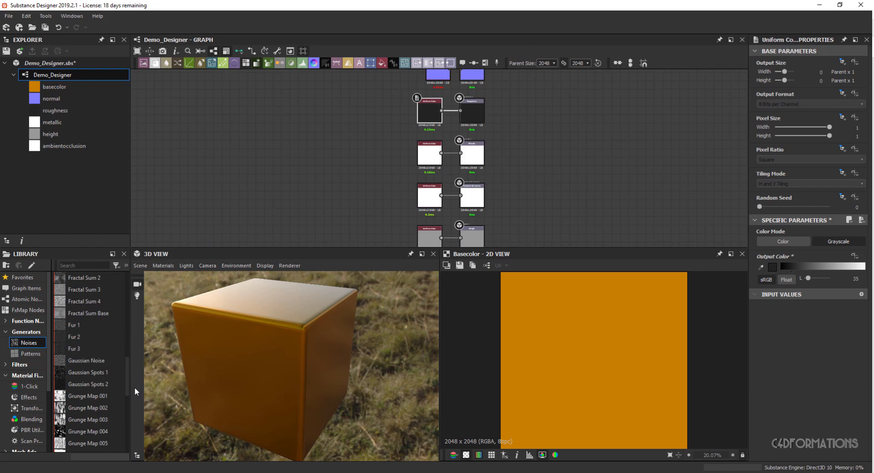
left_click_drag(83, 360, 245, 130)
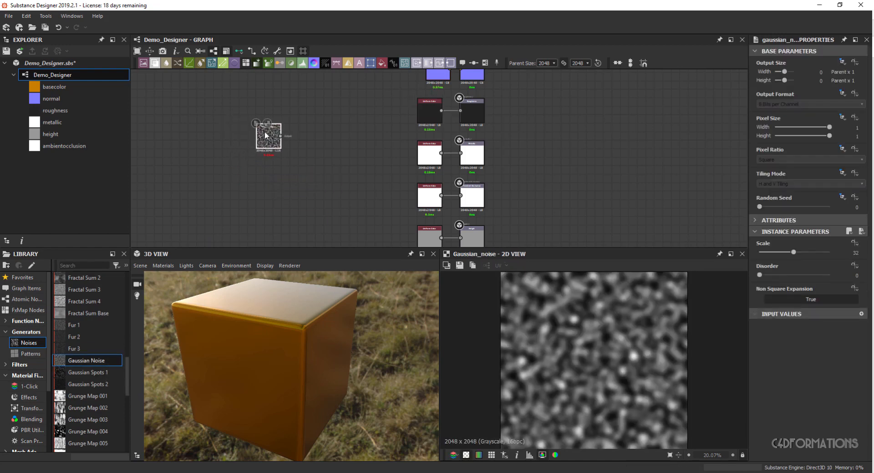
- Move the Normal Color node farther away from the Normal output node to widen the gap between them
middle_click_drag(350, 152, 334, 201)
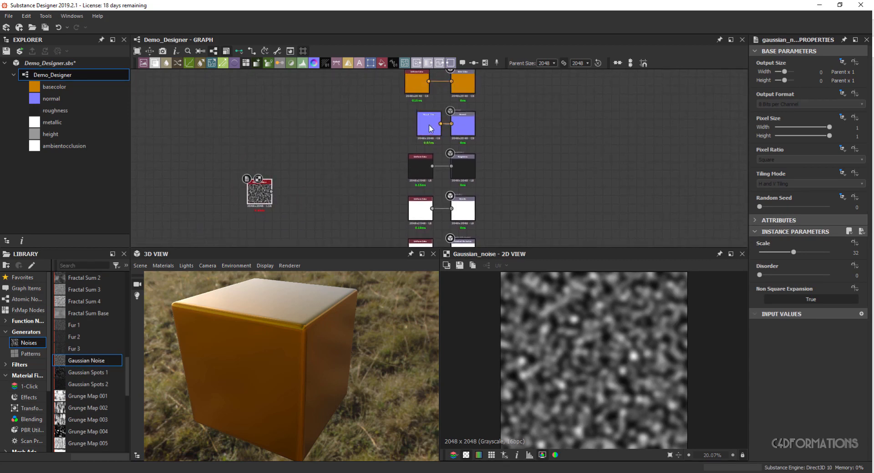
left_click_drag(429, 125, 412, 125)
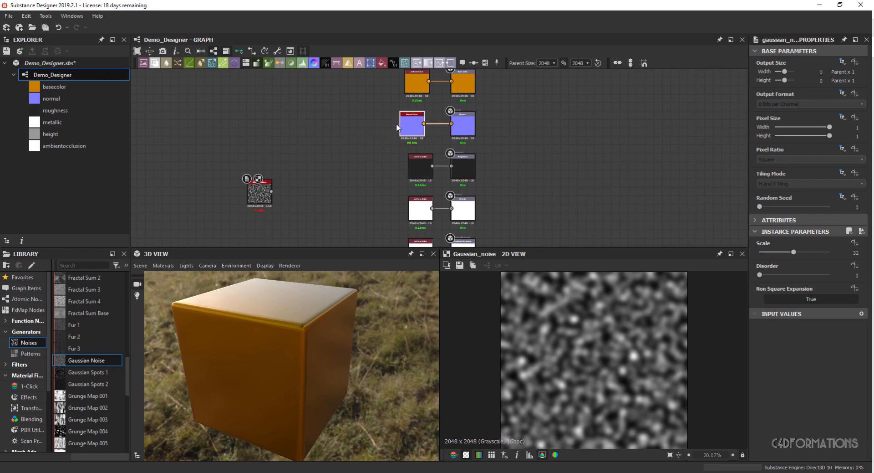
scroll(424, 91, "up", 4)
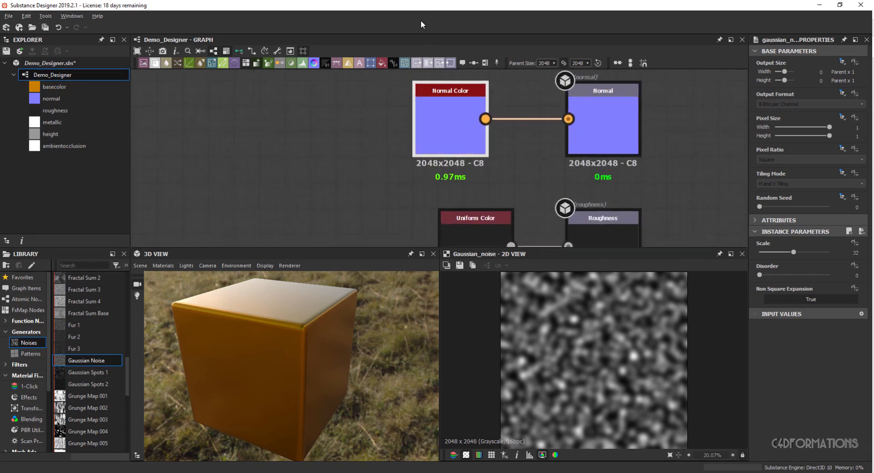
scroll(413, 98, "down", 2)
scroll(414, 97, "down", 2)
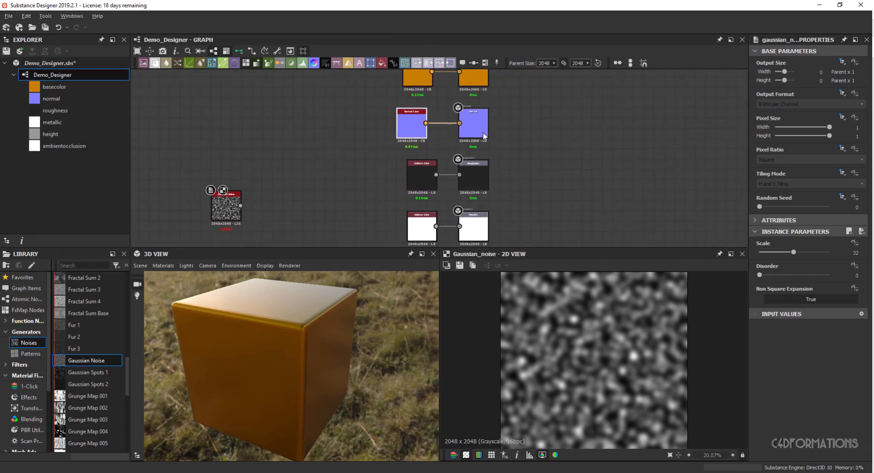
left_click(405, 123)
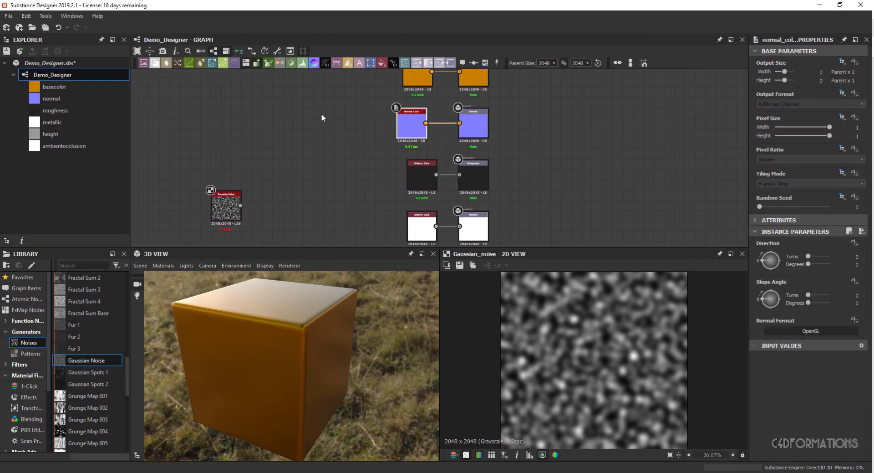
key("space")
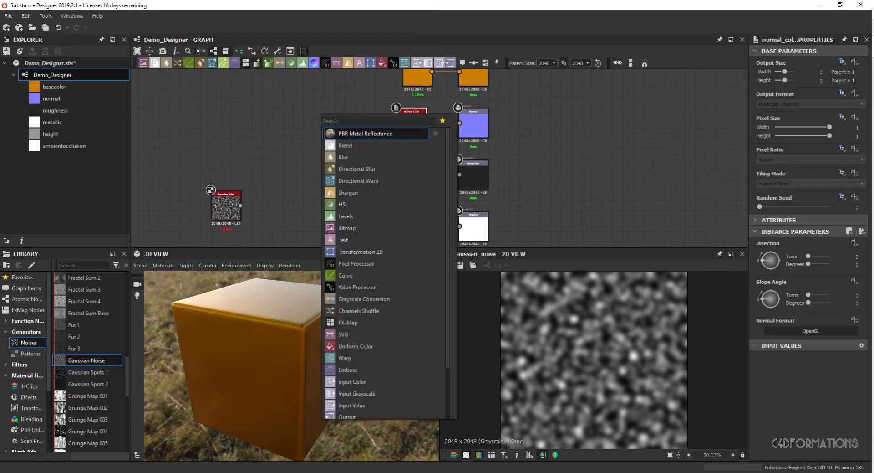
type("normla")
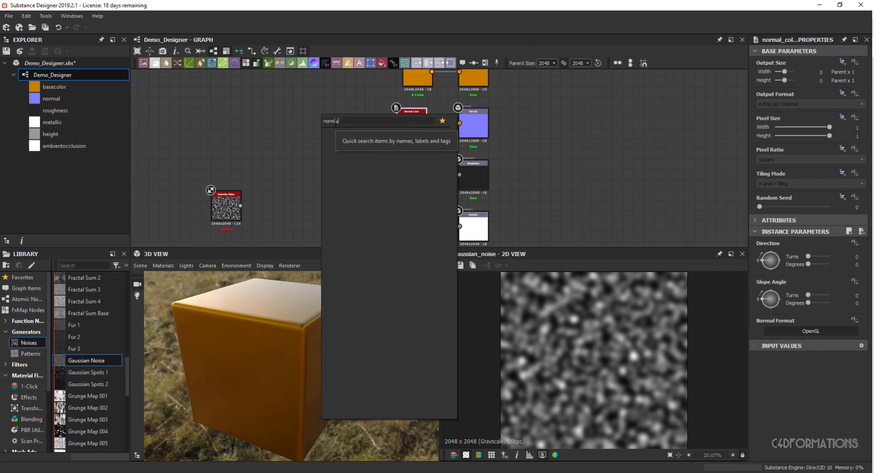
key("BackSpace")
key("BackSpace")
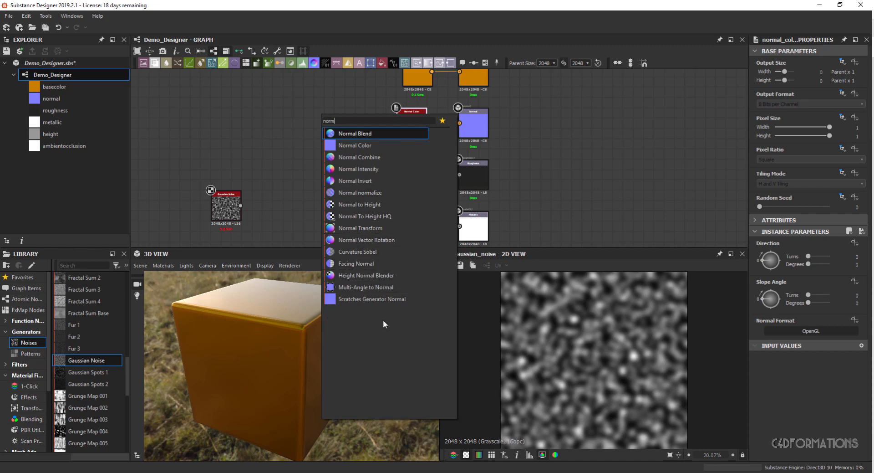
left_click(296, 131)
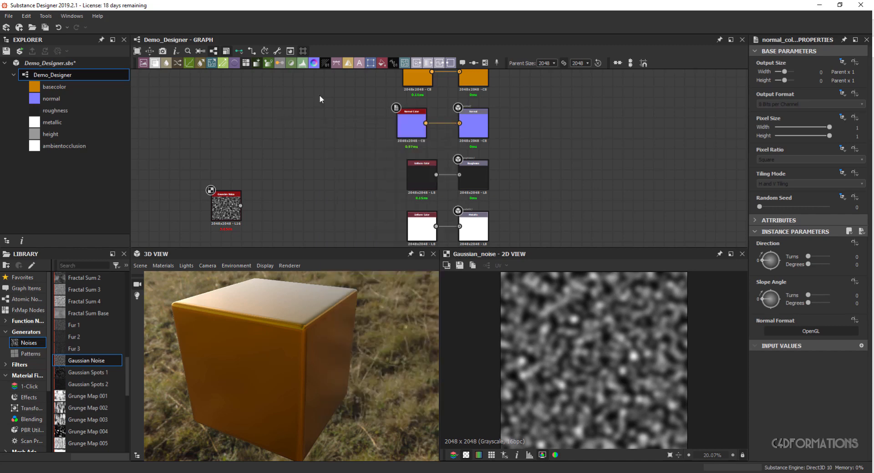
- Add an atomic Normal node to the graph and connect it to the Normal output in place of the Normal Color node
left_click(314, 62)
left_click_drag(444, 157, 350, 118)
left_click_drag(403, 127, 351, 157)
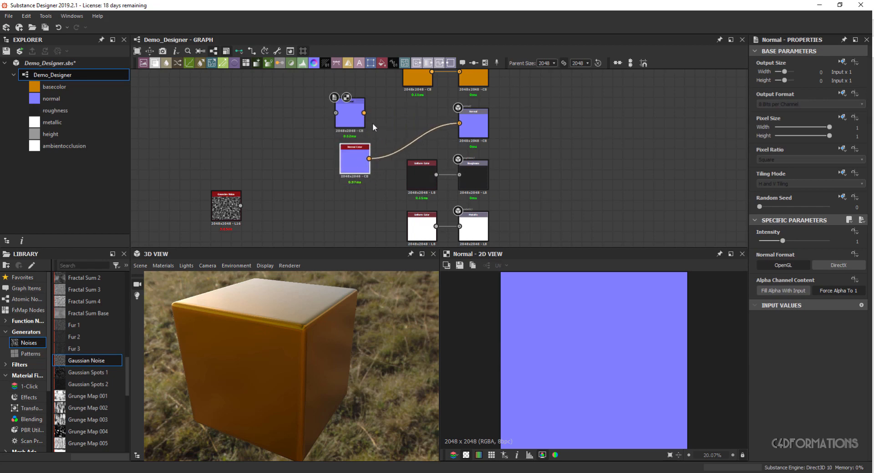
left_click_drag(440, 129, 460, 123)
- Delete the disconnected Normal Color node and place the new Normal node directly beside the Normal output node
left_click(363, 156)
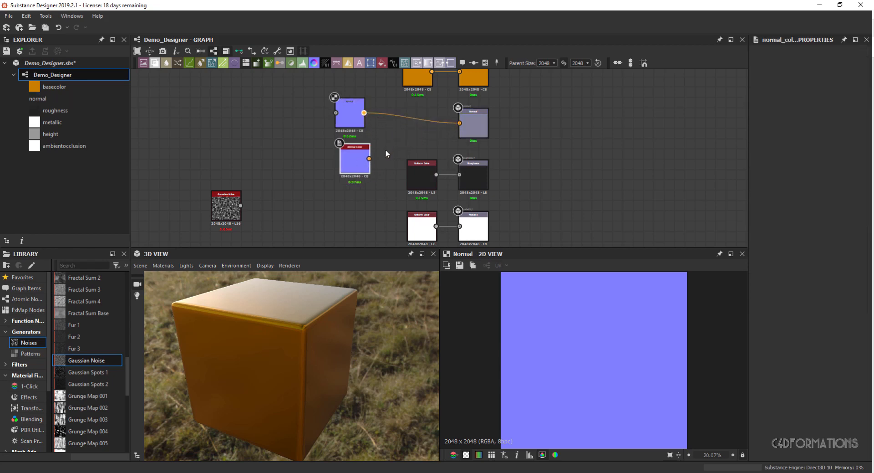
key("Delete")
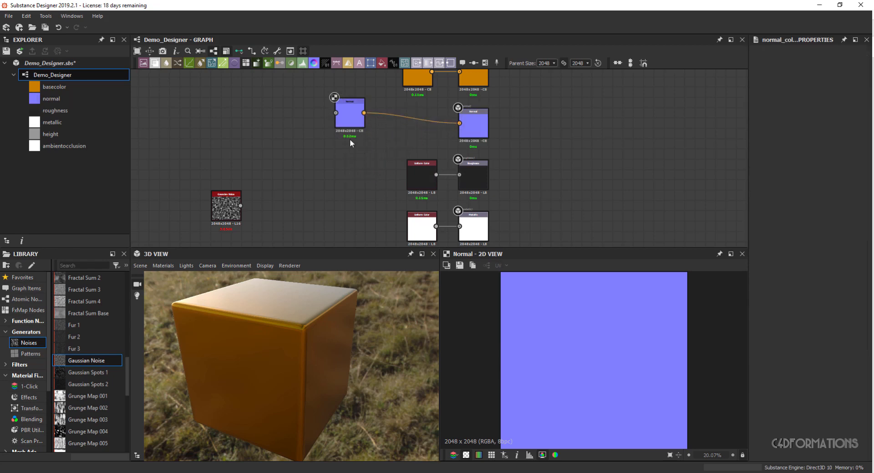
left_click_drag(348, 114, 412, 126)
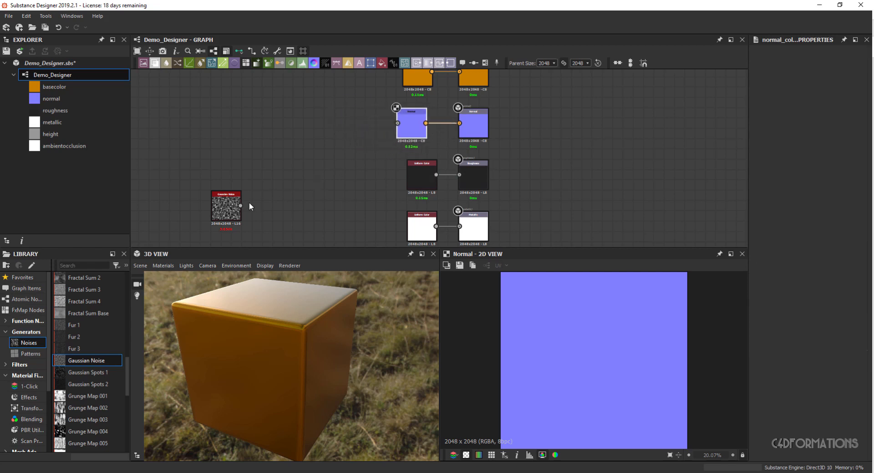
- Connect the Gaussian Noise node to the Normal node's input, inspect the bumps on the cube, and space the noise node farther away
left_click_drag(226, 201, 398, 124)
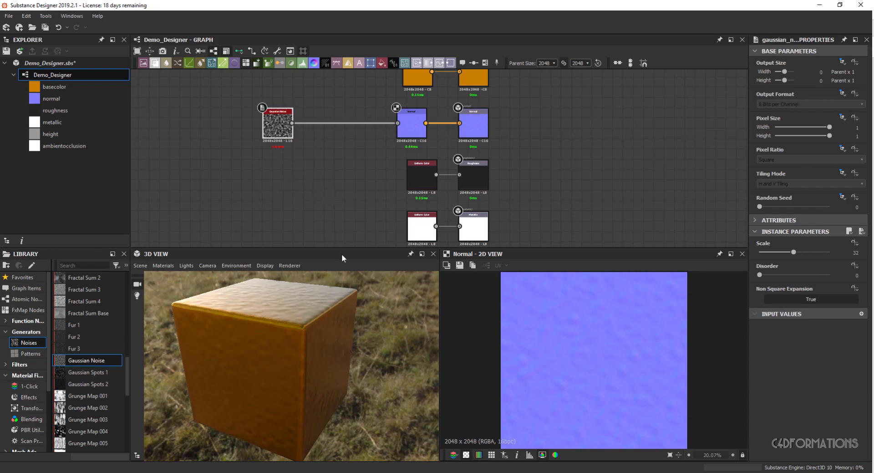
left_click_drag(316, 357, 287, 284)
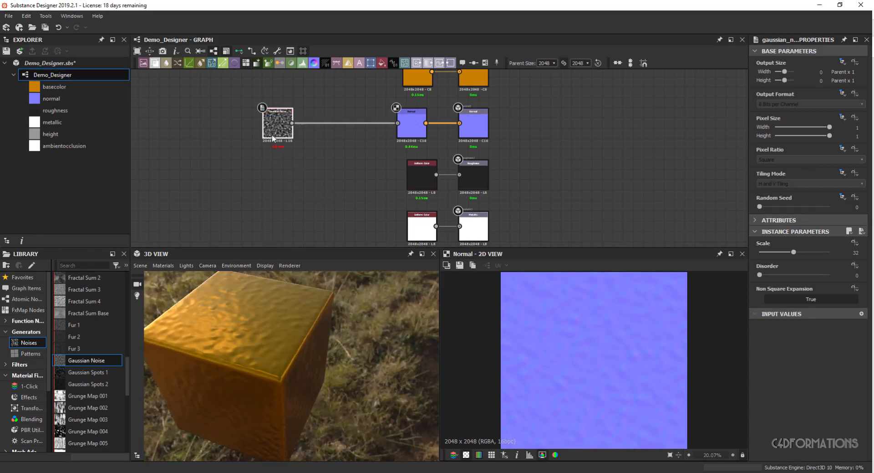
left_click_drag(276, 132, 249, 137)
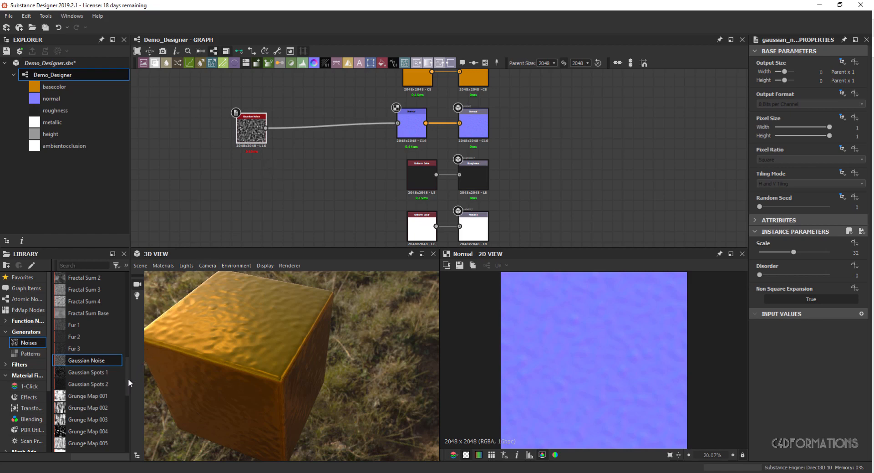
- Search the library for "scratch" and add a Directional Scratches node below the Gaussian Noise node
scroll(127, 378, "up", 10)
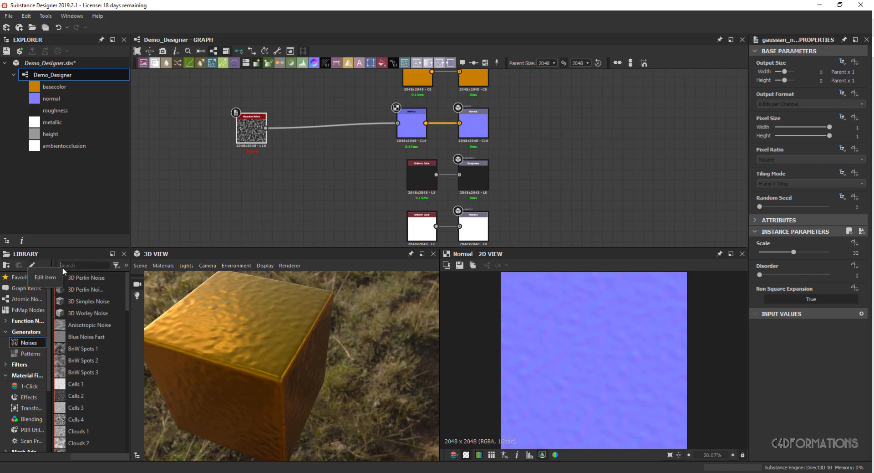
left_click(79, 265)
type("scratch")
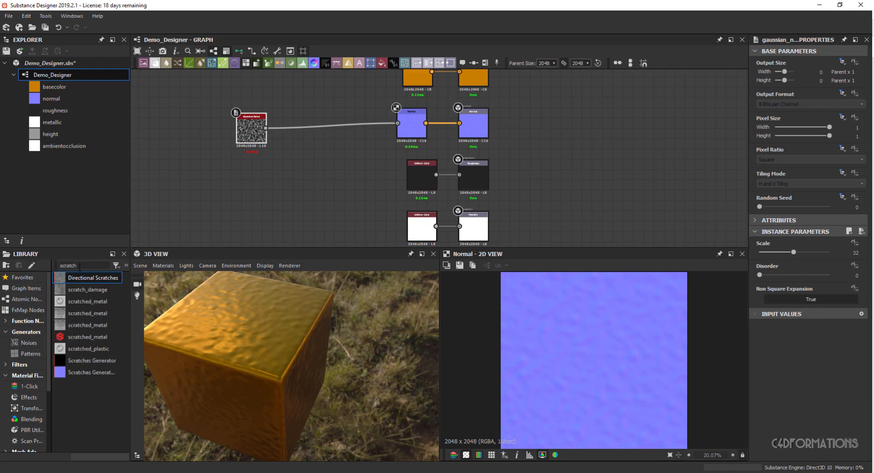
left_click_drag(102, 279, 271, 119)
left_click_drag(196, 138, 252, 167)
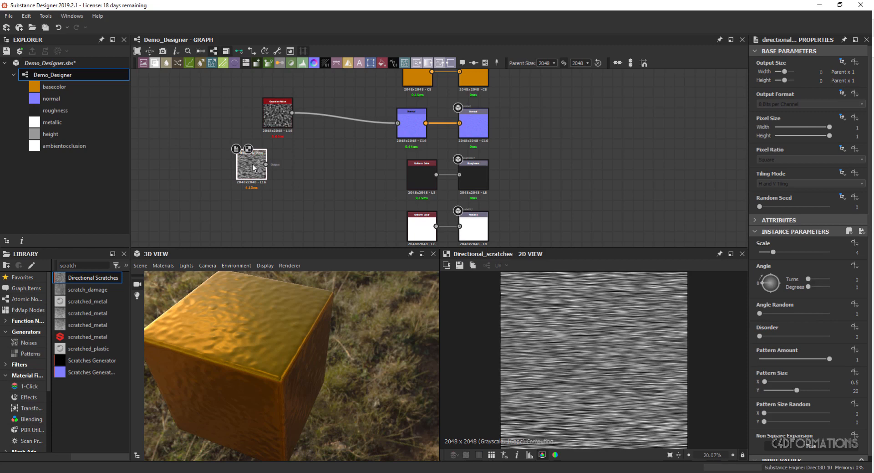
- Preview the normal, roughness and metallic outputs in 2D and examine the normal output's usage channel options
double_click(482, 135)
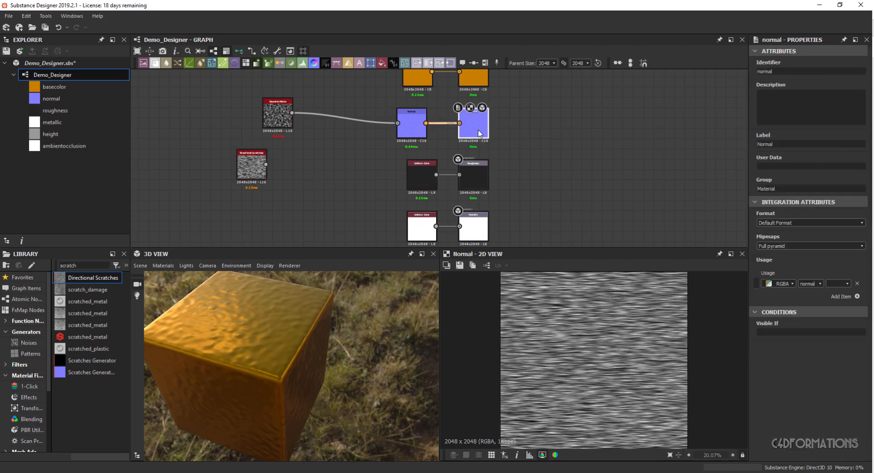
double_click(483, 174)
double_click(475, 228)
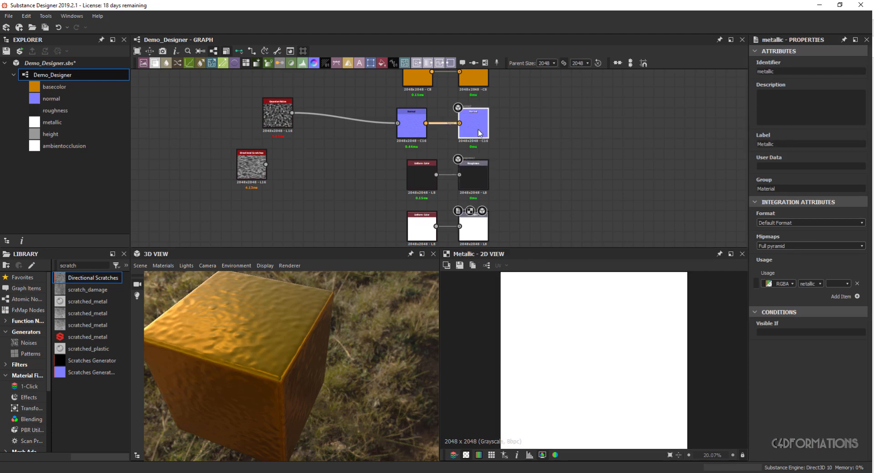
left_click(479, 133)
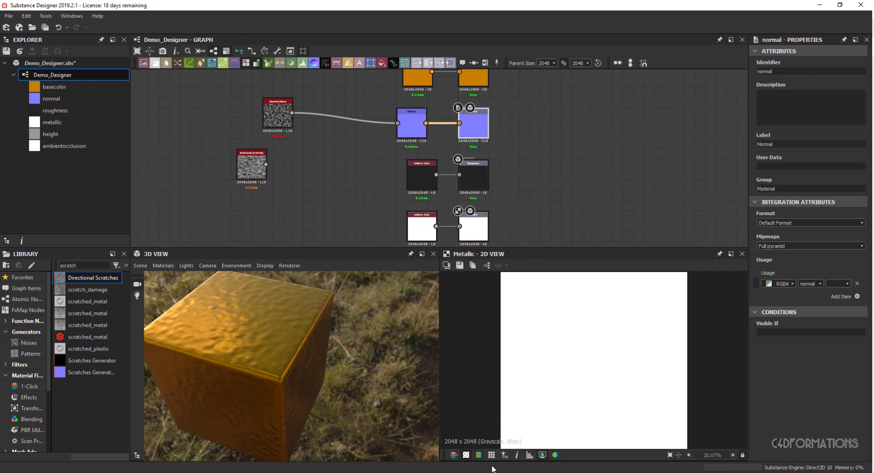
left_click(679, 454)
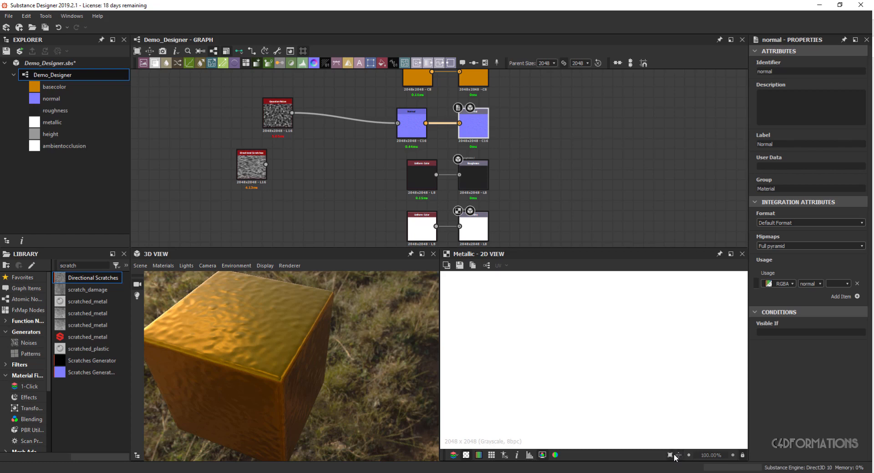
scroll(630, 321, "down", 3)
scroll(583, 323, "down", 6)
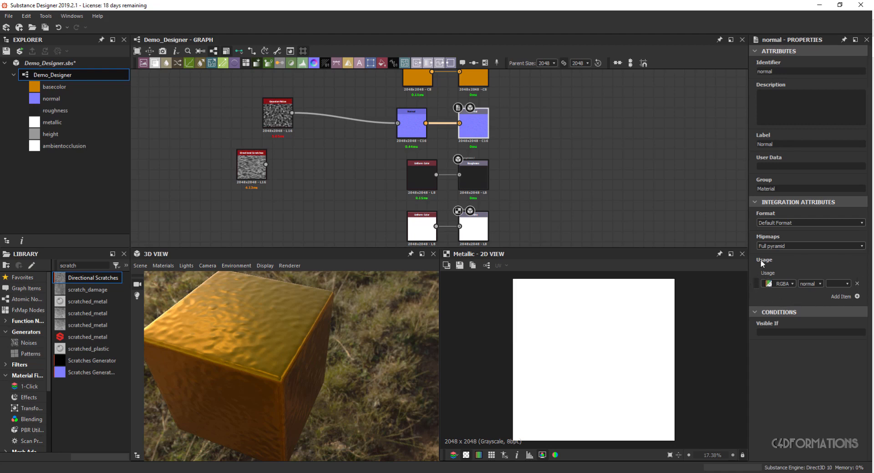
left_click(792, 282)
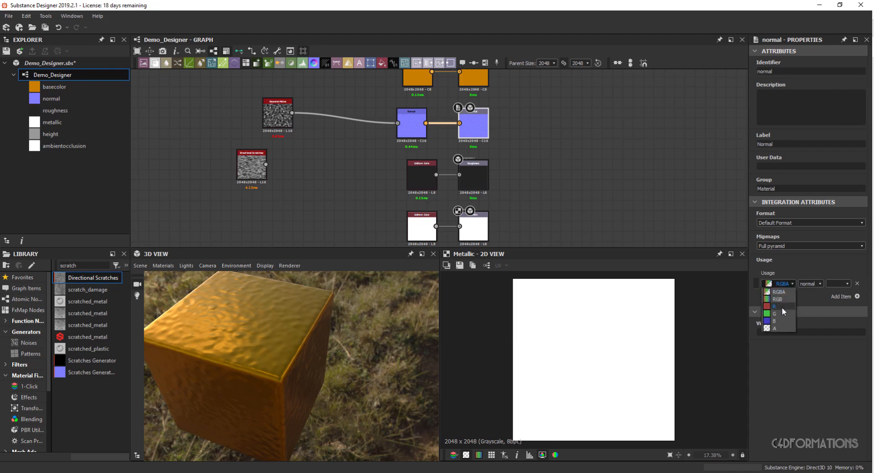
left_click(802, 261)
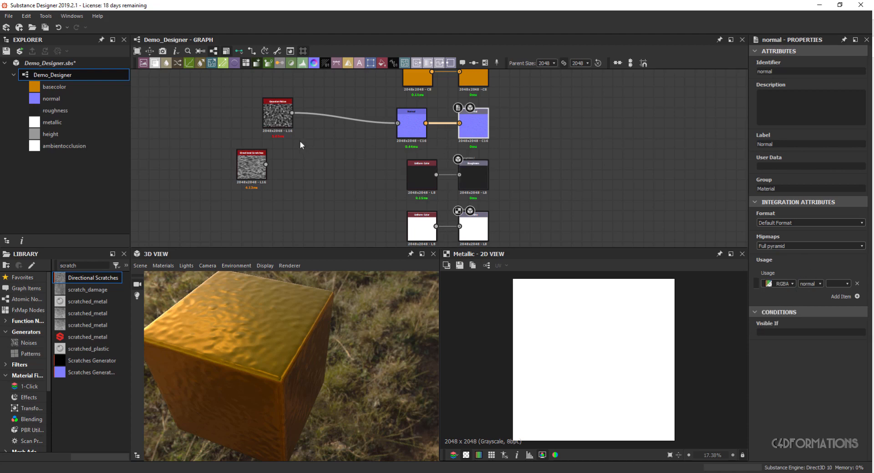
- Align the Directional Scratches node below Gaussian Noise and set its Pattern Amount to 0.08 and Pattern Size Y to 14.34
left_click(257, 166)
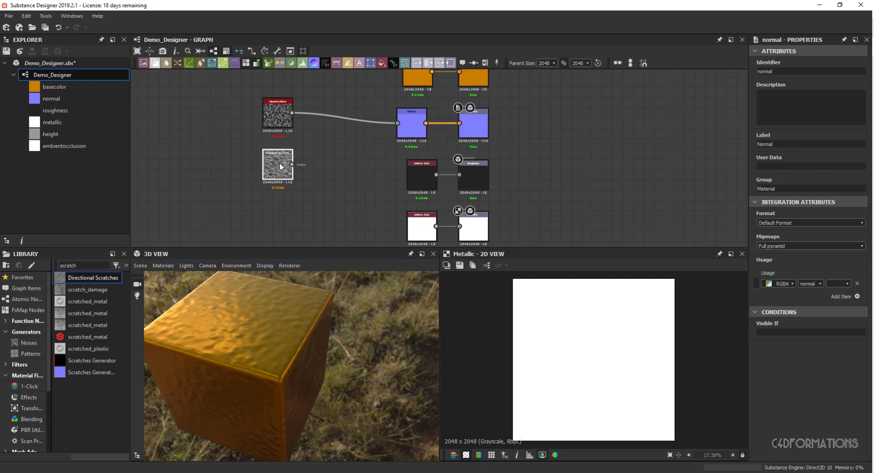
left_click(279, 163)
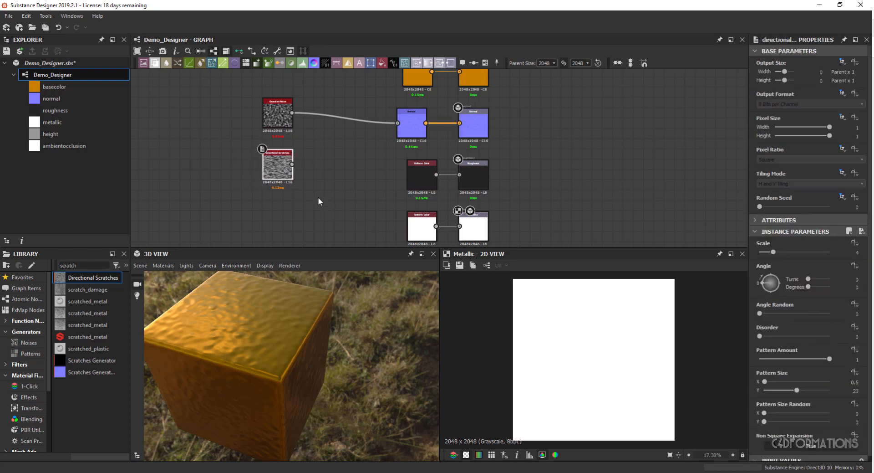
double_click(277, 161)
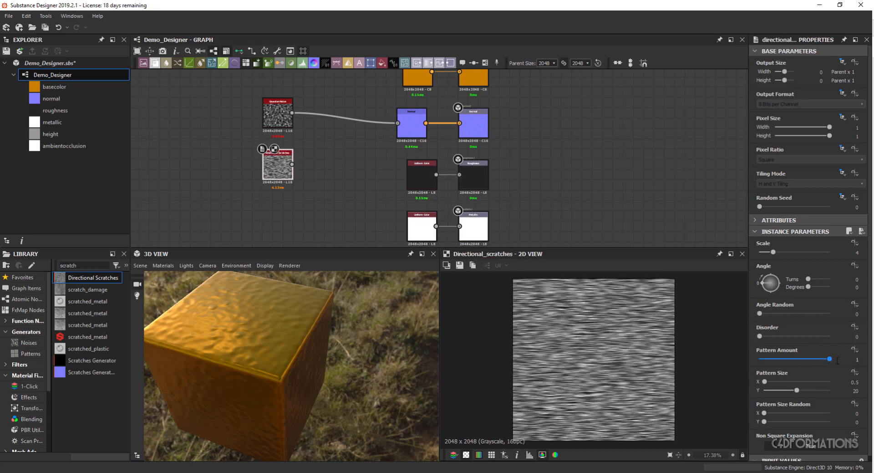
left_click_drag(832, 359, 765, 359)
left_click_drag(797, 391, 790, 394)
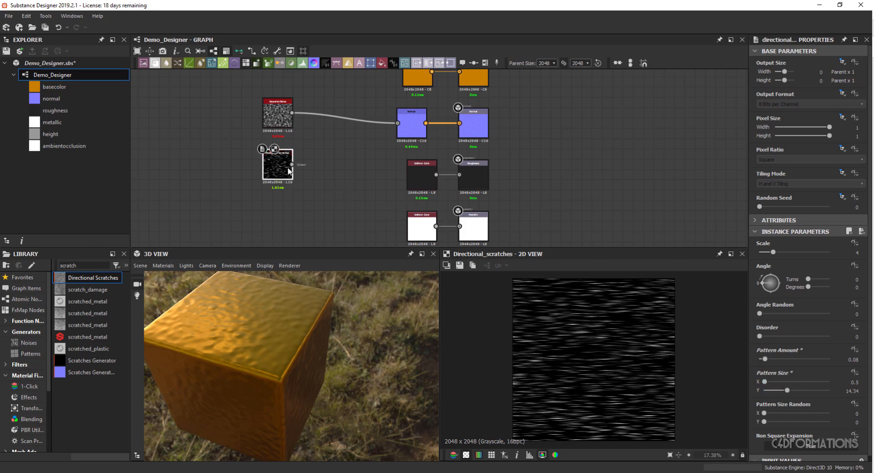
- Try feeding Directional Scratches into the Normal node's input, and delete that connection
left_click_drag(293, 164, 400, 124)
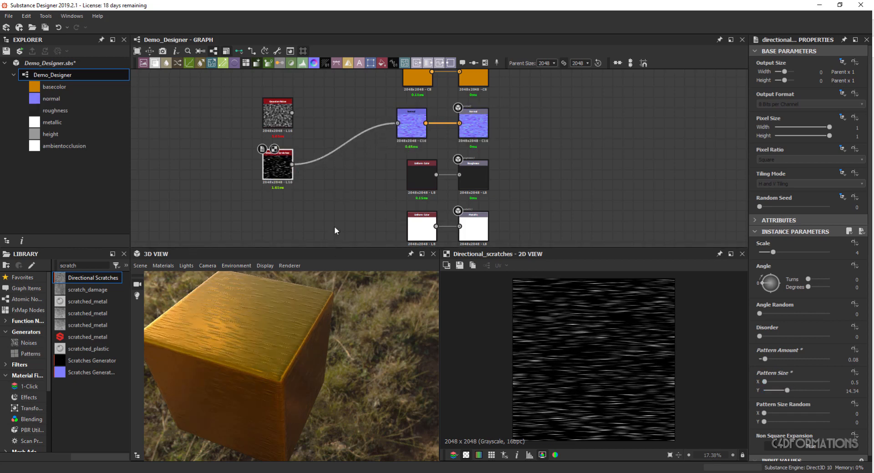
left_click(352, 138)
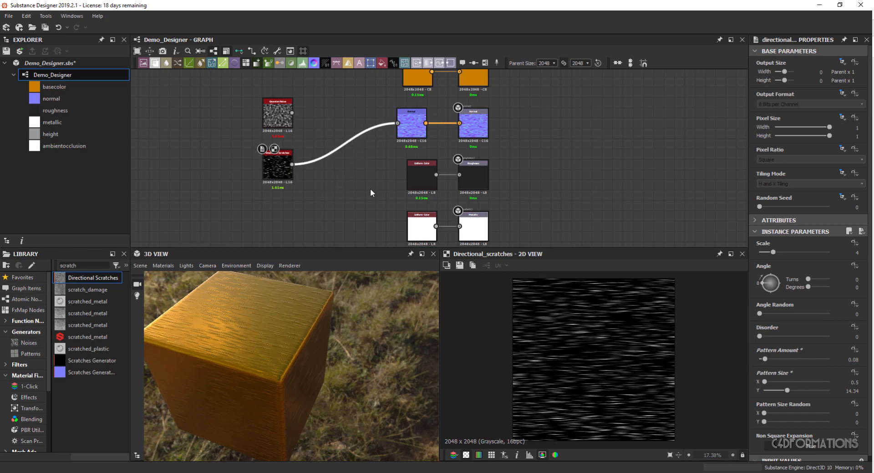
key("Delete")
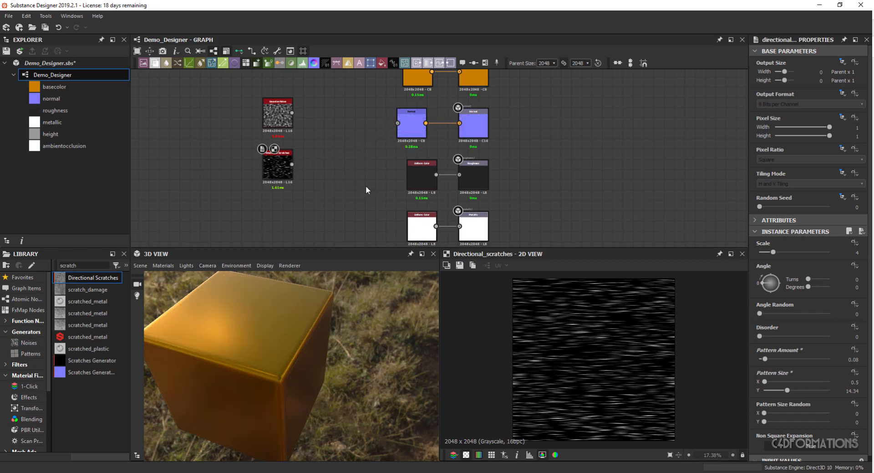
- Add a Blend node to the graph between the two noise nodes and the Normal node
scroll(352, 124, "down", 5)
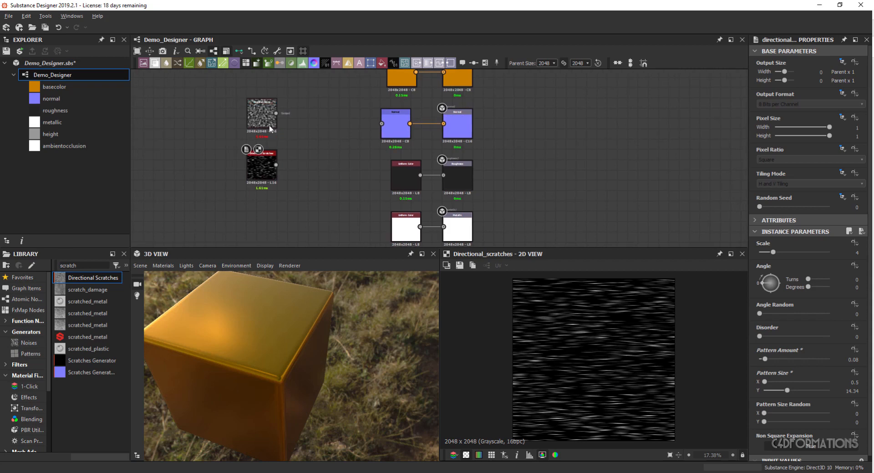
scroll(354, 107, "up", 5)
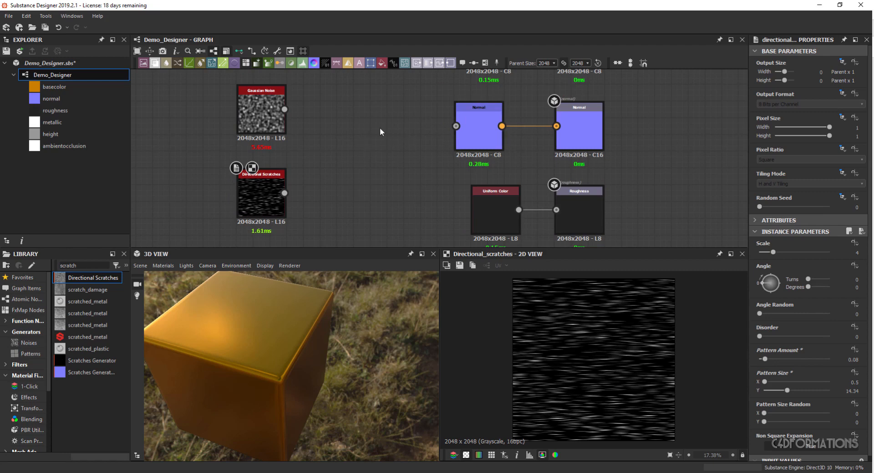
key("space")
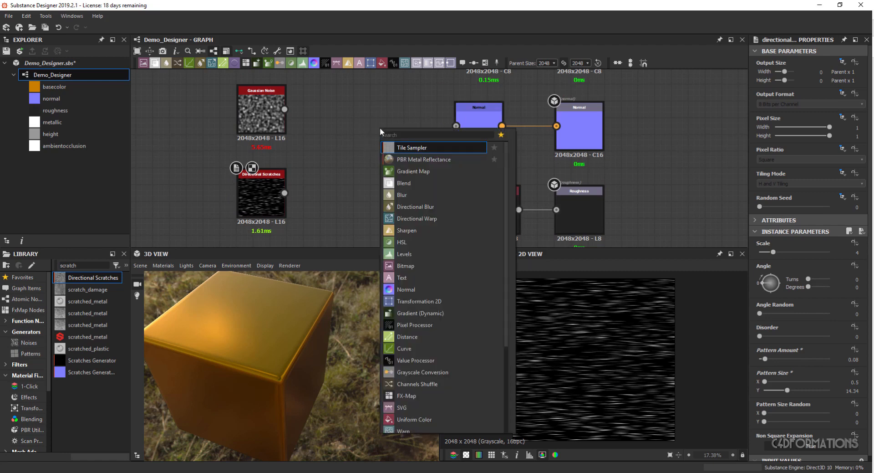
type("inve")
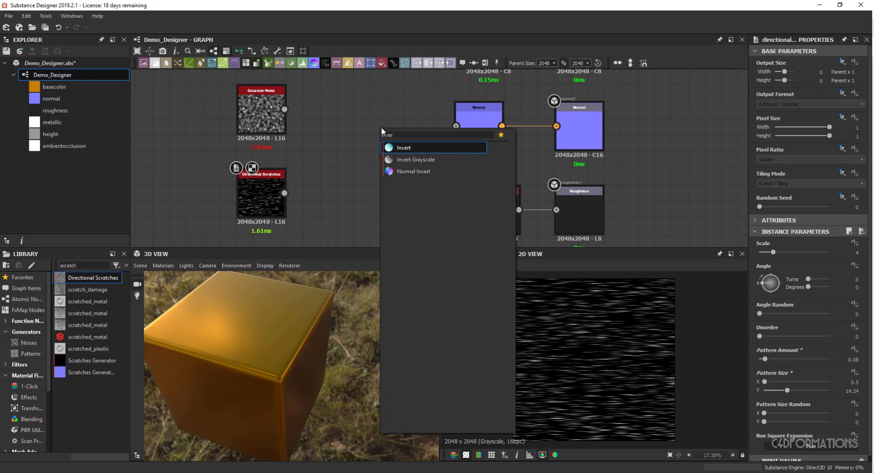
type("r")
left_click_drag(415, 136, 349, 138)
type("blend")
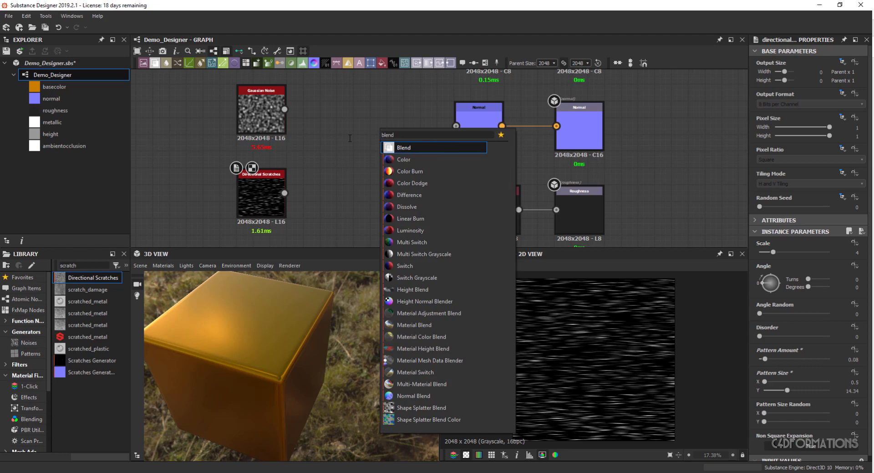
left_click(403, 150)
left_click_drag(381, 133, 398, 133)
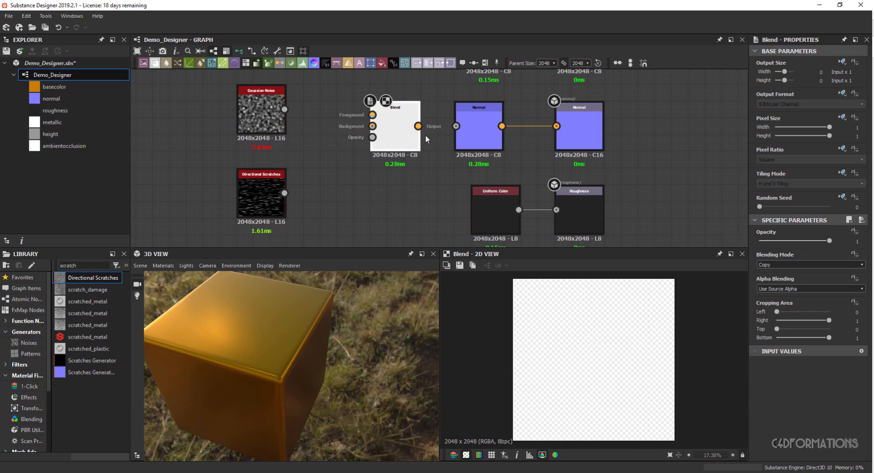
- Try blending Gaussian Noise and Directional Scratches straight into the Normal output, with the intermediate Normal node deleted
left_click_drag(418, 126, 458, 130)
left_click(473, 122)
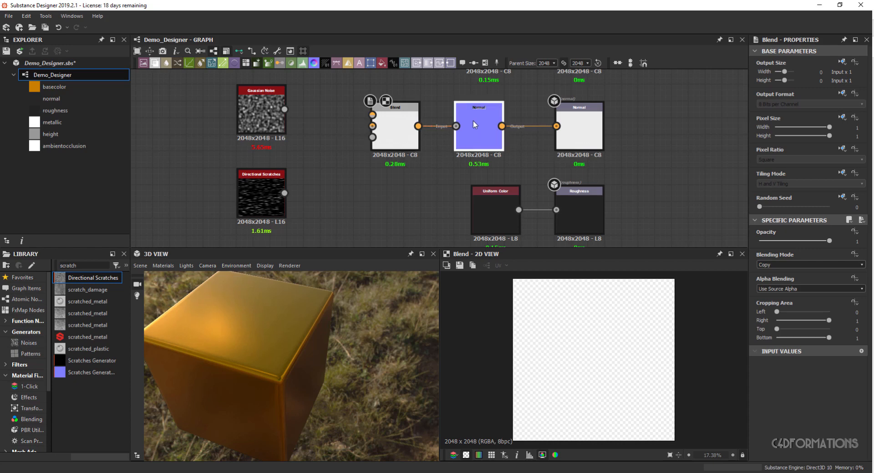
left_click_drag(474, 121, 428, 196)
key("Delete")
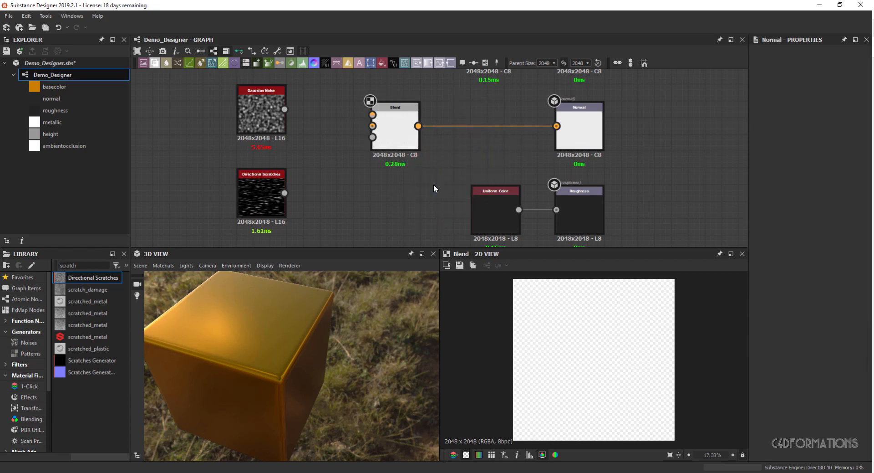
left_click_drag(405, 126, 421, 124)
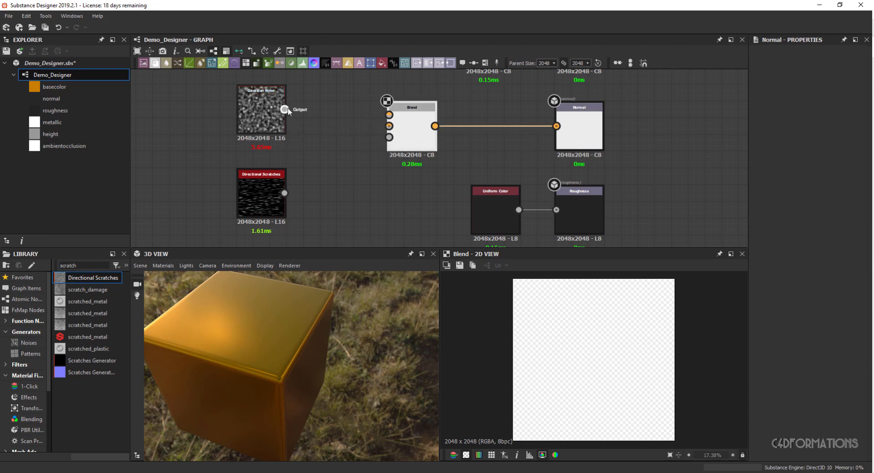
left_click_drag(285, 109, 389, 114)
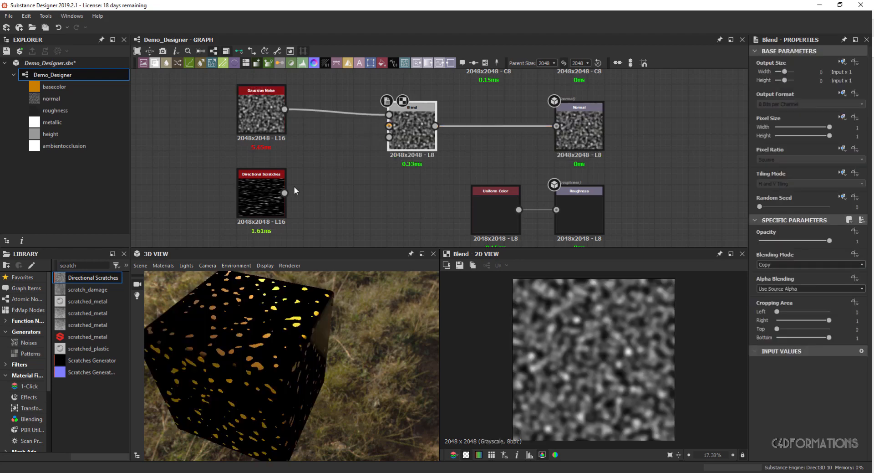
left_click_drag(359, 146, 389, 126)
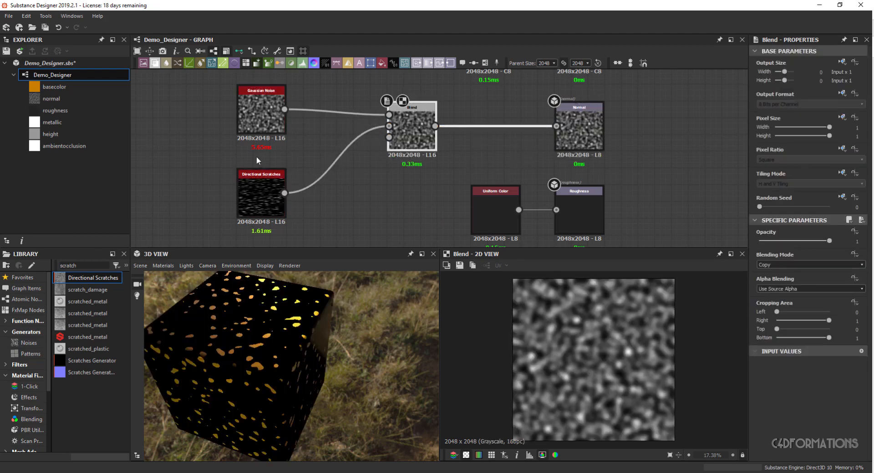
- Undo the Blend connections, the Blend node's move and the deletion of the Normal node
key("ctrl+z")
key("ctrl+z")
key("ctrl+z")
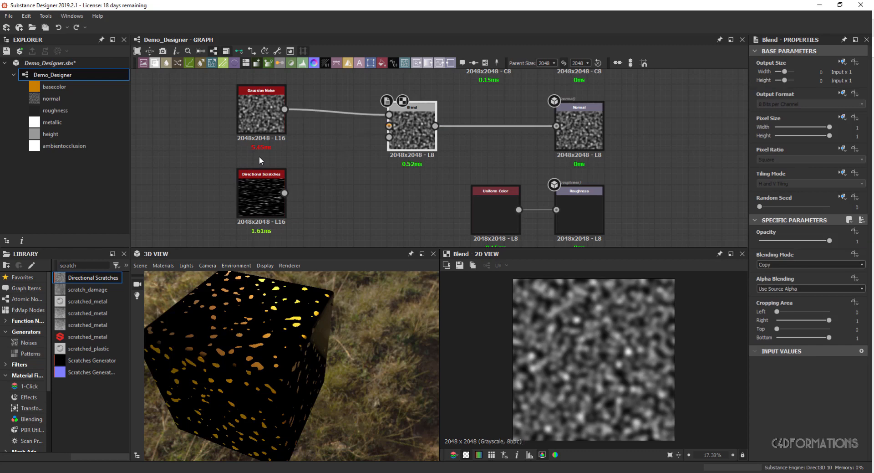
key("ctrl+z")
key("ctrl+z")
key("ctrl+z")
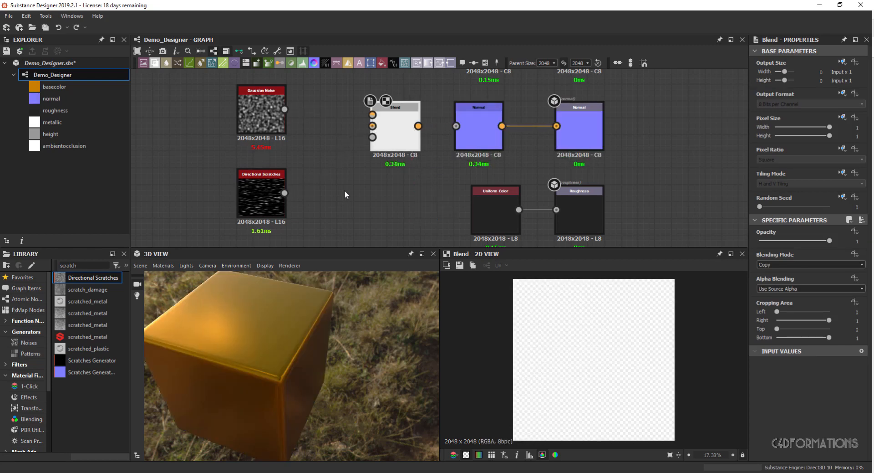
key("ctrl+y")
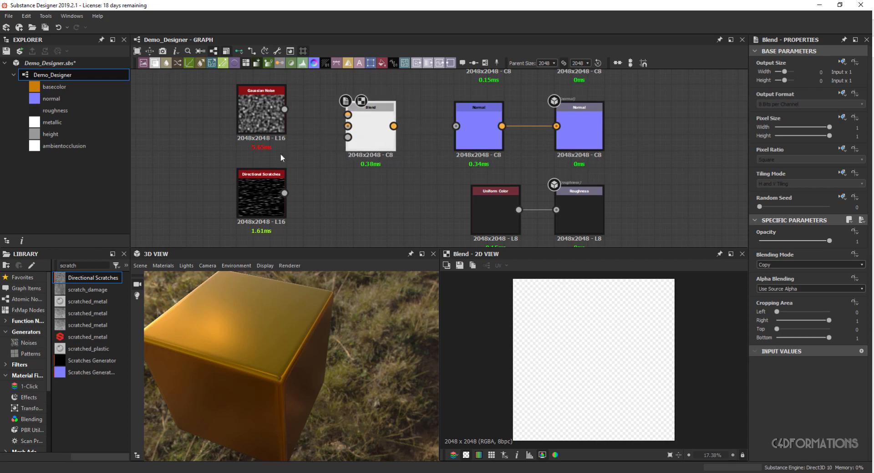
- Connect Gaussian Noise as the Blend foreground and Directional Scratches as its background, and feed the Blend output into the Normal node
left_click_drag(298, 121, 347, 115)
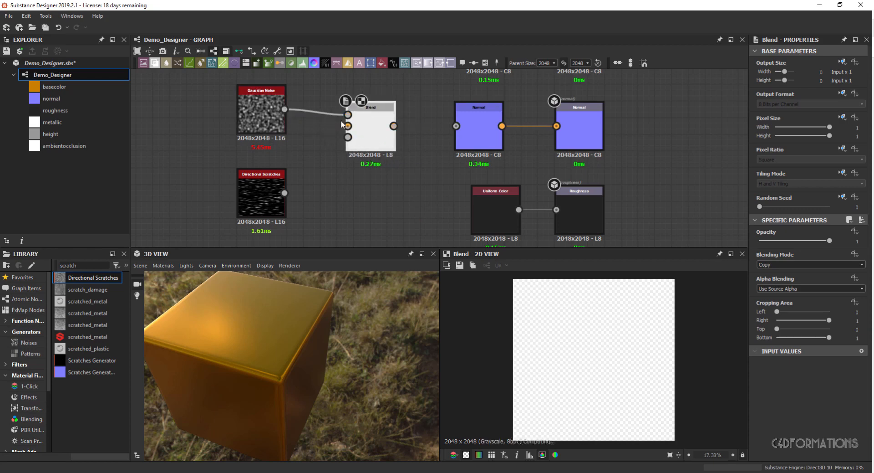
left_click_drag(285, 192, 348, 125)
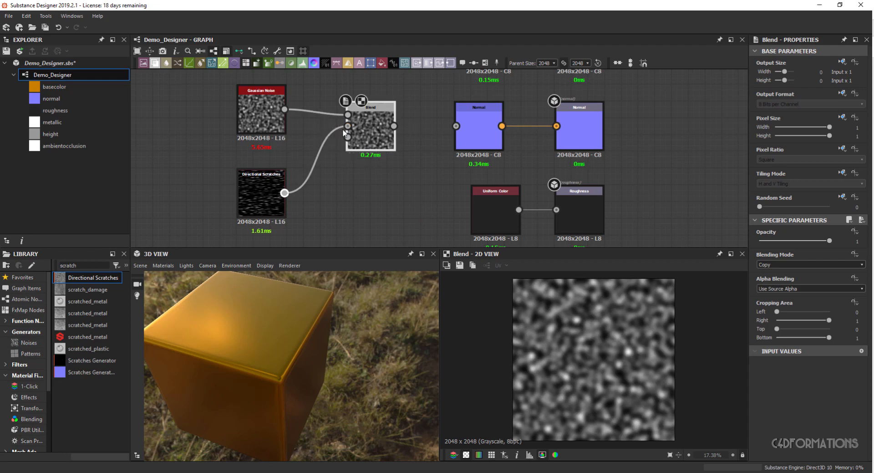
left_click_drag(457, 126, 394, 126)
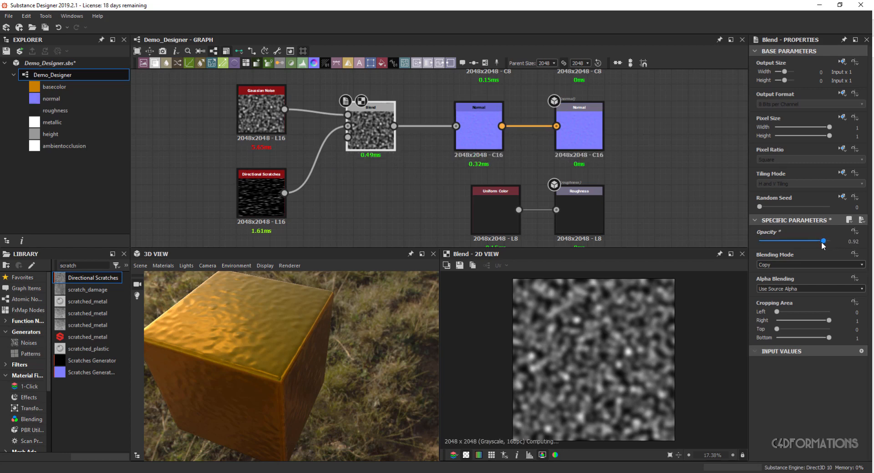
- Set the Blend node's opacity to 0.68 and inspect the resulting surface on the 3D cube
left_click_drag(830, 240, 809, 246)
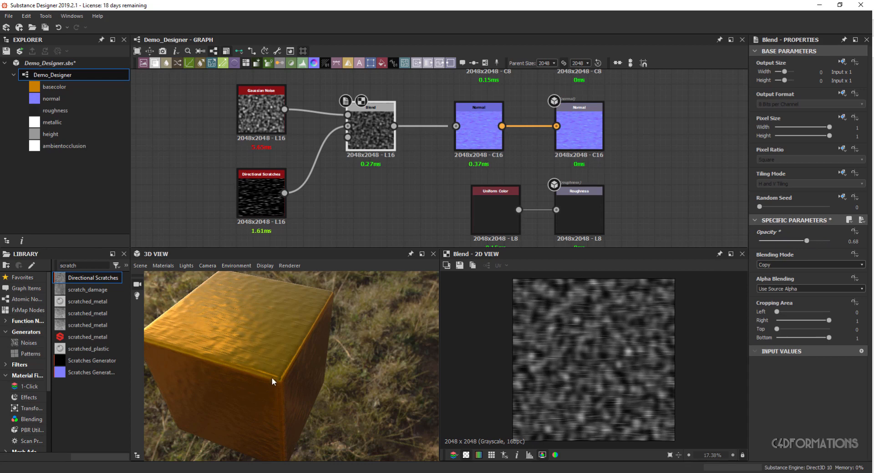
right_click_drag(272, 377, 263, 210)
left_click_drag(222, 307, 351, 324)
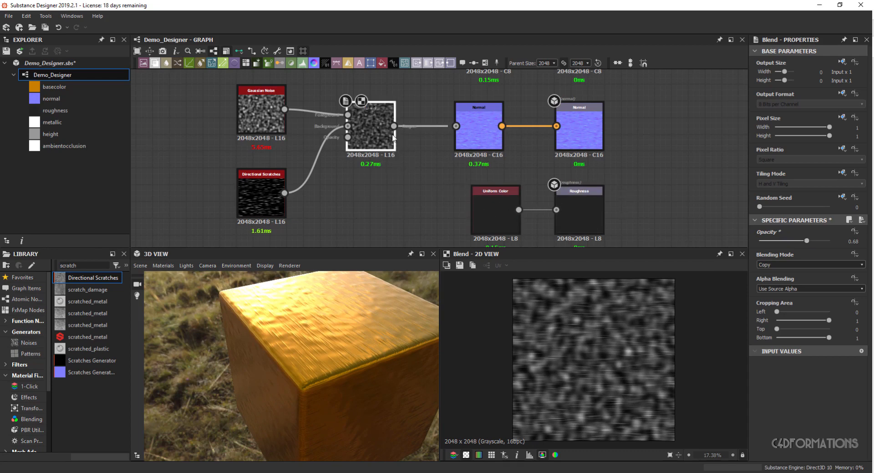
- Connect the Blend output to the Roughness output in place of the Uniform Color and inspect the cube's sides up close
left_click_drag(394, 126, 556, 219)
left_click_drag(363, 356, 318, 346)
right_click_drag(318, 343, 358, 164)
left_click_drag(348, 281, 249, 314)
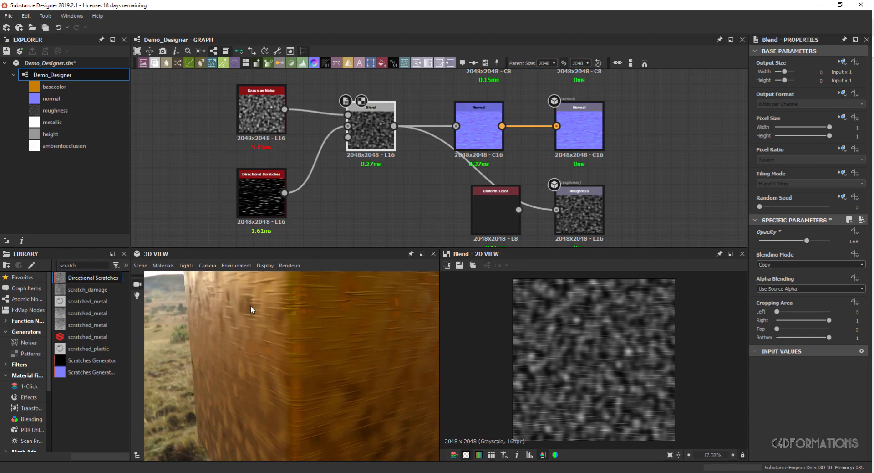
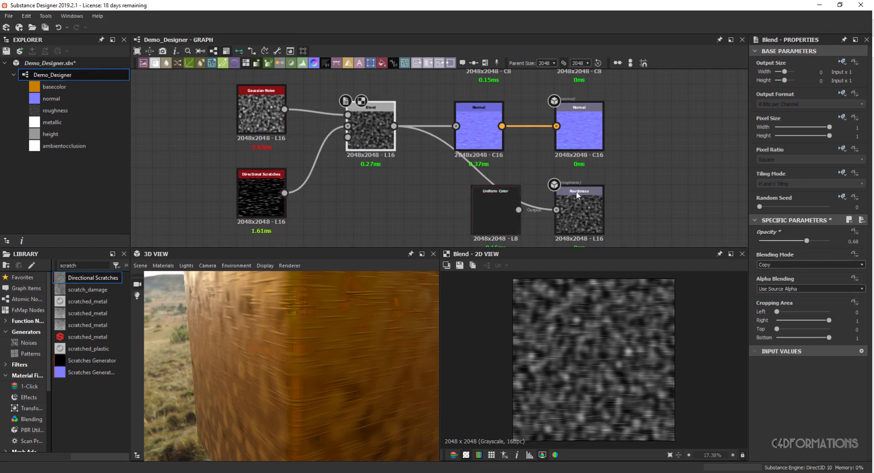
- Inspect the cube from above and set the Blend node's opacity to 1
scroll(379, 312, "down", 6)
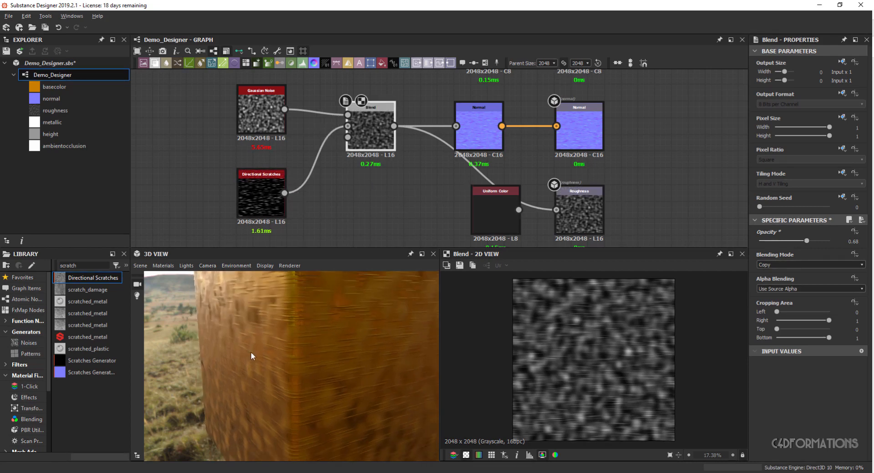
left_click_drag(339, 317, 360, 255)
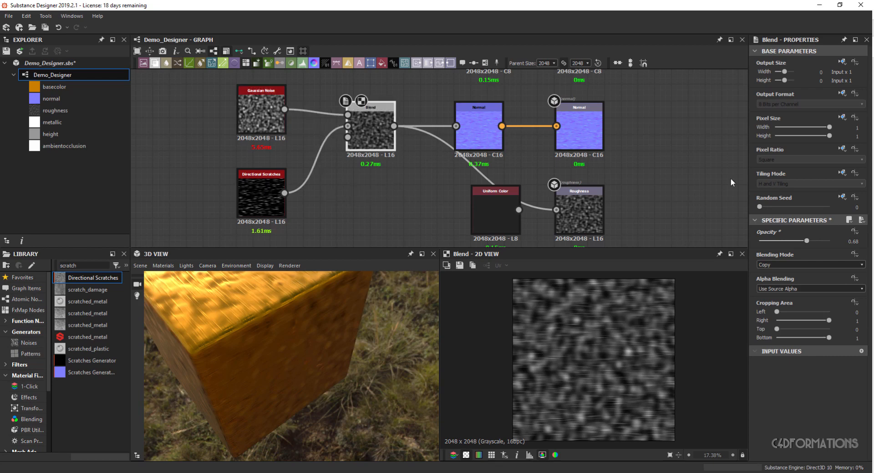
left_click_drag(810, 243, 831, 241)
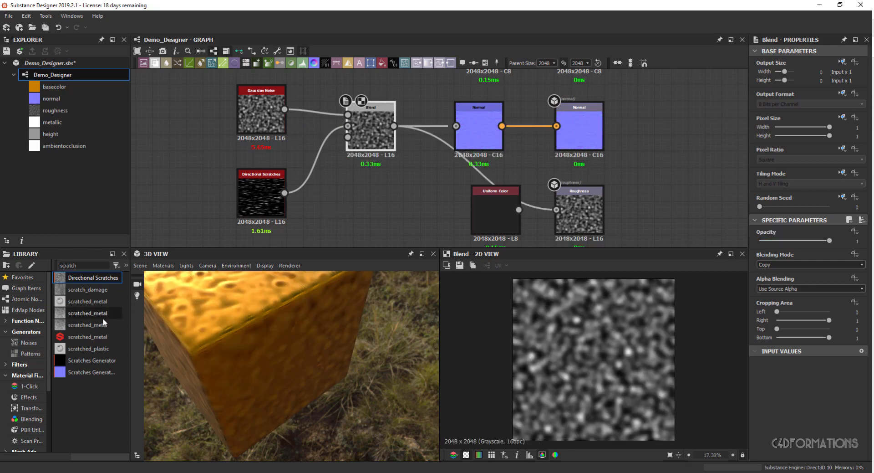
- Search the library for "grun", add Grunge Map 001 below the Blend node and connect it to the Blend's opacity mask input
left_click_drag(85, 268, 45, 265)
type("gr")
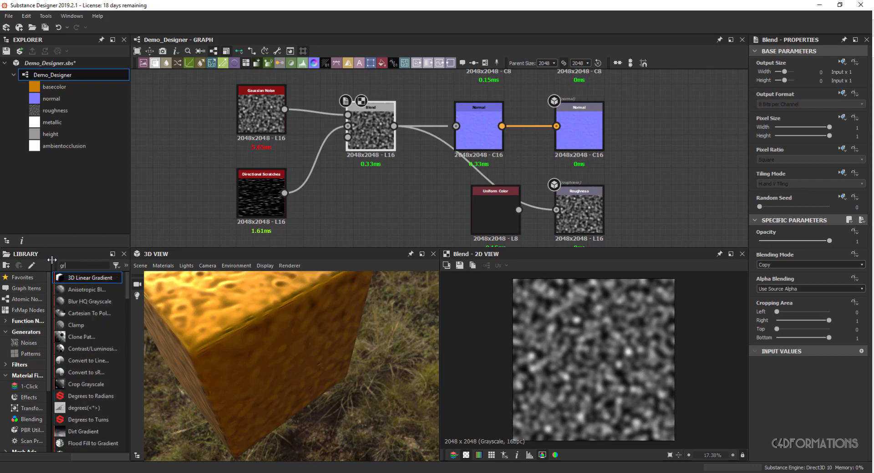
type("unc")
key("BackSpace")
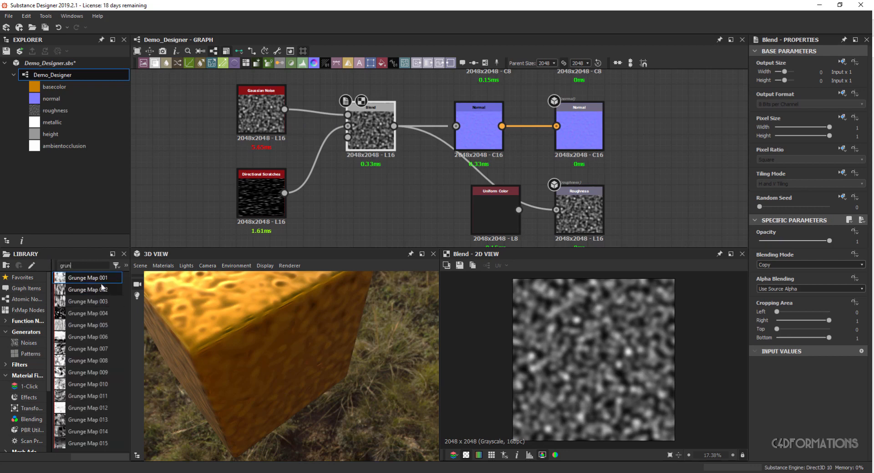
left_click_drag(87, 277, 348, 137)
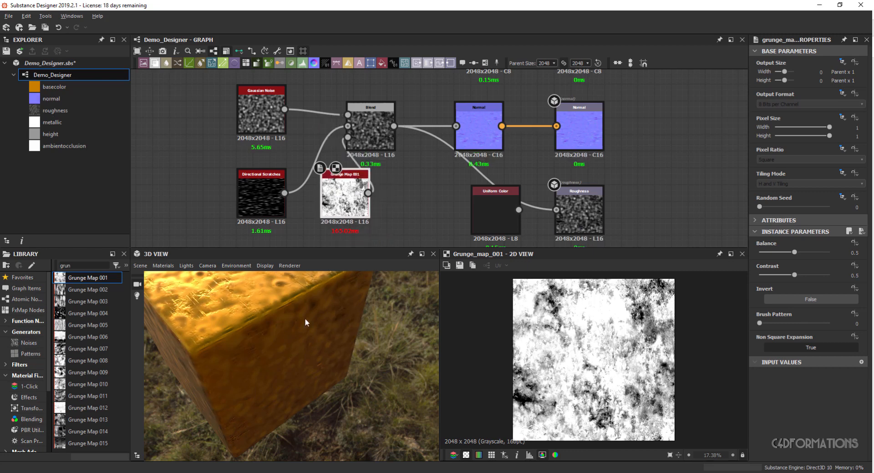
- Shift the Blend node closer to the Normal node and inspect the masked surface on the whole cube
mouse_move(305, 322)
left_mouse_down()
mouse_move(300, 314)
mouse_move(343, 441)
mouse_move(266, 362)
mouse_move(309, 357)
mouse_move(286, 318)
mouse_move(300, 324)
left_mouse_up()
left_click_drag(375, 121, 392, 127)
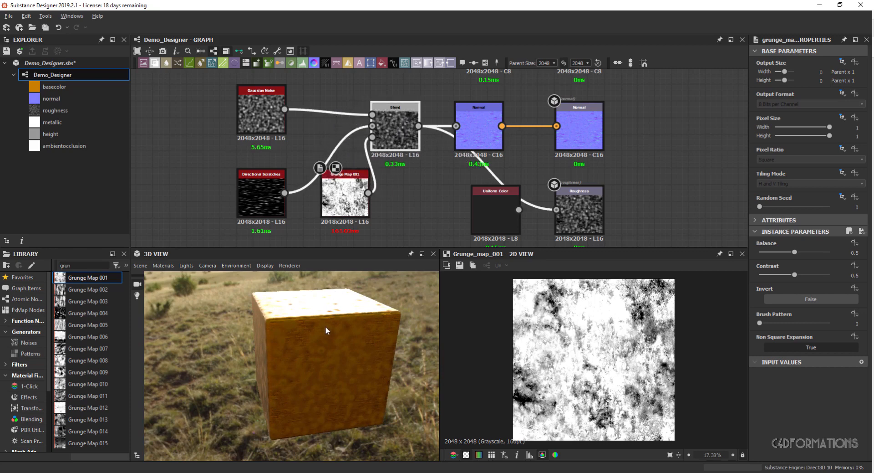
left_click_drag(334, 321, 315, 334)
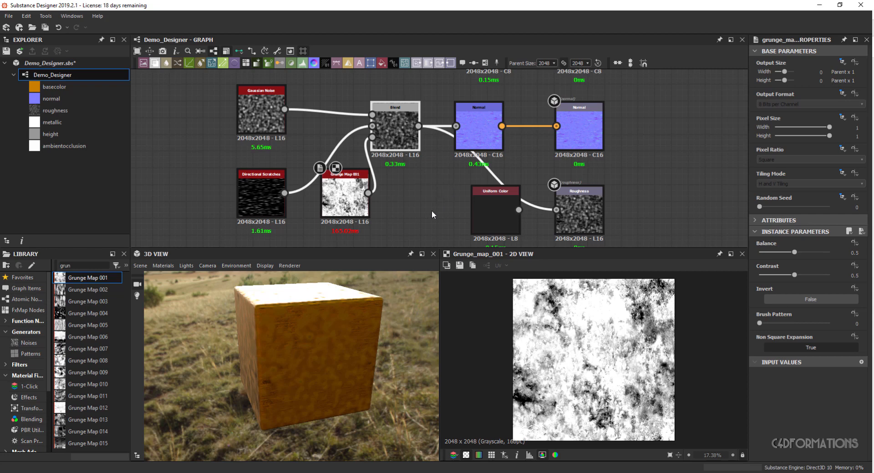
- Delete the orange Uniform Color node that feeds the Base Color output
middle_click_drag(410, 199, 370, 260)
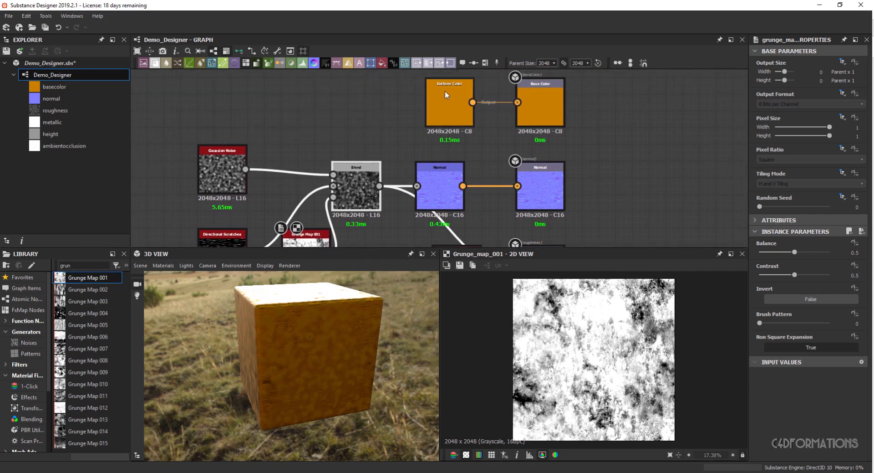
left_click(445, 96)
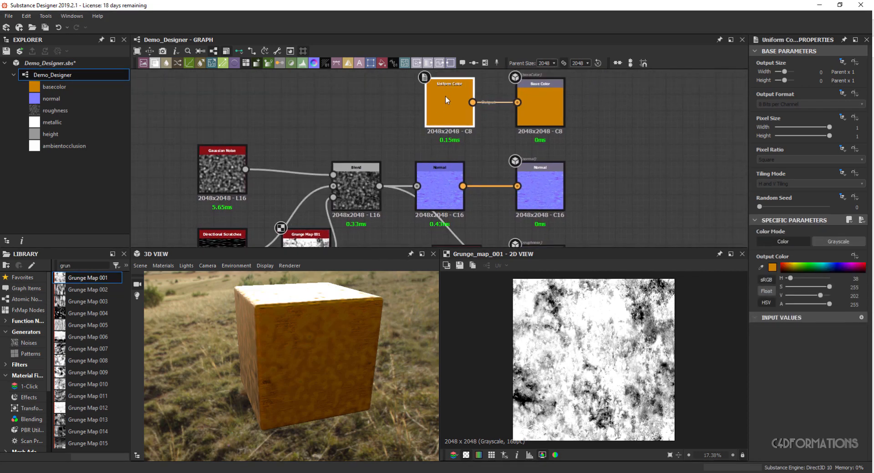
key("Delete")
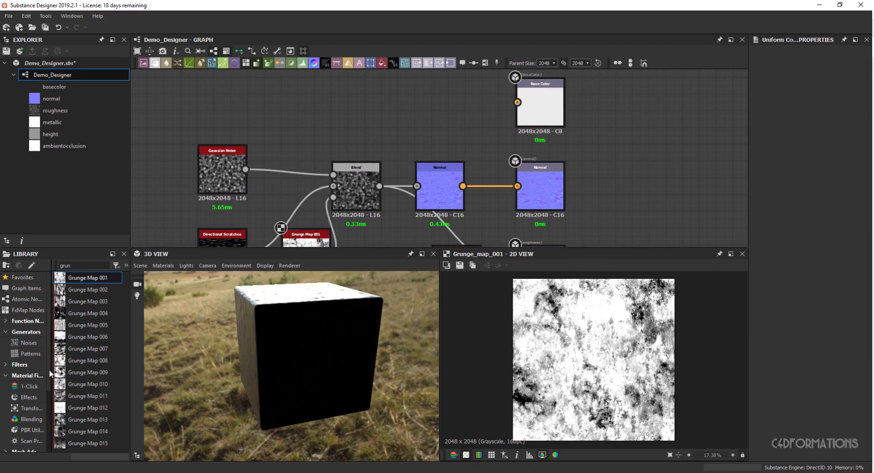
- Search the library for "metal" and show the PBR Utilities category
left_click(84, 266)
key("BackSpace")
key("BackSpace")
key("BackSpace")
type("met")
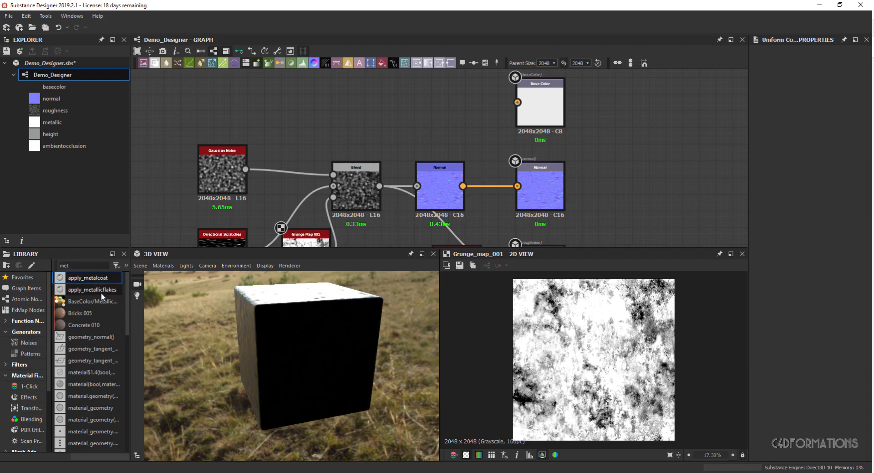
type("al")
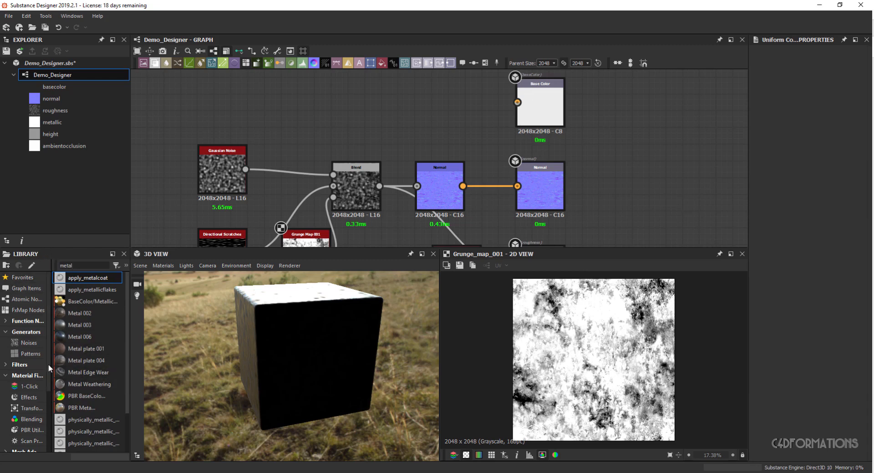
scroll(48, 364, "down", 2)
left_click(30, 386)
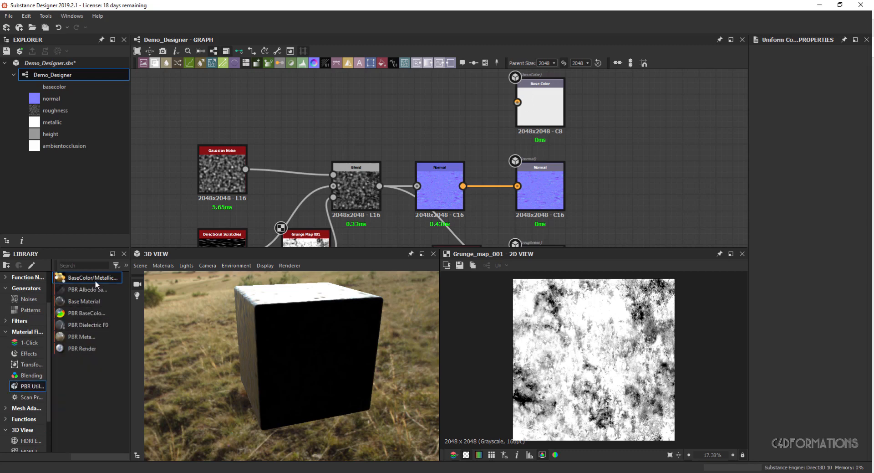
- Try to drive the Base Color output with a BaseColor/Metallic/Roughness converter, and delete that node
left_click_drag(96, 280, 417, 103)
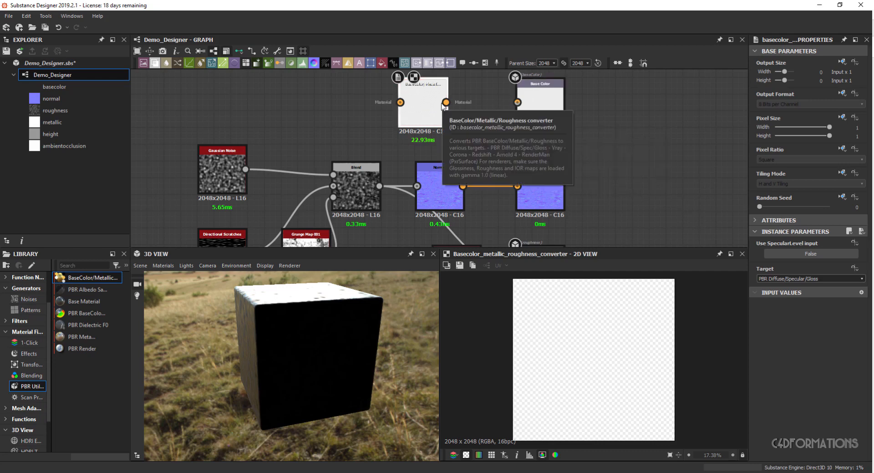
left_click_drag(446, 102, 519, 104)
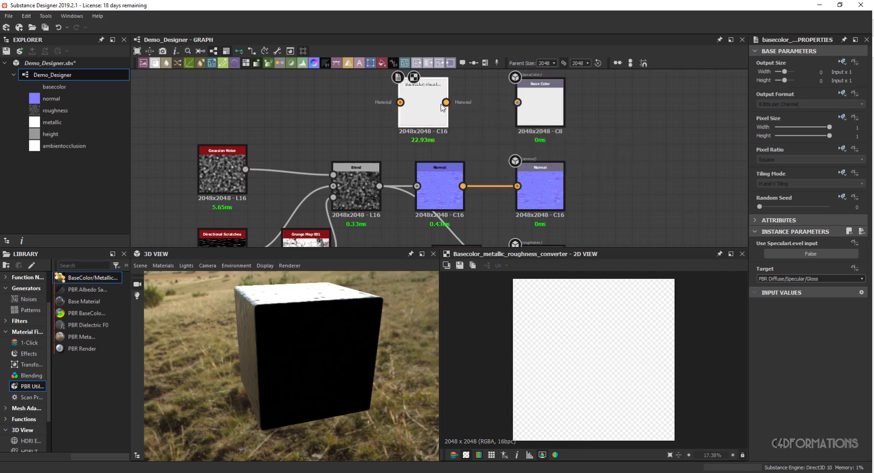
left_click_drag(517, 102, 445, 116)
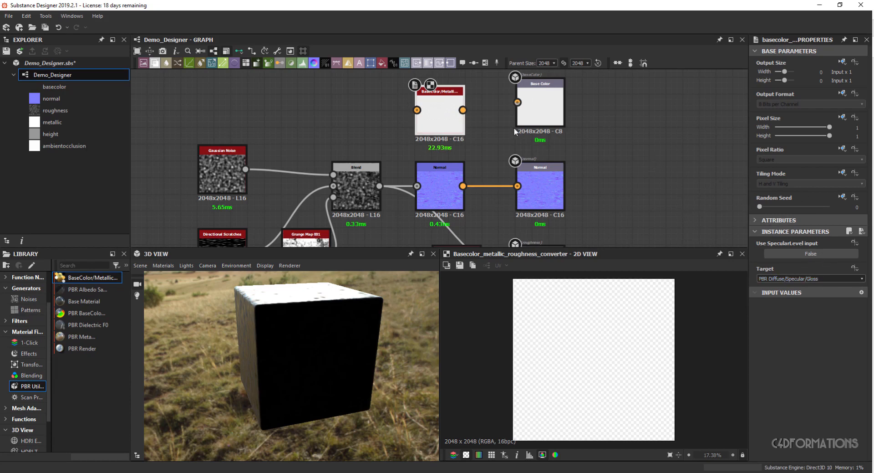
key("Delete")
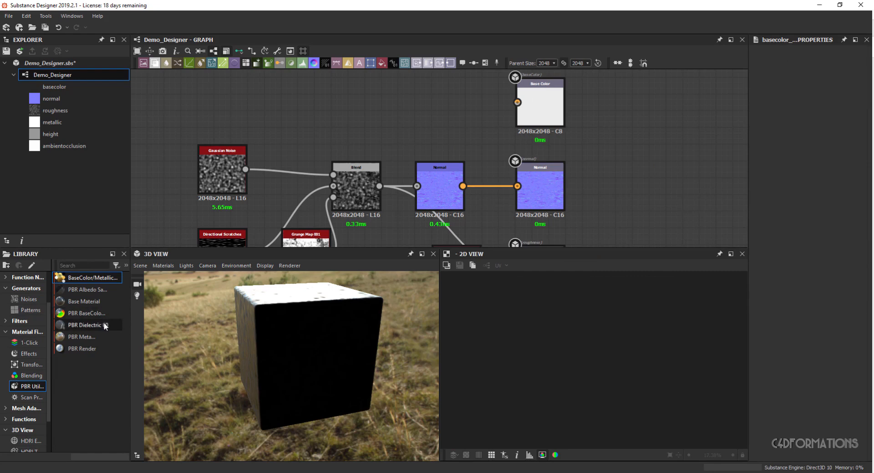
- Add a PBR Metal Reflectance node connected to the Base Color output, align it above the Blend node and inspect the cube
left_click_drag(88, 337, 518, 105)
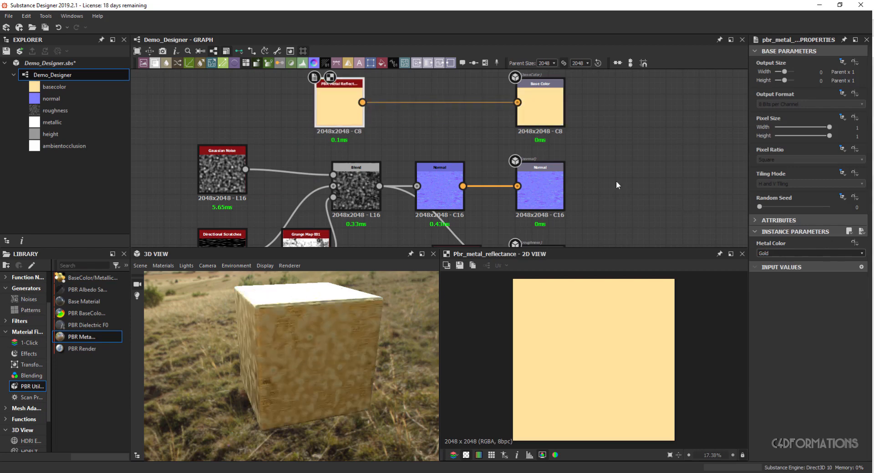
mouse_move(348, 107)
left_mouse_down()
mouse_move(364, 123)
mouse_move(364, 107)
left_mouse_up()
left_click_drag(353, 335, 326, 344)
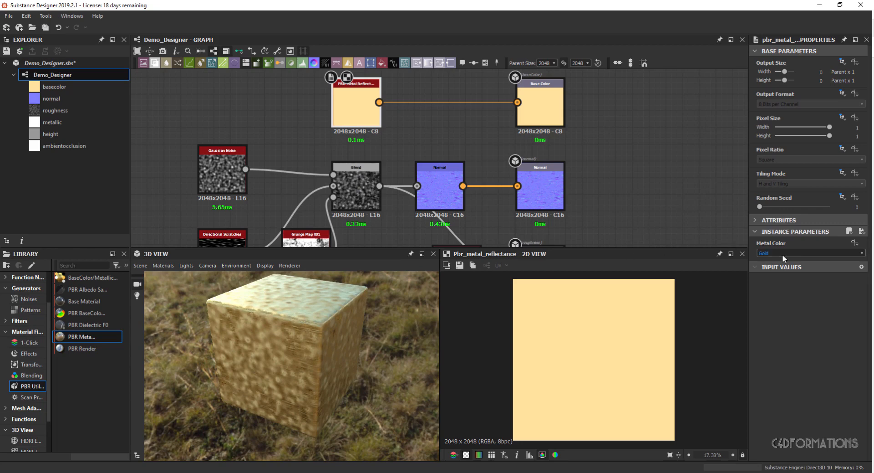
- Try Aluminium, Nickel and other metal colors on the PBR Metal Reflectance node, and set it back to Gold
left_click(802, 254)
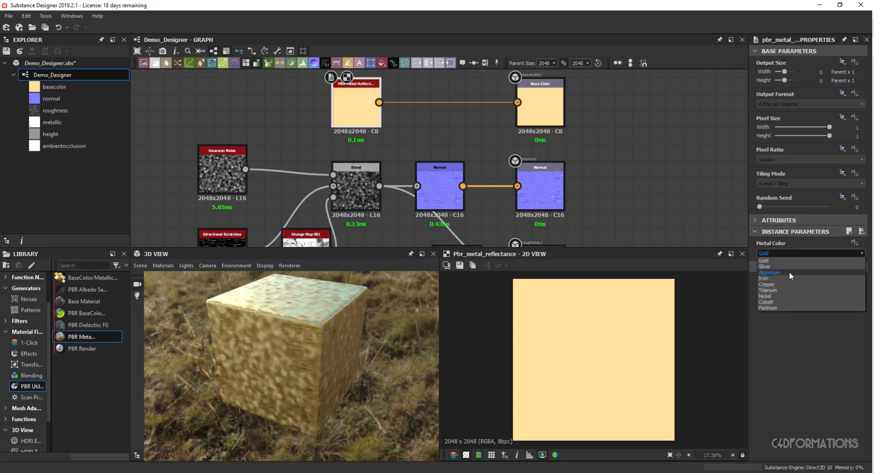
left_click(788, 271)
left_click(792, 252)
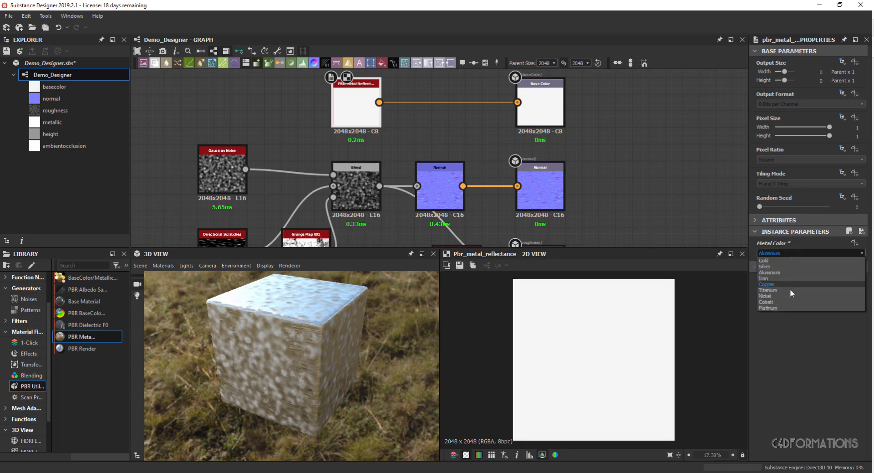
left_click(783, 296)
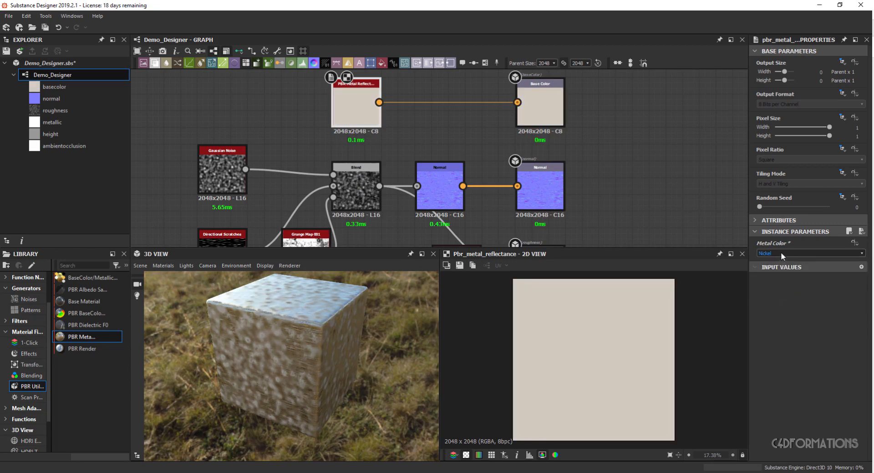
left_click(781, 252)
left_click(776, 302)
left_click(779, 253)
left_click(775, 305)
left_click(782, 252)
left_click(777, 262)
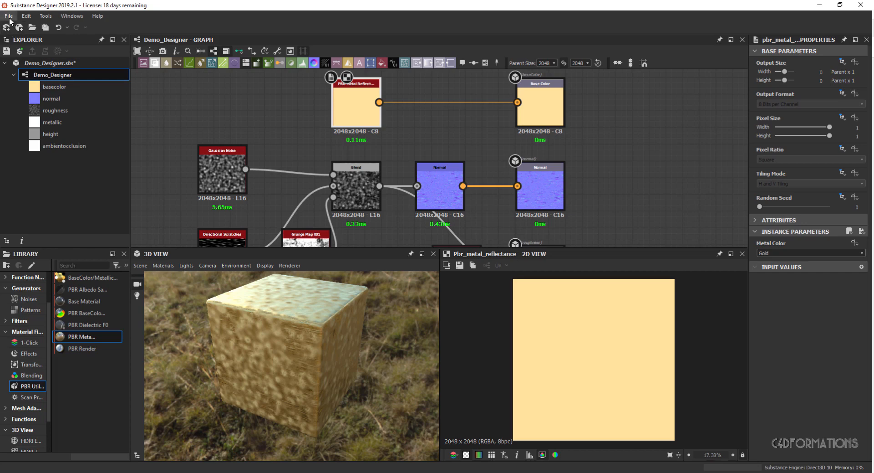
- Save the Demo_Designer.sbs package
left_click(43, 63)
right_click(43, 62)
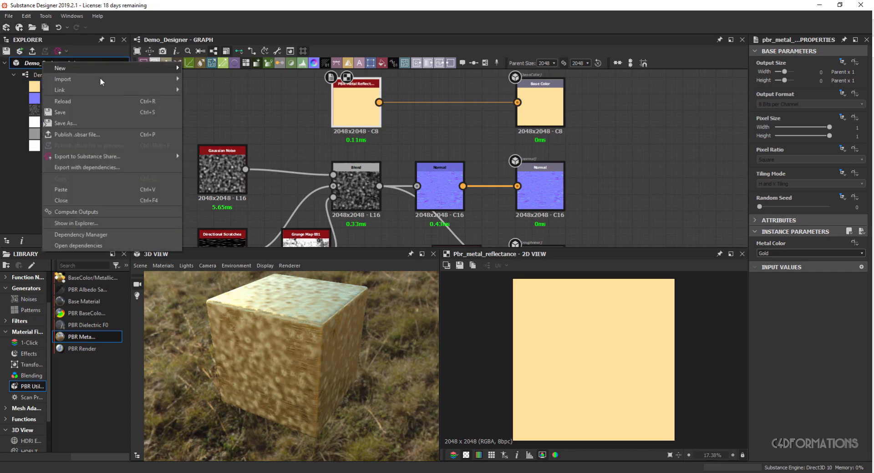
left_click(91, 113)
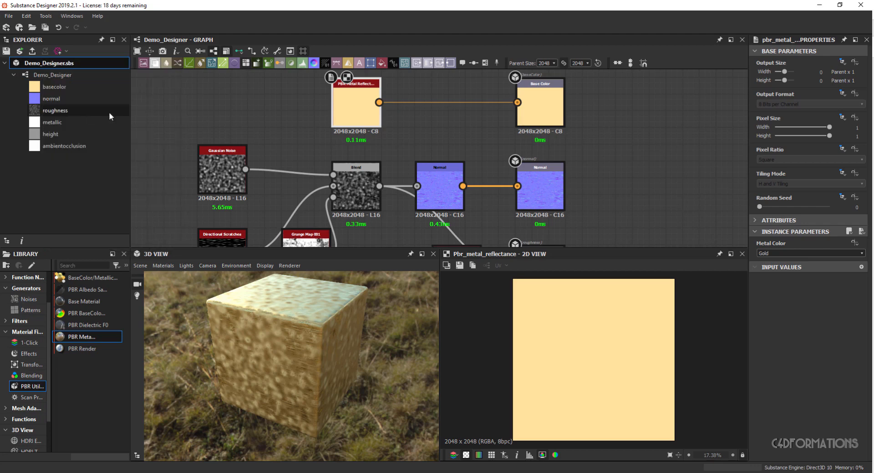
- Publish the package as Demo_Designer.sbsar in the Publication folder, with Demo_Designer2 as the default filename of the archive content
right_click(66, 64)
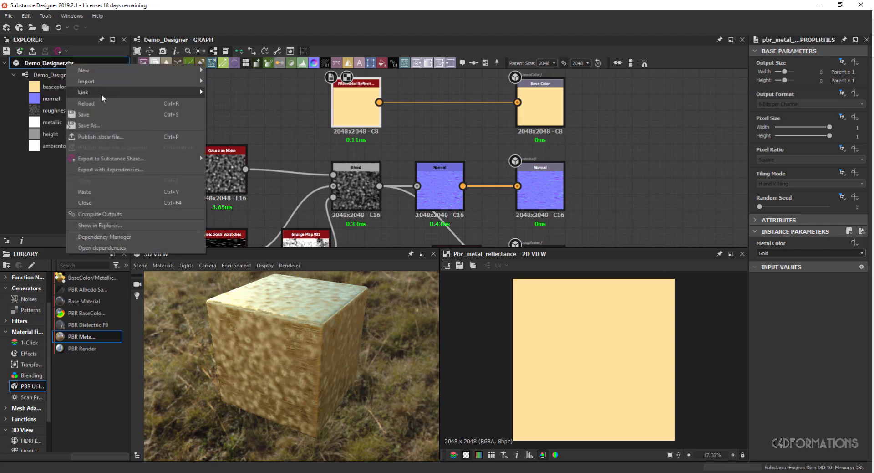
left_click(102, 136)
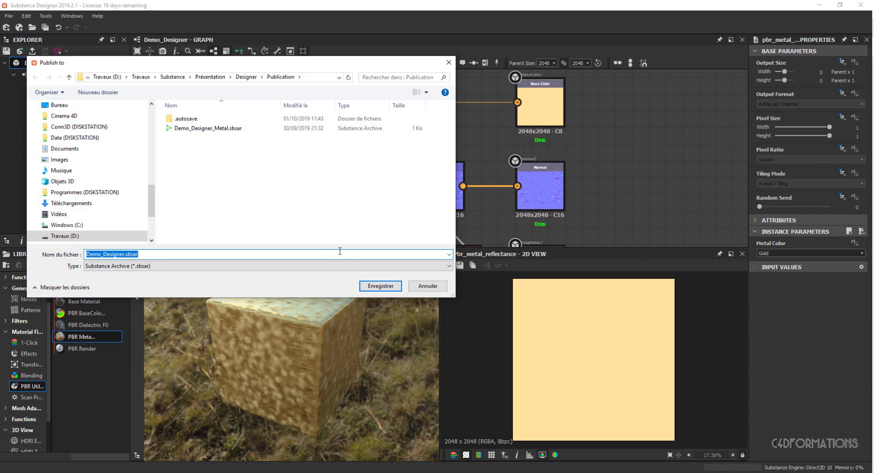
left_click(368, 286)
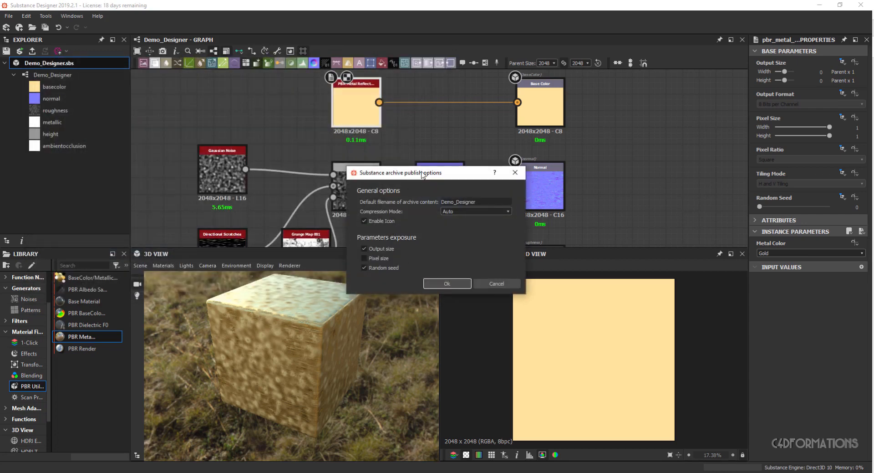
left_click_drag(423, 175, 388, 145)
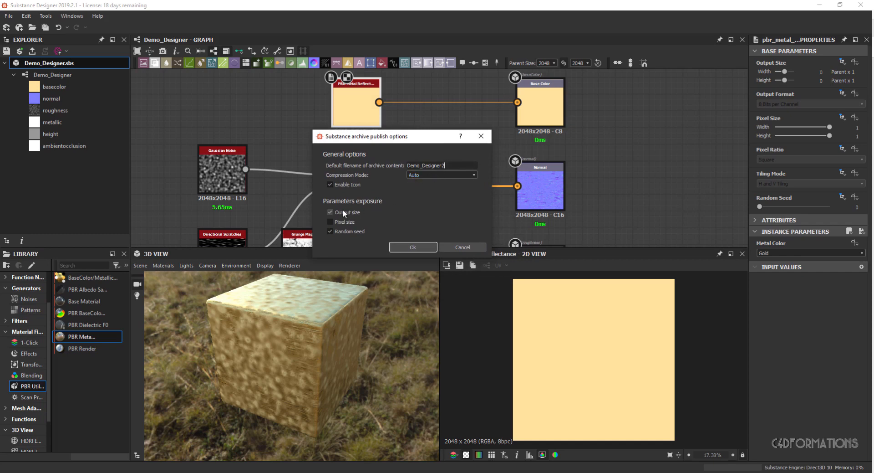
left_click(412, 247)
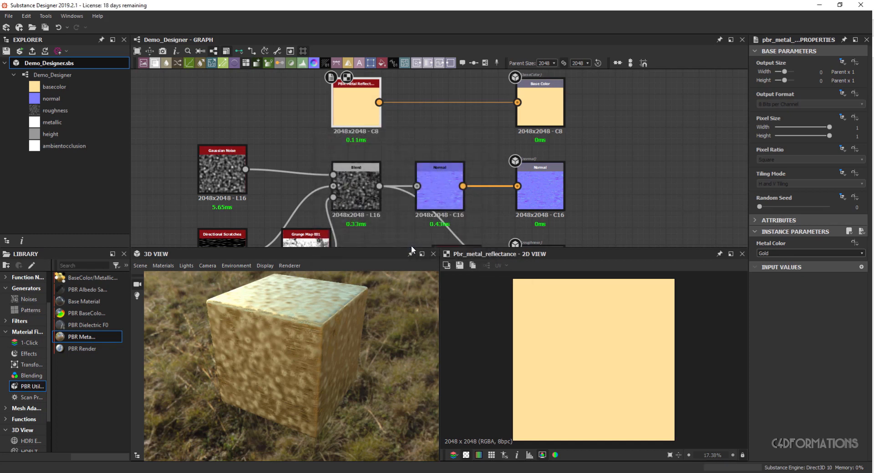
- Switch to File Explorer and open the Publication folder inside Présentation\Designer
left_click(819, 5)
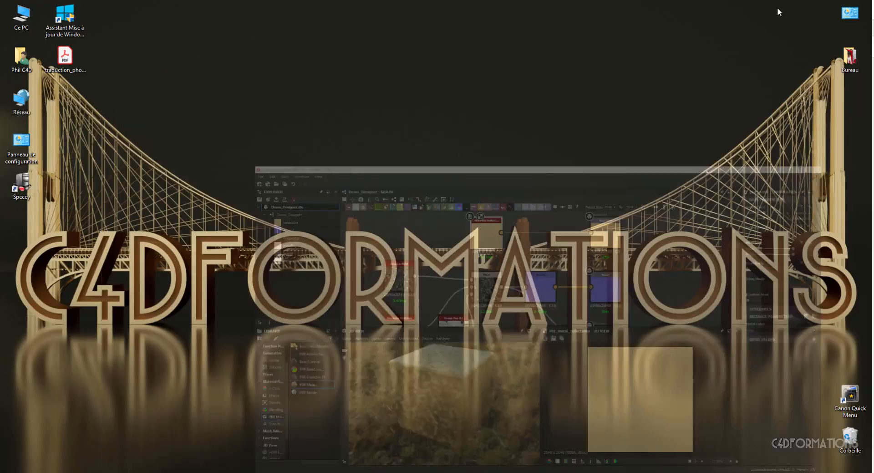
key("super+e")
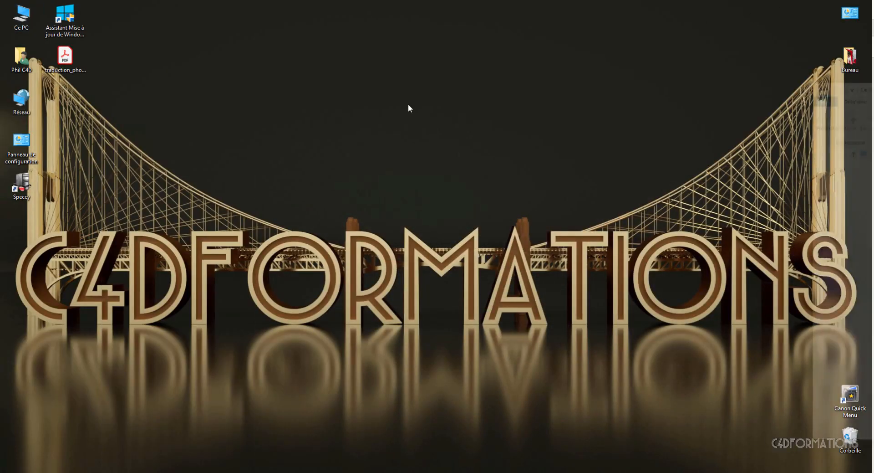
left_click_drag(872, 82, 357, 68)
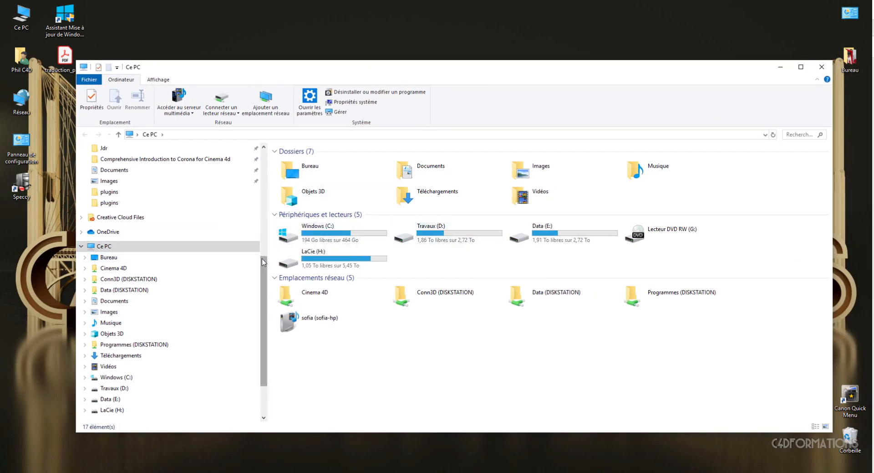
scroll(256, 172, "up", 6)
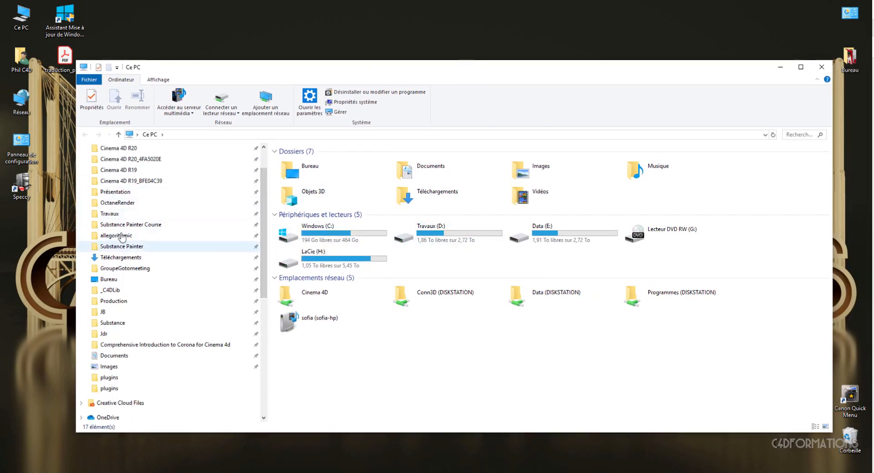
left_click(114, 193)
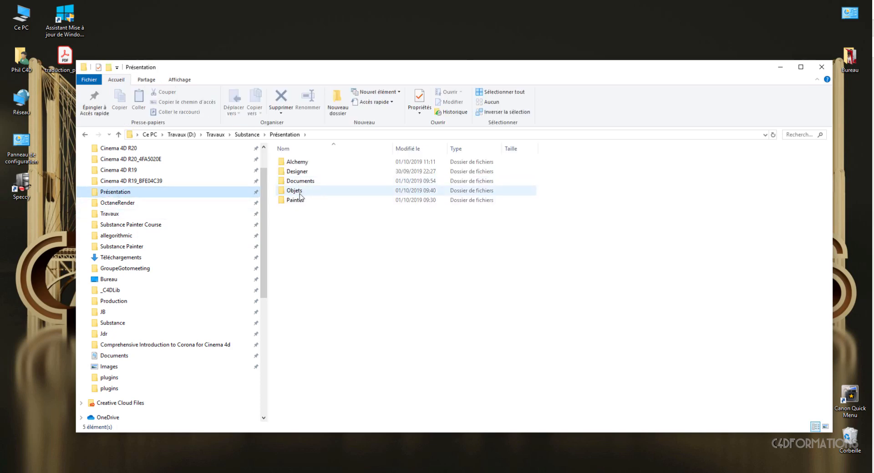
double_click(303, 172)
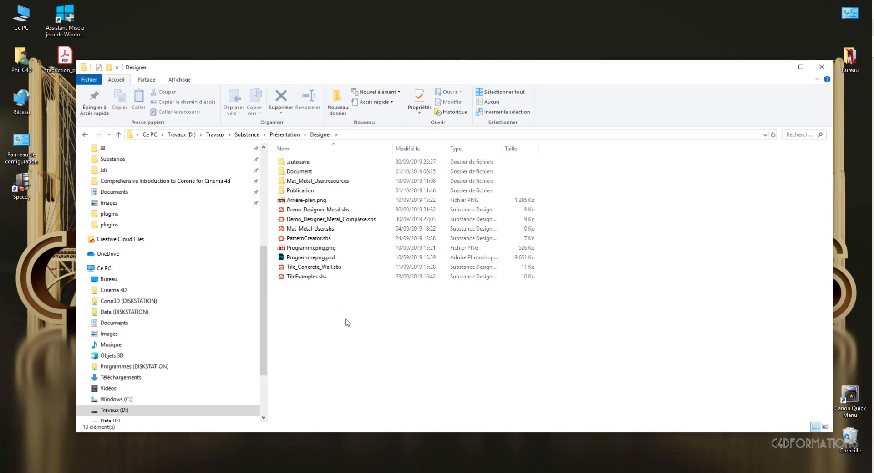
double_click(303, 190)
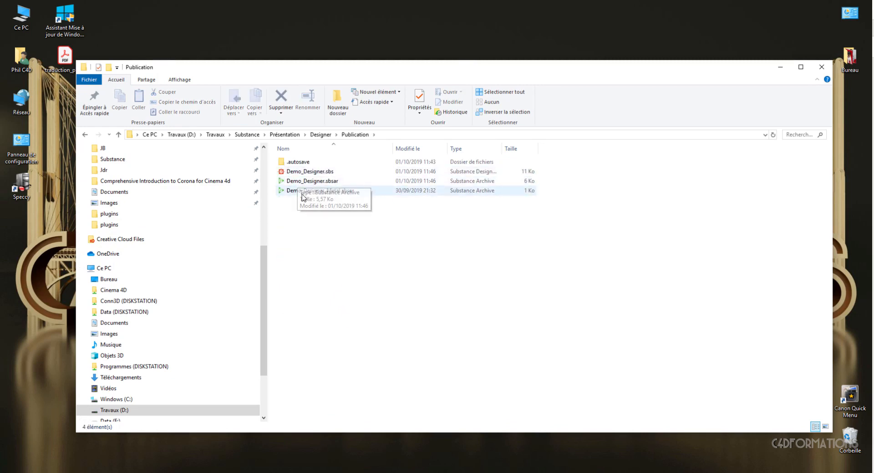
- Return to the Designer folder, reopen Publication and select the published Demo_Designer.sbsar archive
left_click(302, 191)
left_click(86, 135)
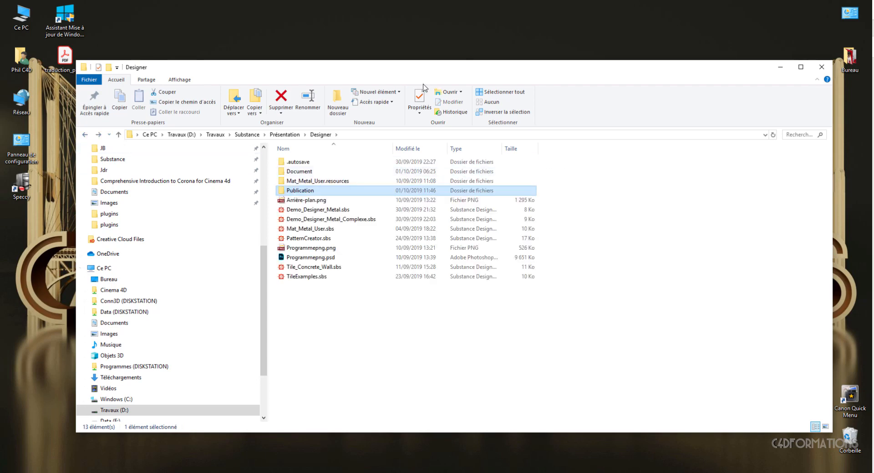
left_click_drag(425, 71, 410, 48)
double_click(299, 166)
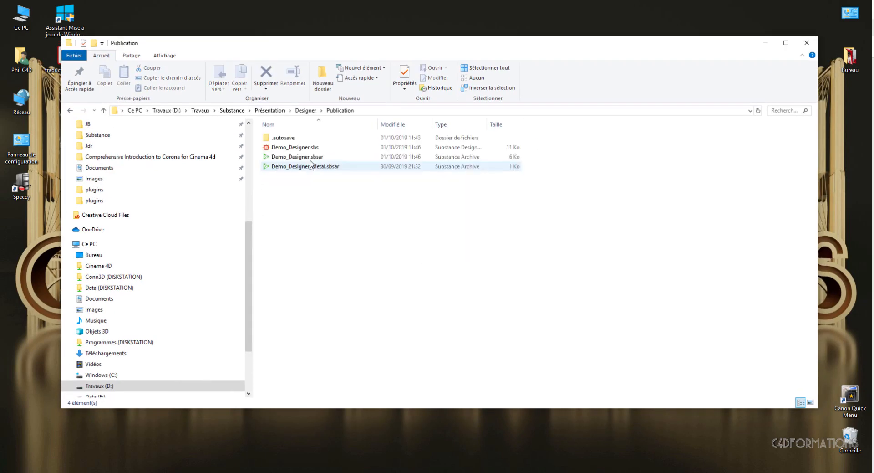
left_click(307, 169)
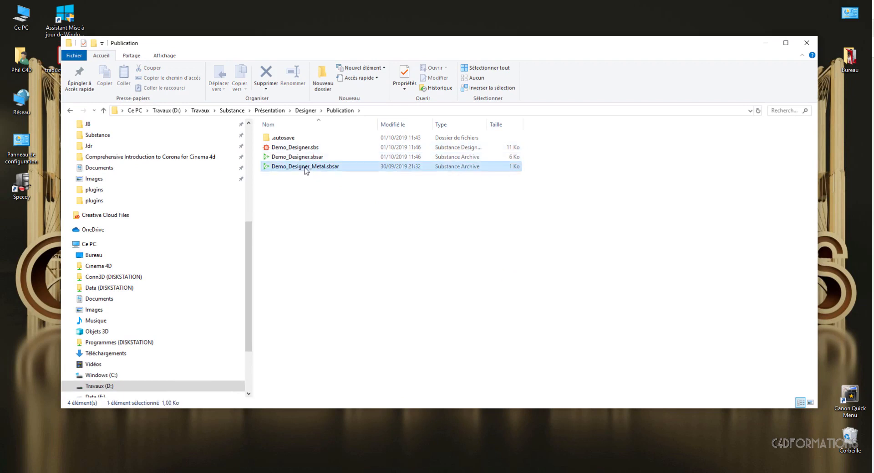
left_click(298, 157)
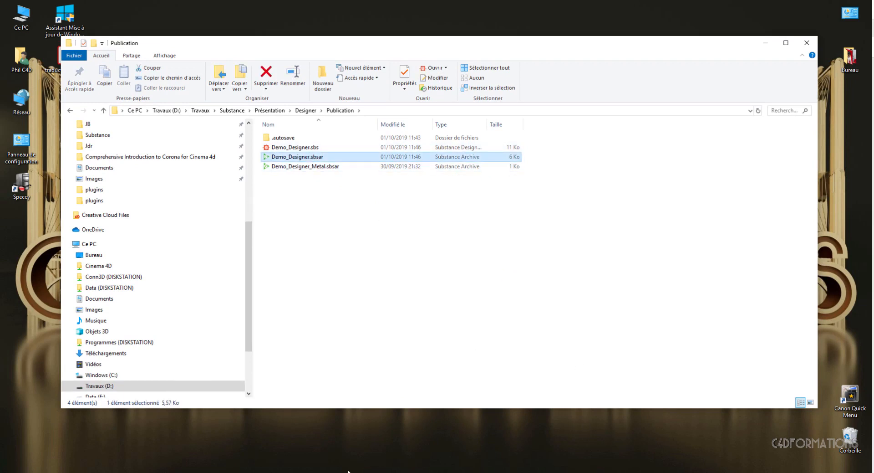
- Switch to Cinema 4D, dismiss the quick launch window and create a new project
mouse_move(191, 472)
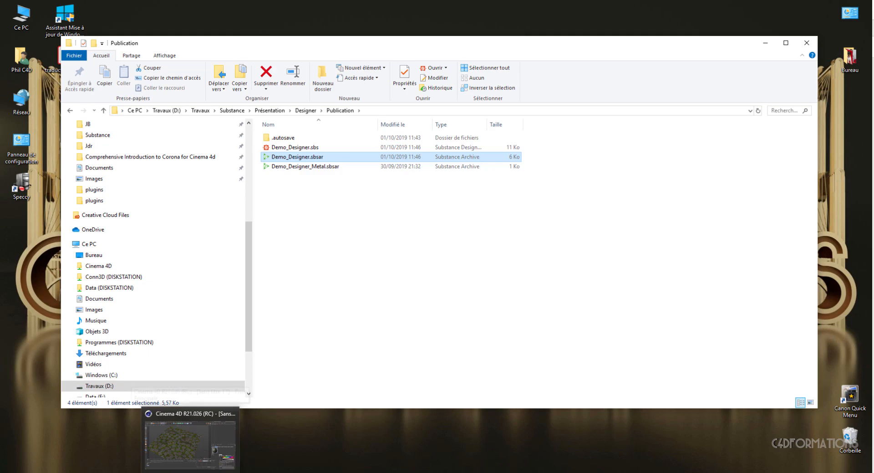
left_click(192, 439)
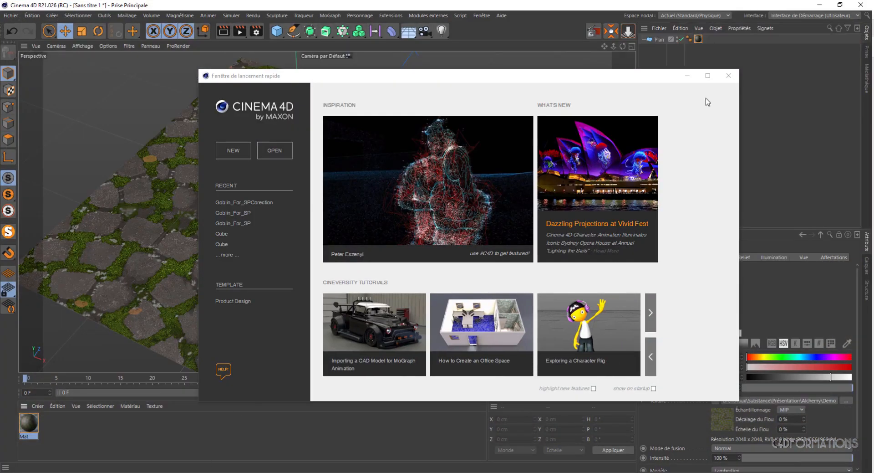
left_click(729, 75)
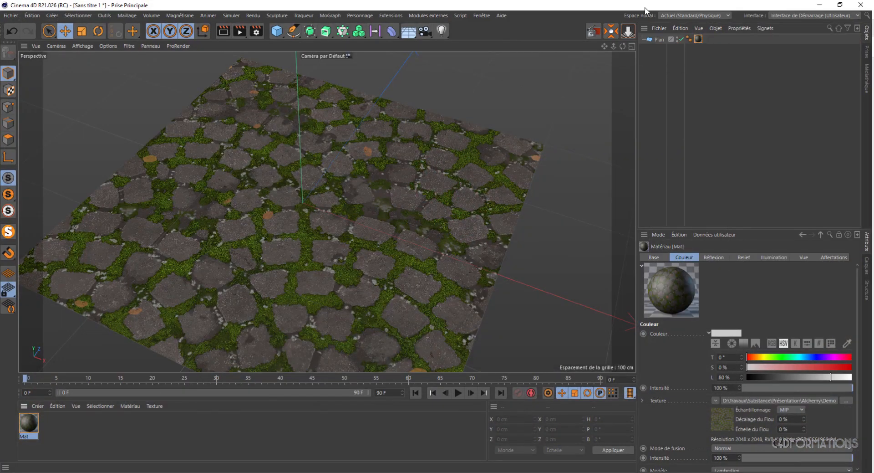
left_click(10, 16)
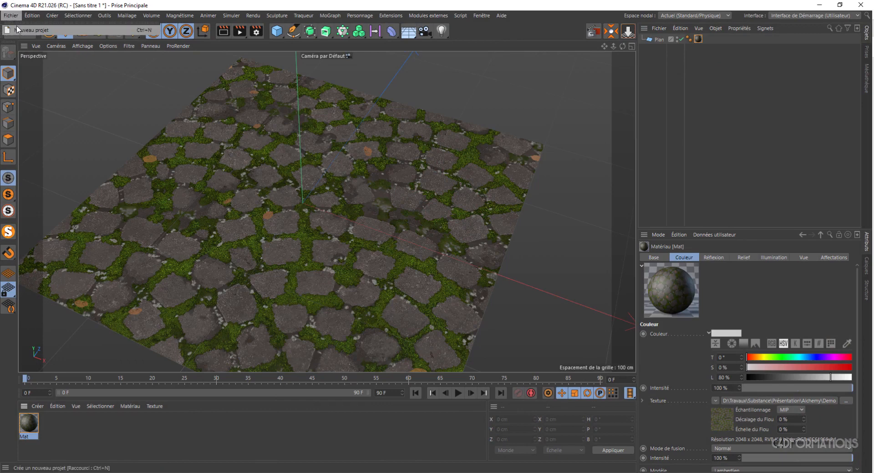
left_click(17, 30)
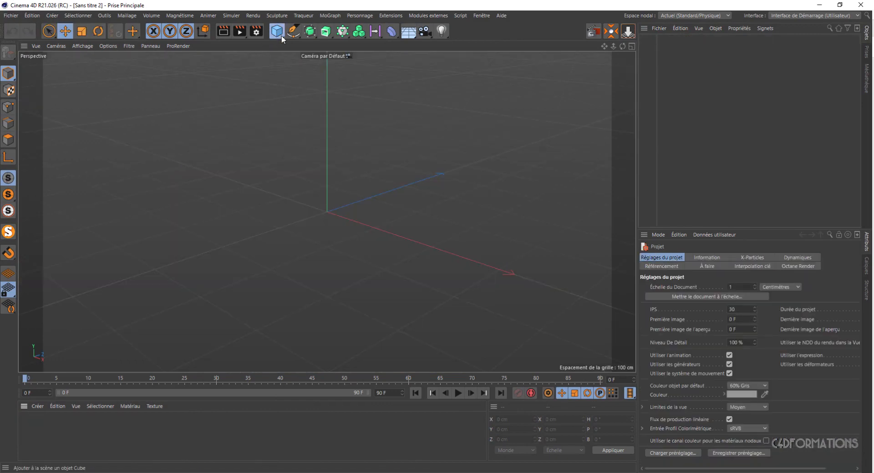
left_click(282, 38)
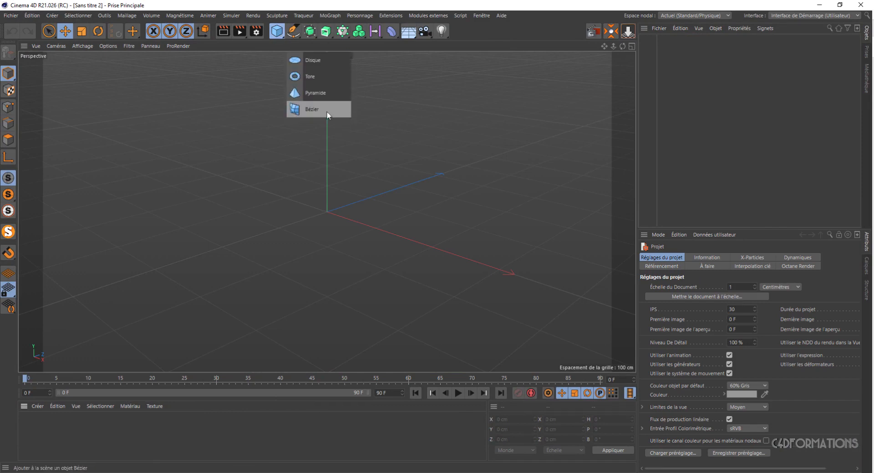
left_click(327, 110)
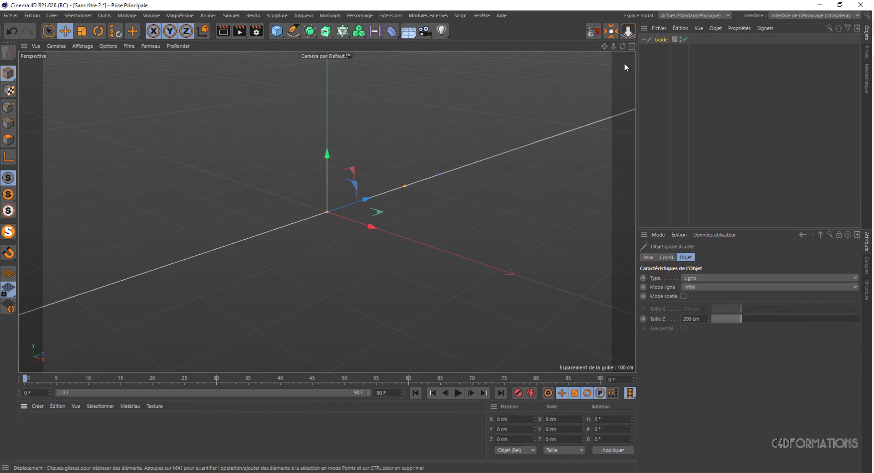
key("Delete")
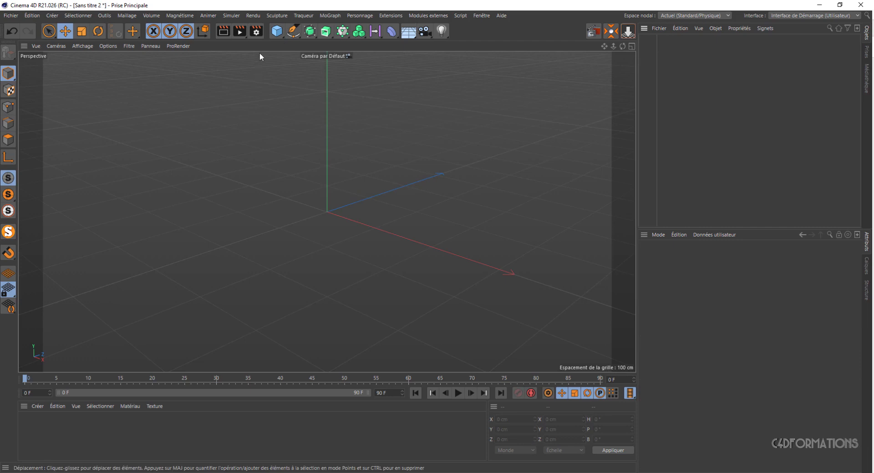
- Add a default cube to the scene and start a Substance Engine import
left_click(276, 33)
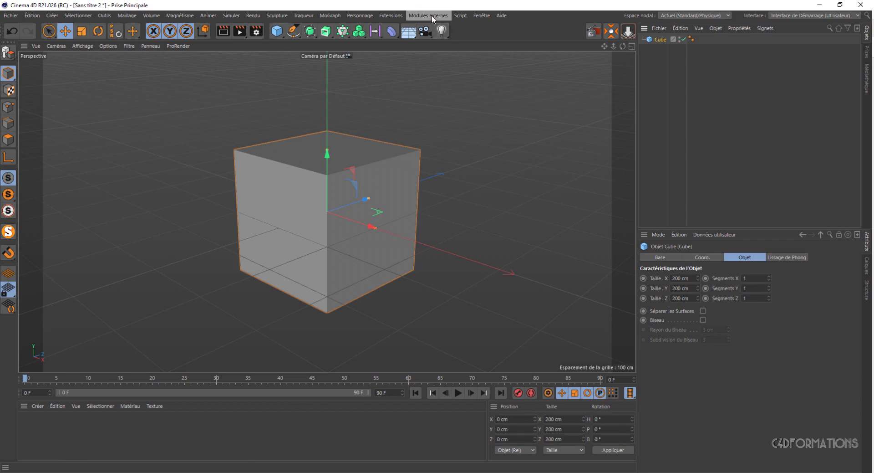
left_click(400, 16)
mouse_move(461, 72)
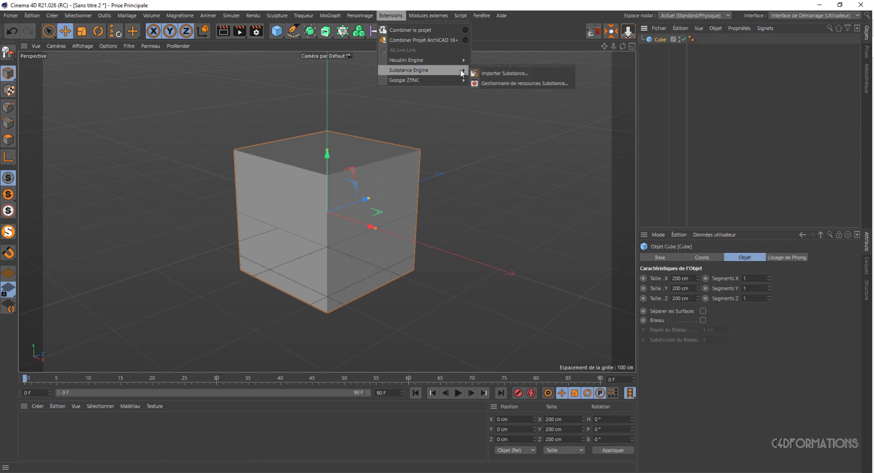
left_click(487, 73)
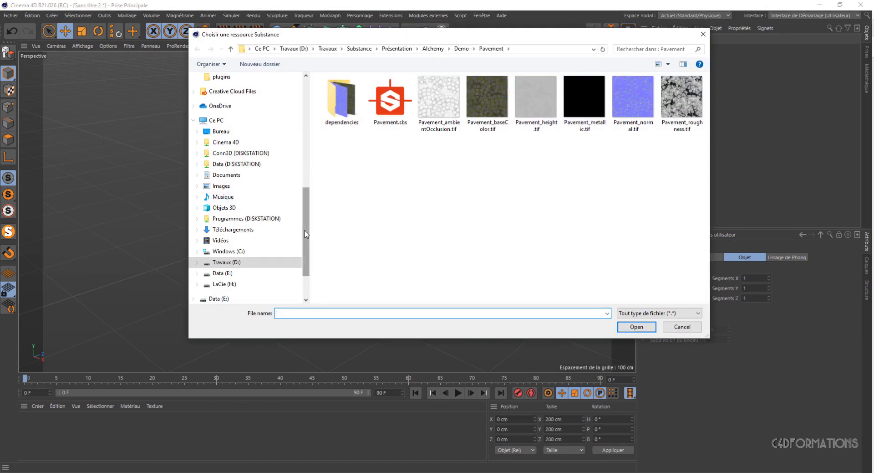
- Browse to the Présentation\Designer\Publication folder for the Substance resource to import
scroll(233, 161, "up", 7)
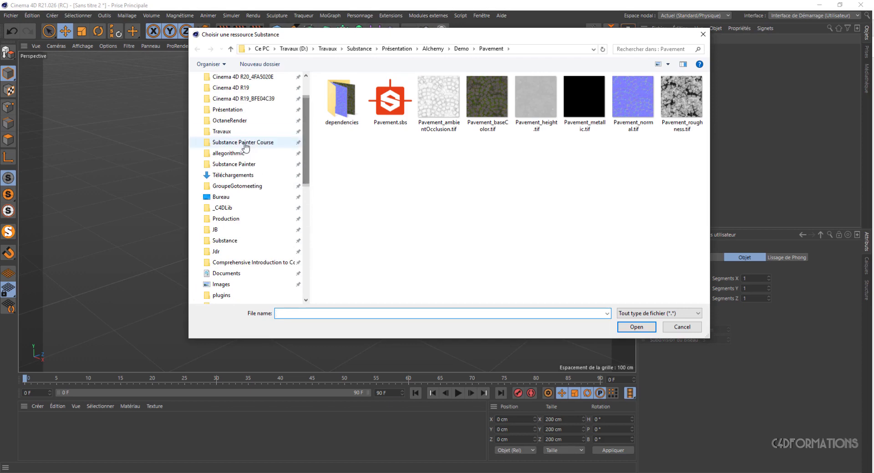
scroll(250, 175, "up", 2)
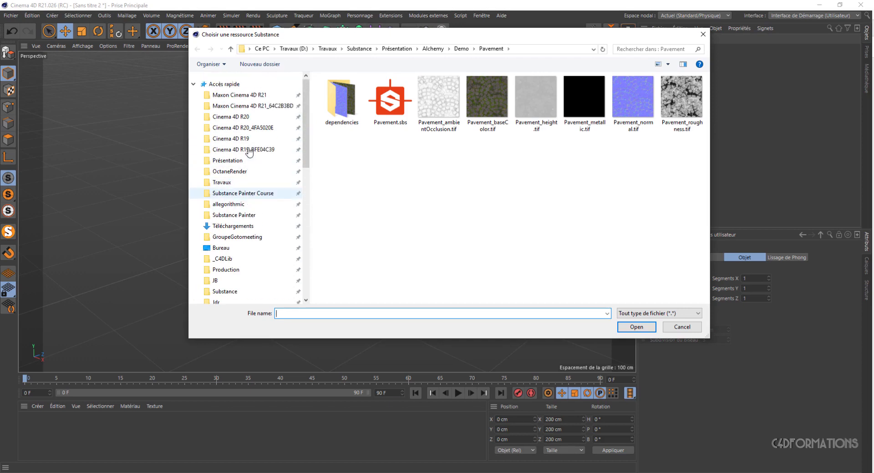
left_click(232, 160)
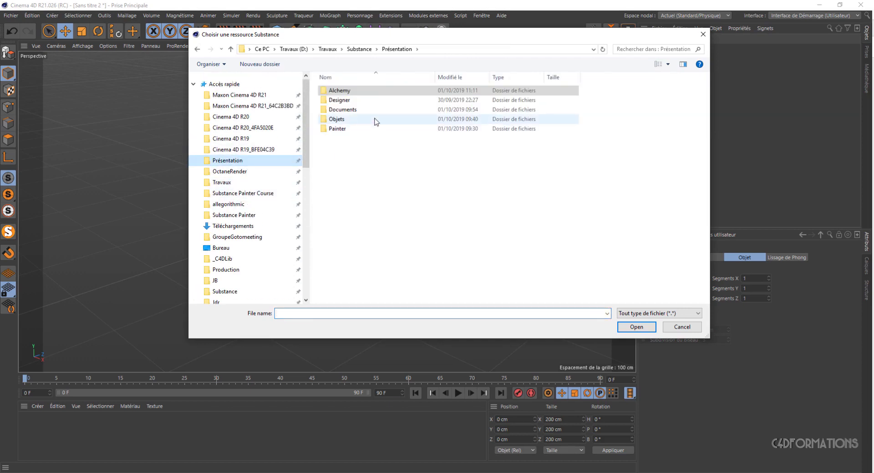
left_click(342, 102)
left_click(343, 101)
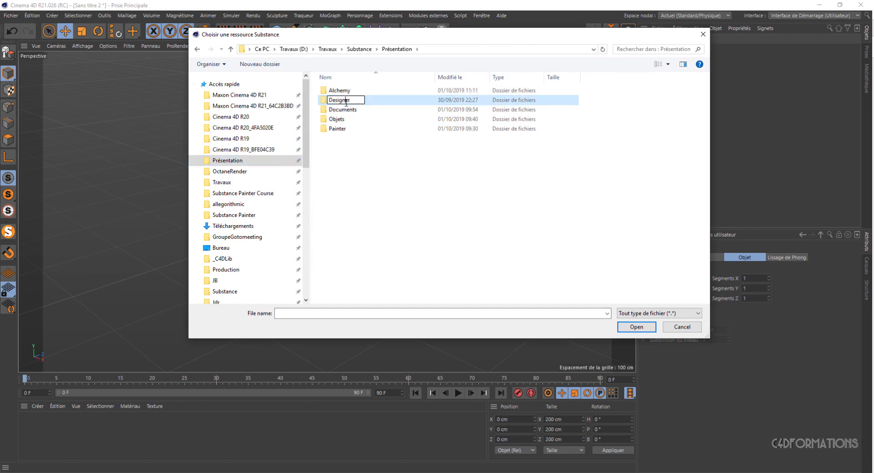
left_click(355, 111)
left_click(342, 100)
double_click(342, 100)
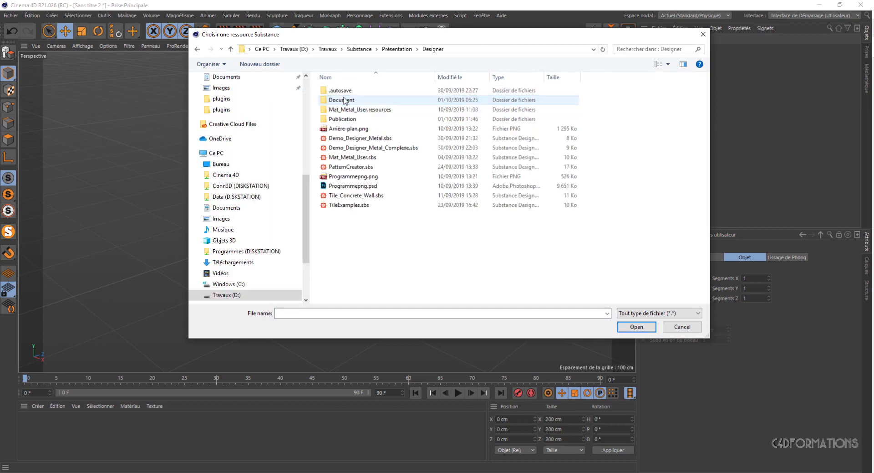
double_click(353, 119)
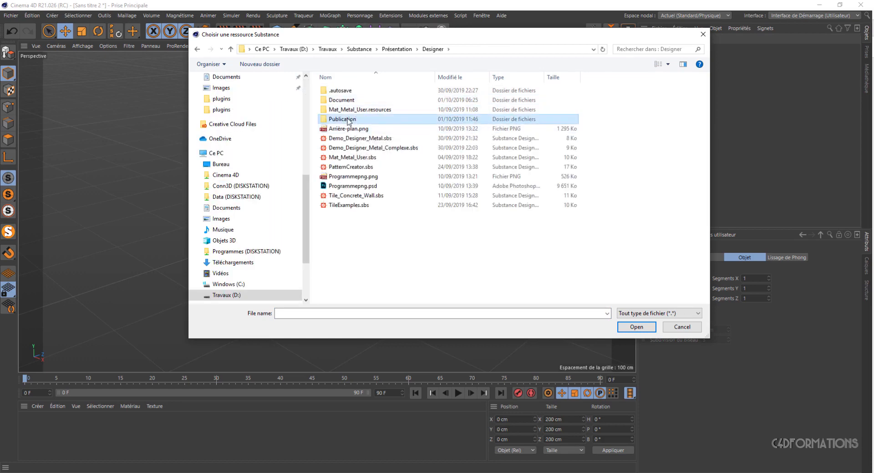
- Import Demo_Designer_Metal.sbsar, declining to copy it to the project location
left_click(353, 111)
left_click(357, 119)
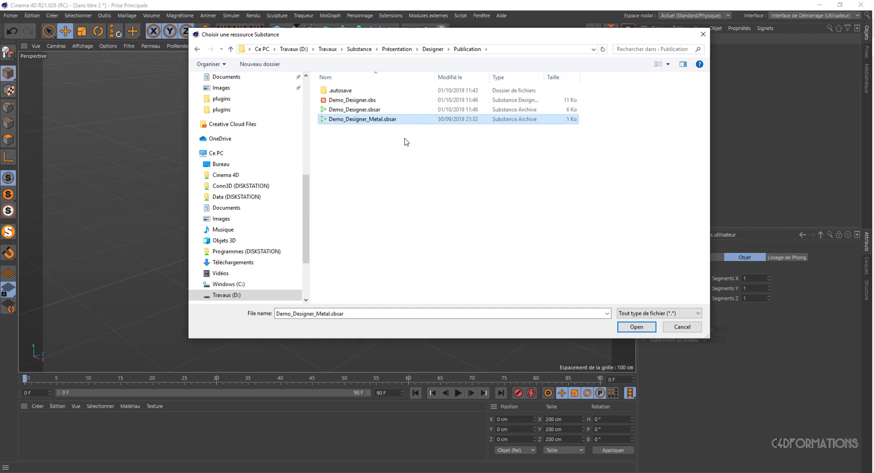
left_click(637, 327)
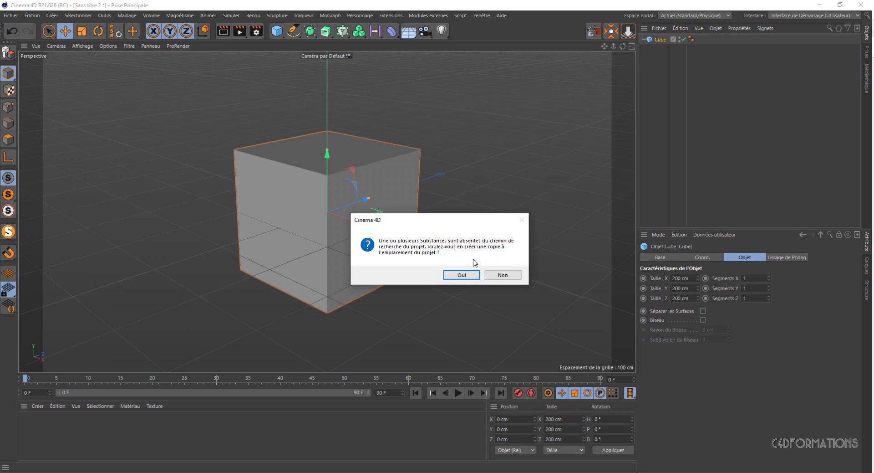
left_click(503, 275)
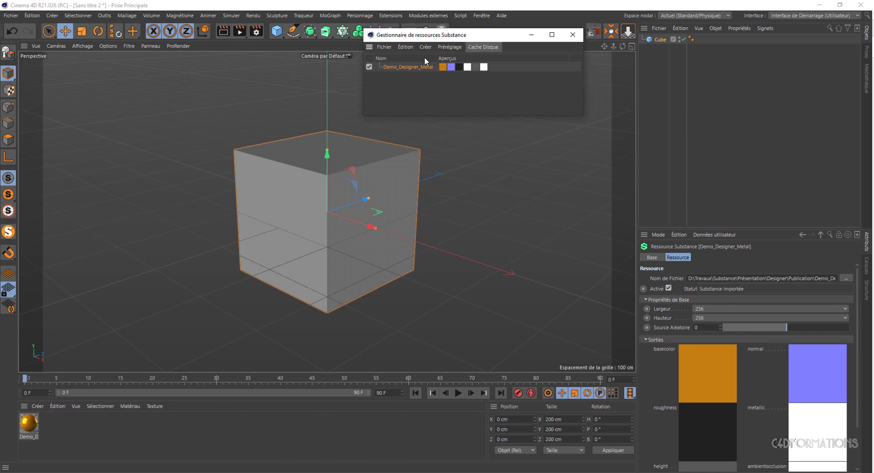
- Apply the imported Demo_Designer_Metal material to the cube and move the Substance resource manager aside
left_click_drag(425, 33, 408, 79)
left_click_drag(25, 424, 344, 238)
left_click_drag(445, 82, 430, 73)
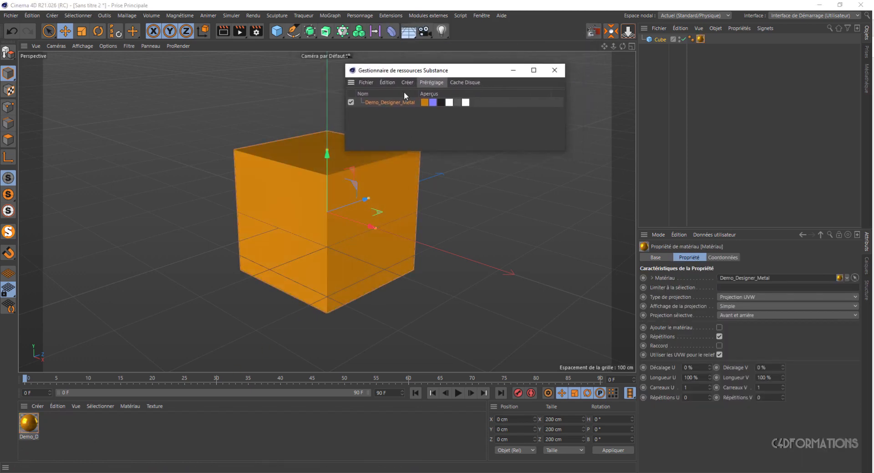
- Show the Demo_Designer_Metal resource's settings in an enlarged attributes area, close the resource manager and check the available width resolutions
left_click(394, 101)
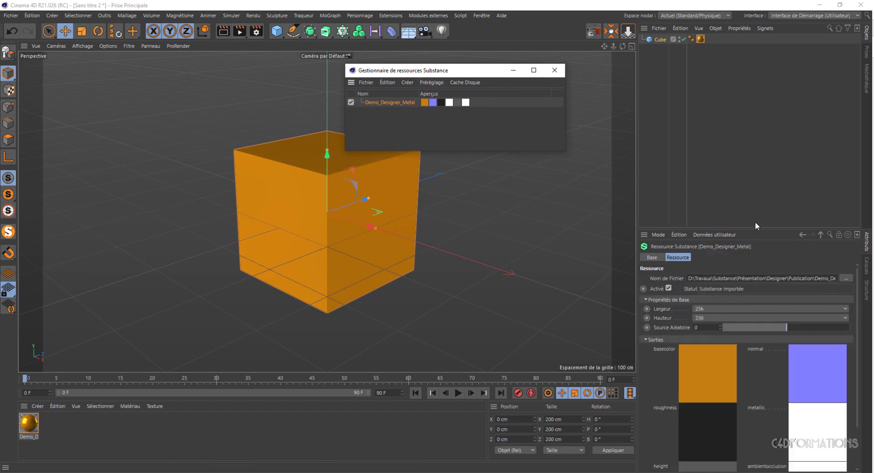
left_click_drag(759, 227, 742, 91)
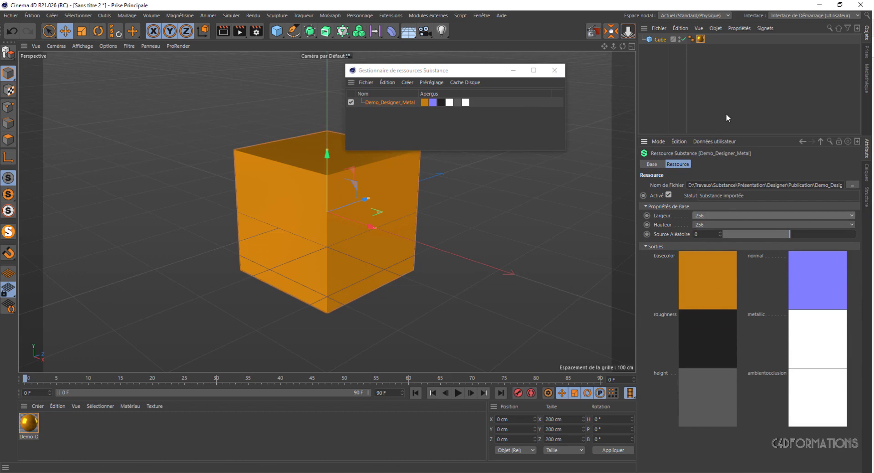
left_click(557, 71)
left_click(848, 216)
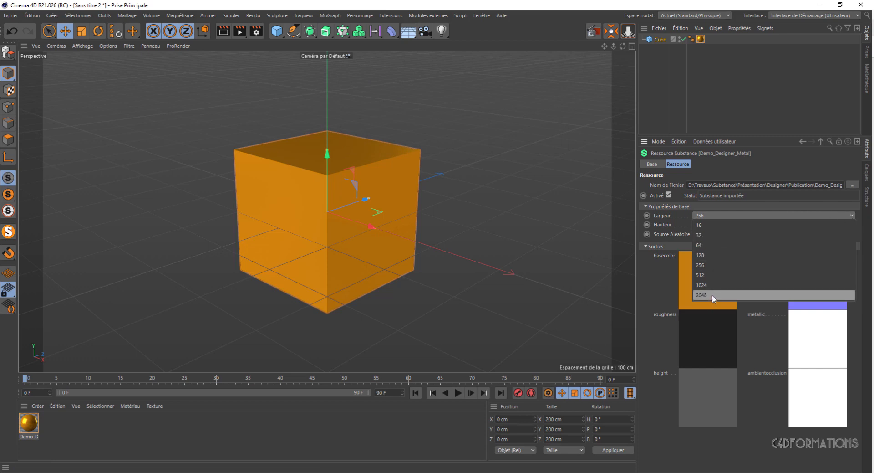
left_click(685, 95)
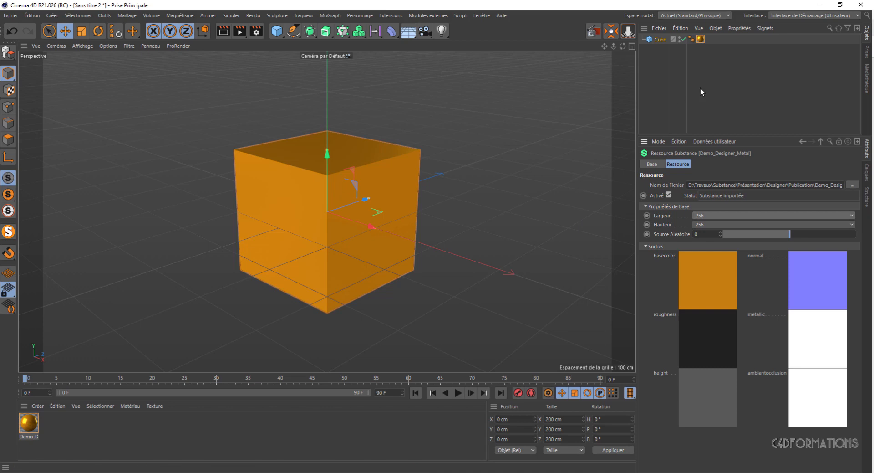
- Quit Cinema 4D without saving its projects, and close the Publication folder window and Substance Designer
left_click(859, 8)
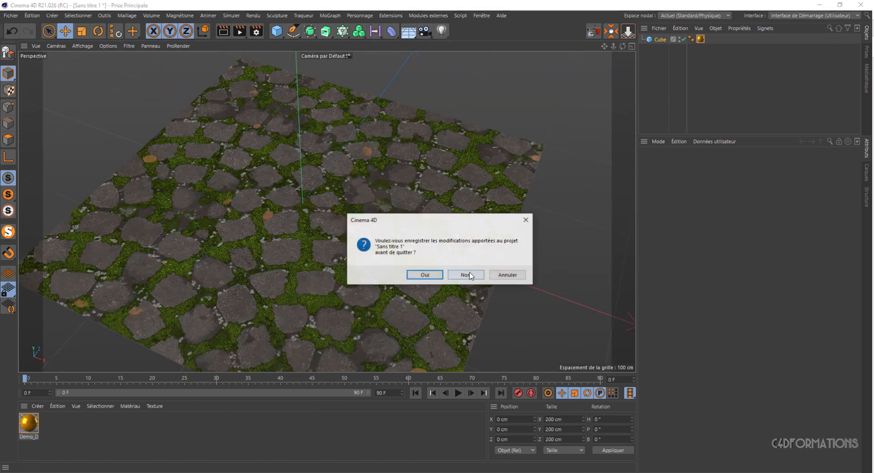
left_click(470, 274)
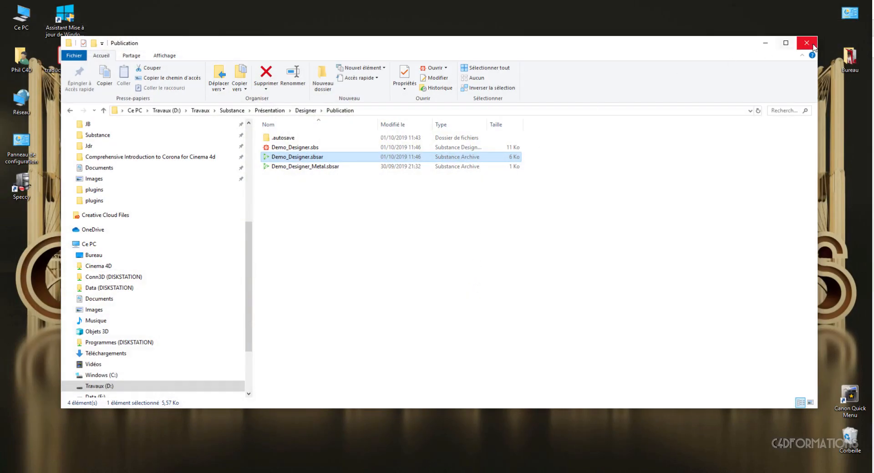
left_click(812, 45)
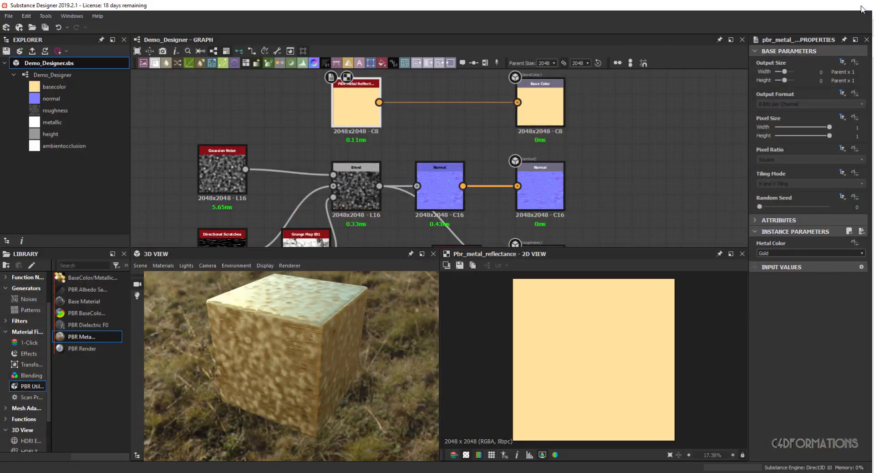
left_click(862, 9)
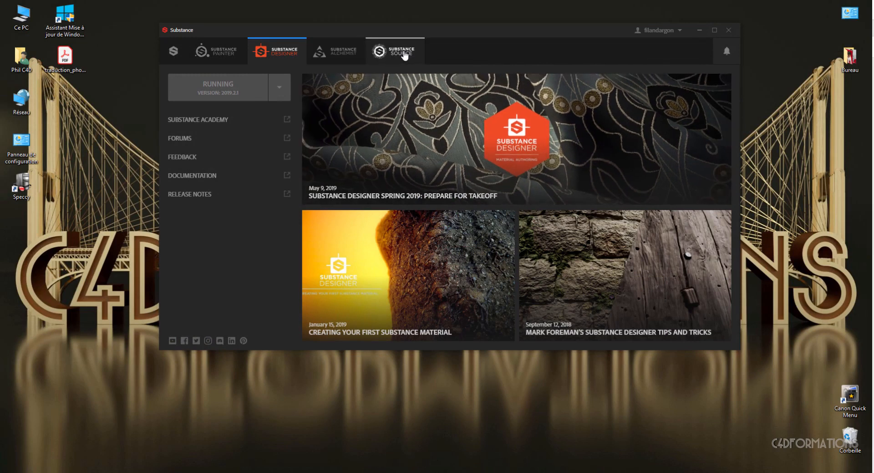
- Launch Substance Painter from the Substance launcher and dismiss its welcome window
left_click(232, 54)
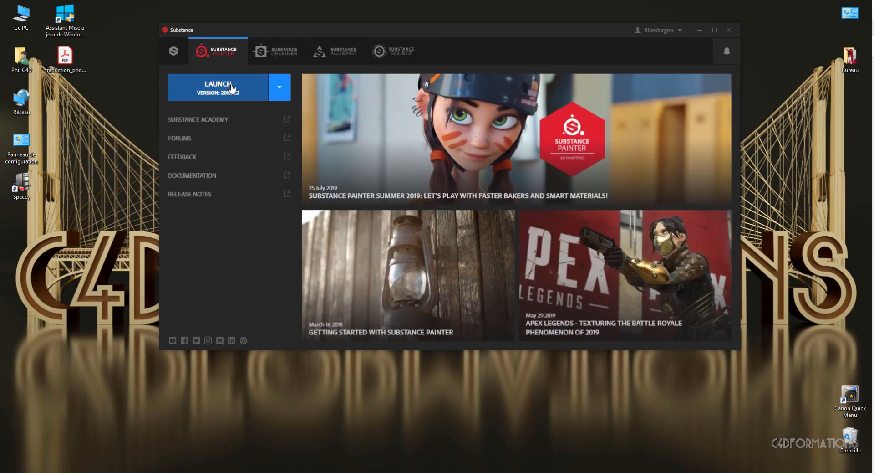
left_click(232, 87)
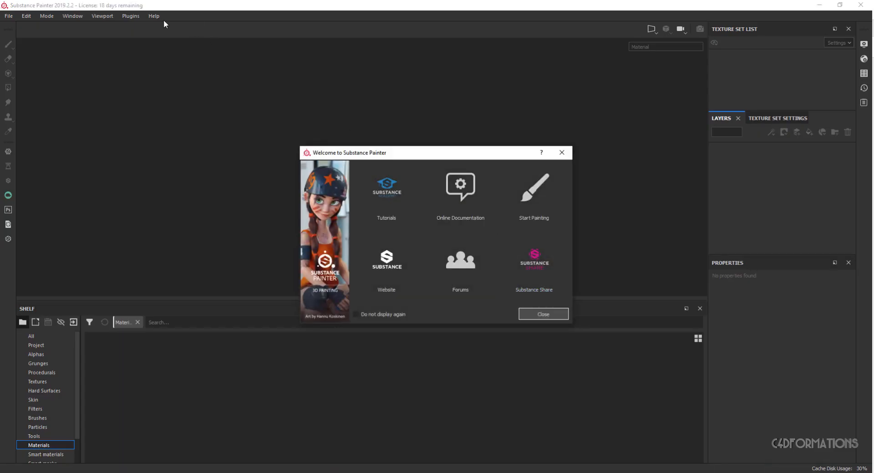
left_click(536, 315)
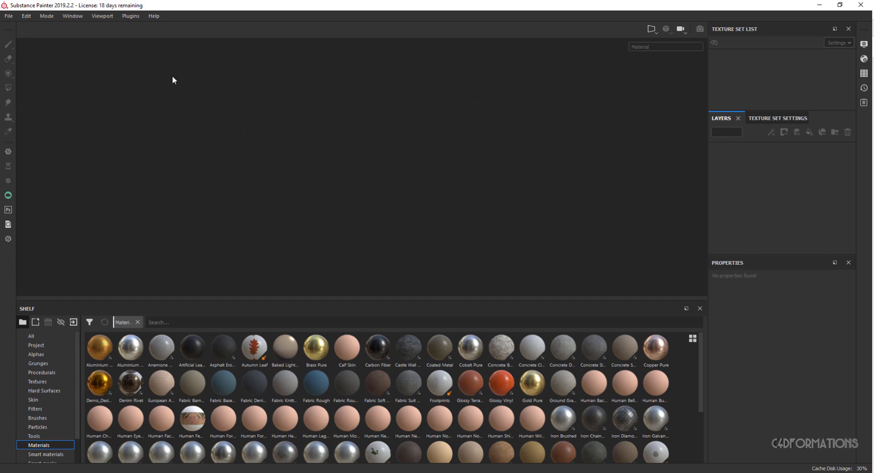
- Start a new PBR - Metallic Roughness project with a document resolution of 2048 and the OpenGL normal map format
left_click(9, 17)
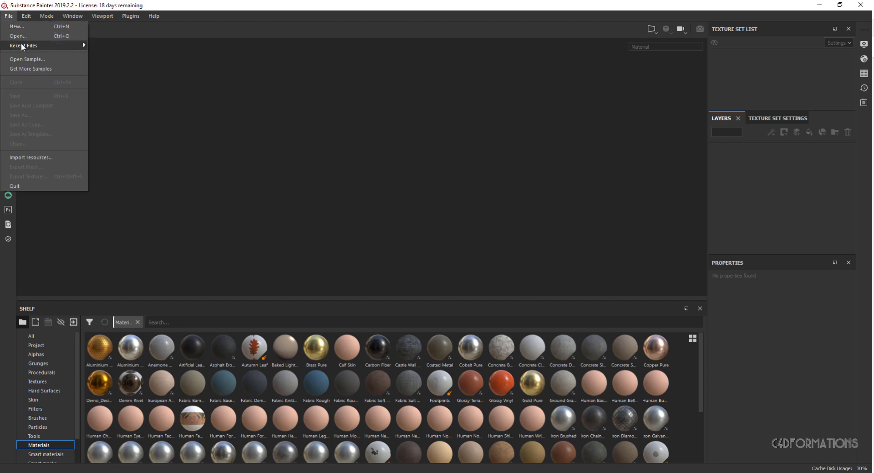
left_click(18, 27)
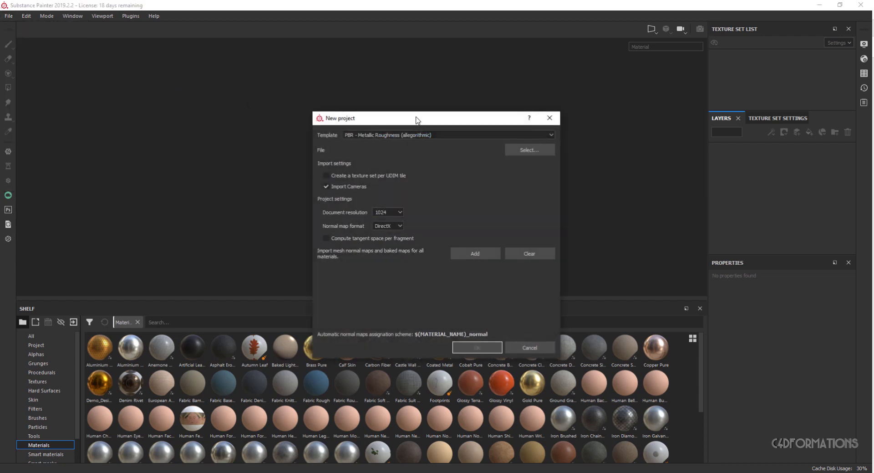
left_click_drag(416, 121, 349, 100)
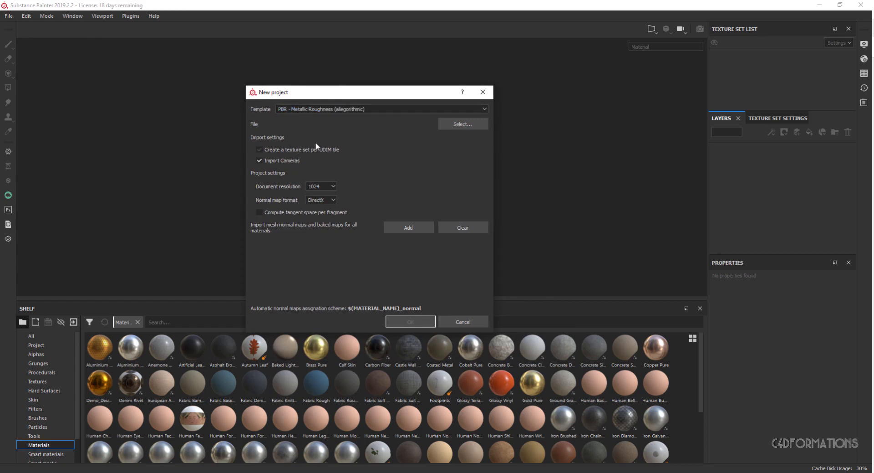
left_click(329, 185)
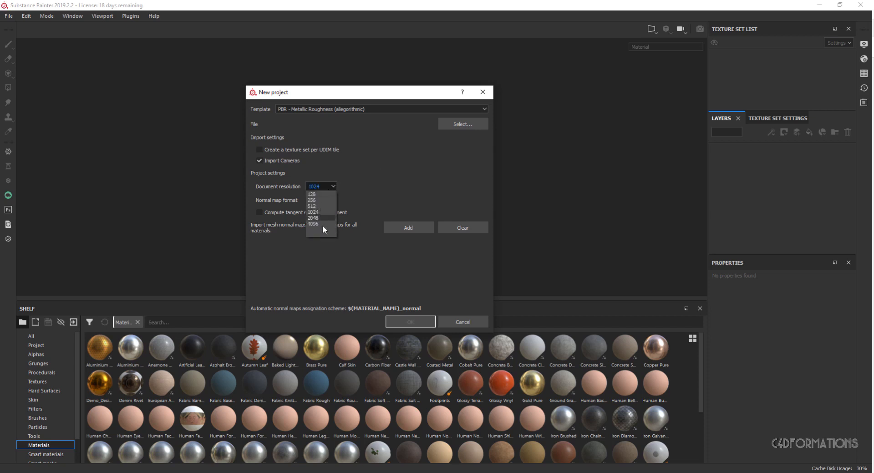
left_click(322, 218)
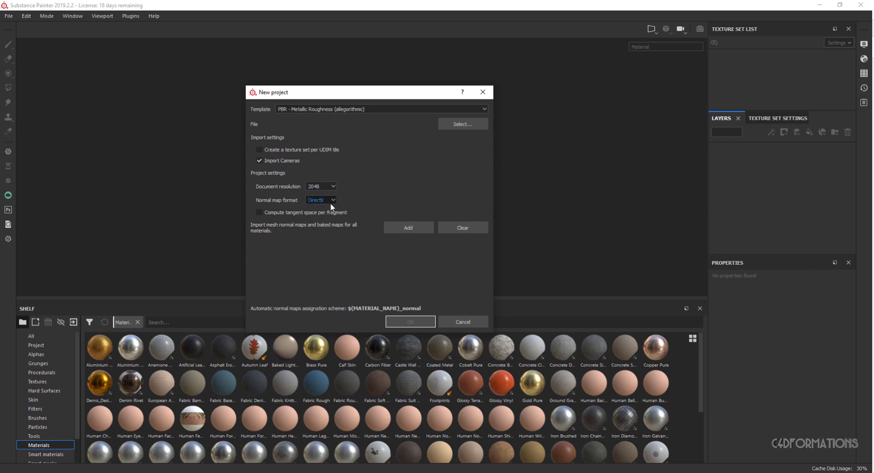
left_click(318, 199)
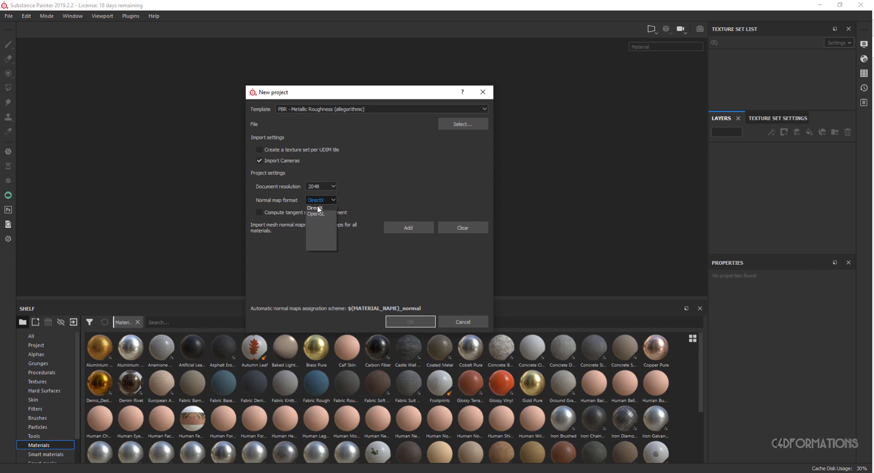
left_click(317, 214)
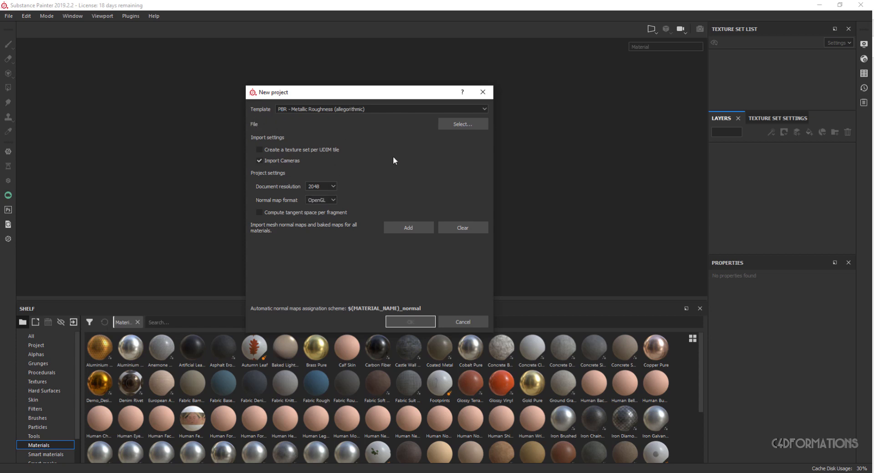
- Choose Goblin_For_SPCorection.fbx as the project mesh and create the project
left_click(460, 124)
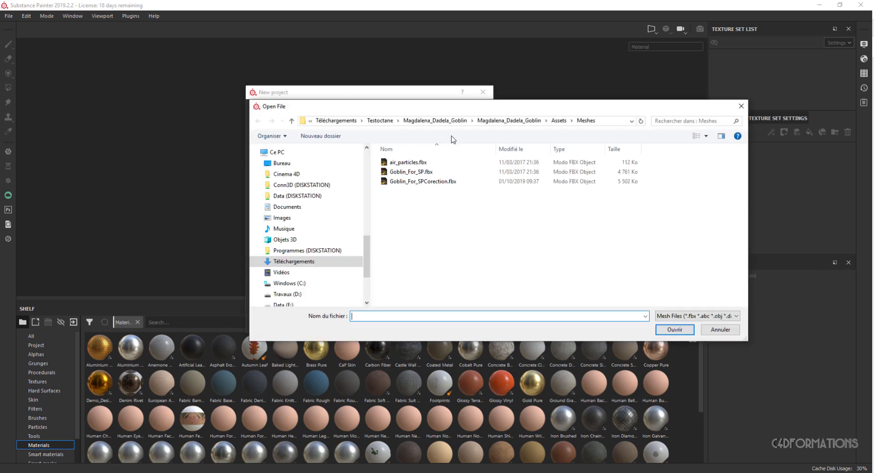
left_click(426, 182)
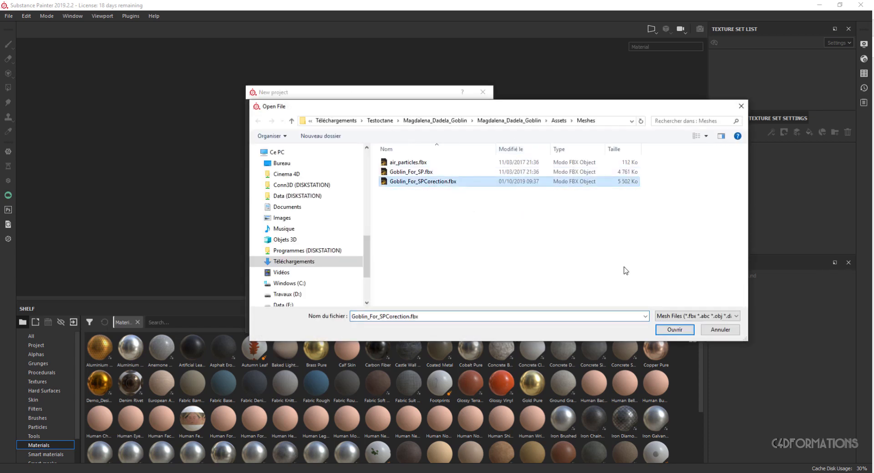
left_click(674, 330)
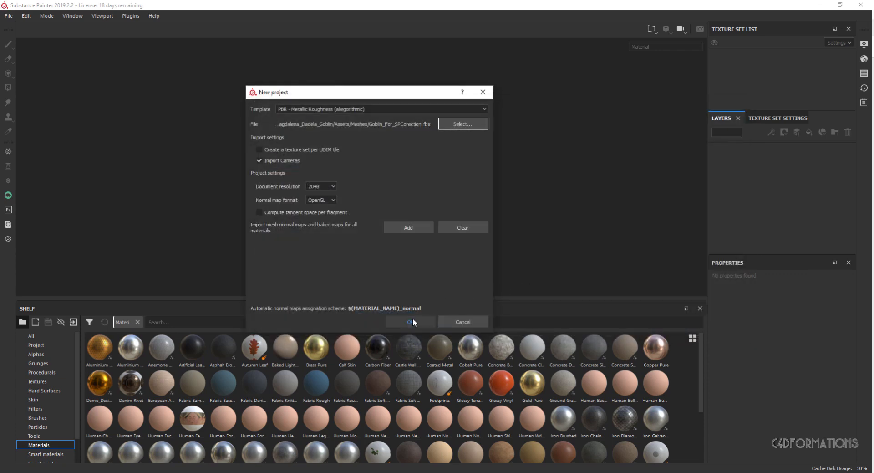
left_click(411, 322)
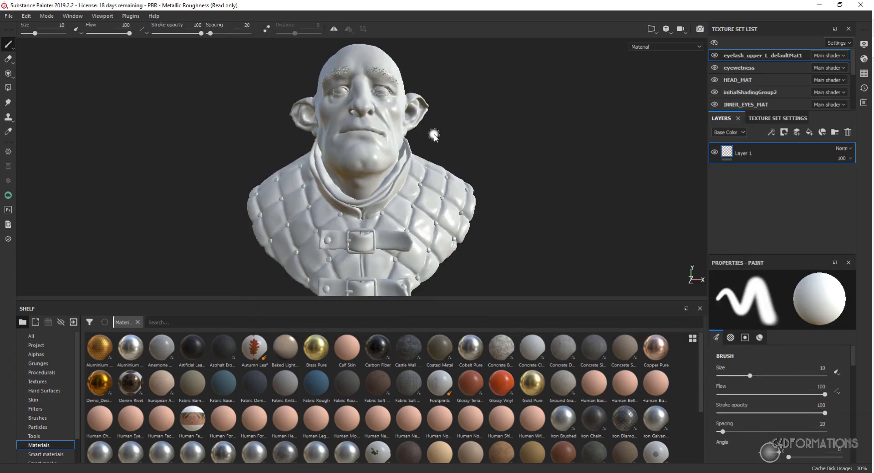
- Look over the goblin bust and enlarge the texture set list to show all its texture sets
left_click_drag(457, 152, 393, 156, "alt")
mouse_move(393, 155)
middle_mouse_down("alt")
mouse_move(357, 155)
mouse_move(392, 170)
mouse_move(370, 178)
mouse_move(366, 169)
middle_mouse_up("alt")
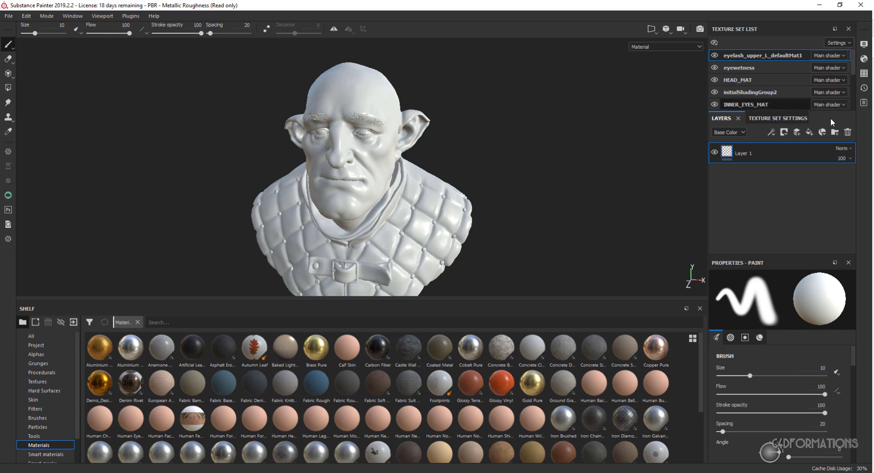
left_click_drag(830, 116, 835, 196)
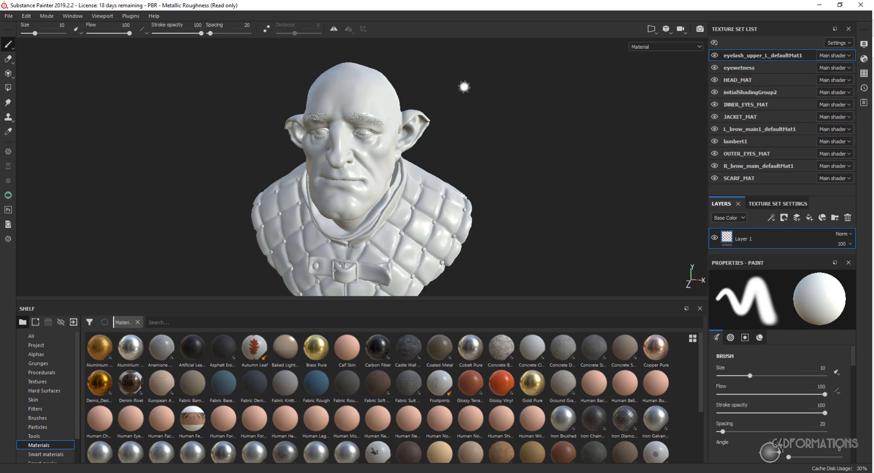
- Open the JadeToad.spp sample project in place of the goblin project
left_click(5, 16)
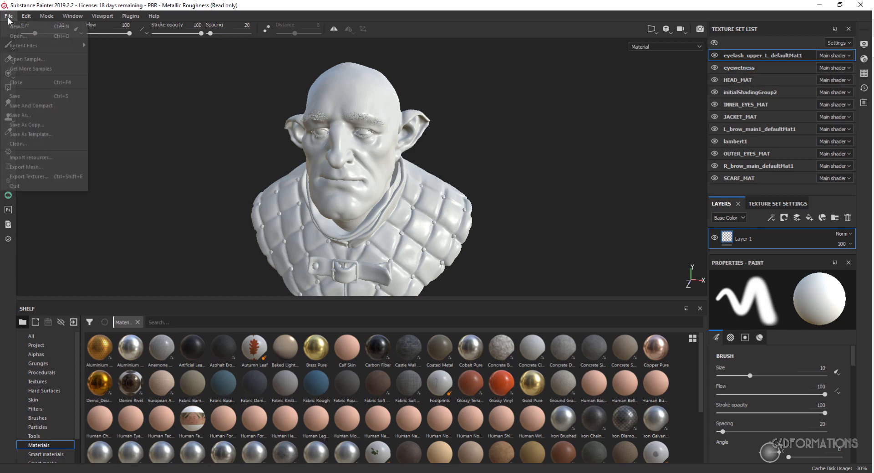
left_click(21, 61)
left_click(409, 254)
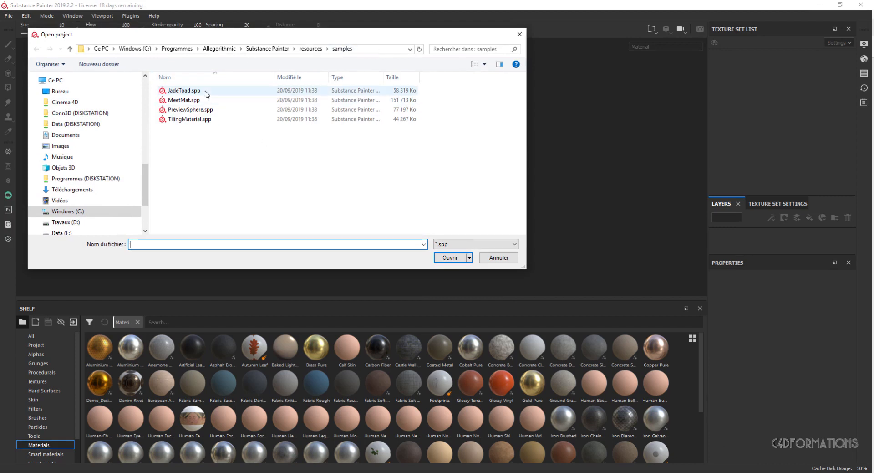
left_click(208, 93)
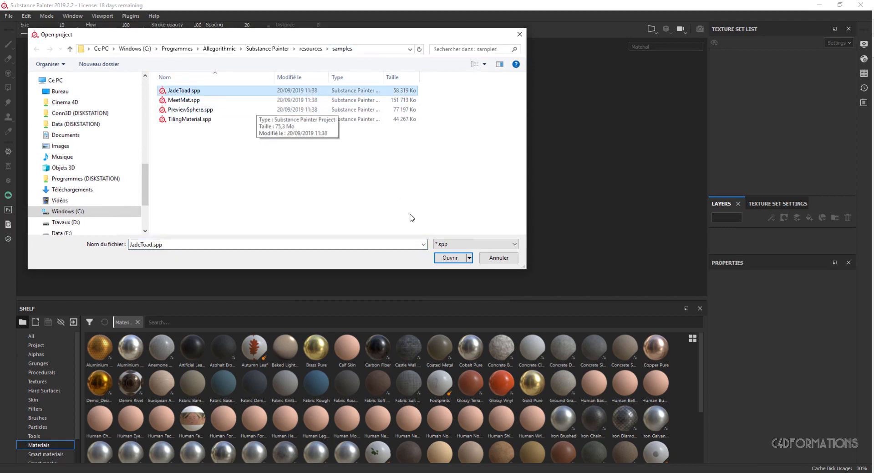
left_click(450, 257)
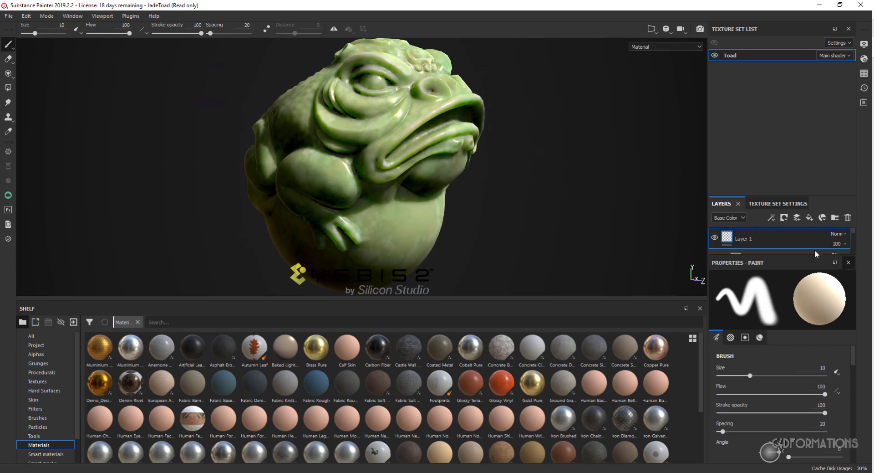
- Close the paint properties and enlarge the layer stack to show all the toad's layers
left_click_drag(424, 190, 455, 155, "alt")
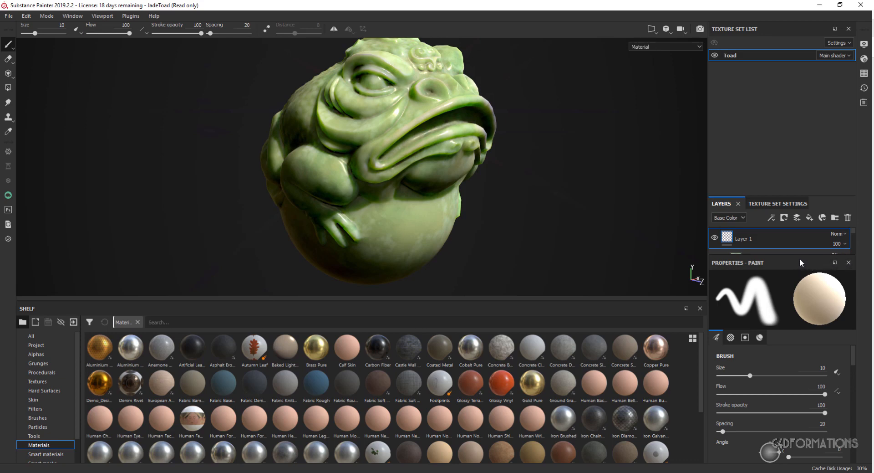
mouse_move(800, 258)
left_mouse_down()
mouse_move(761, 274)
mouse_move(574, 175)
left_mouse_up()
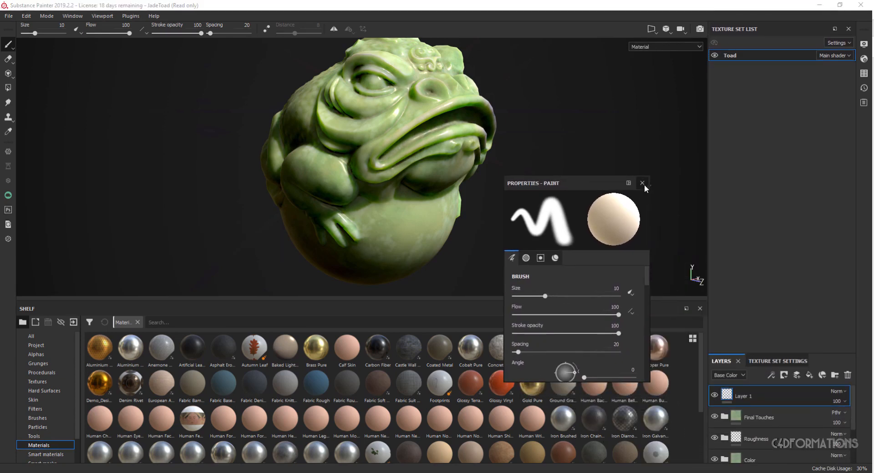
left_click(643, 183)
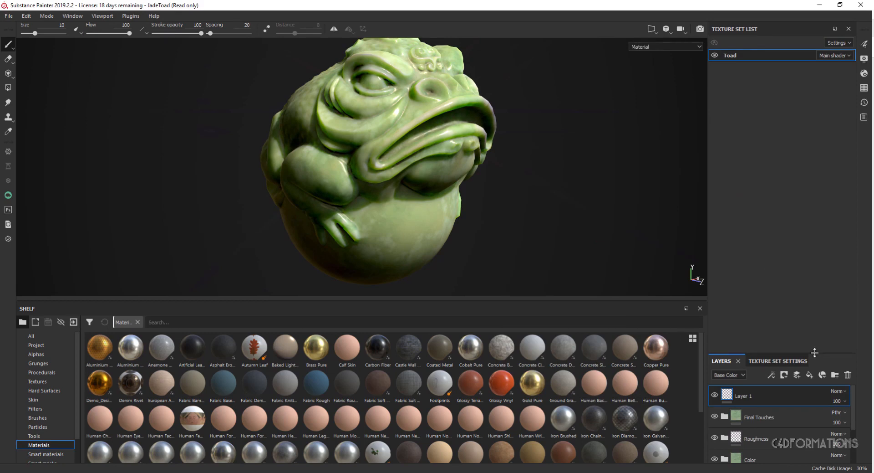
left_click_drag(815, 352, 776, 111)
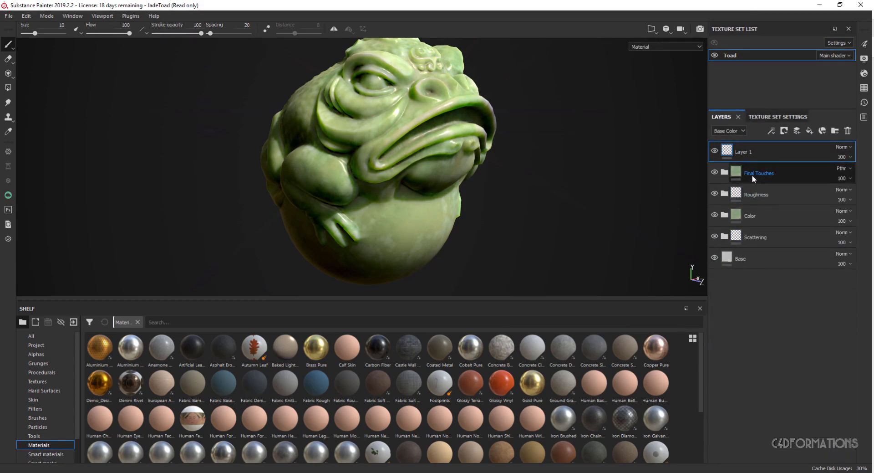
- Select the Color group, hide Layer 1, Final Touches and Roughness, and inspect the toad from another angle
left_click(754, 218)
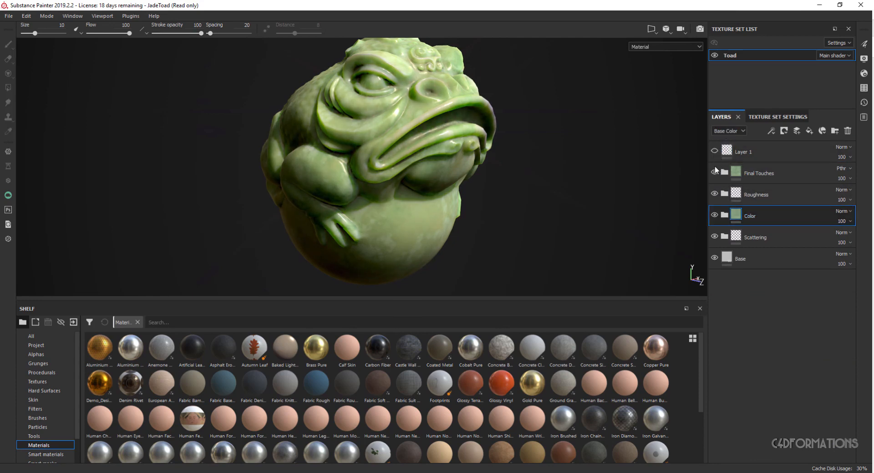
left_click(715, 193)
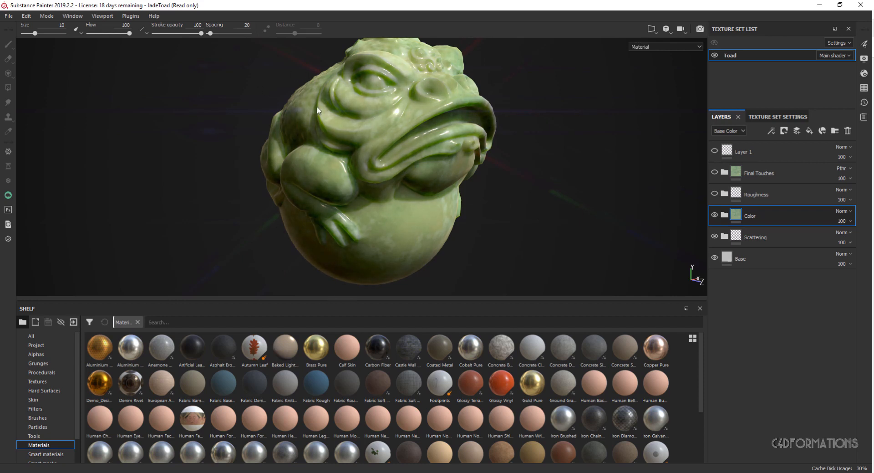
left_click_drag(483, 152, 405, 138, "alt")
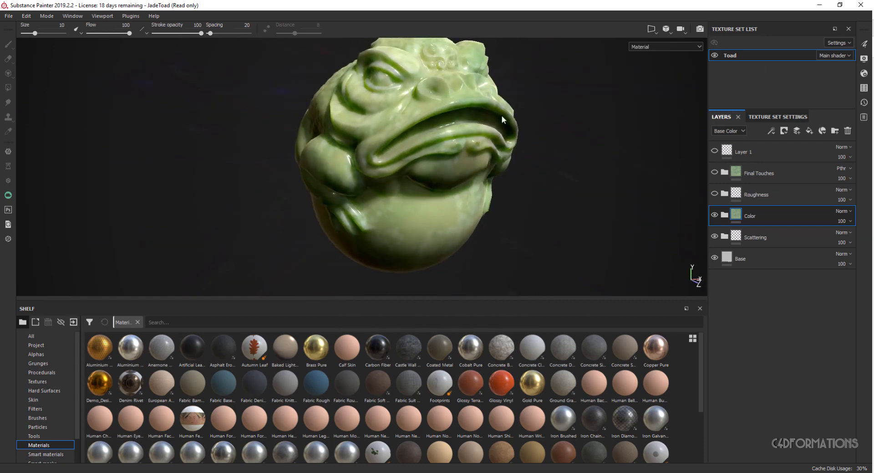
- Turn off the post effects in the camera display settings and inspect the toad without them
left_click(864, 60)
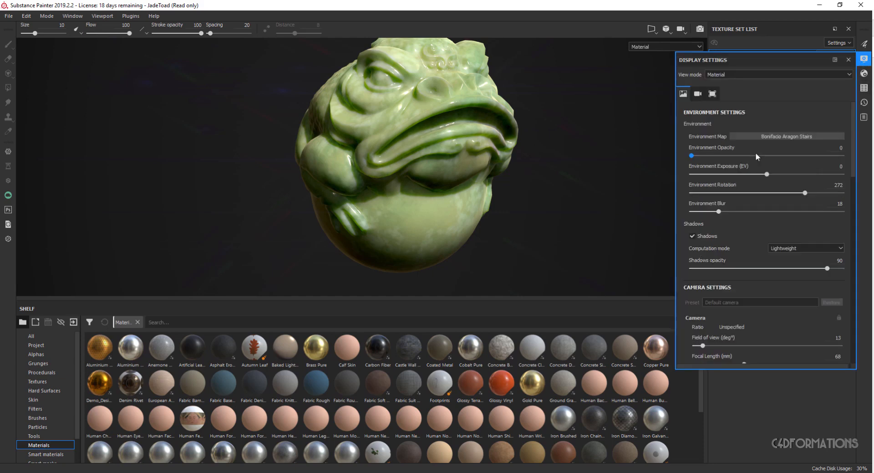
left_click_drag(853, 167, 854, 191)
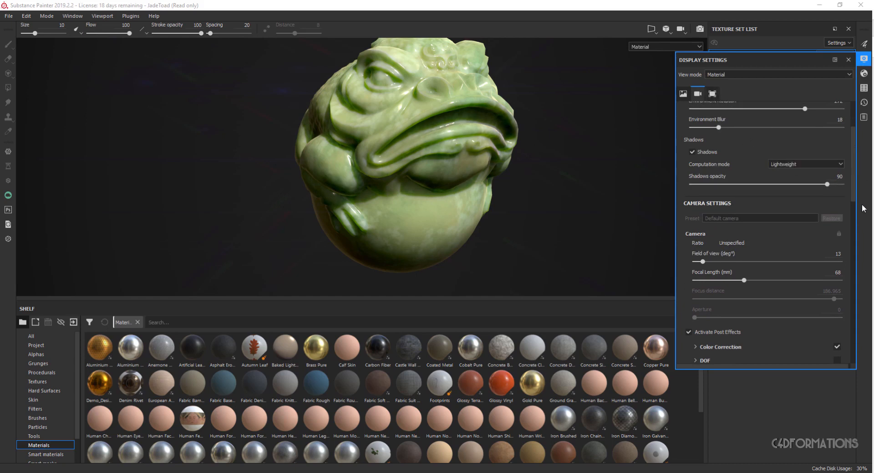
scroll(728, 195, "down", 5)
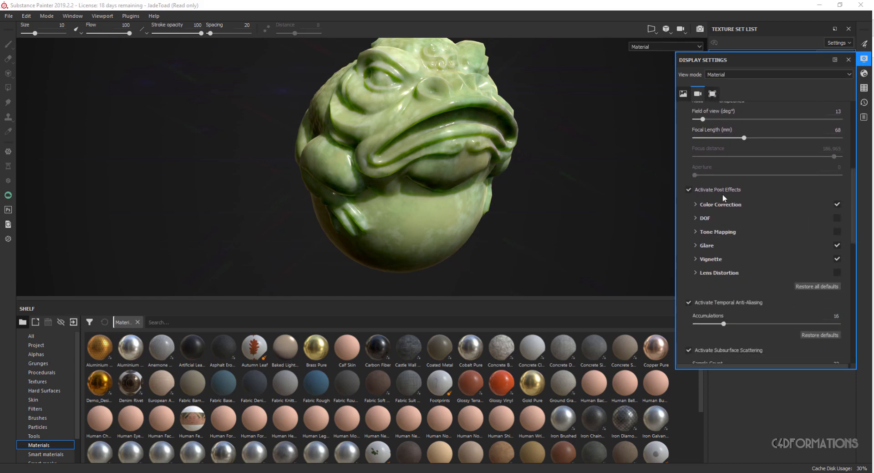
left_click(689, 189)
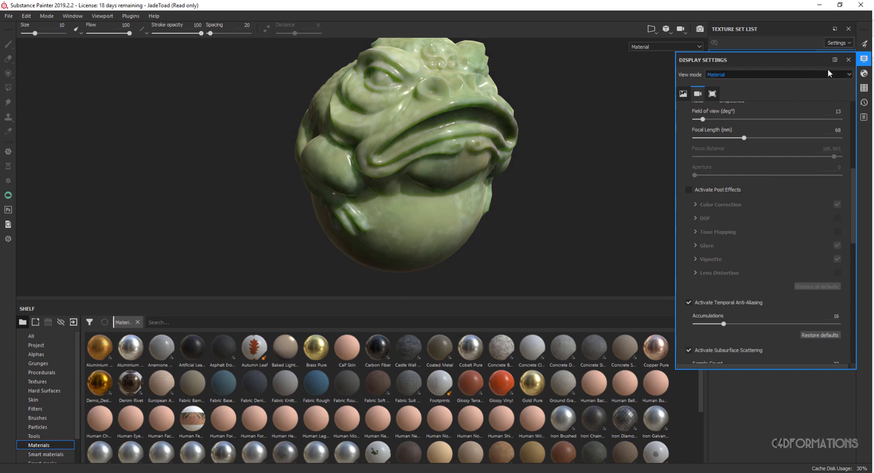
left_click(848, 61)
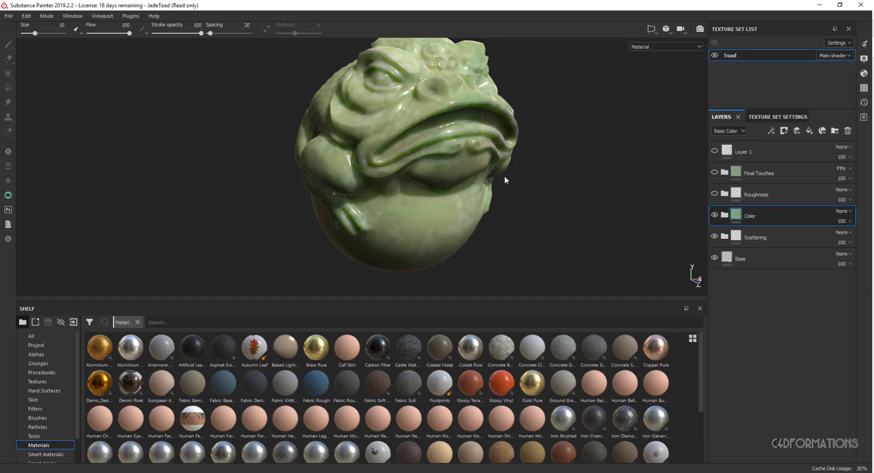
left_click_drag(479, 156, 449, 135, "alt")
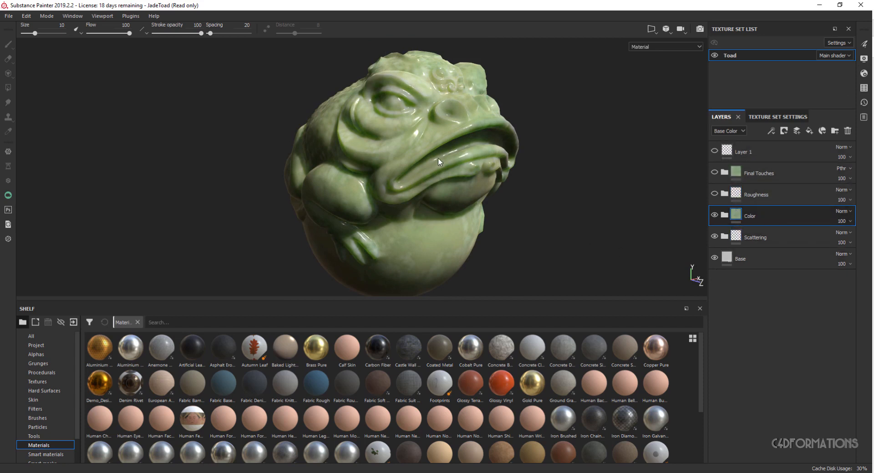
left_click(9, 16)
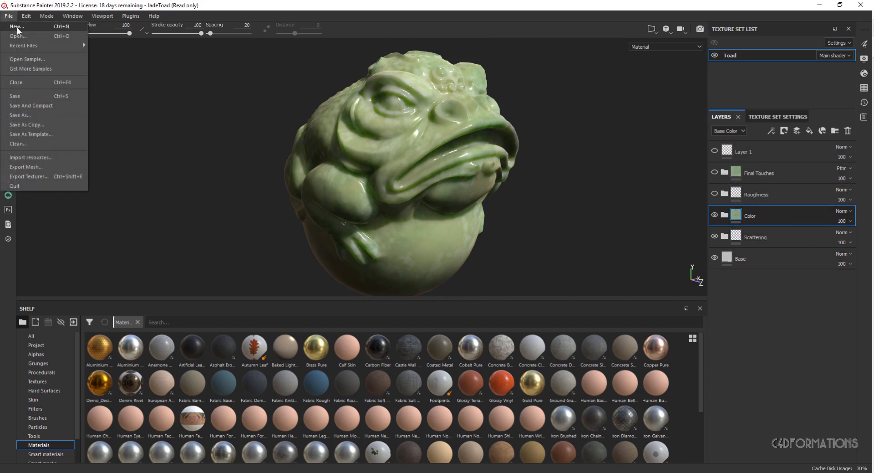
left_click(24, 29)
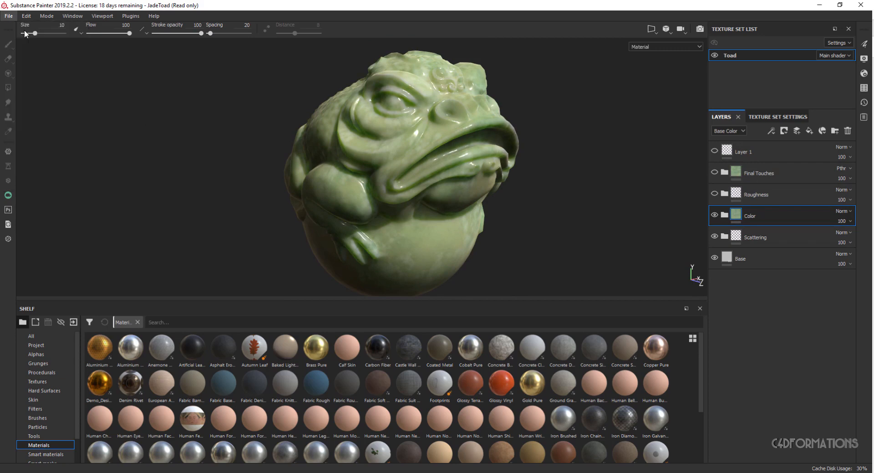
left_click(528, 347)
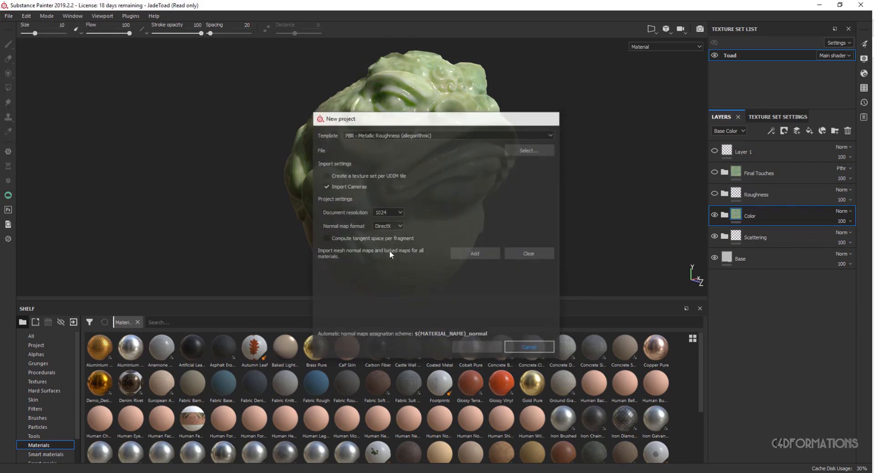
- Close the toad project, discarding its changes, and open the MeetMat.spp sample project
left_click(9, 16)
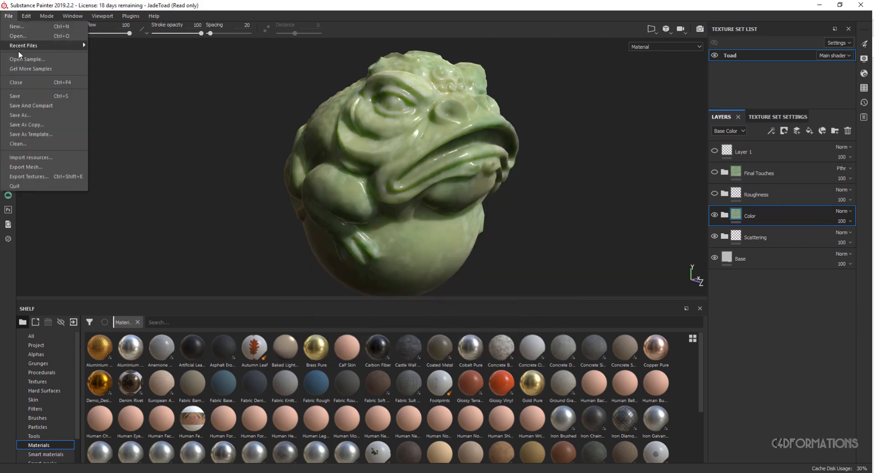
left_click(23, 79)
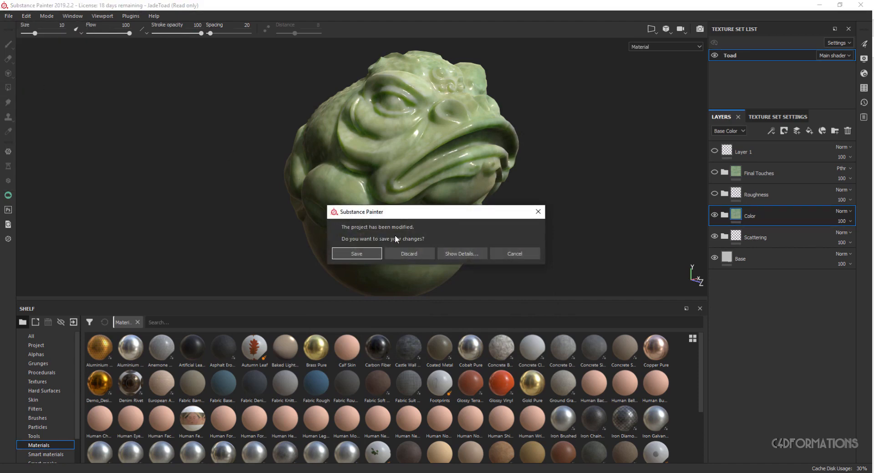
left_click(410, 253)
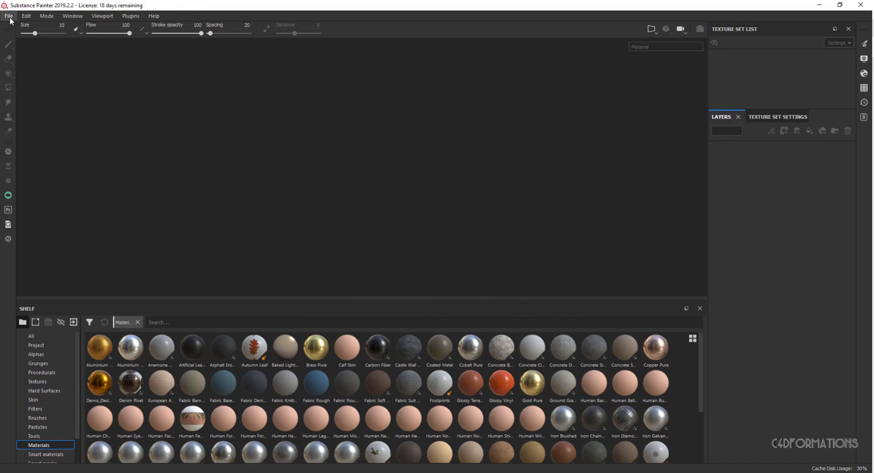
left_click(10, 17)
left_click(26, 56)
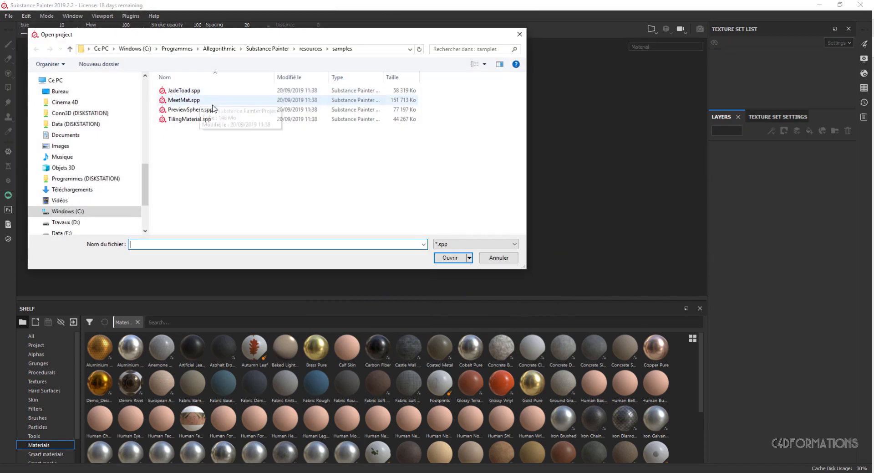
left_click(192, 100)
left_click(450, 257)
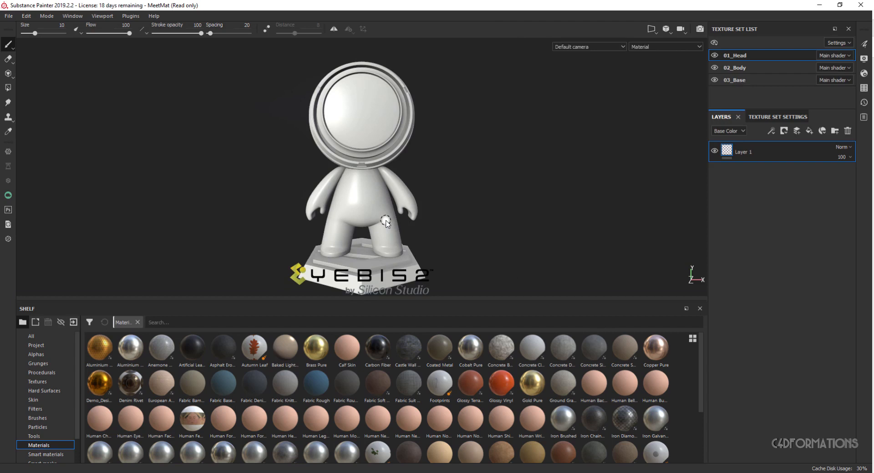
- Inspect the MeetMat character's head, body and base from several angles
left_click_drag(386, 220, 457, 223, "alt")
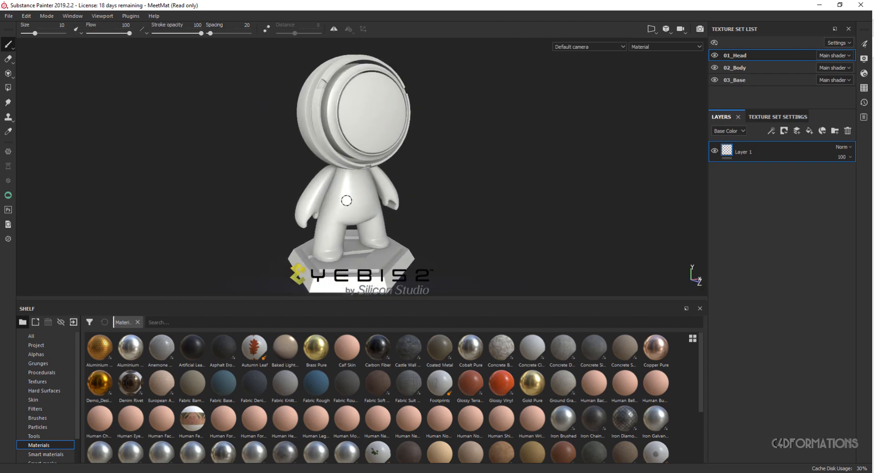
middle_click_drag(347, 201, 360, 182, "alt")
left_click_drag(404, 182, 372, 183, "alt")
left_click_drag(346, 157, 400, 166, "alt")
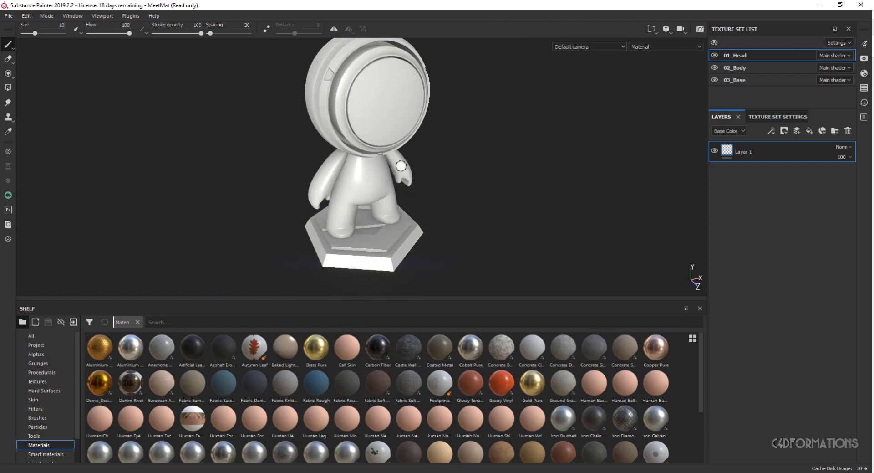
middle_click_drag(369, 152, 343, 192, "alt")
left_click_drag(373, 170, 341, 161, "alt")
middle_click_drag(357, 159, 289, 132, "alt")
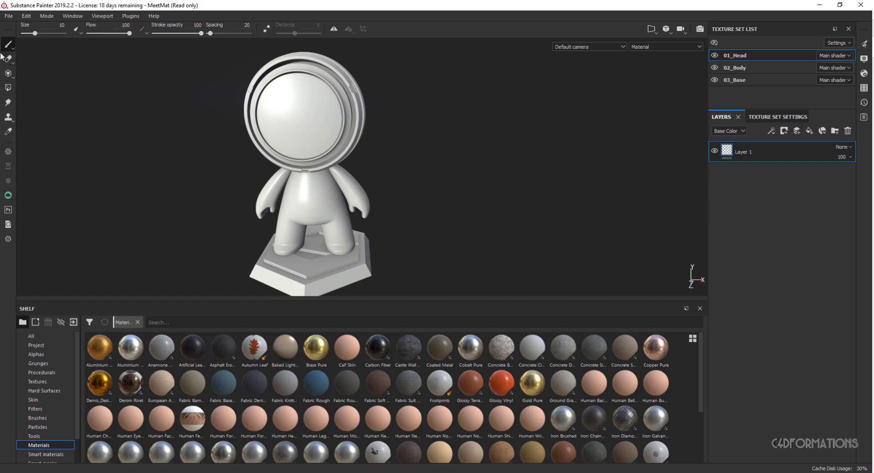
- Delete Layer 1 from the 01_Head texture set, and close the texture set list, texture set settings and layer stack
left_click(848, 131)
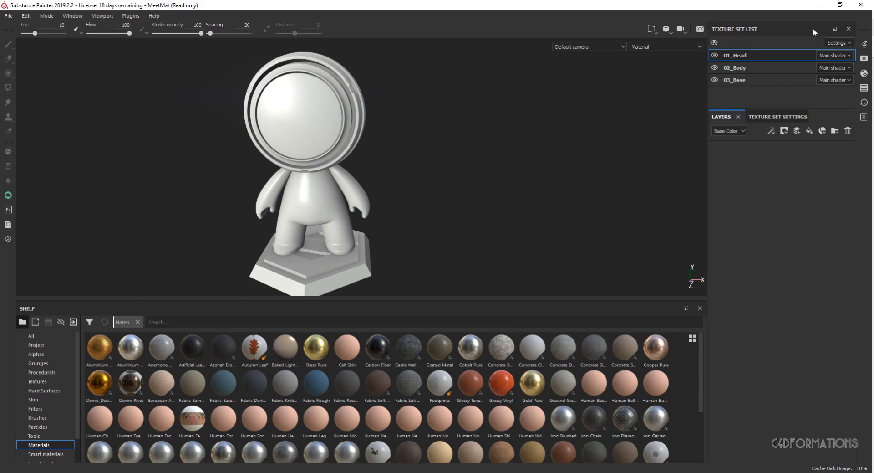
left_click(848, 27)
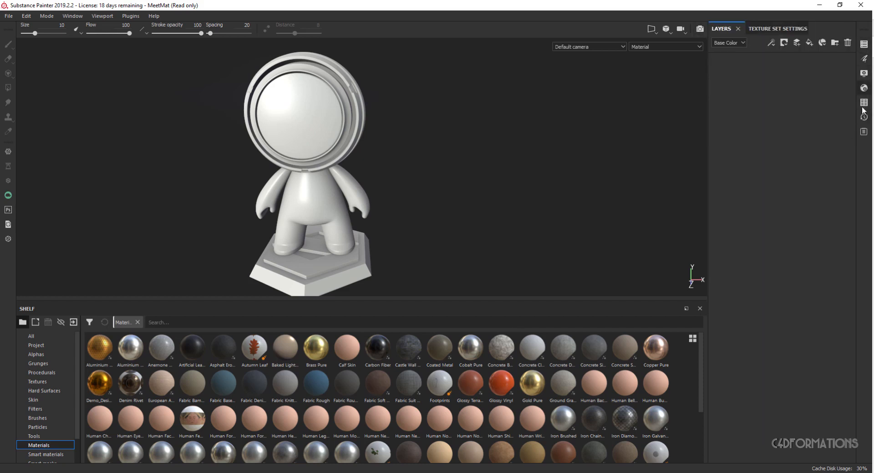
left_click(789, 26)
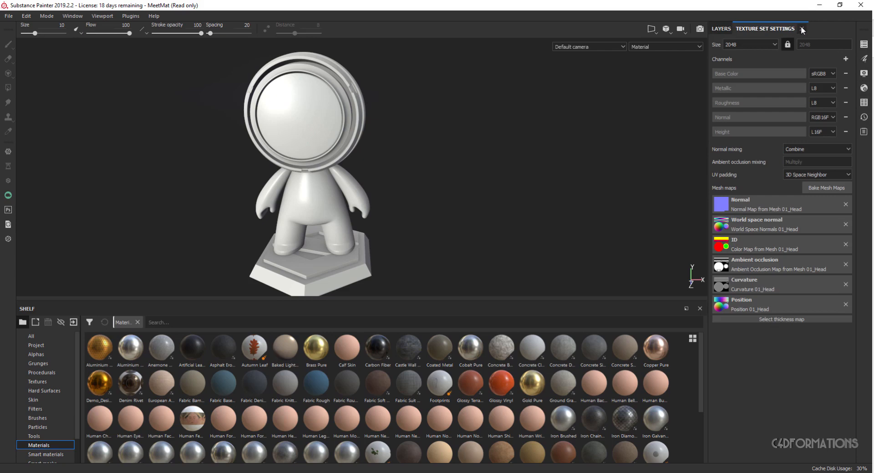
left_click(802, 29)
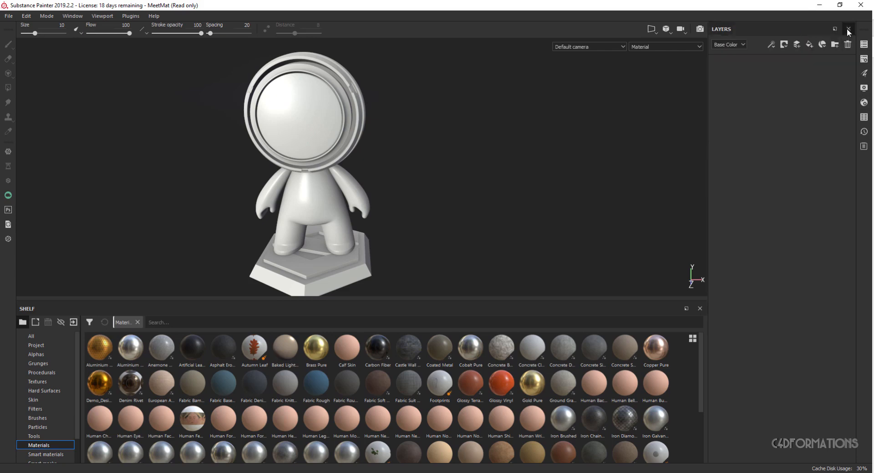
left_click(847, 29)
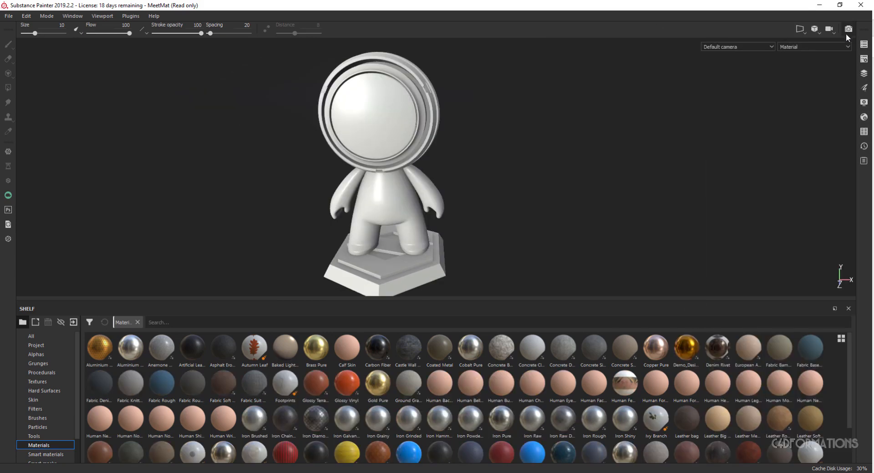
- Call up the layer stack and texture set settings briefly, and dock the texture set list beside the viewport
left_click(863, 75)
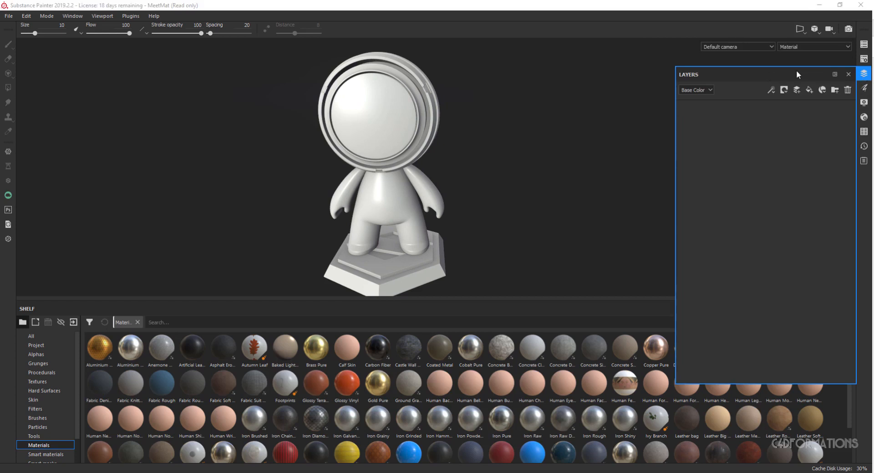
left_click(864, 60)
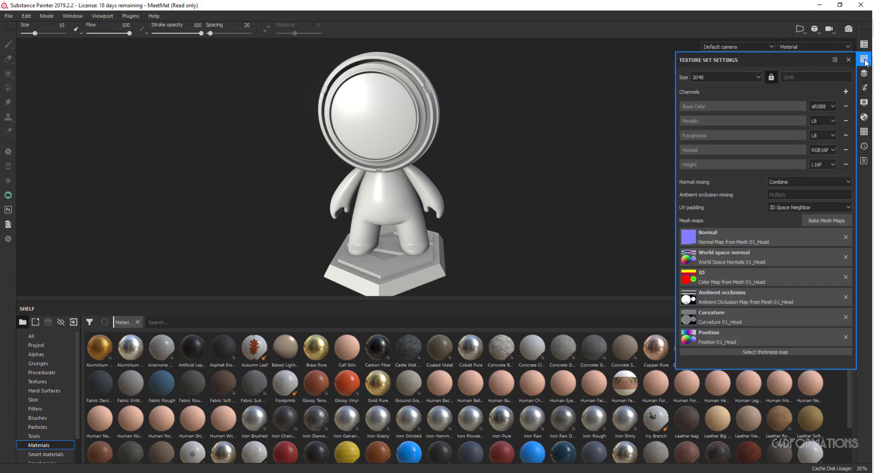
left_click(864, 47)
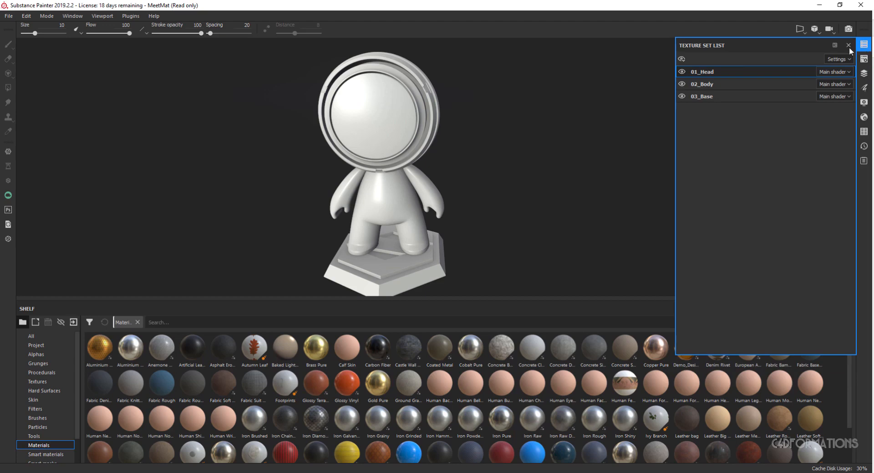
left_click_drag(755, 45, 847, 126)
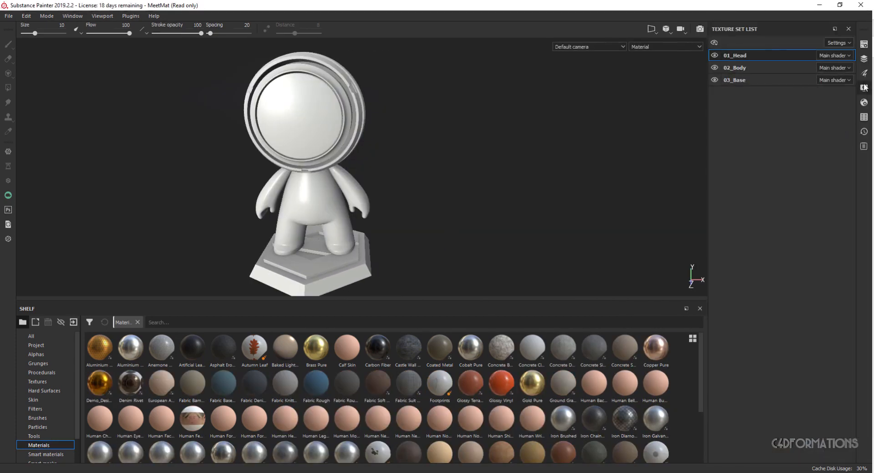
- Dock the layer stack beneath the texture set list and give the layers most of the height
left_click(865, 62)
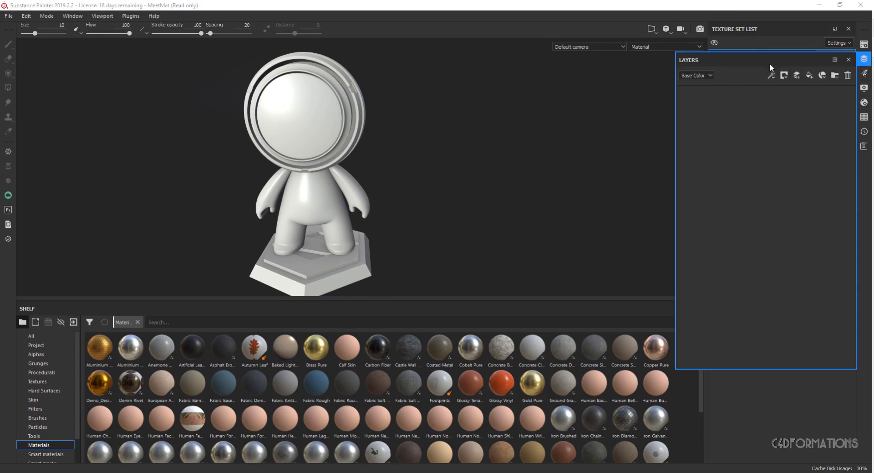
left_click_drag(770, 63, 796, 244)
left_click(756, 30)
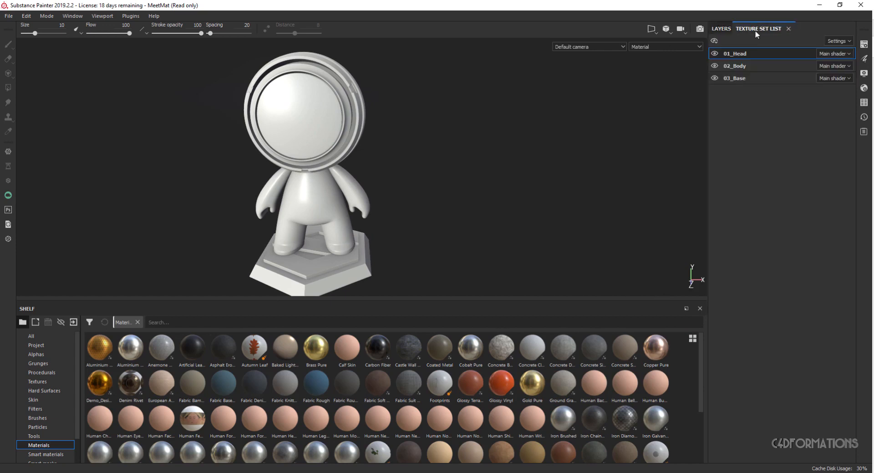
left_click(725, 30)
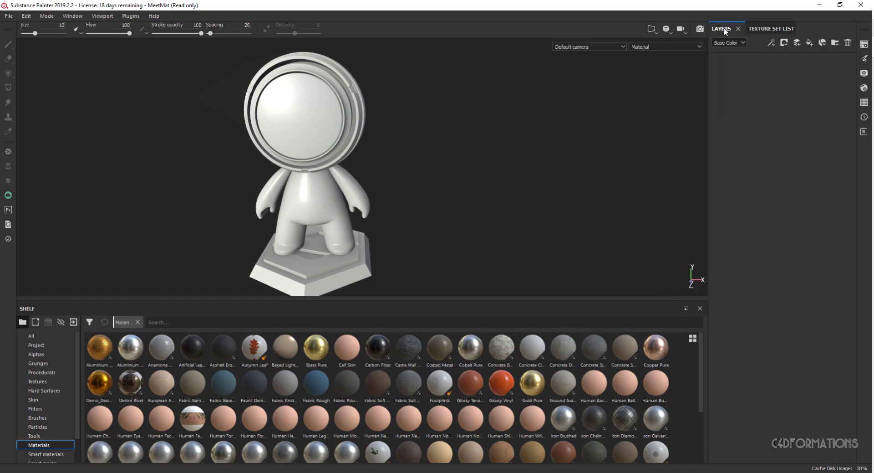
left_click_drag(725, 30, 743, 379)
left_click_drag(762, 407, 769, 170)
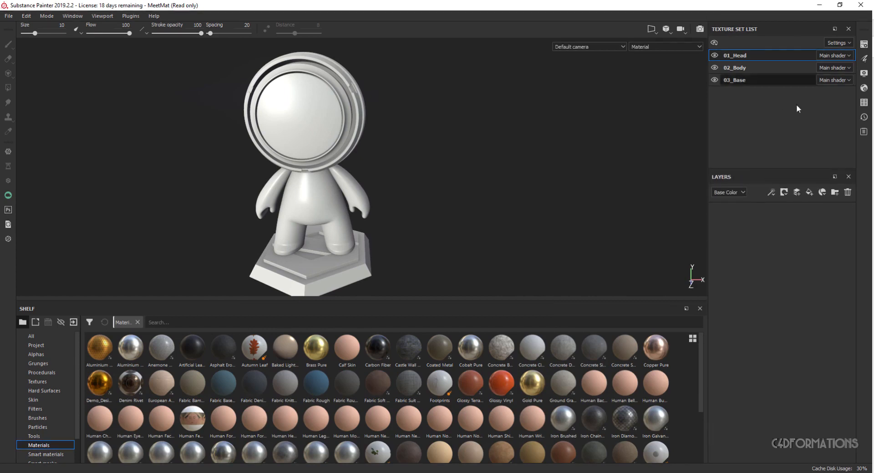
- View the shader settings and the separate materials shelf, closing each after viewing
left_click(864, 87)
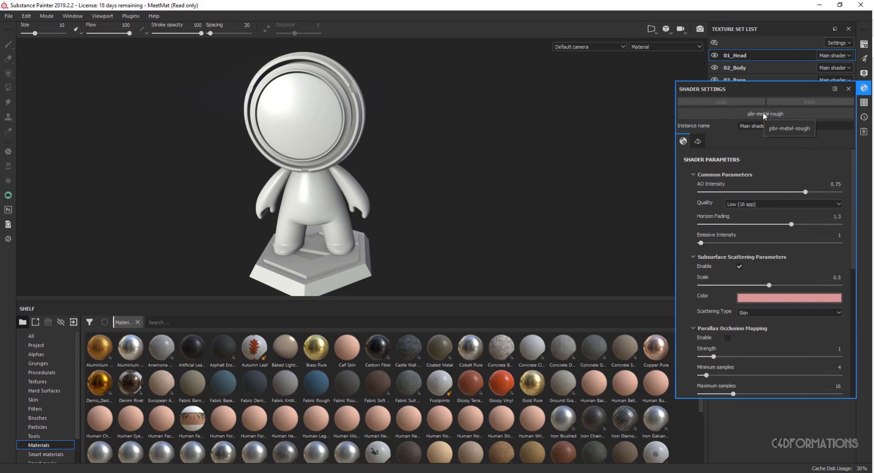
left_click(849, 89)
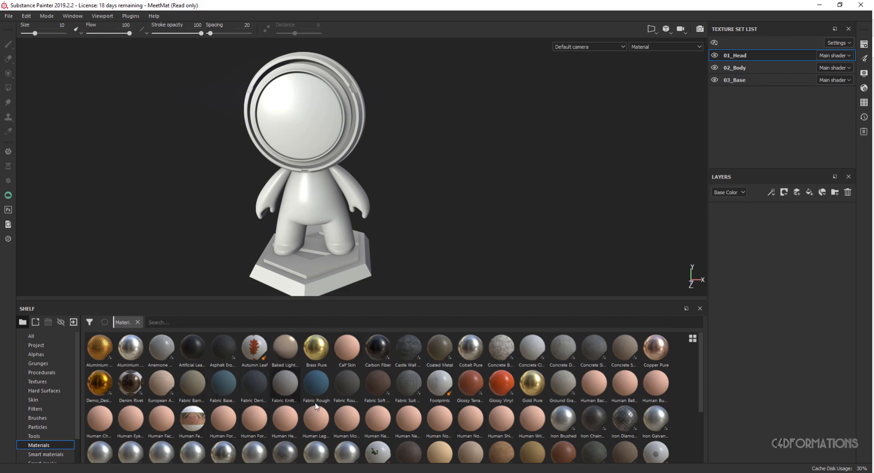
left_click(865, 103)
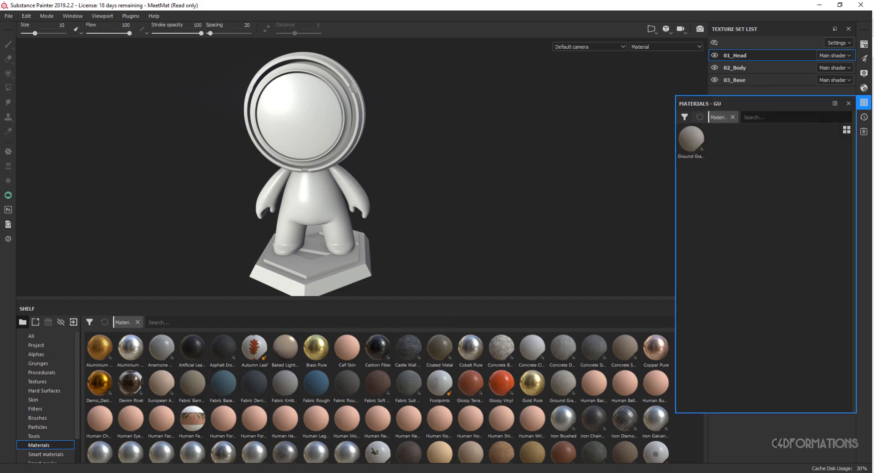
left_click(848, 104)
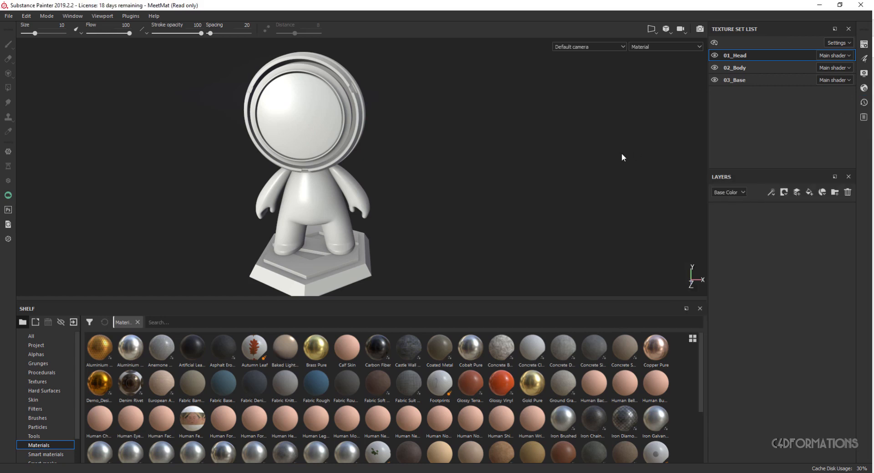
- Select the 03_Base texture set, hide all texture sets and make only 01_Head visible
left_click(734, 80)
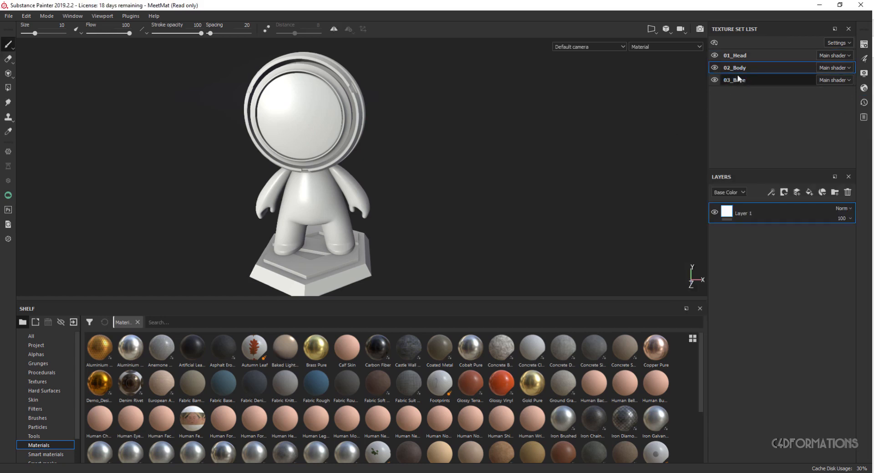
left_click(714, 43)
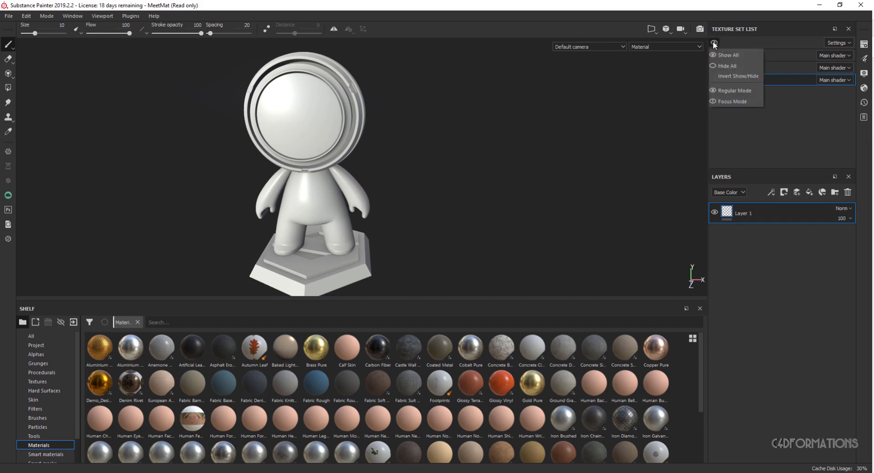
left_click(714, 65)
left_click(714, 55)
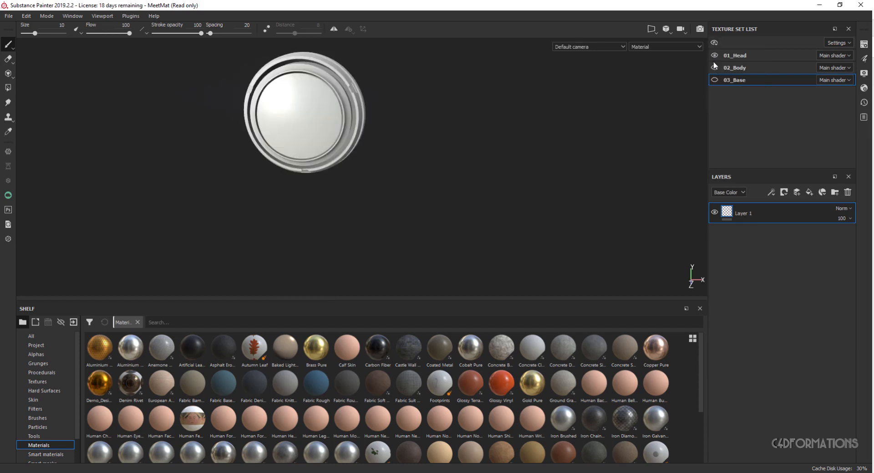
- Toggle the visibility of 02_Body, 03_Base and 01_Head individually, finishing with all three texture sets shown
left_click(715, 67)
left_click(716, 80)
left_click(716, 80)
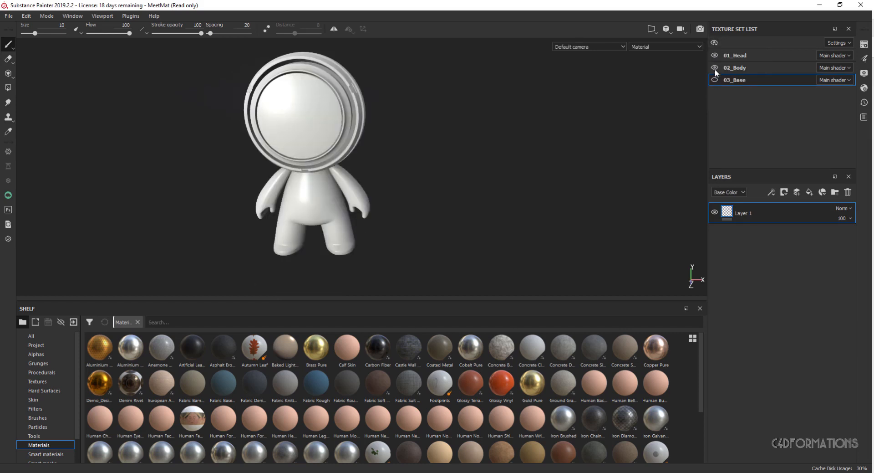
left_click(715, 68)
left_click(715, 55)
left_click(715, 55)
left_click(715, 67)
left_click(714, 80)
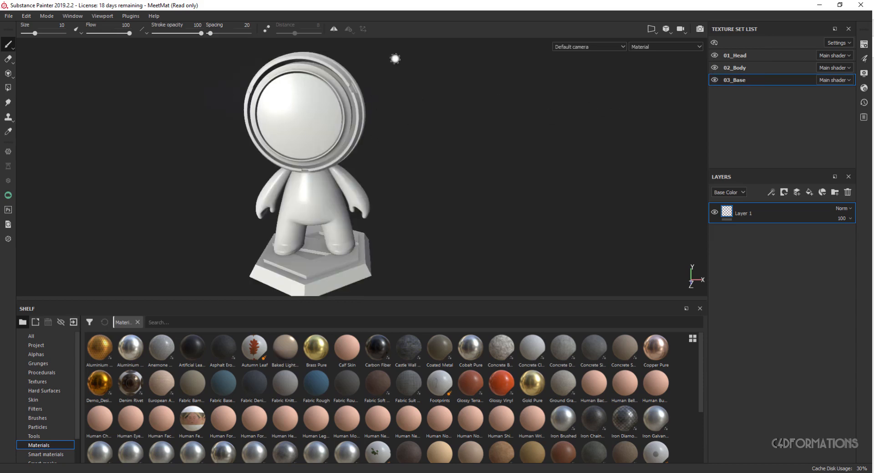
- Hide the 01_Head texture set and examine the body and base from above and close up
left_click(714, 55)
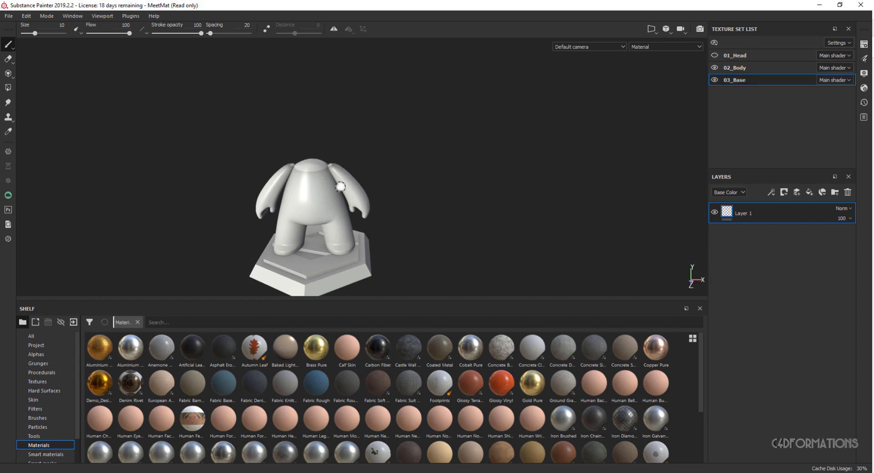
middle_click_drag(319, 182, 359, 144, "alt")
left_click_drag(361, 114, 360, 133, "alt")
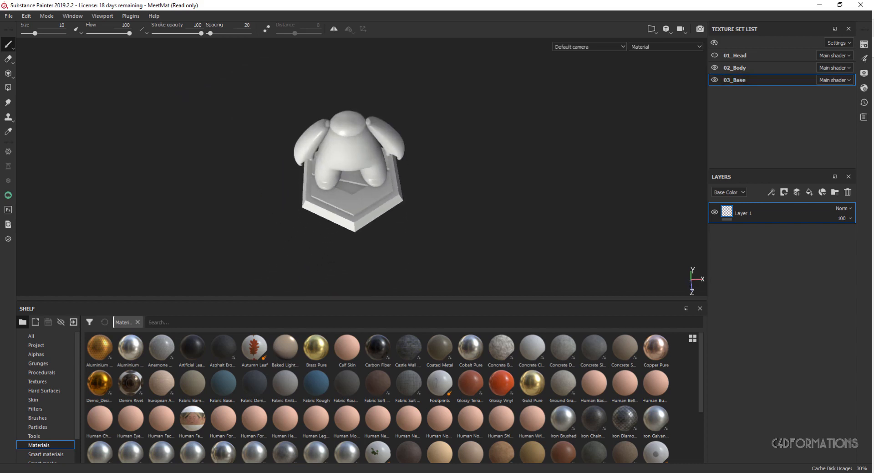
right_click_drag(364, 142, 496, 238, "alt")
left_click_drag(376, 177, 372, 154, "alt")
middle_click_drag(379, 178, 357, 99, "alt")
left_click_drag(357, 99, 358, 82, "alt")
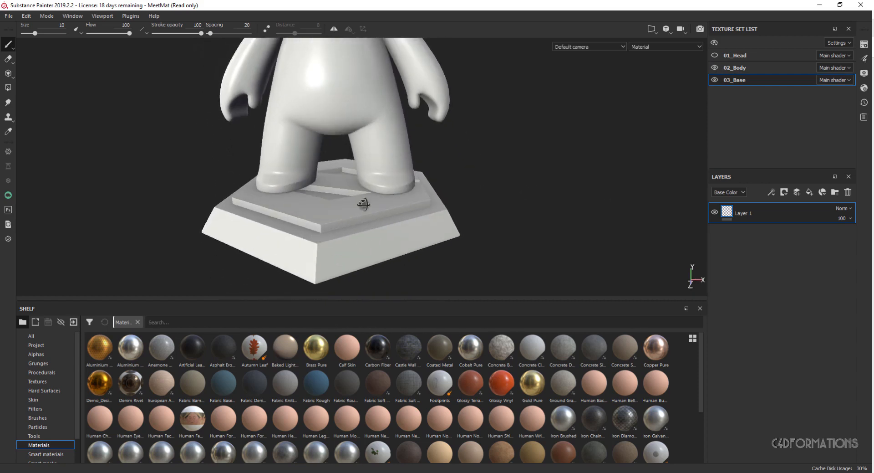
right_click_drag(363, 201, 352, 29, "alt")
middle_click_drag(372, 136, 384, 181, "alt")
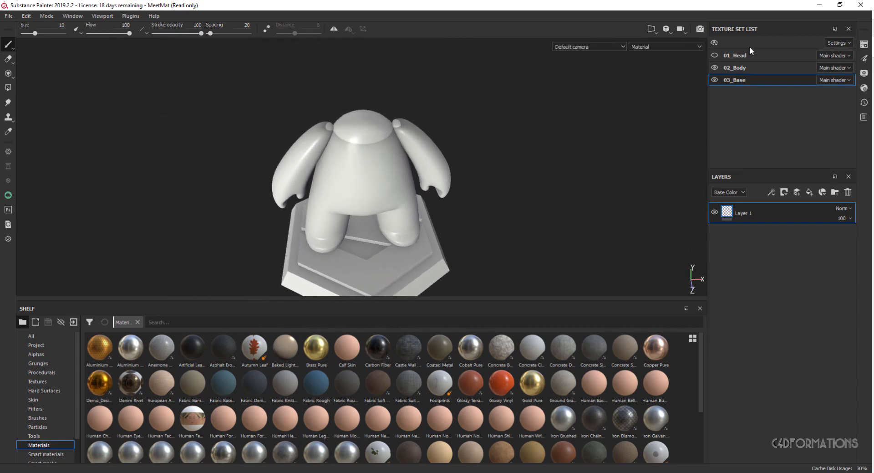
- Select the 01_Head texture set, make it the only visible one, and add a paint layer to it
left_click(731, 56)
left_click(715, 55)
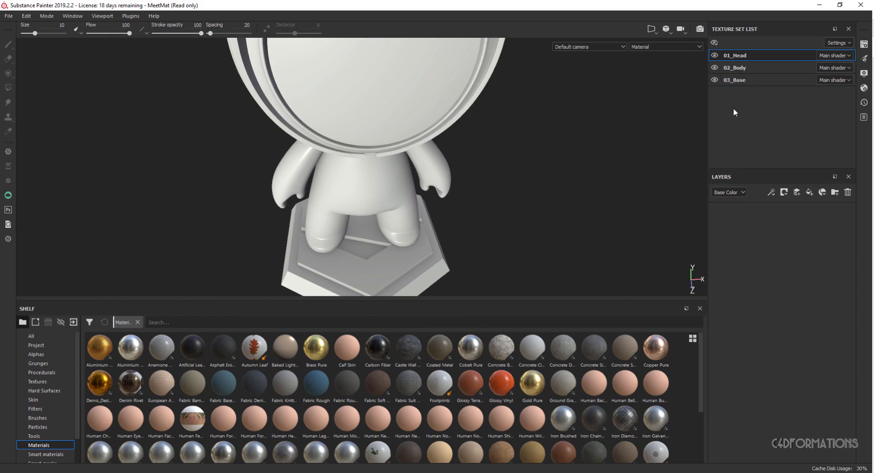
left_click(715, 42)
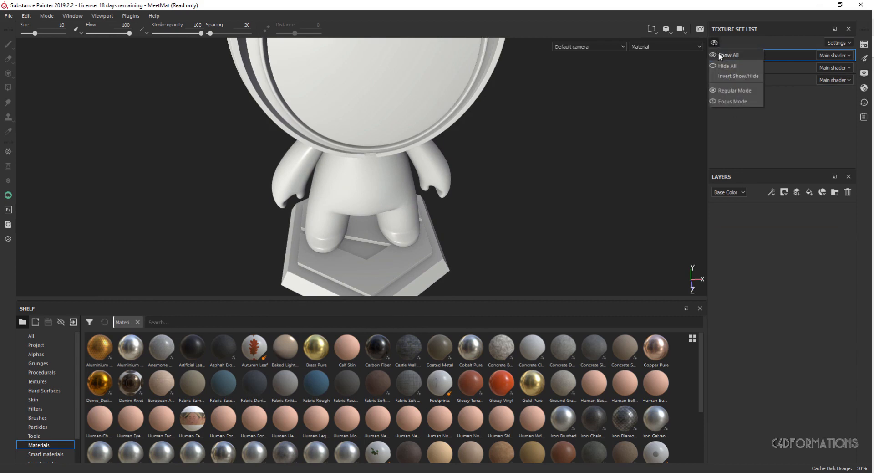
left_click(717, 66)
left_click(715, 55)
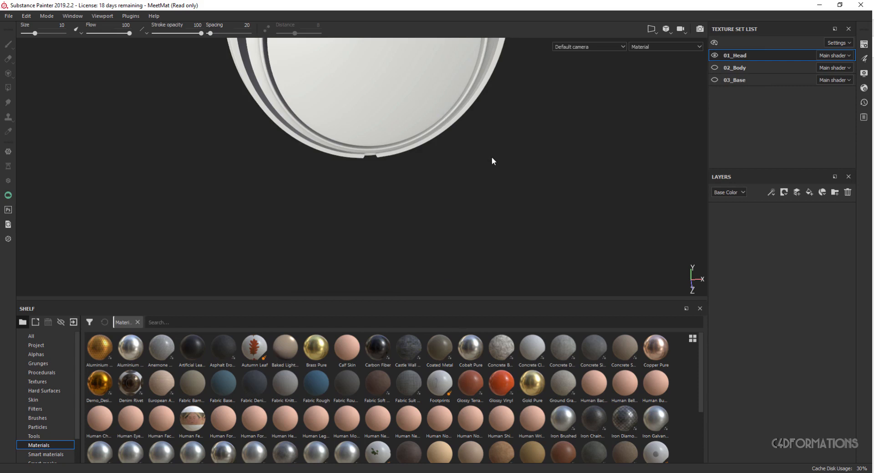
key("f")
left_click_drag(422, 169, 348, 130, "alt")
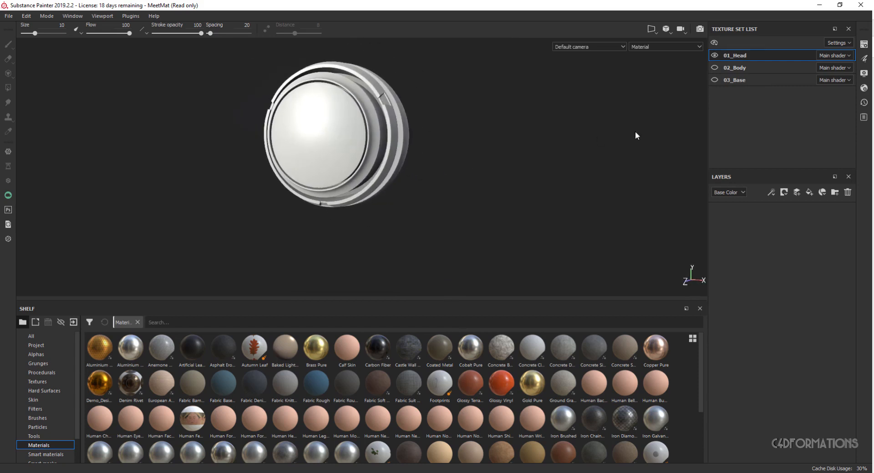
left_click(797, 192)
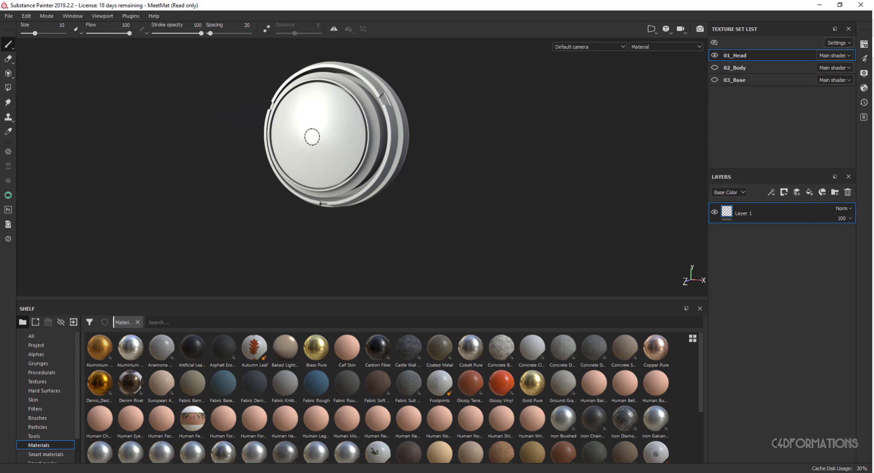
- Paint freehand white strokes across the round front face of the head from two viewing angles
mouse_move(319, 120)
left_mouse_down()
mouse_move(322, 164)
mouse_move(407, 142)
left_mouse_up()
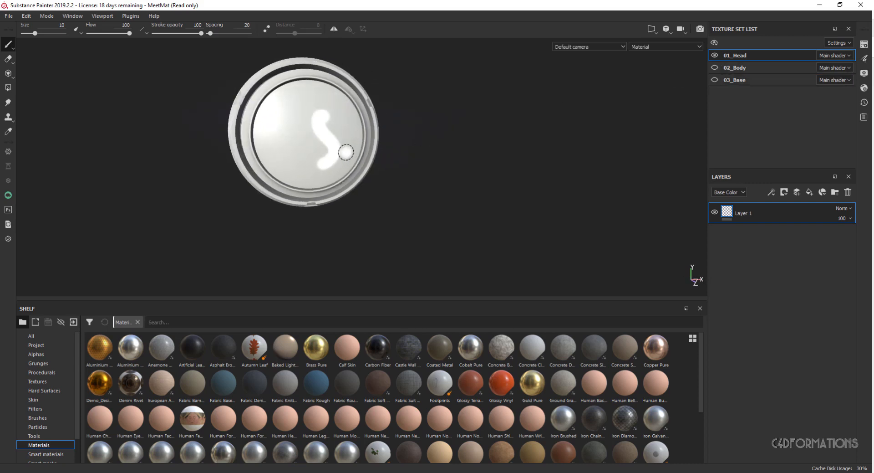
mouse_move(345, 150)
left_mouse_down("alt")
mouse_move(438, 170)
mouse_move(418, 154)
mouse_move(423, 146)
left_mouse_up("alt")
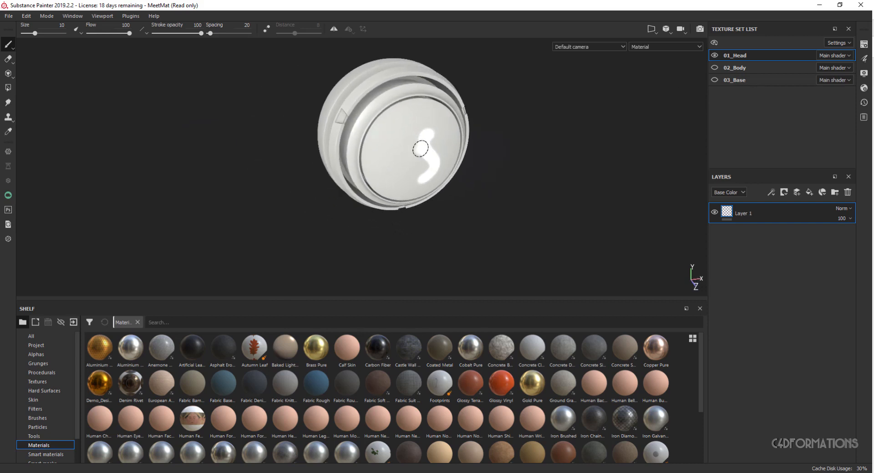
mouse_move(399, 116)
left_mouse_down()
mouse_move(389, 159)
mouse_move(399, 180)
mouse_move(391, 146)
mouse_move(412, 131)
left_mouse_up()
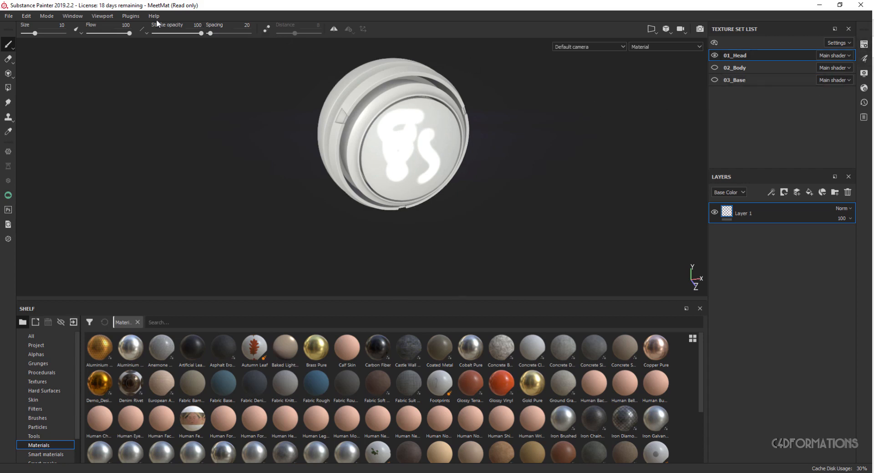
- Reset the interface to its default layout and give the paint properties more height beneath the layer stack
left_click(103, 17)
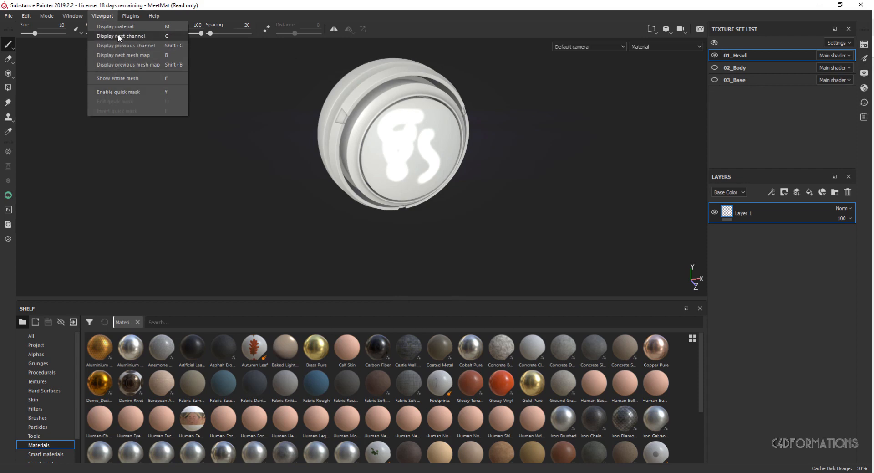
mouse_move(57, 17)
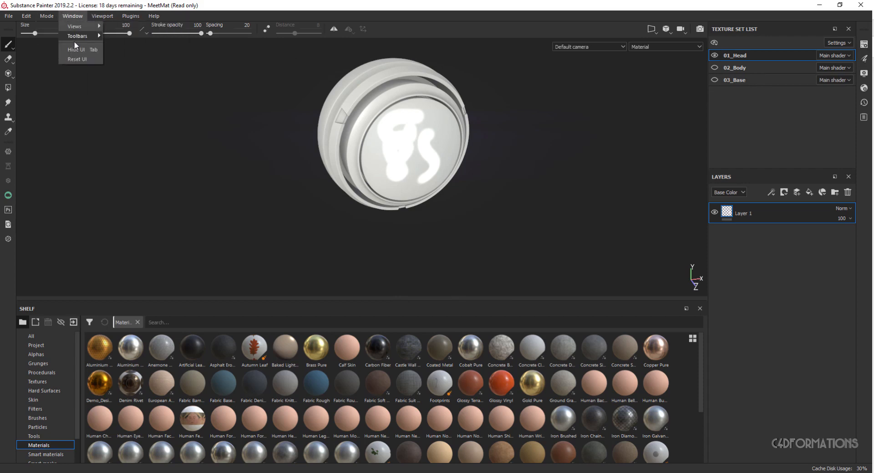
left_click(80, 58)
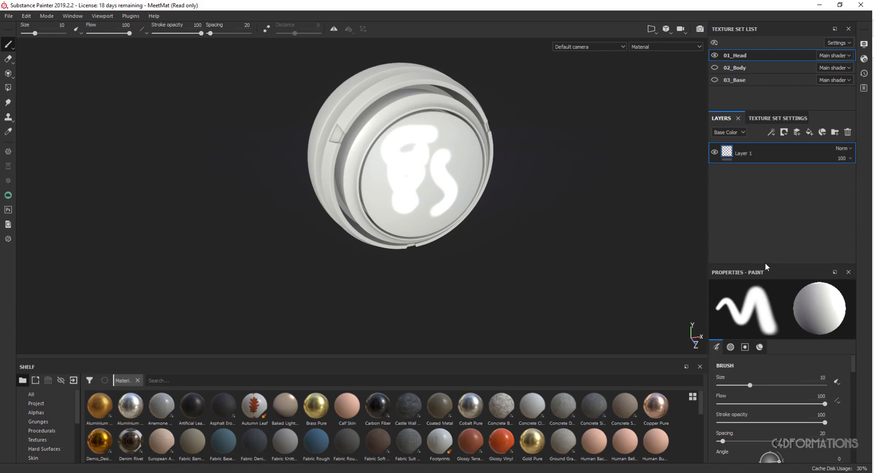
left_click_drag(763, 265, 761, 180)
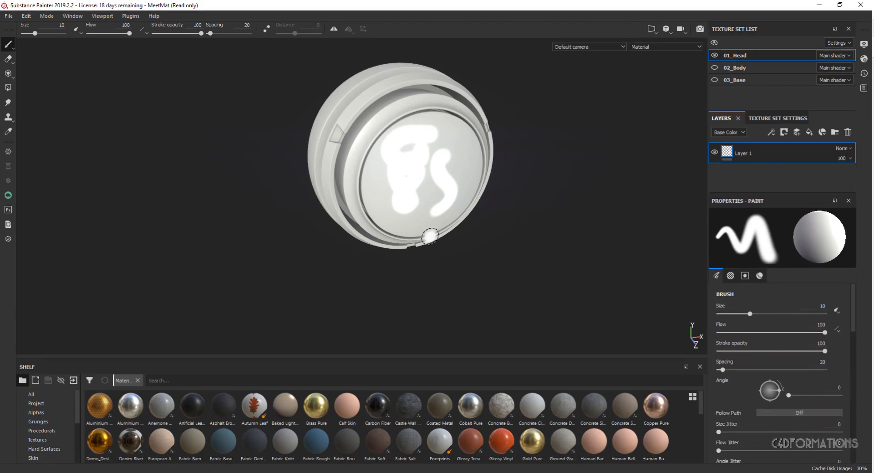
- Undo the white brush strokes on the front face of the head
mouse_move(437, 179)
left_mouse_down("alt")
mouse_move(421, 145)
mouse_move(435, 170)
left_mouse_up("alt")
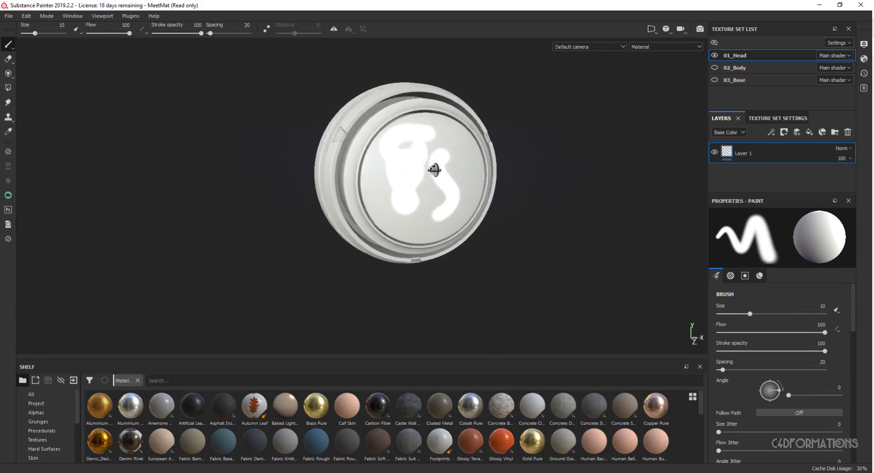
middle_click_drag(435, 170, 412, 173, "alt")
right_click_drag(435, 168, 448, 168, "alt")
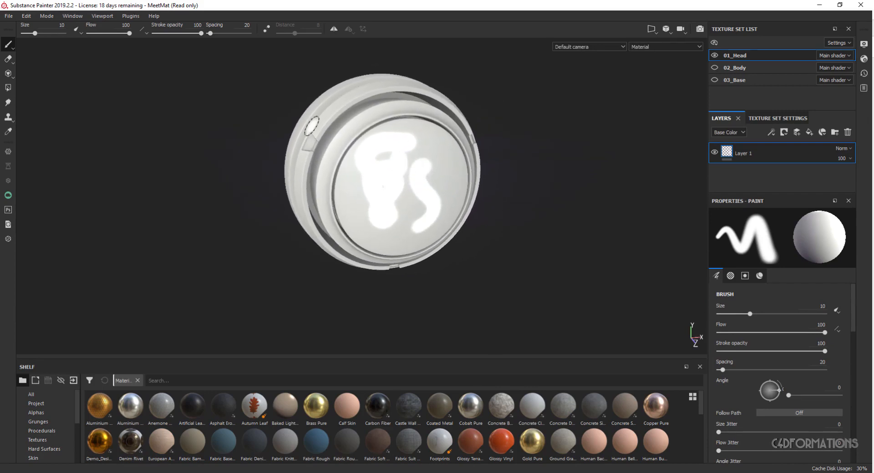
left_click(29, 18)
left_click(46, 27)
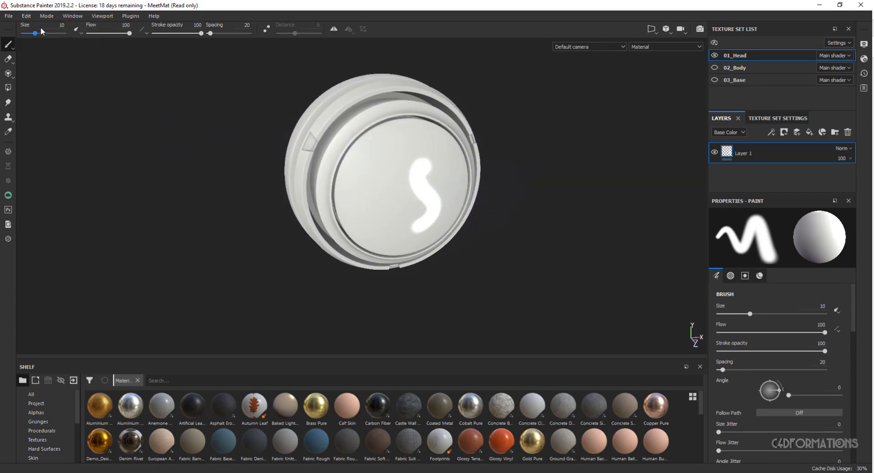
left_click(26, 16)
left_click(41, 26)
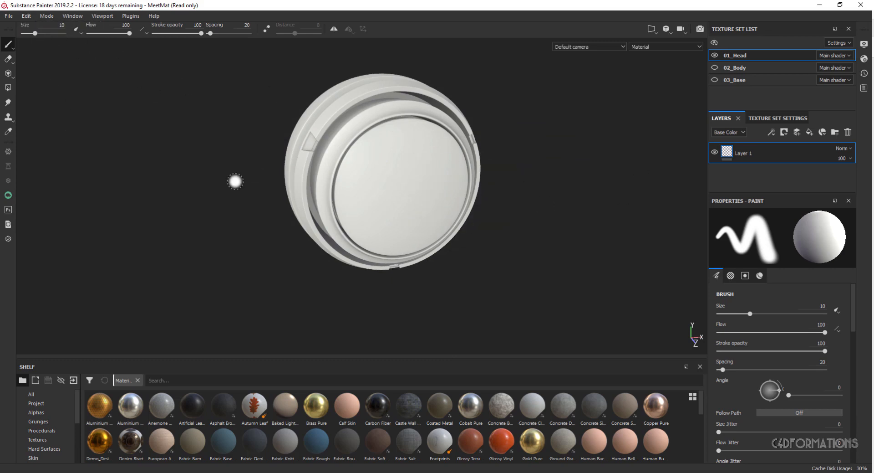
- Set the paint brush size to 14.73 and its material base color to purple
left_click_drag(35, 33, 46, 34)
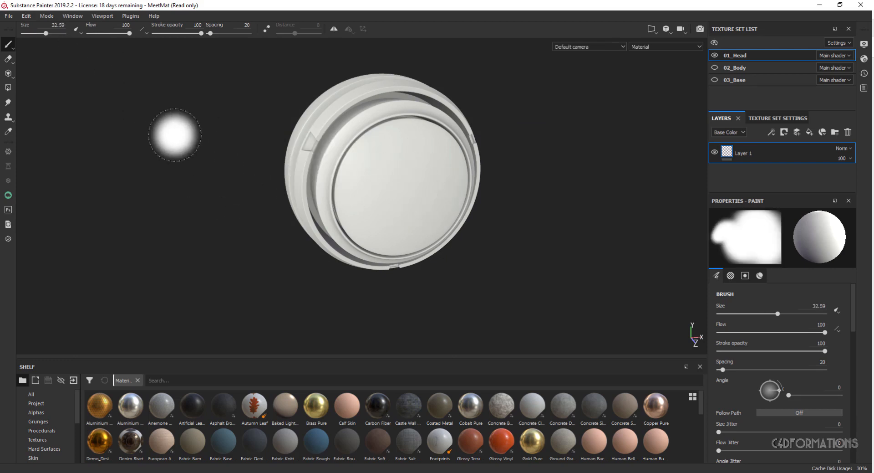
left_click_drag(46, 33, 38, 33)
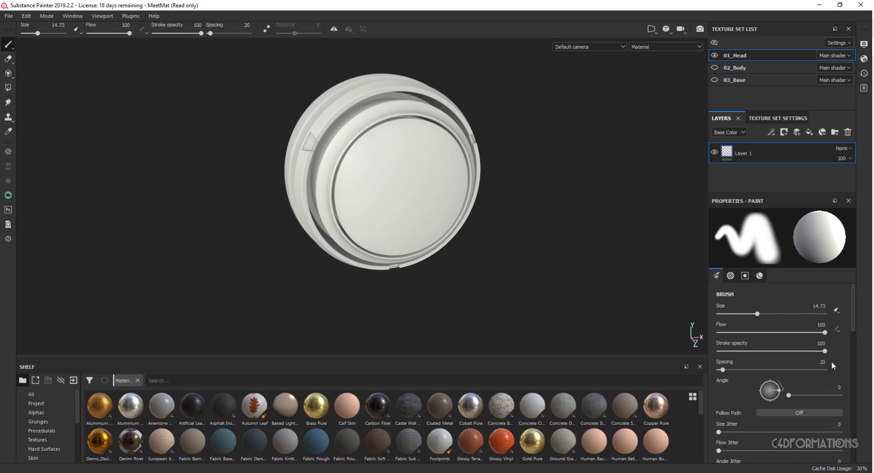
left_click_drag(854, 324, 868, 429)
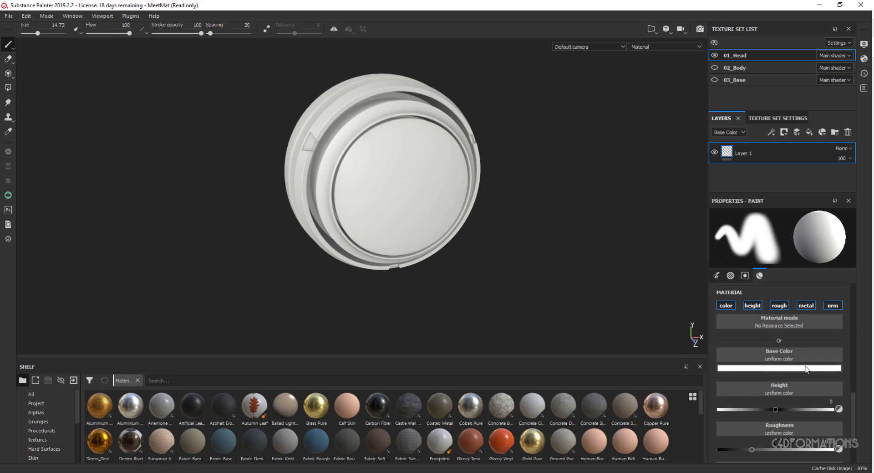
left_click(782, 370)
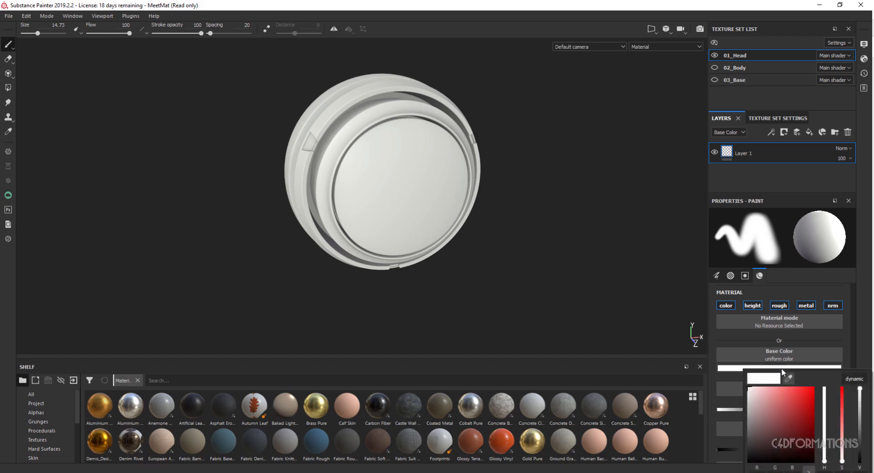
left_click_drag(789, 389, 812, 391)
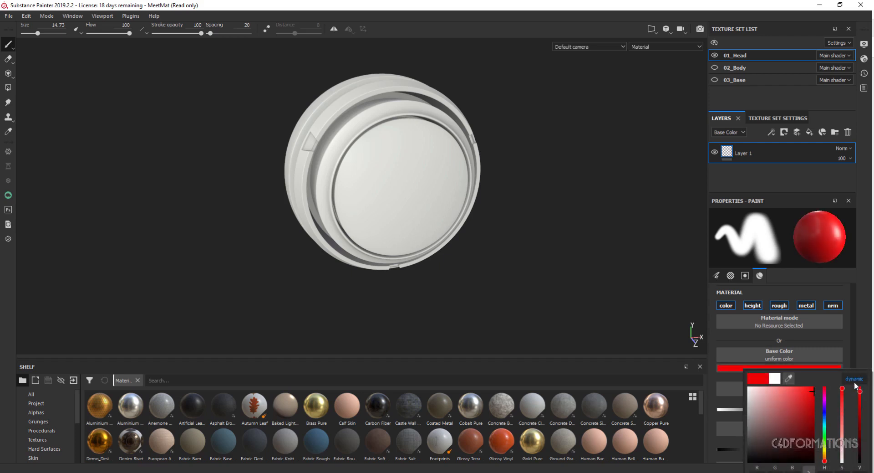
left_click_drag(824, 411, 825, 408)
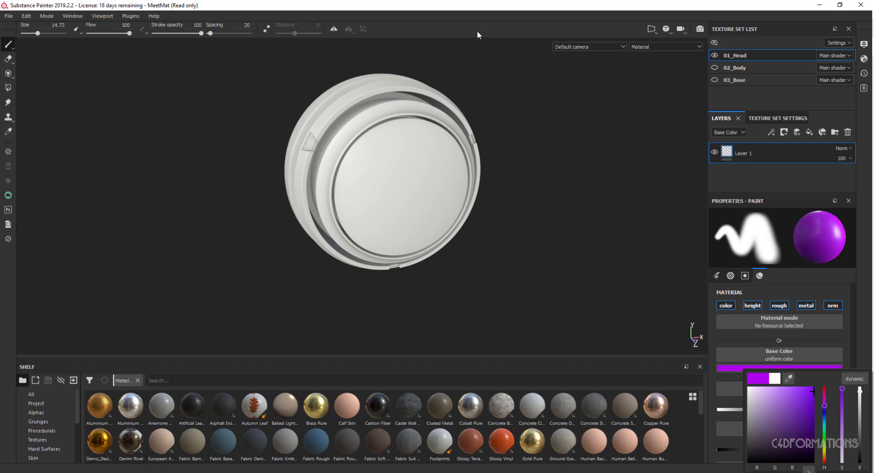
- Paint a purple patch on the front face of the head and undo the large stroke
mouse_move(422, 172)
left_mouse_down()
mouse_move(378, 178)
mouse_move(387, 171)
mouse_move(380, 208)
mouse_move(416, 192)
mouse_move(410, 201)
mouse_move(397, 188)
mouse_move(385, 151)
mouse_move(382, 195)
left_mouse_up()
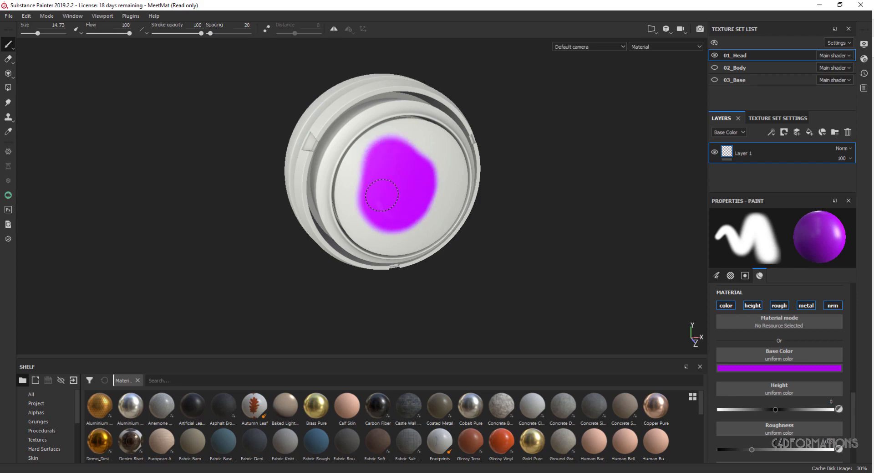
left_click_drag(439, 183, 387, 157, "alt")
right_click_drag(387, 157, 608, 179, "alt")
middle_click_drag(449, 173, 414, 152, "alt")
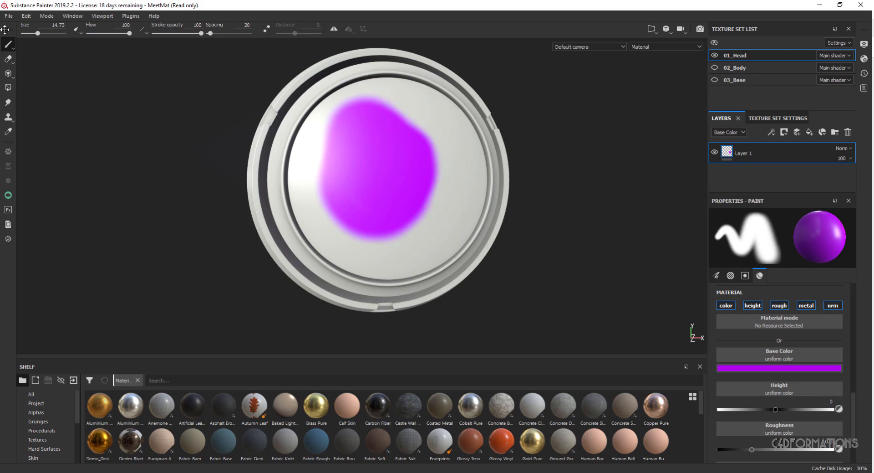
left_click(27, 17)
left_click(34, 26)
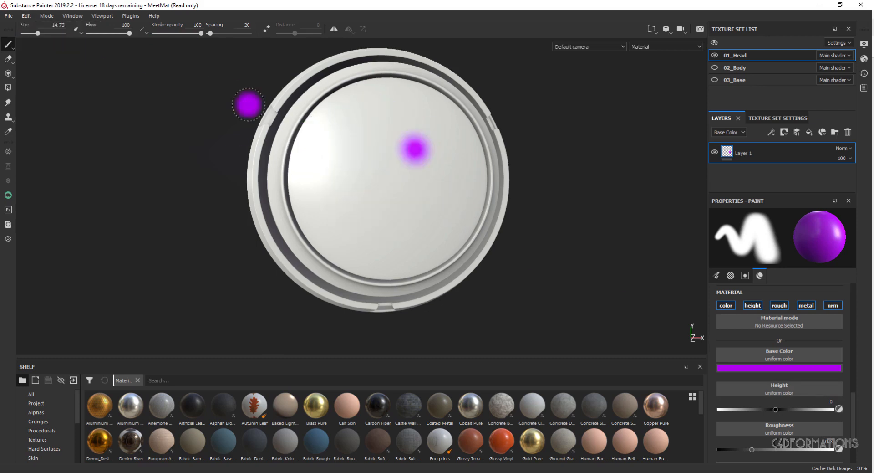
- Set the brush spacing to 95
left_click_drag(210, 35, 218, 34)
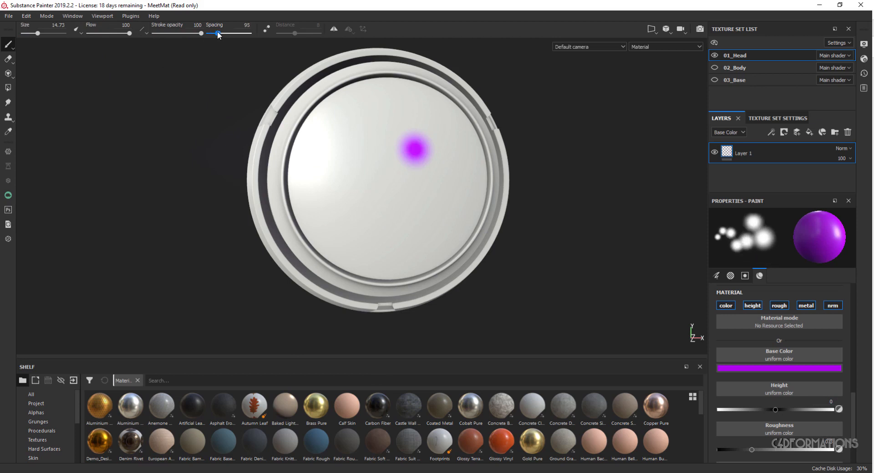
- Paint a winding trail of spaced purple dots across the front face of the head
mouse_move(376, 107)
left_mouse_down()
mouse_move(343, 133)
mouse_move(374, 222)
mouse_move(457, 172)
mouse_move(375, 103)
mouse_move(404, 211)
mouse_move(338, 256)
left_mouse_up()
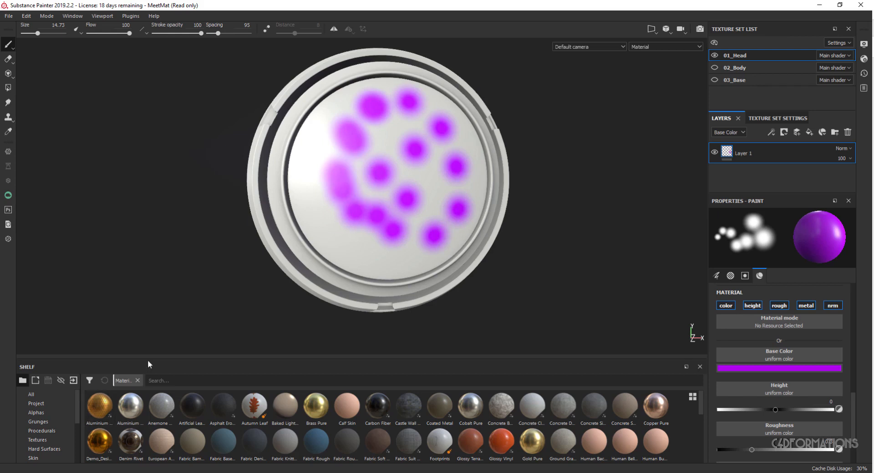
- Enlarge the shelf to browse the Brushes category and set the brush spacing to 72
left_click_drag(149, 358, 137, 238)
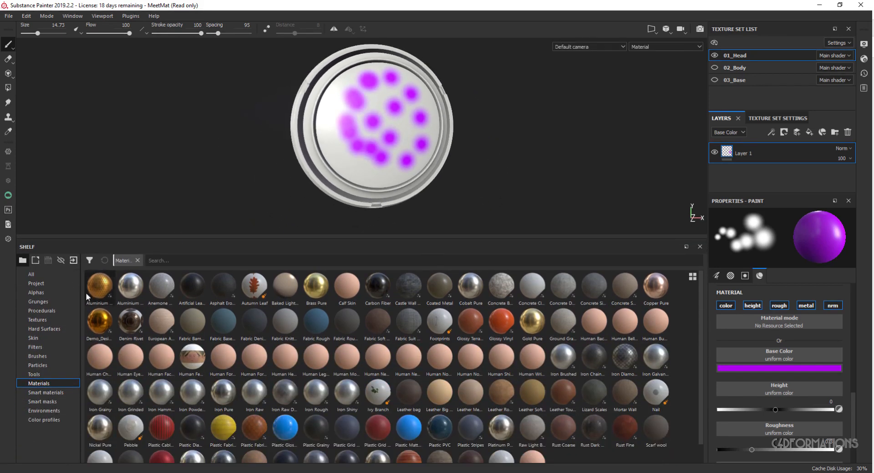
left_click(45, 353)
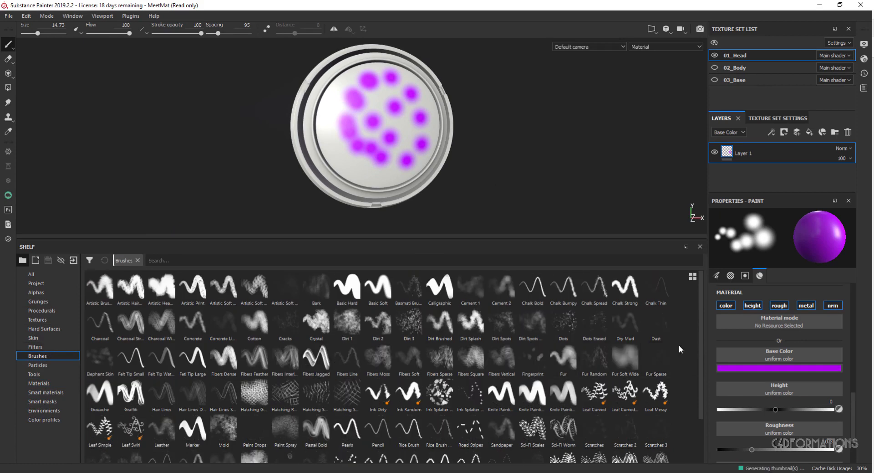
left_click_drag(700, 334, 705, 365)
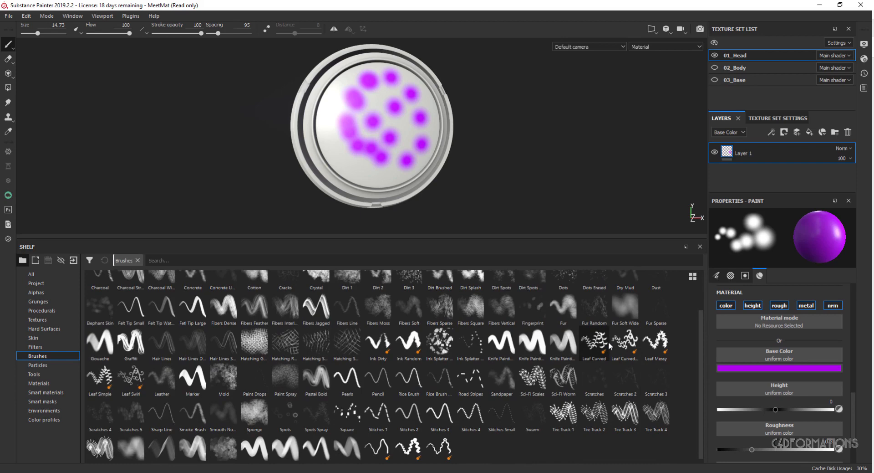
mouse_move(609, 344)
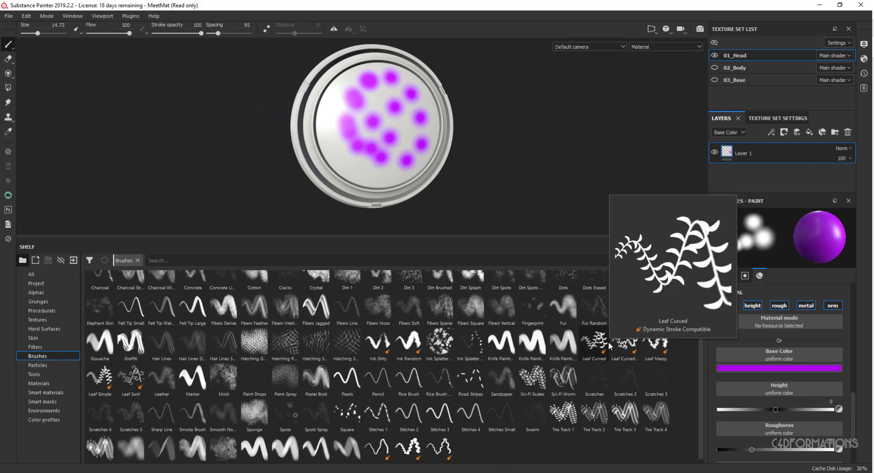
left_click_drag(219, 36, 215, 35)
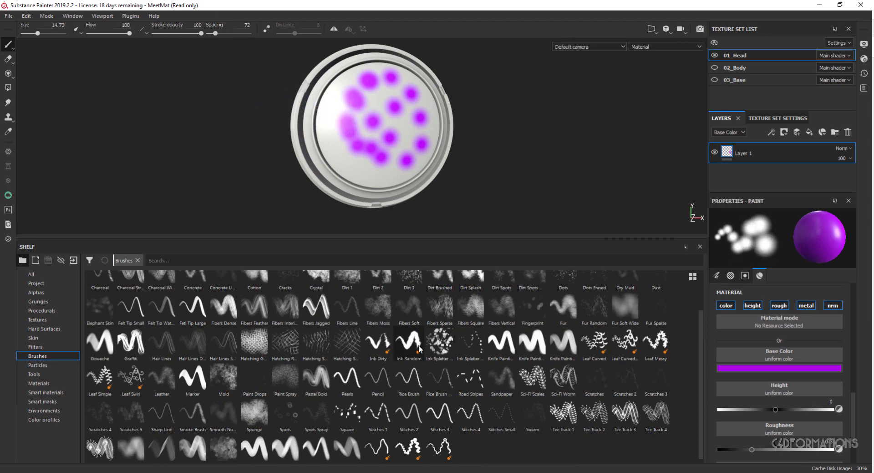
- Paint purple splatters over the whole front face of the head with the Ink Splatter brush
left_click(444, 346)
mouse_move(417, 150)
left_mouse_down()
mouse_move(366, 108)
mouse_move(353, 112)
mouse_move(374, 146)
mouse_move(396, 155)
mouse_move(412, 137)
mouse_move(390, 96)
mouse_move(340, 113)
mouse_move(351, 155)
mouse_move(405, 145)
mouse_move(368, 93)
left_mouse_up()
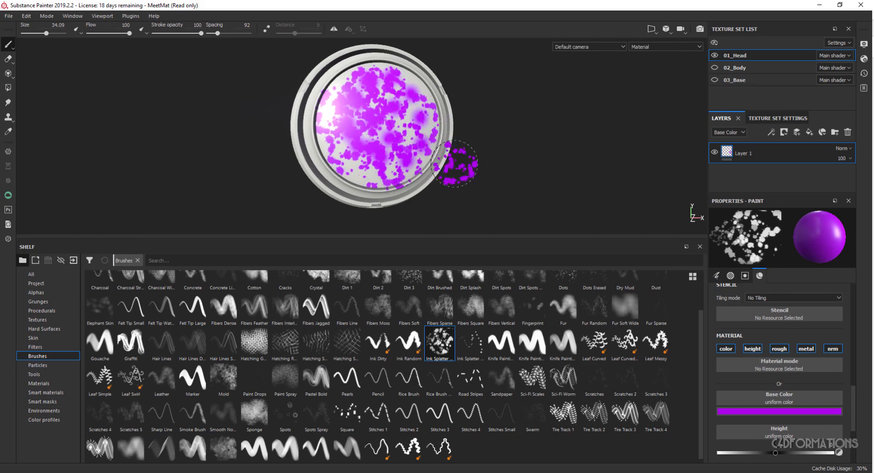
mouse_move(474, 173)
left_mouse_down("alt")
mouse_move(503, 178)
mouse_move(401, 130)
left_mouse_up("alt")
mouse_move(367, 128)
middle_mouse_down("alt")
mouse_move(347, 118)
mouse_move(363, 138)
mouse_move(360, 127)
mouse_move(353, 136)
middle_mouse_up("alt")
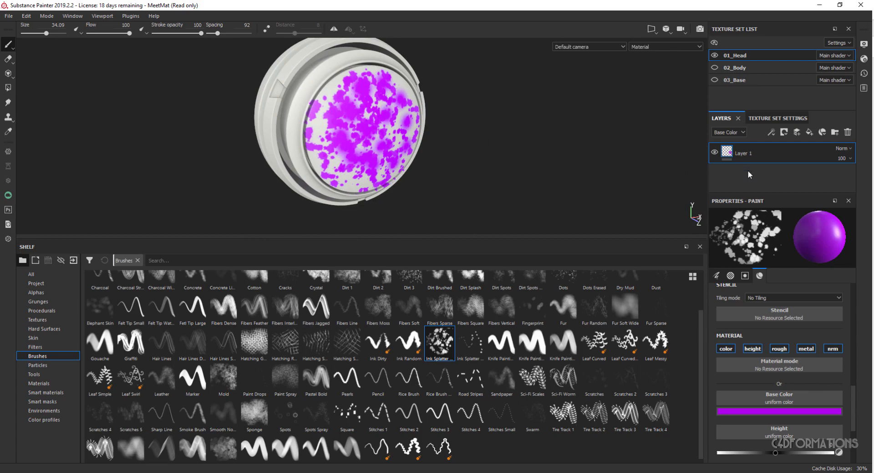
- Add a fill layer to the head and set its base color to golden orange
left_click(810, 133)
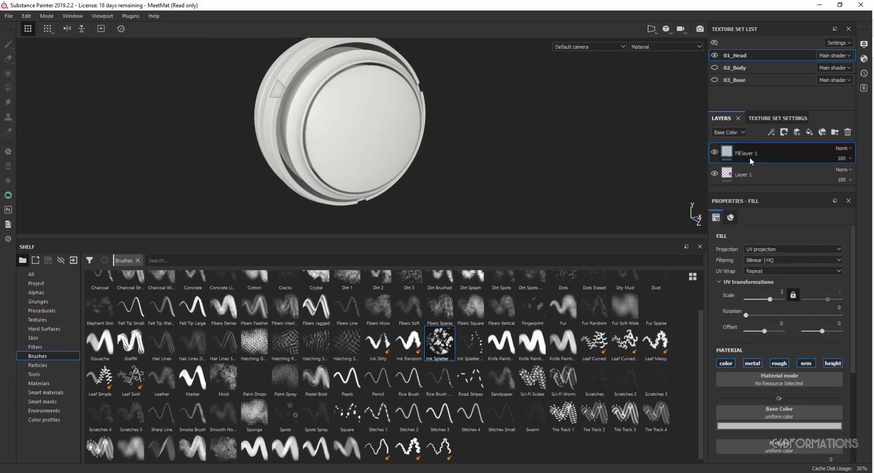
scroll(833, 364, "down", 3)
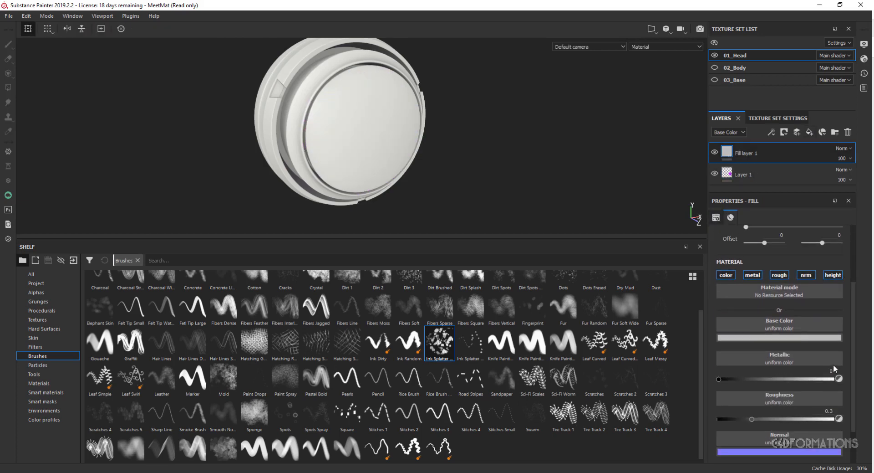
left_click(800, 338)
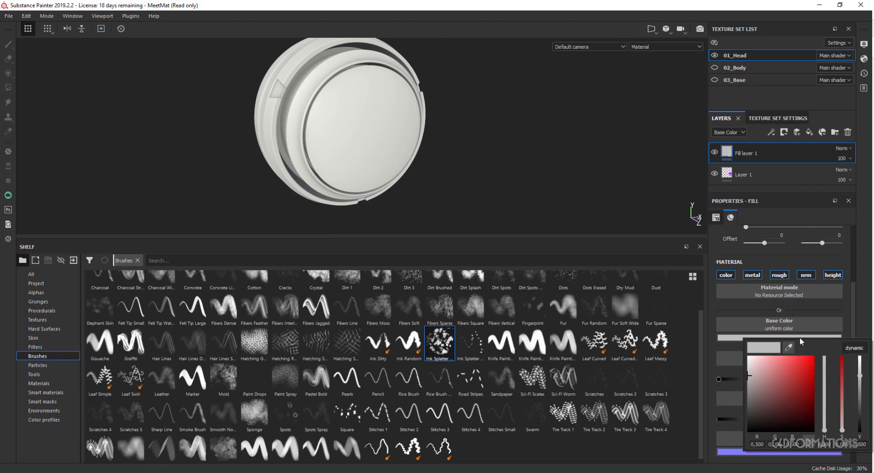
left_click(801, 378)
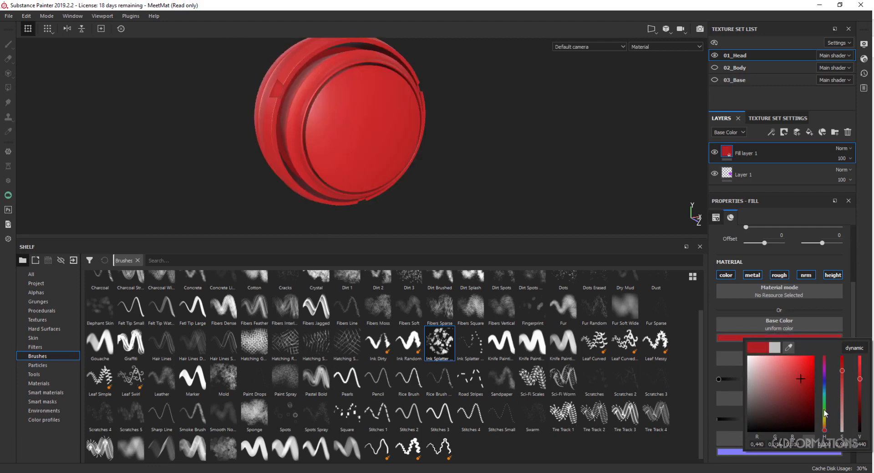
left_click(825, 414)
left_click_drag(826, 425, 826, 428)
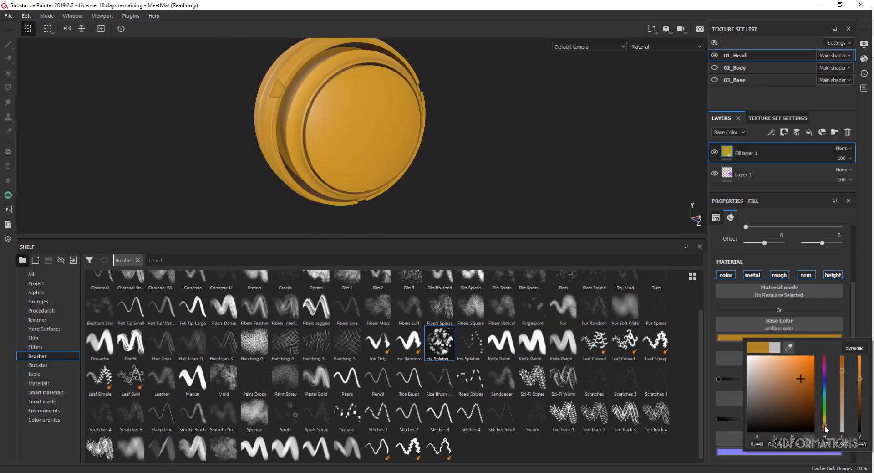
left_click(602, 176)
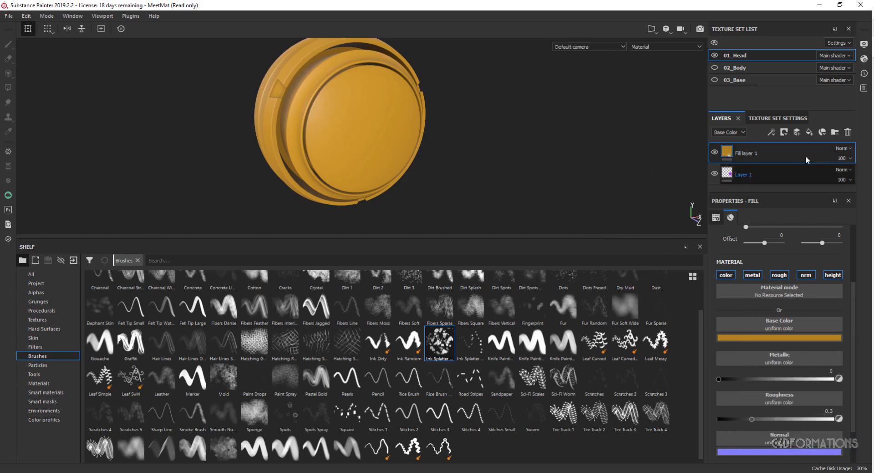
- Move the orange fill layer below the purple paint layer in the layer stack
left_click_drag(760, 148, 756, 179)
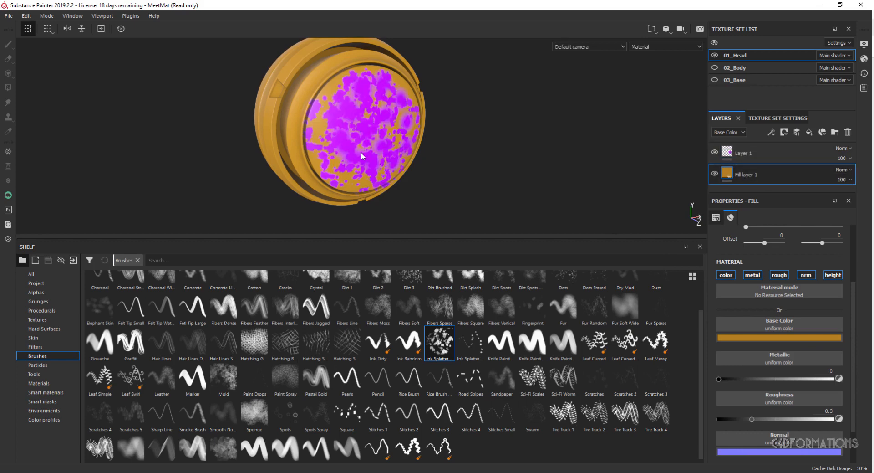
left_click_drag(362, 156, 303, 115, "alt")
left_click_drag(340, 148, 285, 186, "alt")
right_click_drag(253, 194, 381, 123, "alt")
left_click_drag(380, 124, 403, 118, "alt")
middle_click_drag(394, 133, 399, 101, "alt")
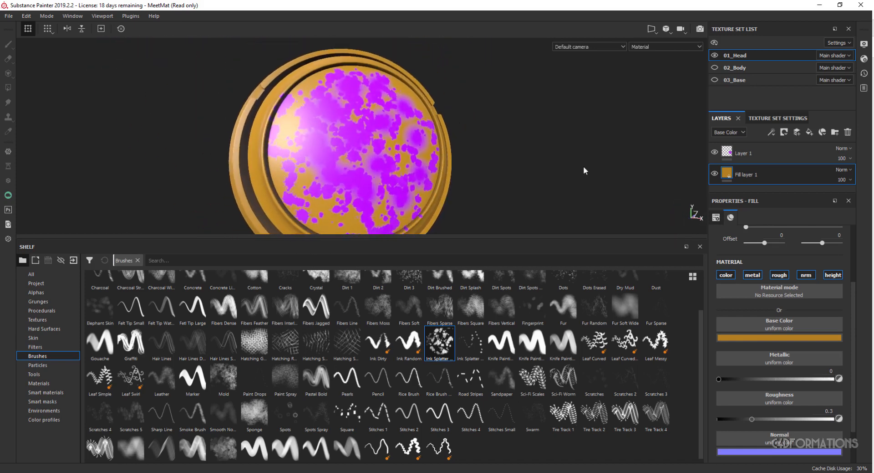
- Add a new paint layer above Layer 1 and set the brush's base color to bright green
left_click(745, 154)
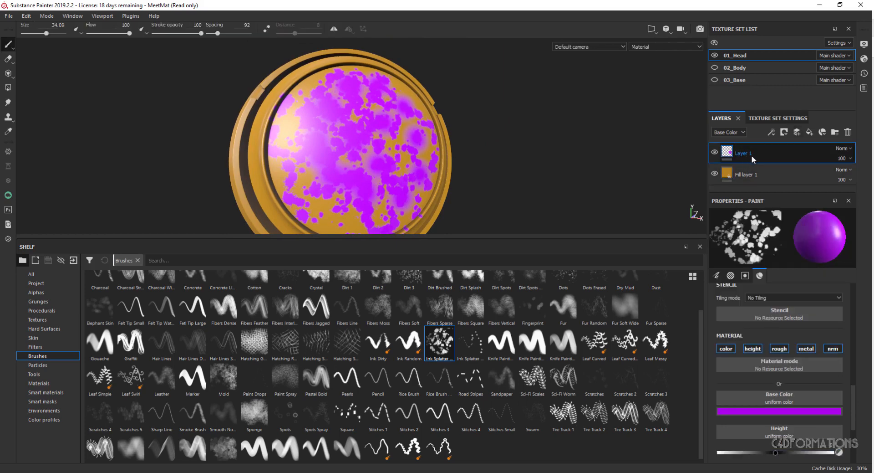
left_click(797, 133)
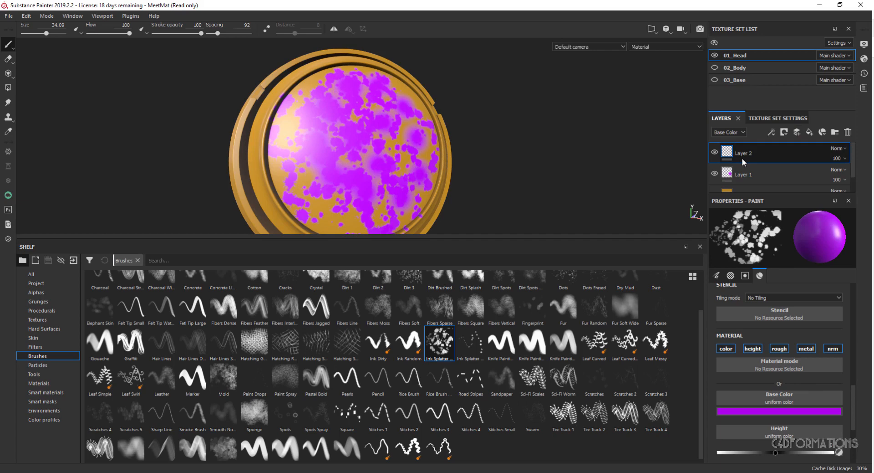
left_click(816, 412)
left_click(825, 365)
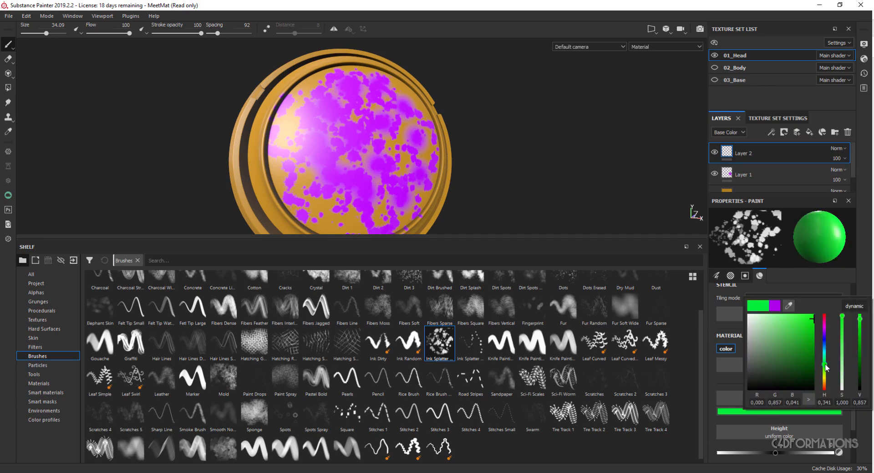
- Paint green patches over the upper rim and shell of the head with the Sponge brush
left_click(261, 417)
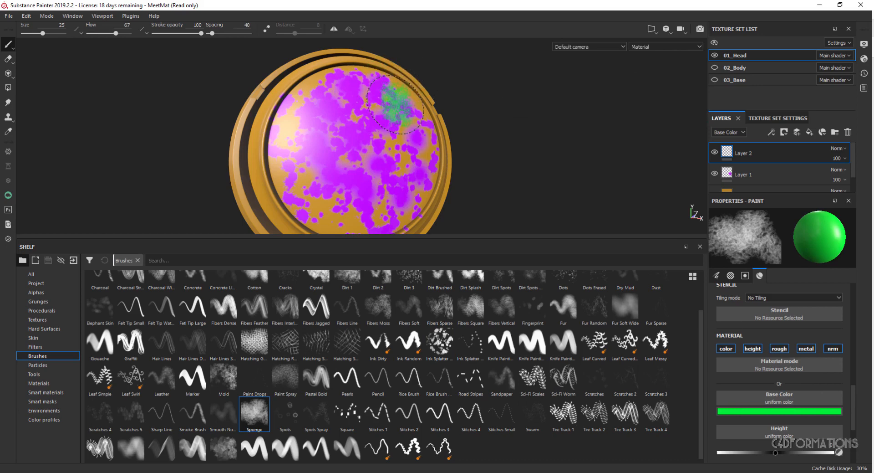
mouse_move(396, 105)
left_mouse_down("alt")
mouse_move(462, 147)
mouse_move(443, 142)
left_mouse_up("alt")
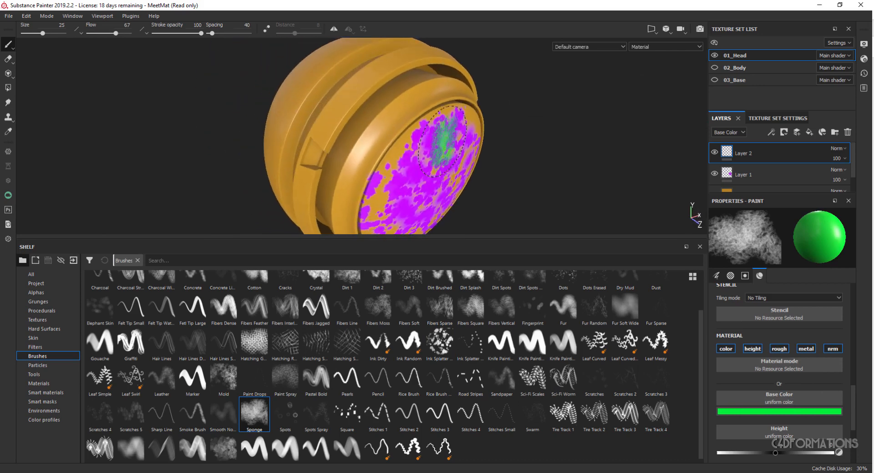
mouse_move(442, 142)
right_mouse_down("alt")
mouse_move(458, 191)
mouse_move(425, 85)
right_mouse_up("alt")
mouse_move(407, 89)
left_mouse_down()
mouse_move(372, 98)
mouse_move(378, 134)
mouse_move(401, 137)
mouse_move(410, 109)
mouse_move(358, 106)
left_mouse_up()
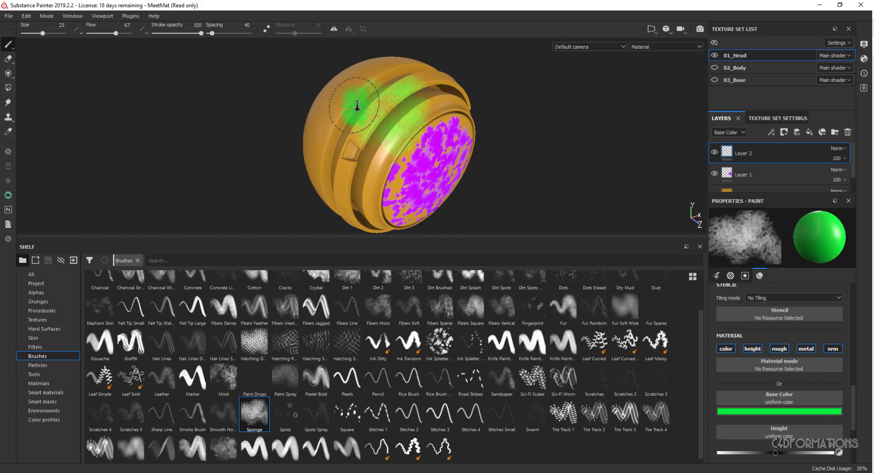
right_click_drag(358, 106, 401, 109, "alt")
left_click_drag(342, 117, 351, 120, "alt")
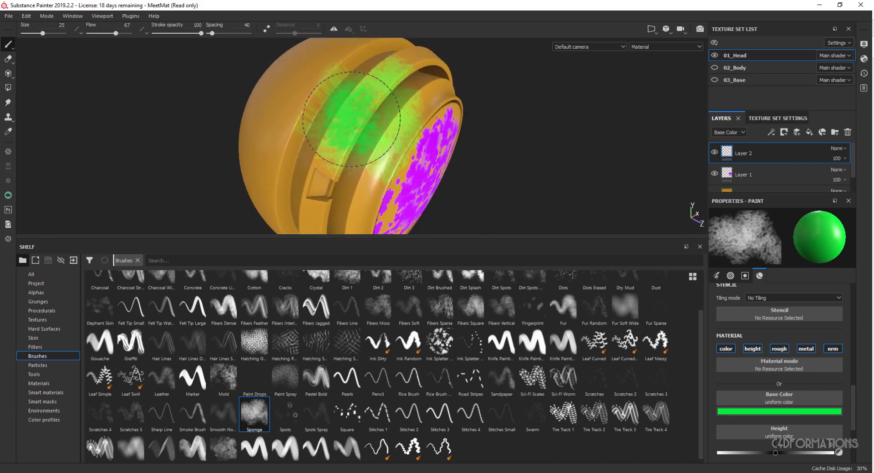
- Set the brush size to 8.75 and paint more green strokes on the upper shell of the head
left_click_drag(43, 34, 35, 34)
left_click_drag(267, 100, 320, 63)
left_click_drag(310, 93, 293, 117, "alt")
mouse_move(299, 93)
left_mouse_down()
mouse_move(328, 68)
mouse_move(293, 110)
mouse_move(282, 104)
mouse_move(310, 101)
mouse_move(326, 86)
mouse_move(281, 91)
mouse_move(377, 131)
mouse_move(384, 146)
mouse_move(282, 236)
left_mouse_up()
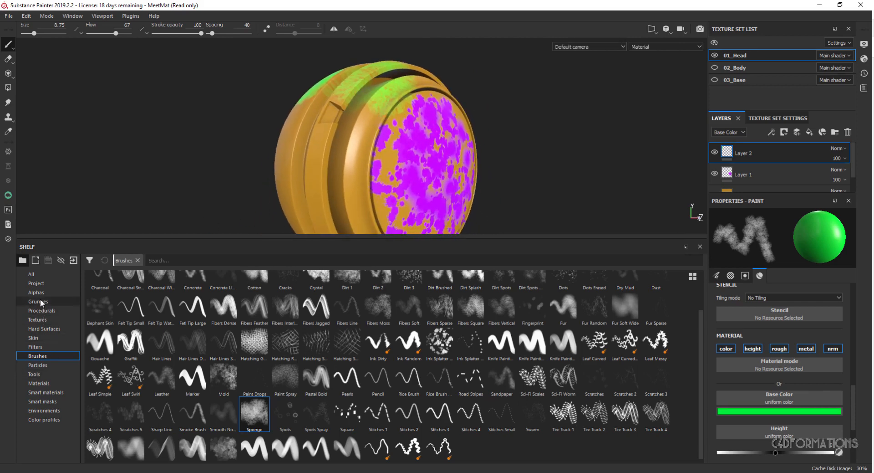
- Add the Demo_Designer material from the shelf as the topmost layer of the head
left_click(38, 383)
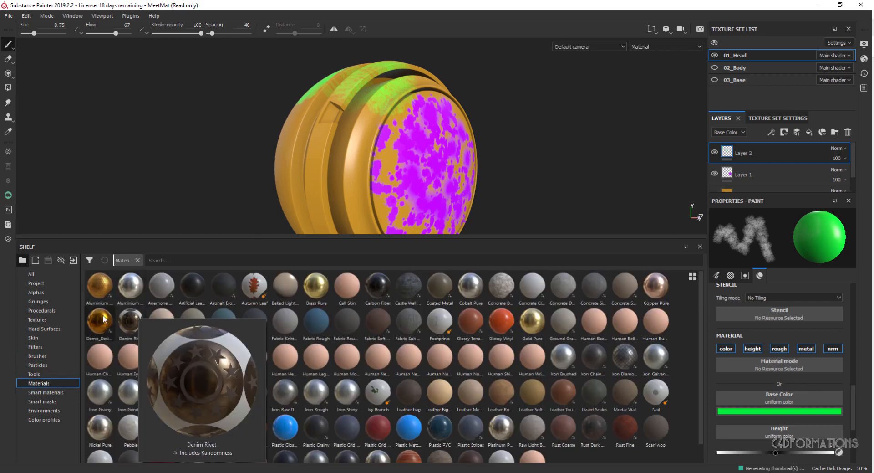
left_click_drag(101, 324, 753, 155)
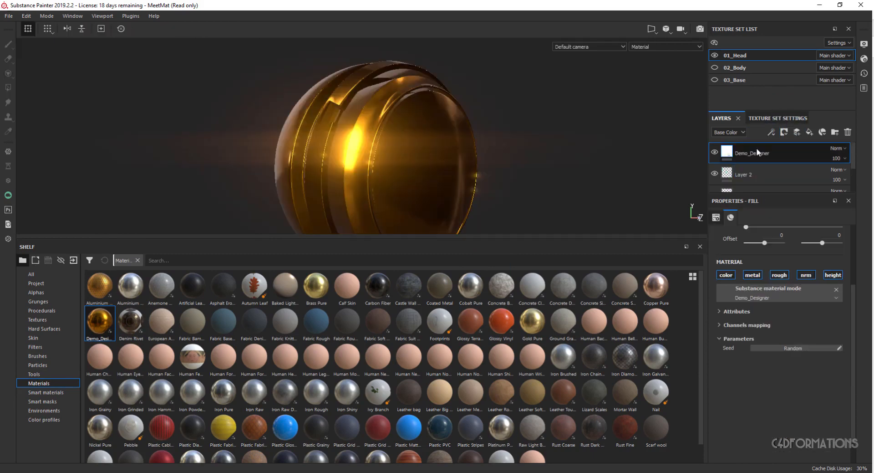
left_click_drag(418, 161, 319, 144, "alt")
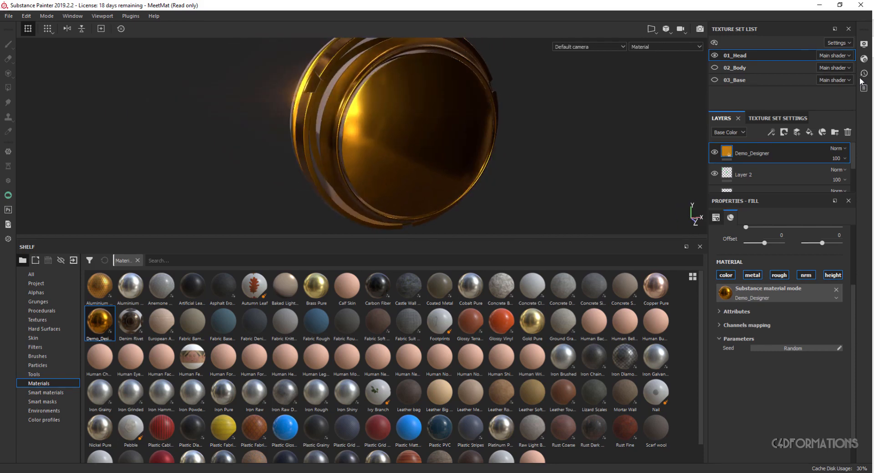
- Deactivate the post effects in the display settings
left_click(864, 45)
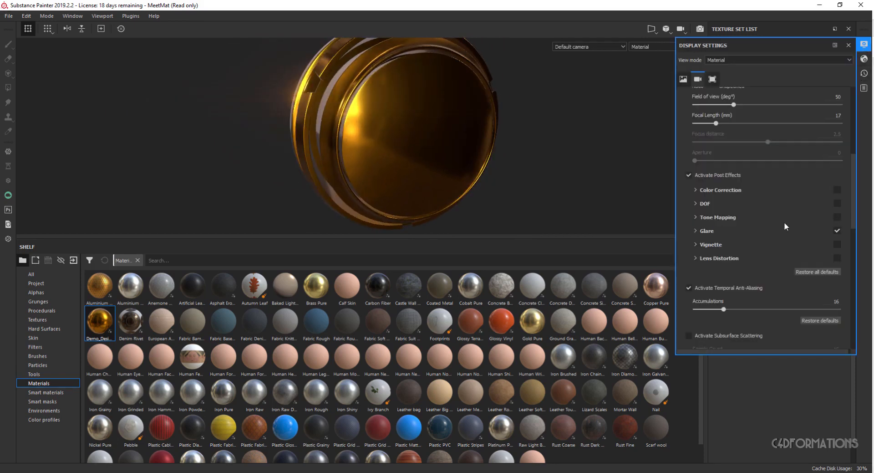
left_click(689, 175)
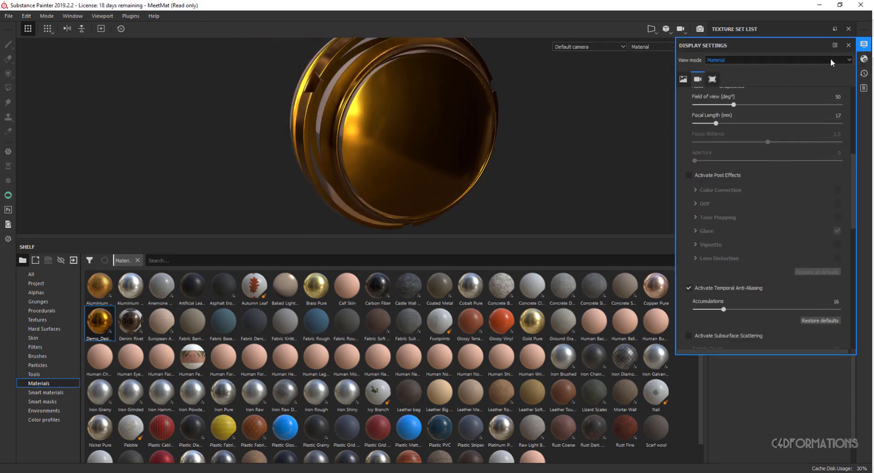
left_click(848, 45)
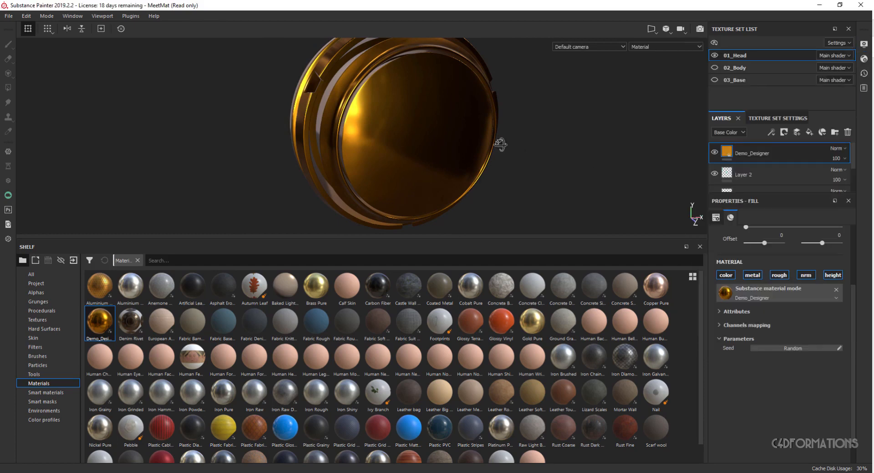
left_click_drag(502, 142, 465, 164, "alt")
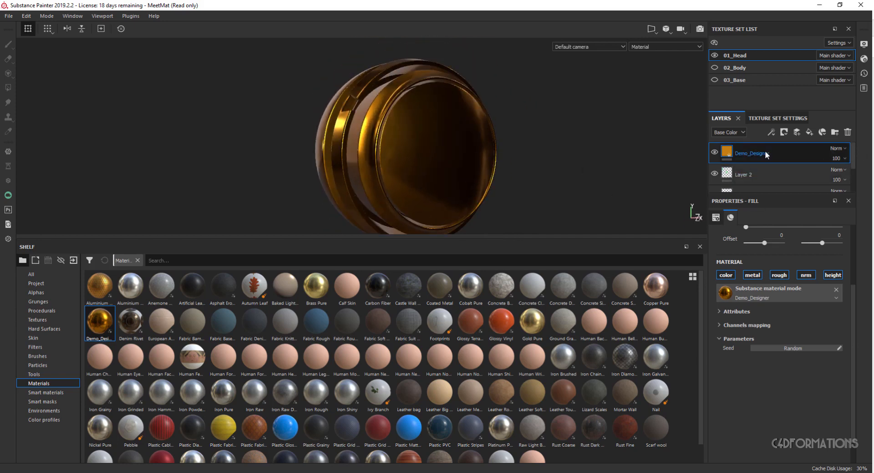
- Add a black mask to the Demo_Designer layer and hide Layer 2, enlarging the layer list
right_click(764, 153)
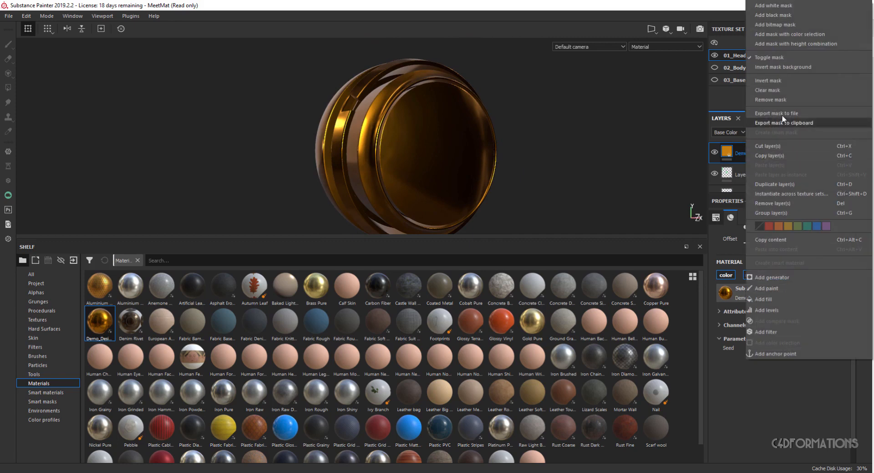
left_click(781, 17)
key("1")
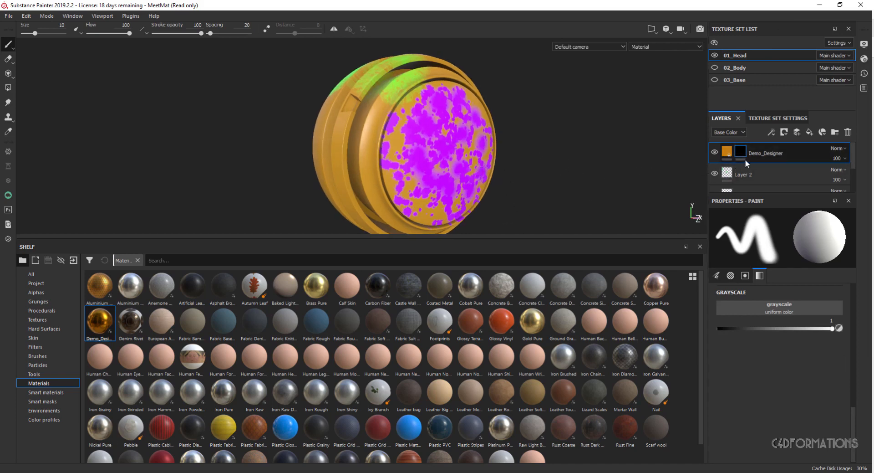
left_click(714, 174)
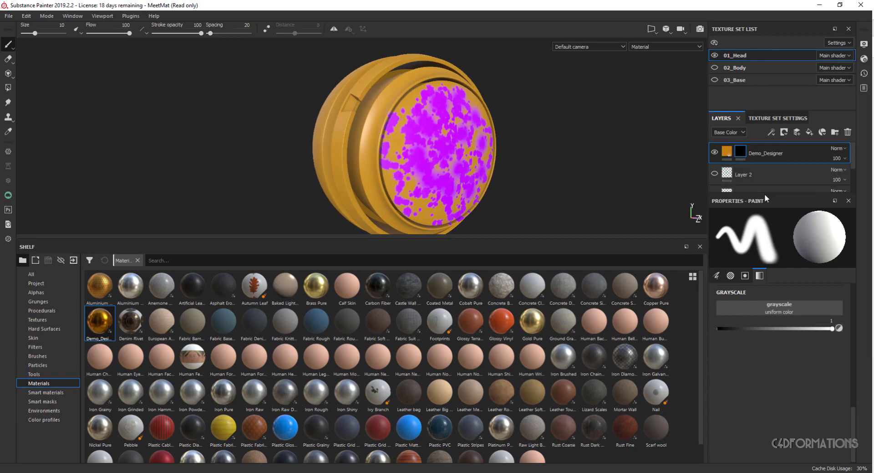
left_click_drag(765, 193, 765, 242)
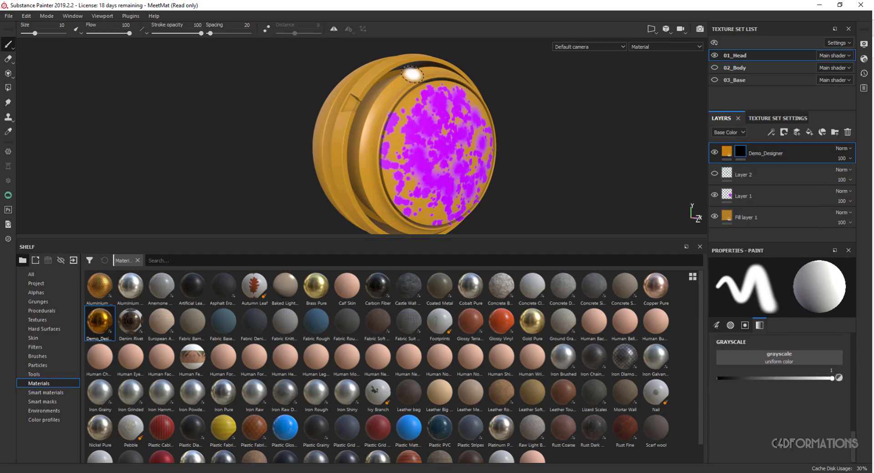
- Paint white into the Demo_Designer mask across the upper outer shell and the groove of the head
mouse_move(413, 75)
left_mouse_down("alt")
mouse_move(407, 95)
mouse_move(542, 128)
left_mouse_up("alt")
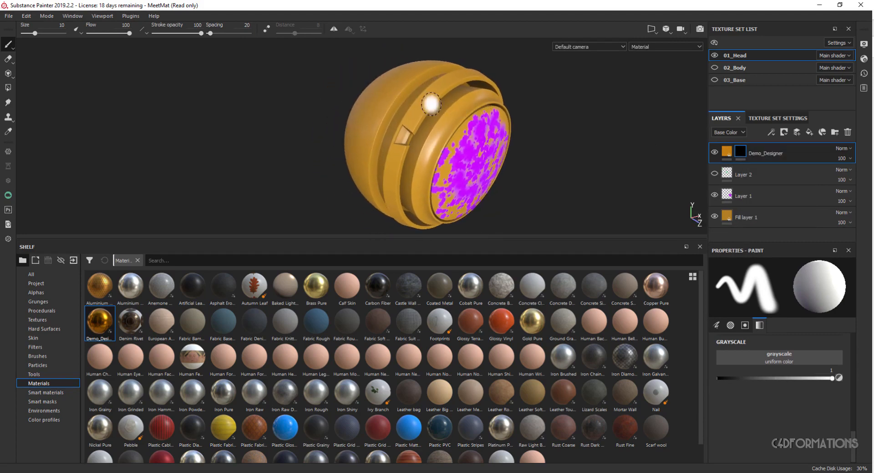
mouse_move(411, 96)
left_mouse_down()
mouse_move(378, 101)
mouse_move(418, 120)
left_mouse_up()
left_click_drag(420, 85, 365, 97)
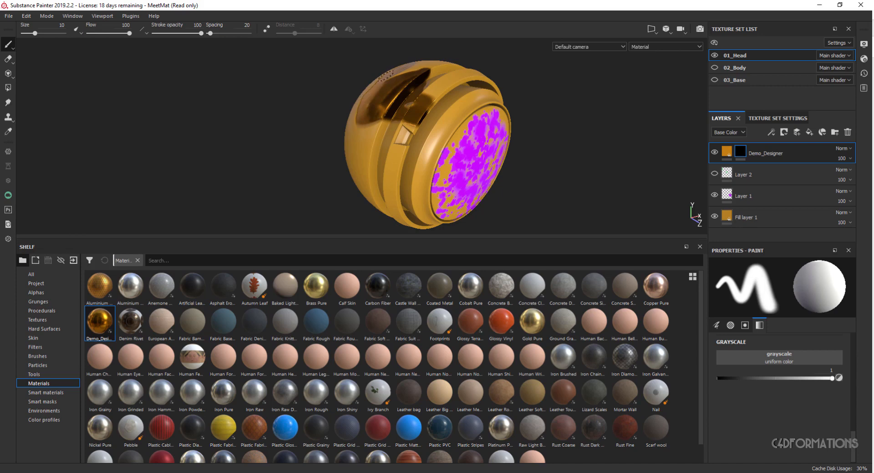
- Extend the Demo_Designer mask with curved strokes over the rounded side and back of the head
left_click_drag(376, 108, 428, 103, "alt")
middle_click_drag(400, 120, 437, 126, "alt")
right_click_drag(413, 125, 624, 118, "alt")
middle_click_drag(478, 114, 479, 132, "alt")
left_click_drag(479, 132, 504, 149, "alt")
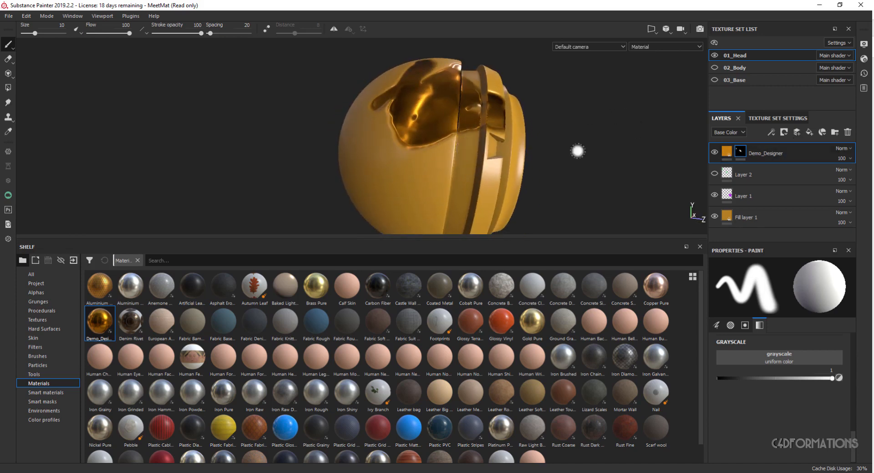
mouse_move(577, 151)
left_mouse_down("alt")
mouse_move(451, 157)
mouse_move(474, 148)
mouse_move(458, 151)
left_mouse_up("alt")
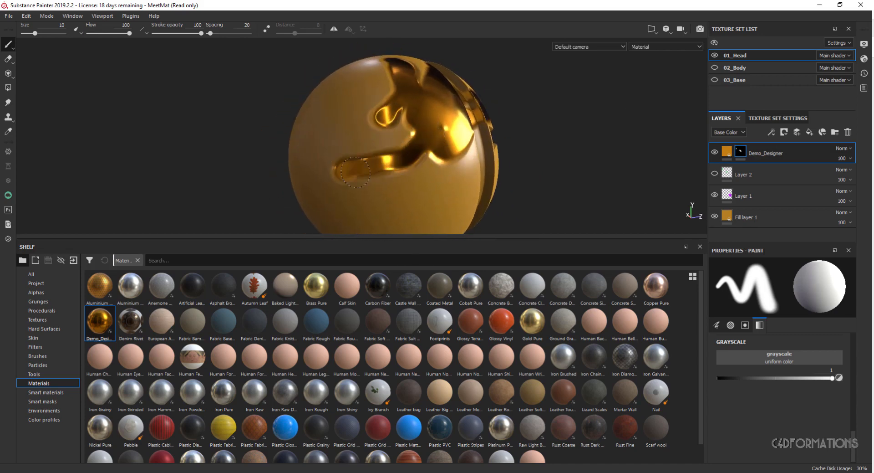
mouse_move(356, 172)
left_mouse_down()
mouse_move(330, 164)
mouse_move(321, 116)
left_mouse_up()
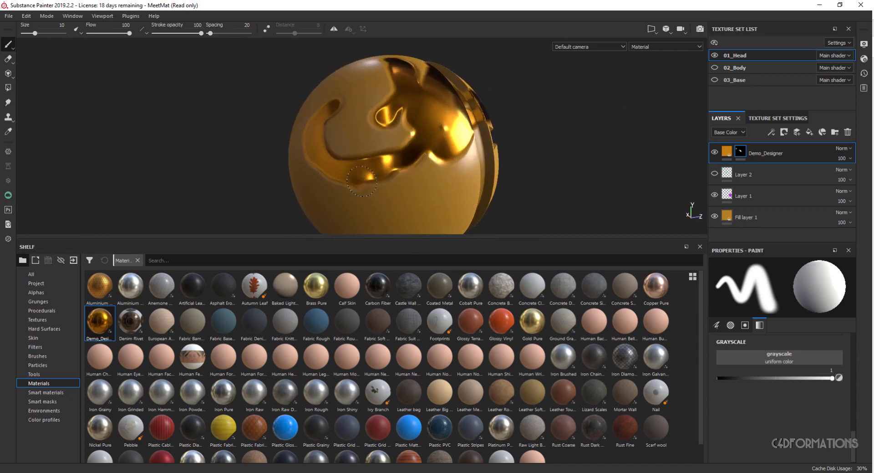
mouse_move(362, 181)
left_mouse_down()
mouse_move(421, 185)
mouse_move(333, 176)
left_mouse_up()
mouse_move(305, 131)
left_mouse_down()
mouse_move(353, 97)
mouse_move(334, 119)
mouse_move(316, 179)
mouse_move(436, 182)
mouse_move(423, 157)
mouse_move(464, 160)
mouse_move(461, 182)
mouse_move(453, 194)
mouse_move(425, 185)
mouse_move(437, 230)
mouse_move(431, 209)
mouse_move(393, 172)
mouse_move(297, 175)
mouse_move(432, 96)
mouse_move(455, 107)
mouse_move(378, 150)
mouse_move(324, 153)
left_mouse_up()
mouse_move(420, 130)
left_mouse_down()
mouse_move(360, 139)
mouse_move(391, 141)
mouse_move(455, 100)
mouse_move(327, 139)
mouse_move(440, 135)
left_mouse_up()
- Check the painted head from several sides and make the 02_Body texture set visible
right_click_drag(438, 135, 395, 94, "alt")
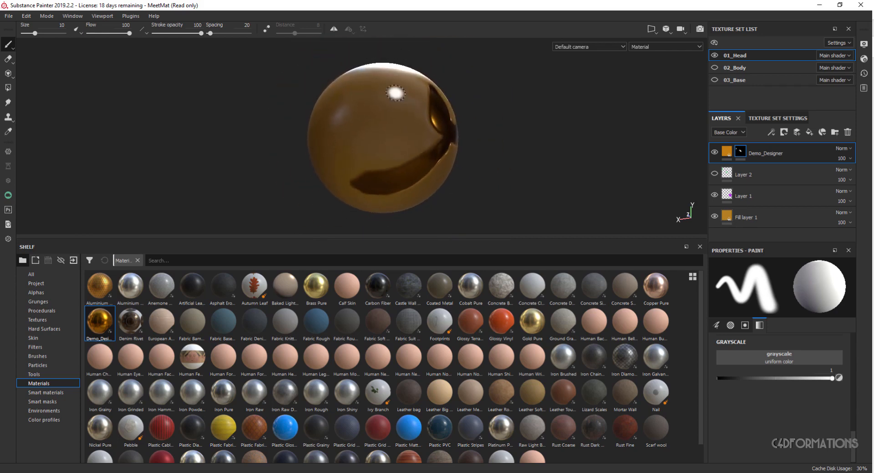
left_click_drag(395, 93, 425, 120, "alt")
middle_click_drag(464, 113, 368, 136, "alt")
left_click_drag(391, 136, 374, 93, "alt")
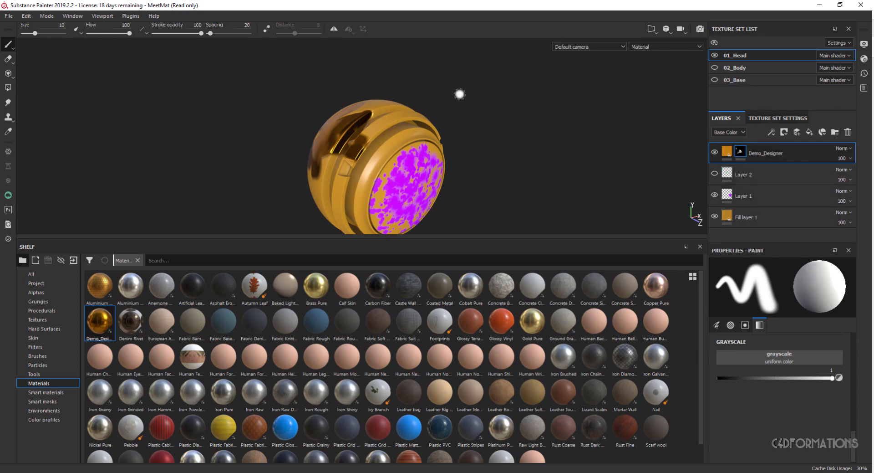
left_click_drag(423, 179, 405, 109, "alt")
left_click(715, 68)
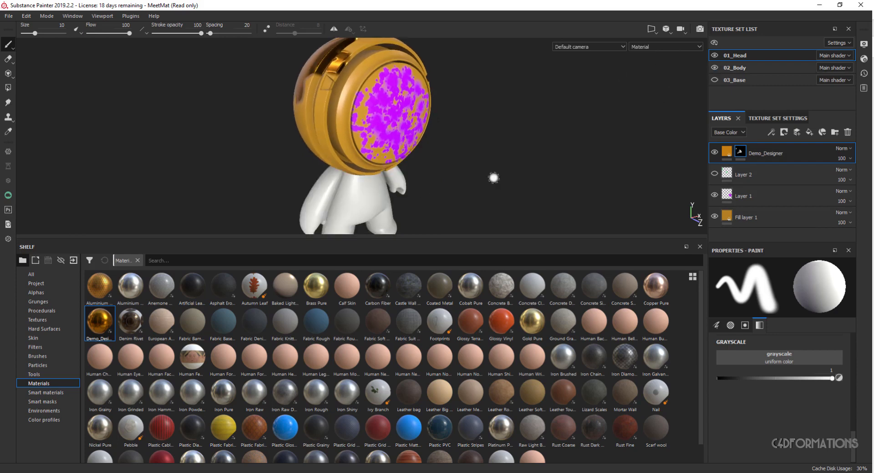
- Select the 02_Body texture set and add the Aluminium Insulator material from the shelf above its Layer 1
left_click_drag(366, 183, 478, 176, "alt")
middle_click_drag(403, 147, 407, 113, "alt")
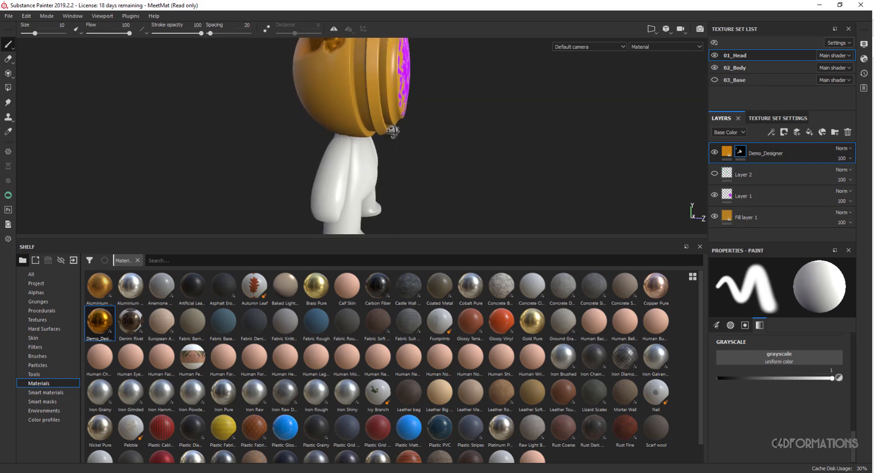
left_click_drag(392, 132, 382, 139, "alt")
middle_click_drag(383, 139, 377, 157, "alt")
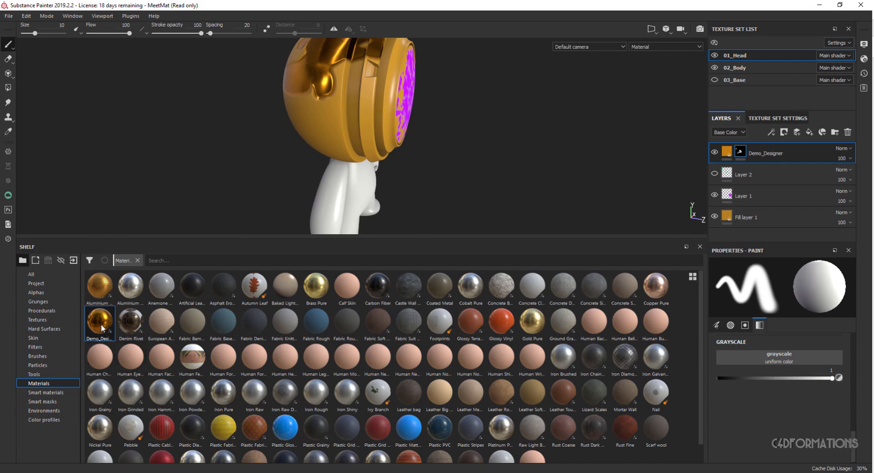
left_click(733, 68)
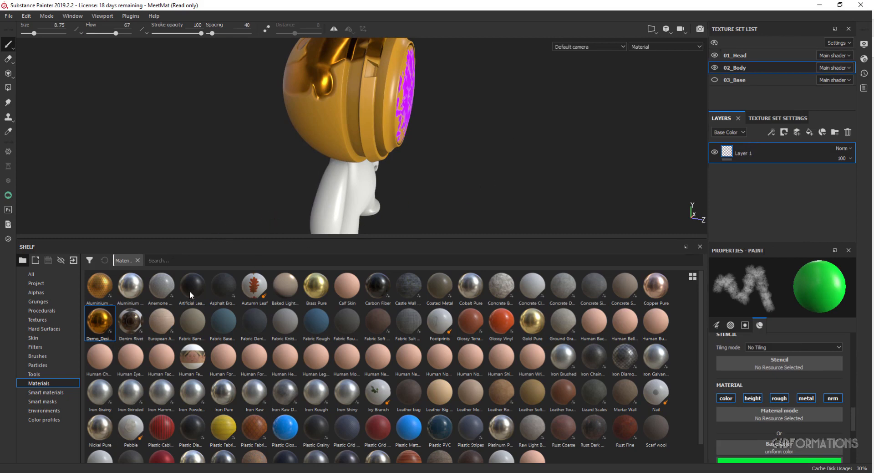
left_click_drag(99, 287, 784, 152)
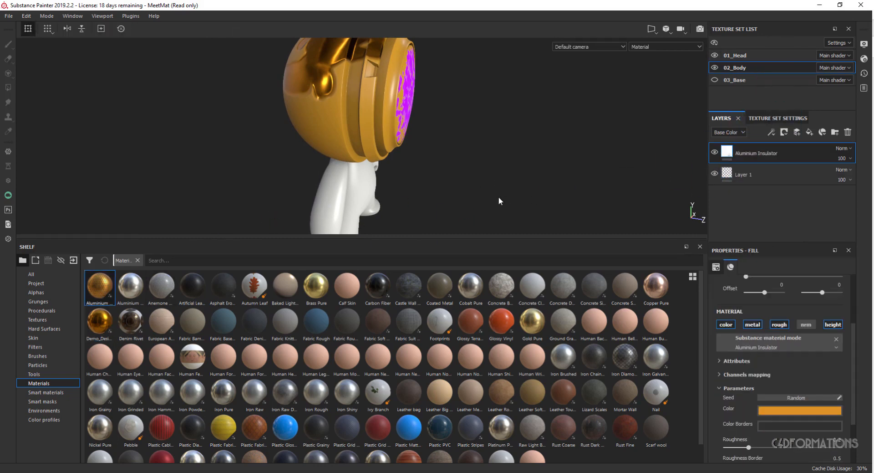
left_click_drag(443, 193, 396, 154, "alt")
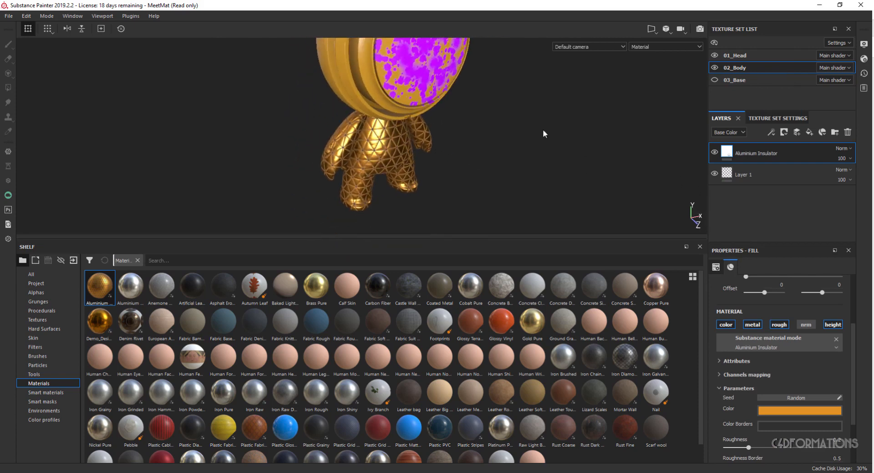
- Show and select the 03_Base texture set and add the Plastic Cables Braided material above its Layer 1
left_click(715, 80)
left_click_drag(487, 197, 539, 134, "alt")
left_click(742, 81)
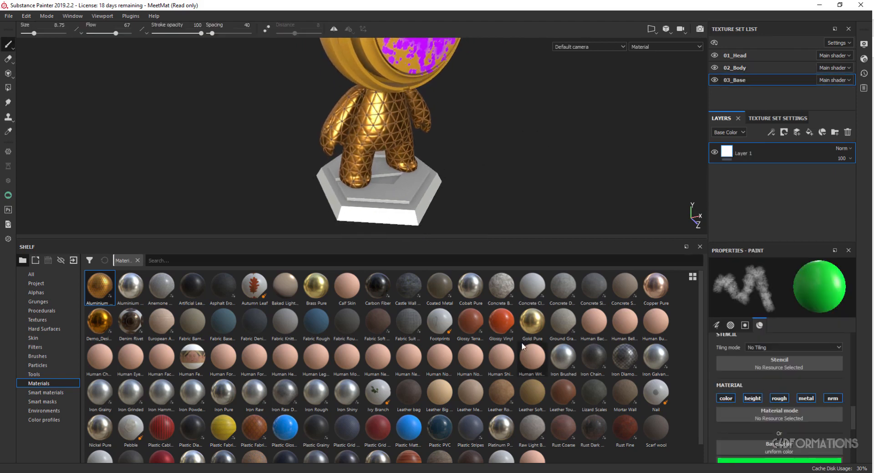
scroll(385, 406, "down", 1)
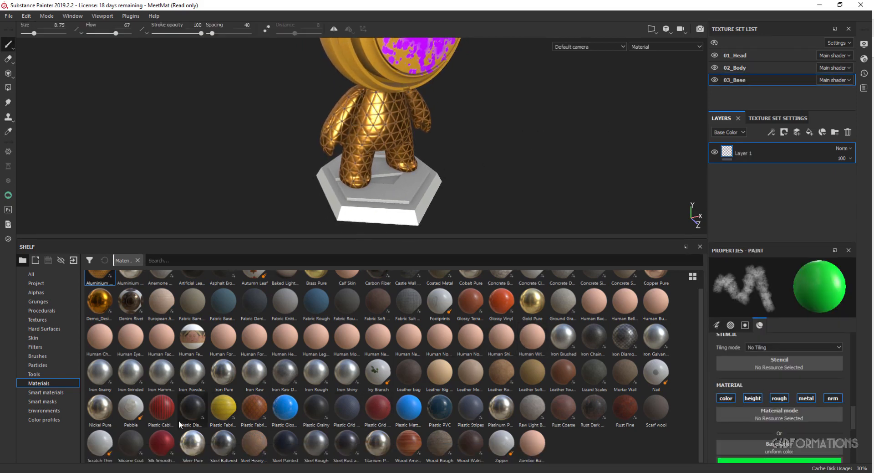
left_click_drag(160, 415, 774, 144)
- Examine the materials applied to the head, body and base from different sides and distances
left_click_drag(364, 153, 383, 186, "alt")
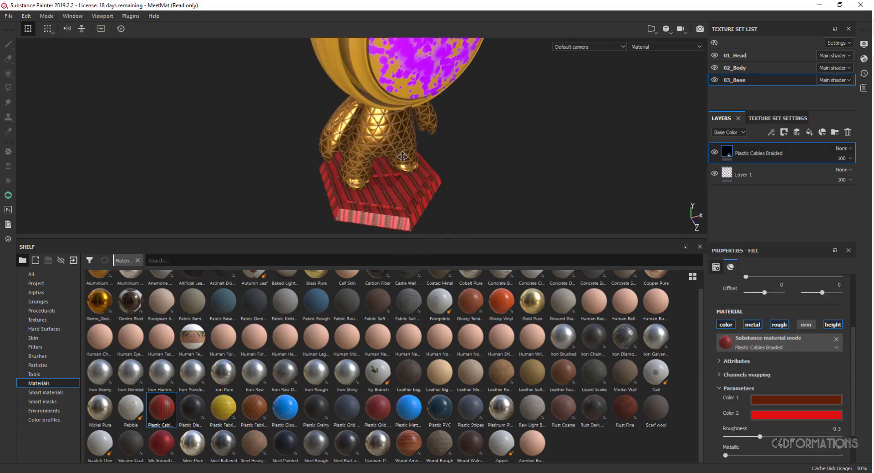
middle_click_drag(401, 119, 404, 184, "alt")
left_click_drag(387, 141, 378, 122, "alt")
right_click_drag(409, 97, 418, 137, "alt")
mouse_move(418, 137)
left_mouse_down("alt")
mouse_move(438, 125)
mouse_move(469, 127)
mouse_move(422, 131)
left_mouse_up("alt")
right_click_drag(422, 131, 397, 119, "alt")
left_click_drag(397, 119, 402, 103, "alt")
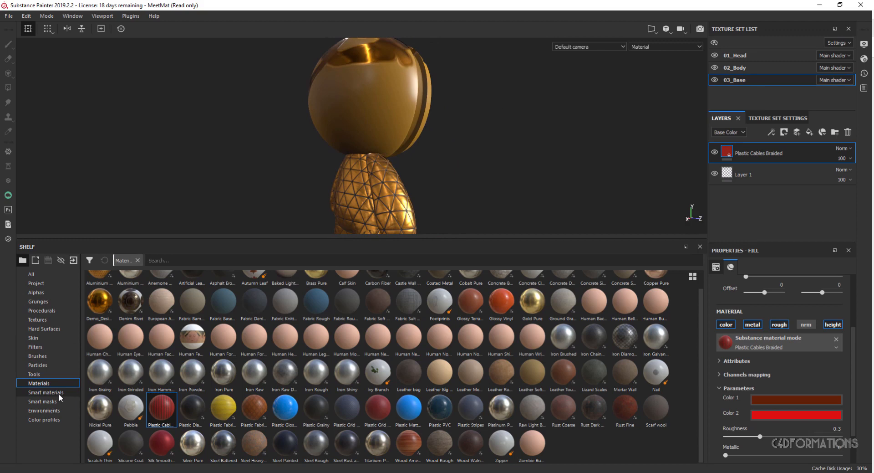
- Browse the smart materials in the shelf down to the end of the list
left_click(45, 392)
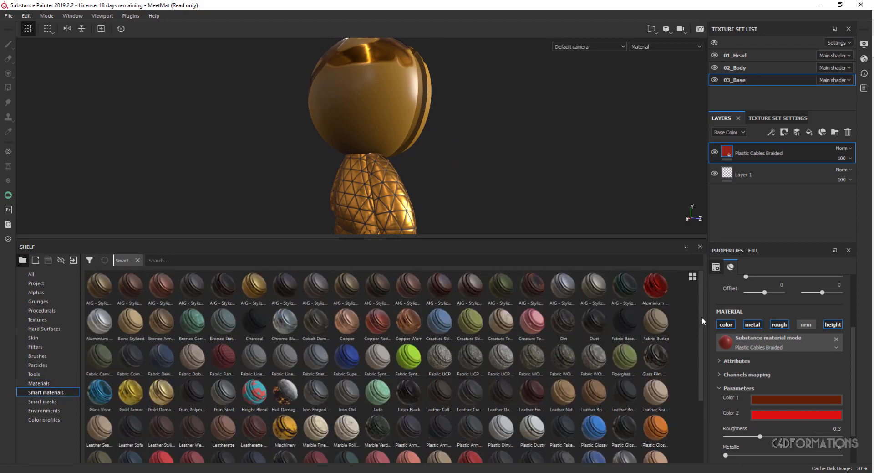
scroll(698, 327, "down", 1)
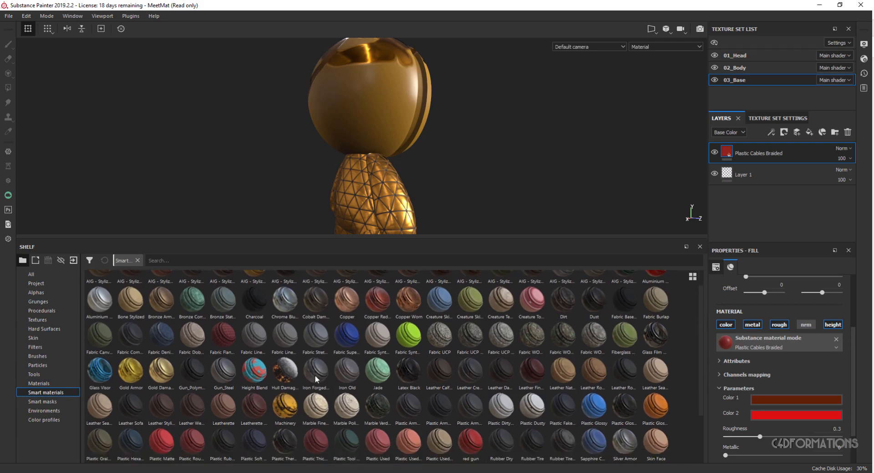
scroll(270, 372, "down", 3)
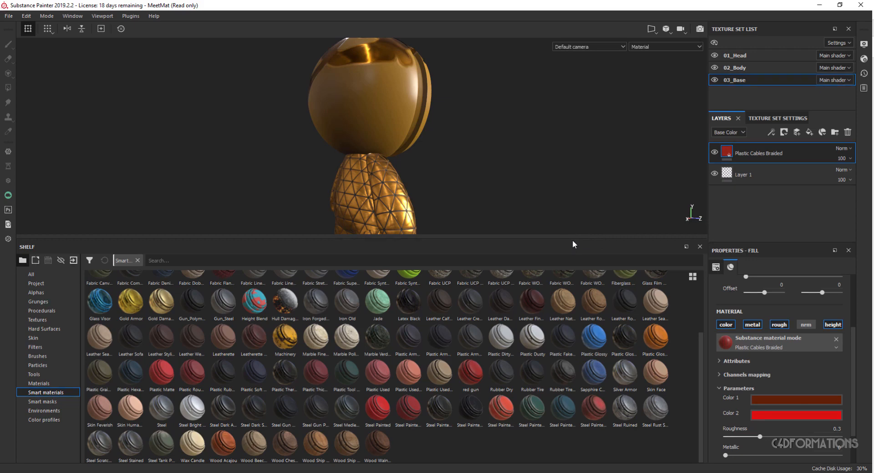
- Reduce the shelf height to enlarge the viewport and frame the complete figure from the front
left_click_drag(572, 237, 582, 333)
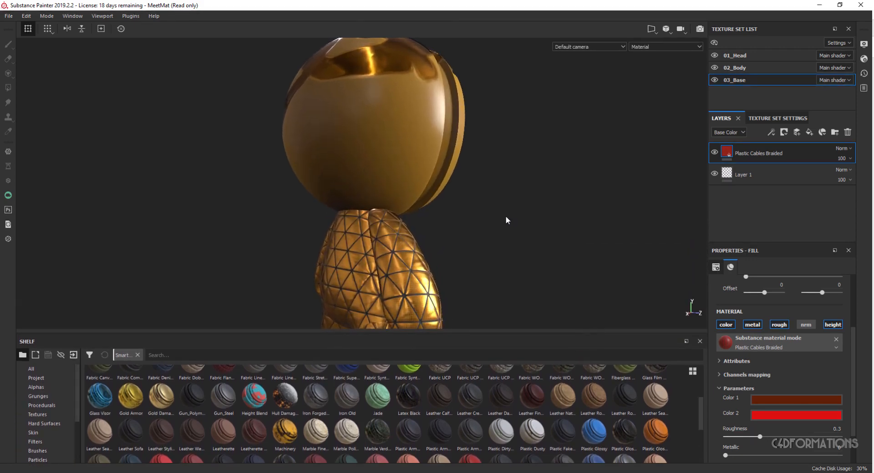
right_click_drag(508, 220, 372, 235, "alt")
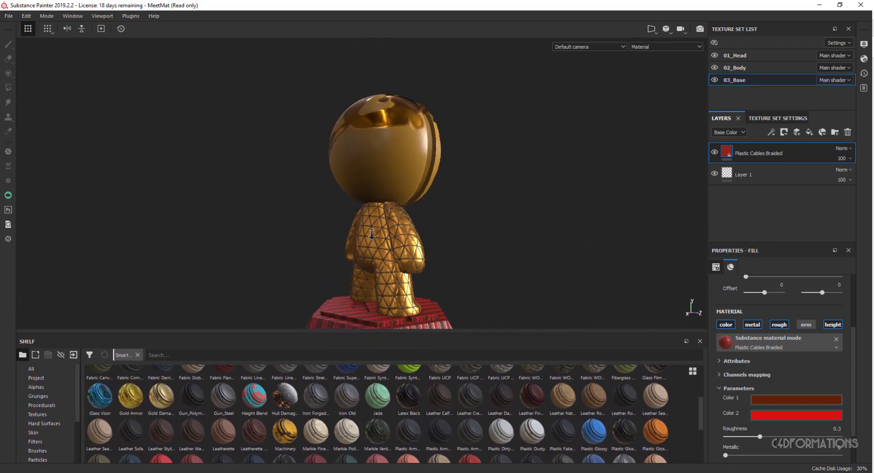
mouse_move(372, 234)
left_mouse_down("alt")
mouse_move(357, 228)
mouse_move(367, 206)
mouse_move(301, 228)
mouse_move(380, 156)
mouse_move(417, 93)
left_mouse_up("alt")
middle_click_drag(396, 133, 343, 148, "alt")
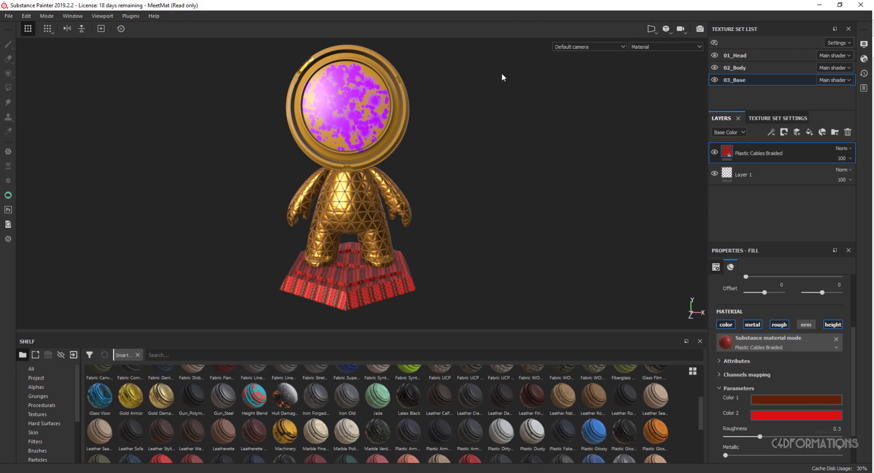
- Compare the split 3D/2D, 3D-only and 2D-only viewport layouts, ending in the 3D-only view
key("F1")
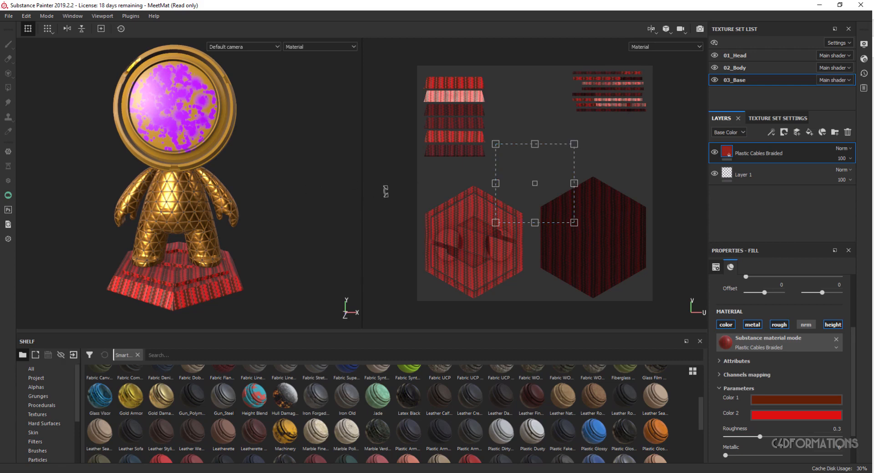
key("F2")
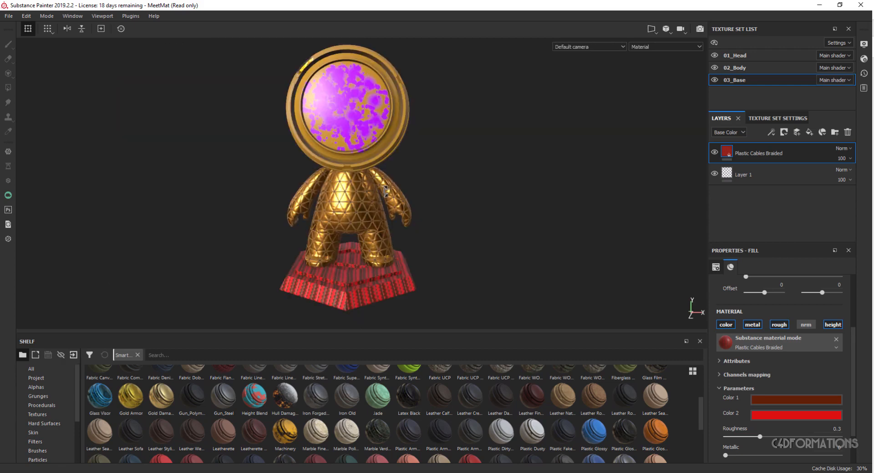
key("F3")
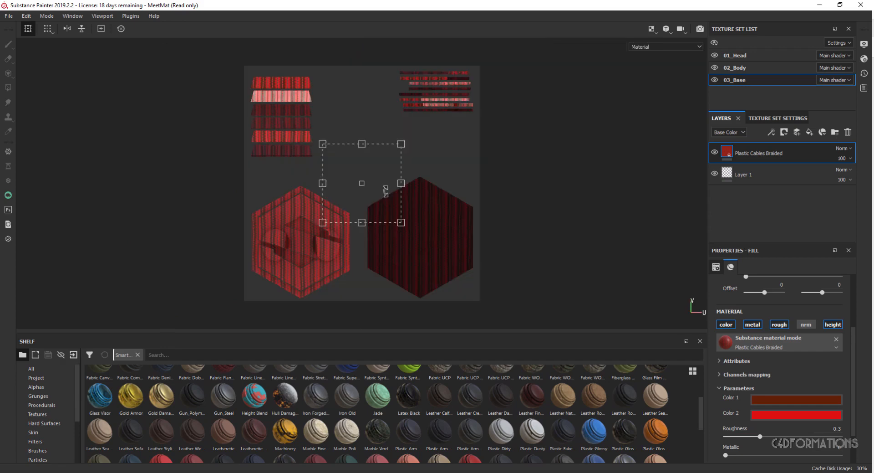
key("F1")
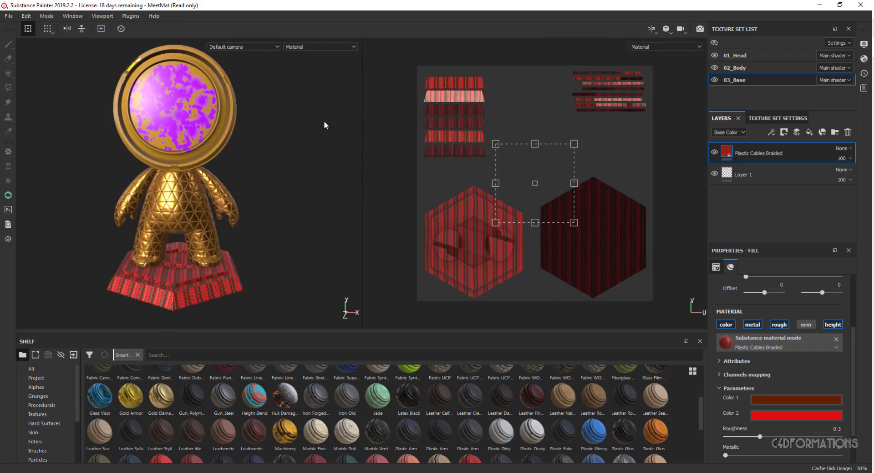
key("F3")
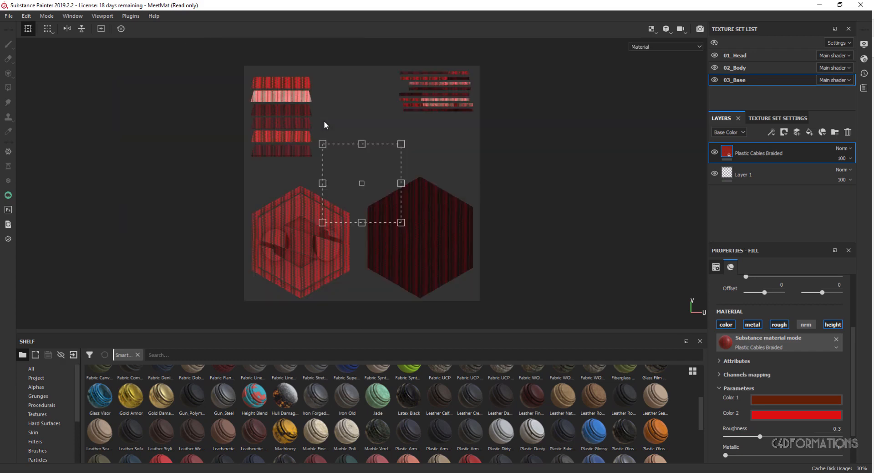
key("F1")
key("F2")
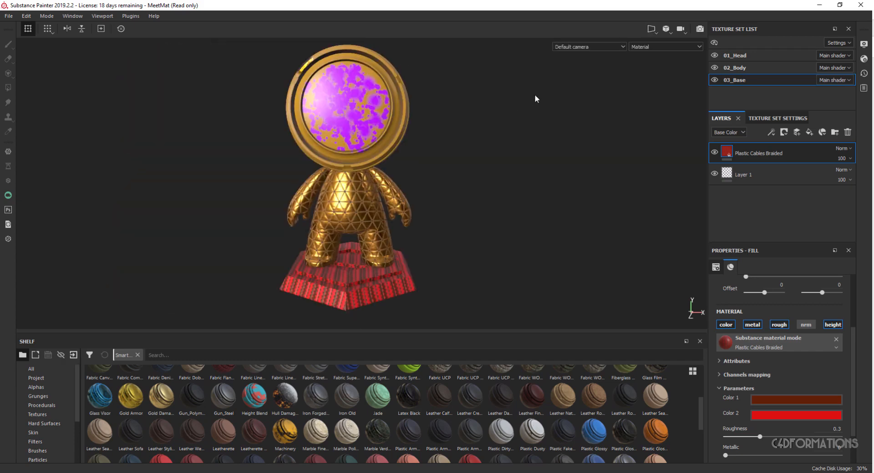
- Display the Base Color channel alone and cycle through the single channels, including Metallic and Roughness, ending on Height
left_click(648, 47)
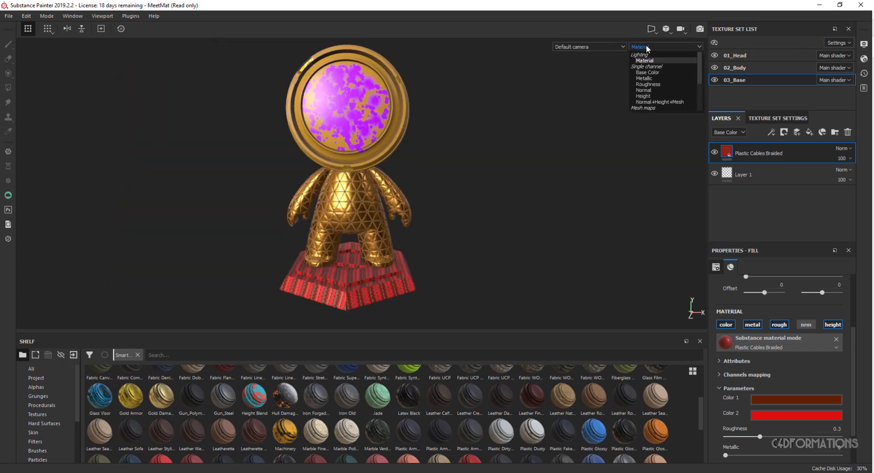
left_click(649, 72)
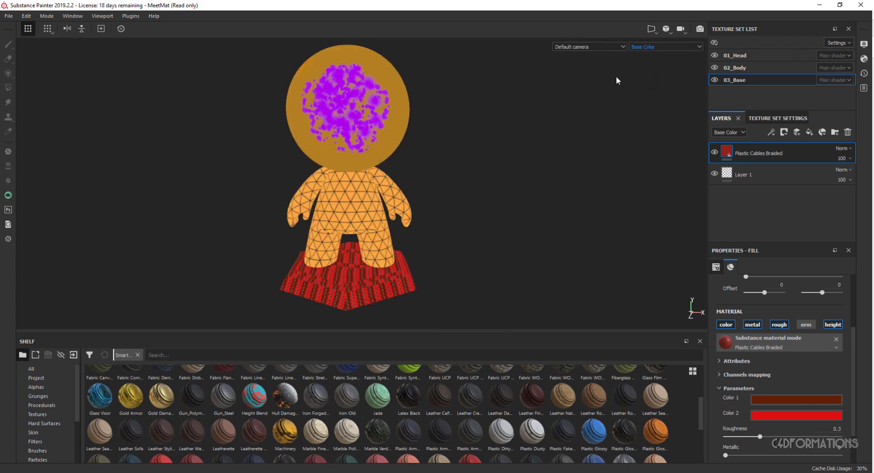
key("b")
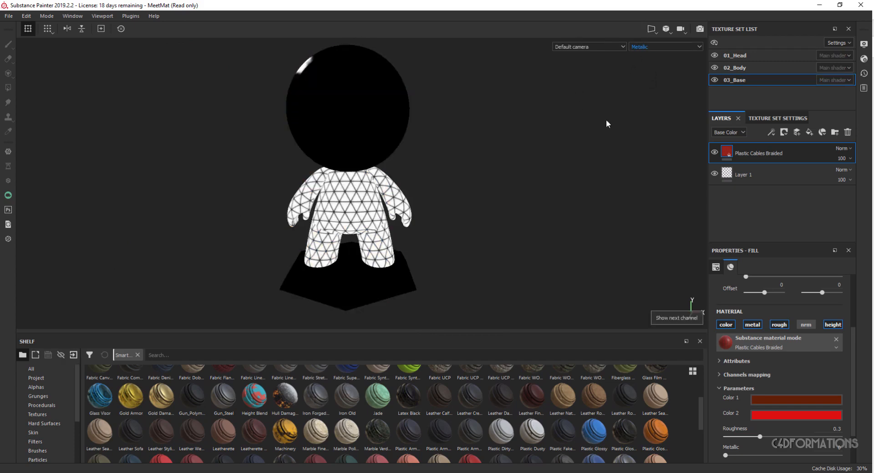
key("b")
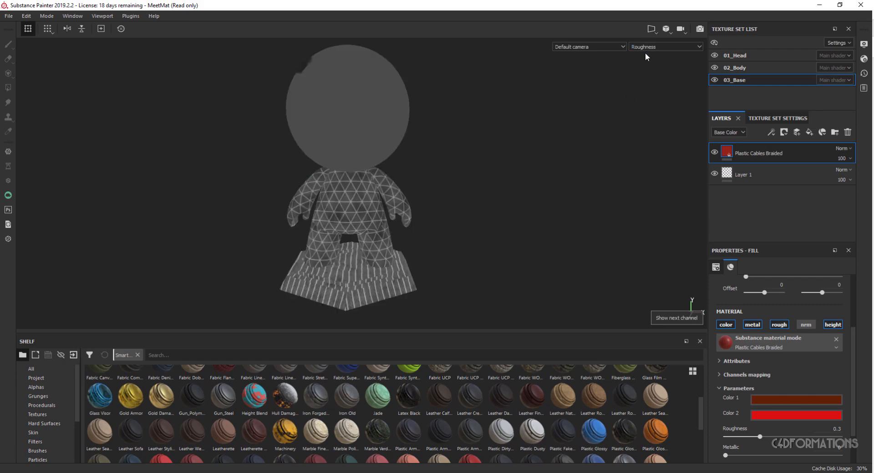
key("b")
key("b")
key("b")
key("b")
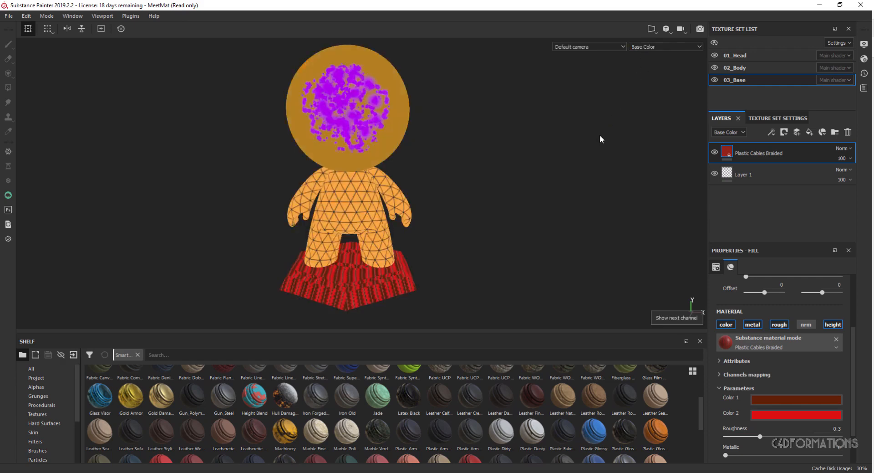
key("b")
key("b")
key("b")
key("b")
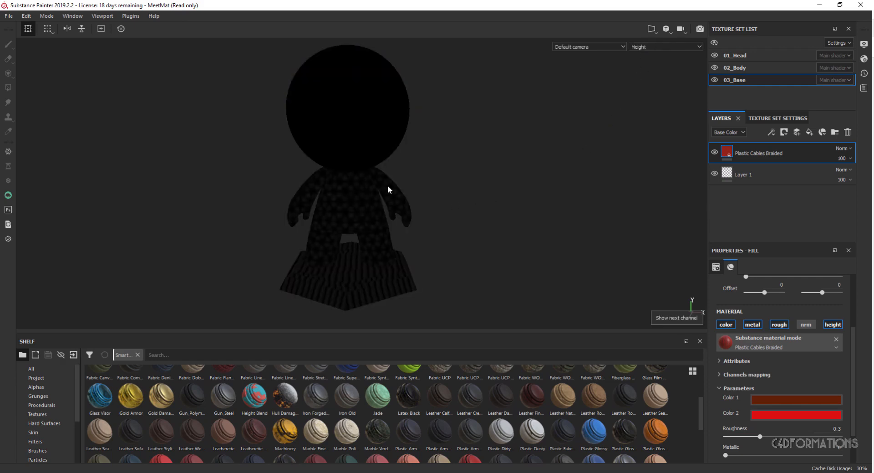
- Cycle on to the Base Color channel, then restore the full Material display of the figure
key("b")
key("b")
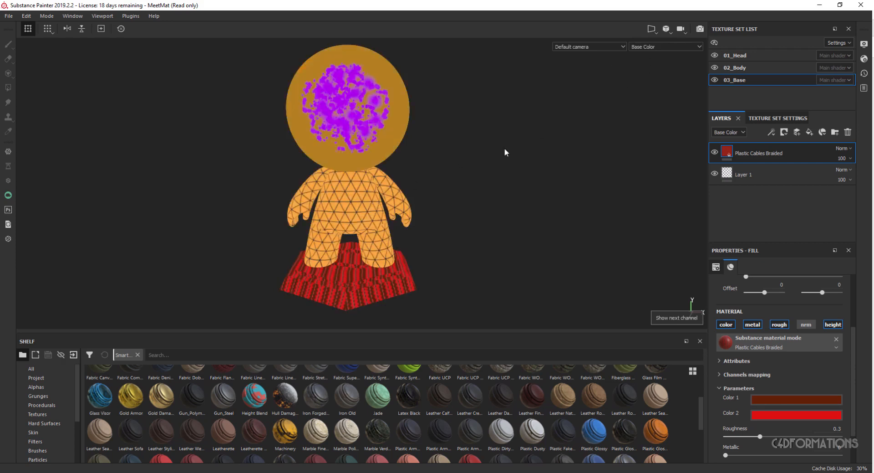
key("m")
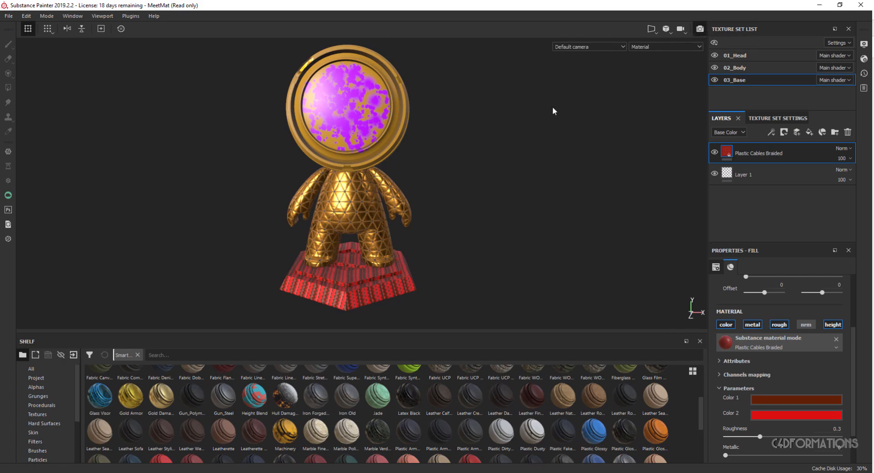
- Render the MeetMat figure with Iray from an angled view and pause the rendering
key("F10")
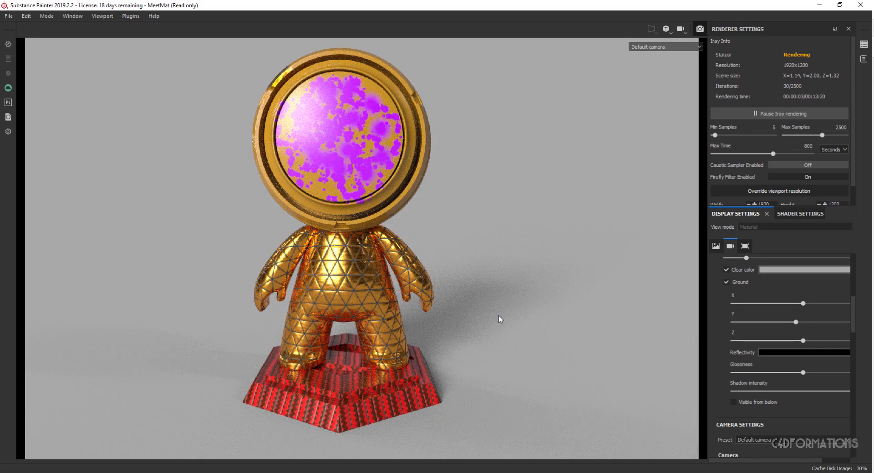
left_click_drag(465, 296, 389, 287, "alt")
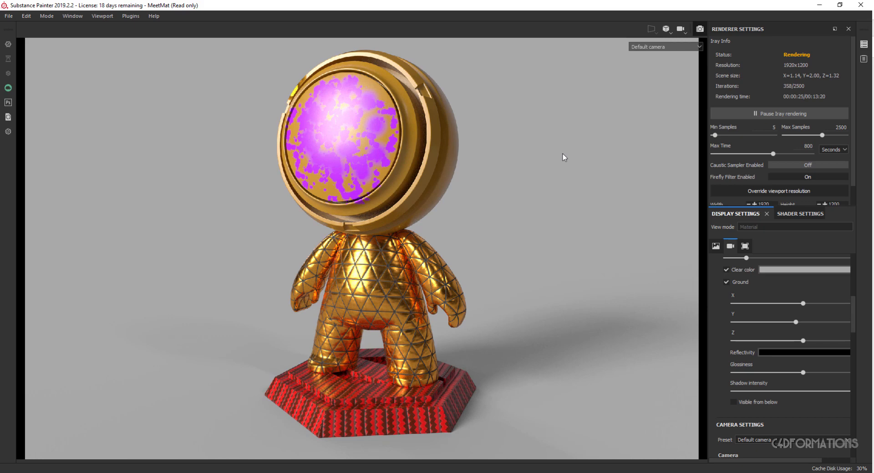
left_click(758, 115)
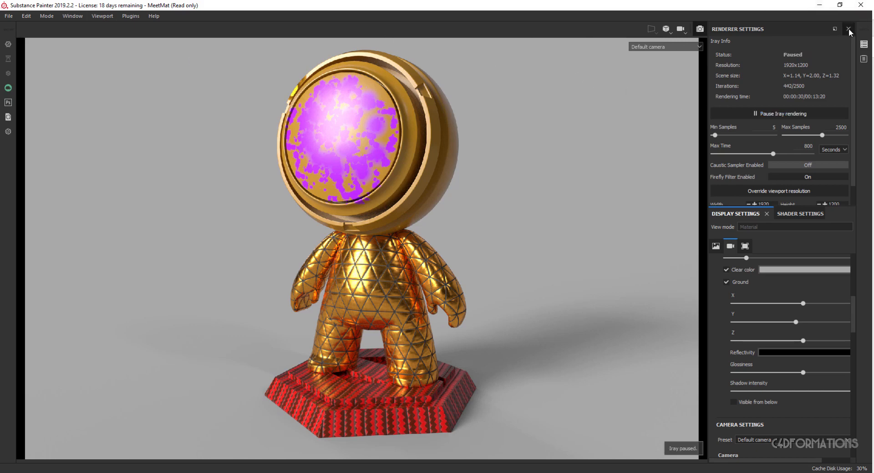
- Save the project as a new file named Demo in the Présentation > Painter > Painter_Files folder
left_click(9, 15)
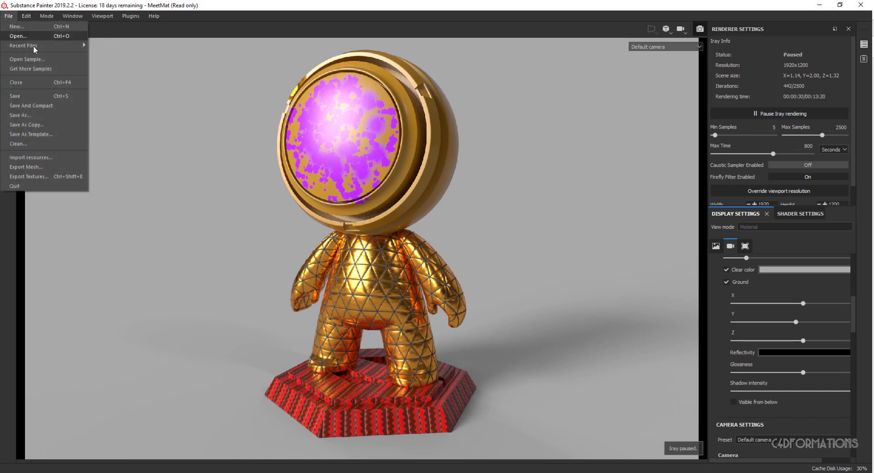
left_click(43, 117)
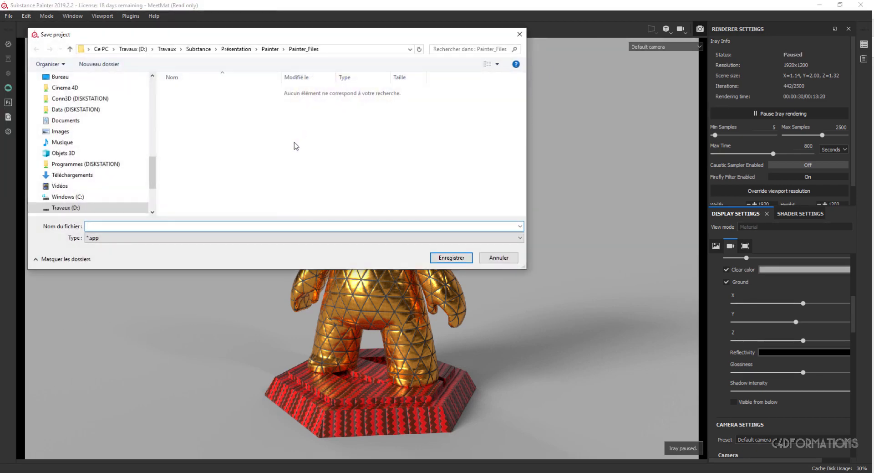
left_click(237, 50)
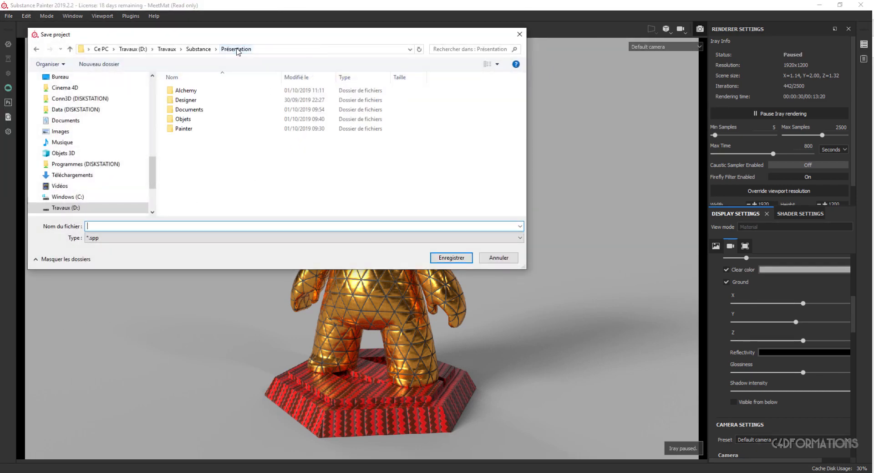
double_click(188, 129)
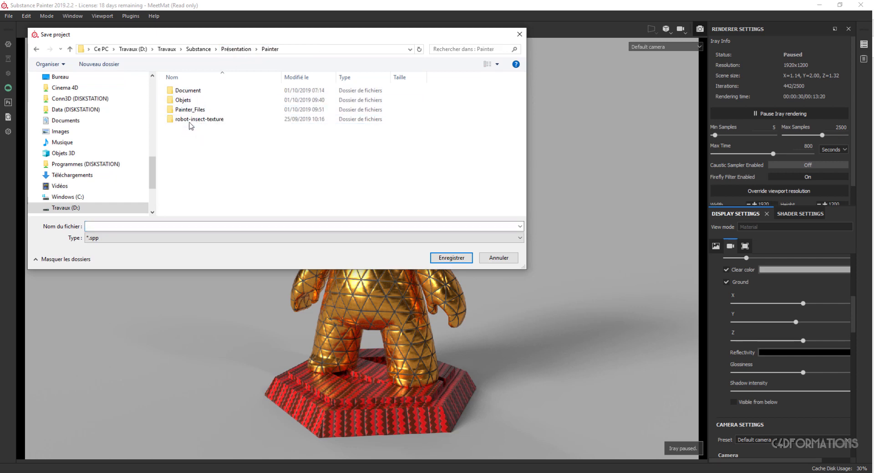
double_click(189, 109)
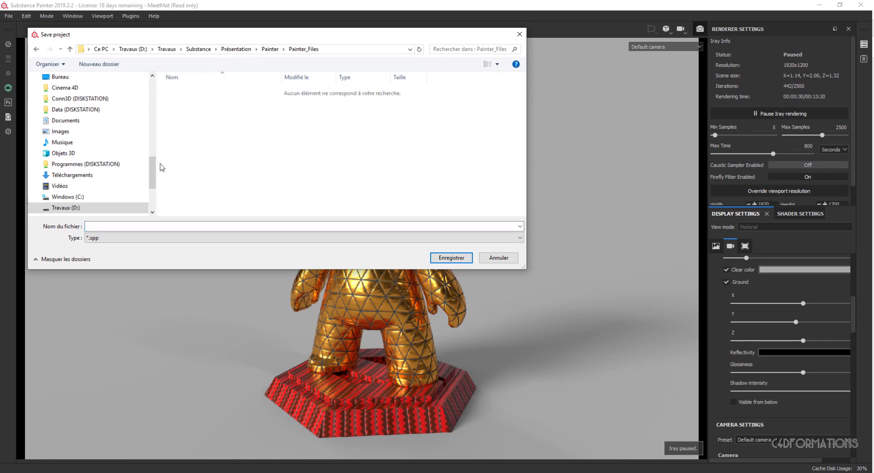
left_click(119, 226)
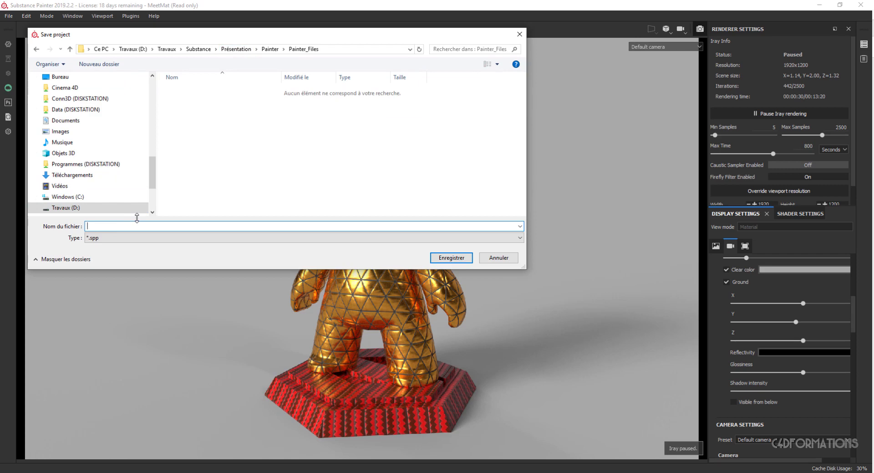
type("Demo")
left_click(451, 258)
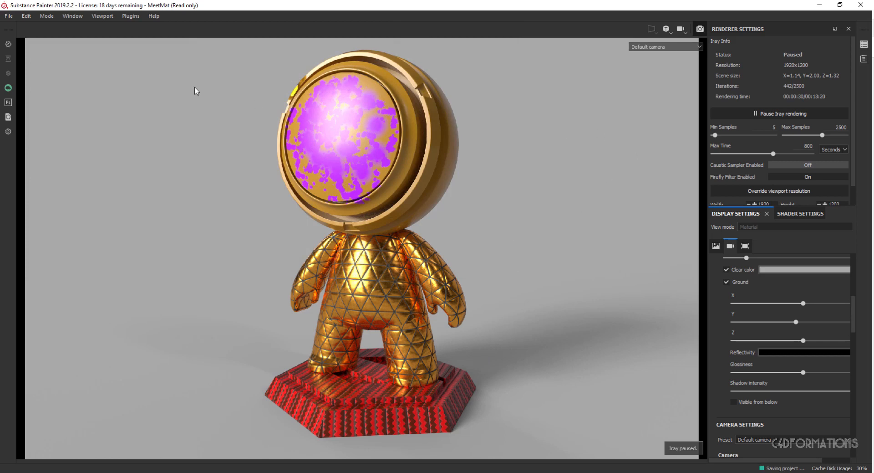
- Return from Iray rendering to painting mode and orbit the figure to show its opposite side from slightly above
left_click(7, 18)
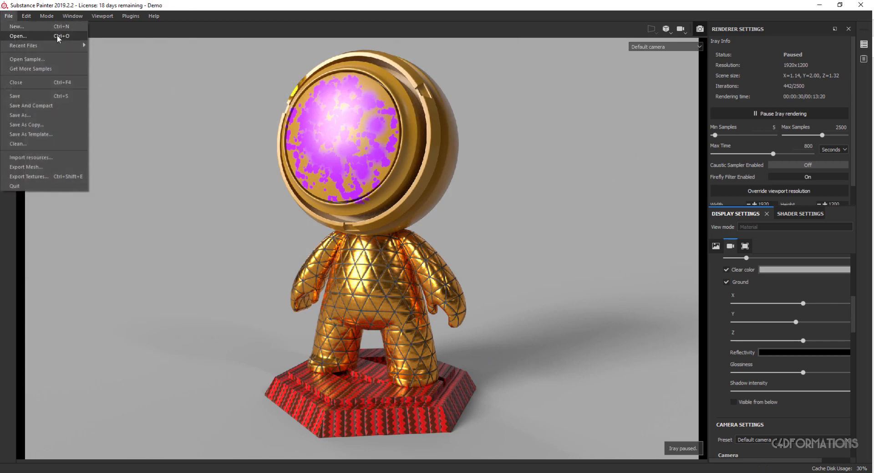
left_click(124, 32)
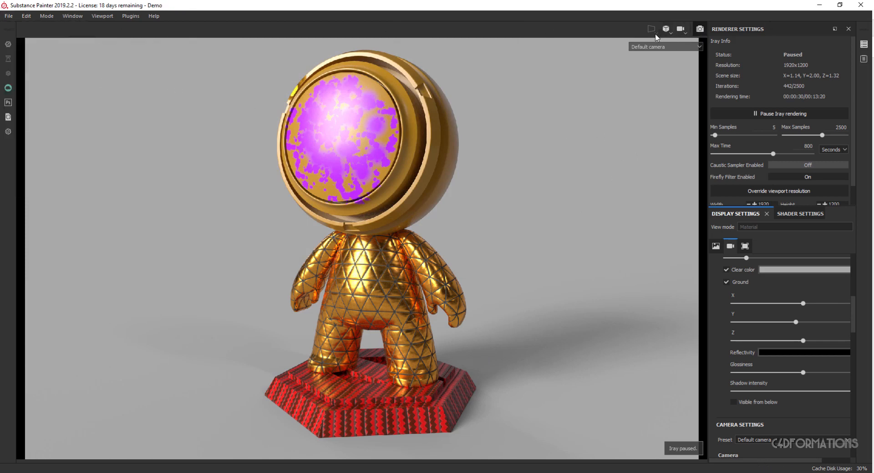
left_click(700, 30)
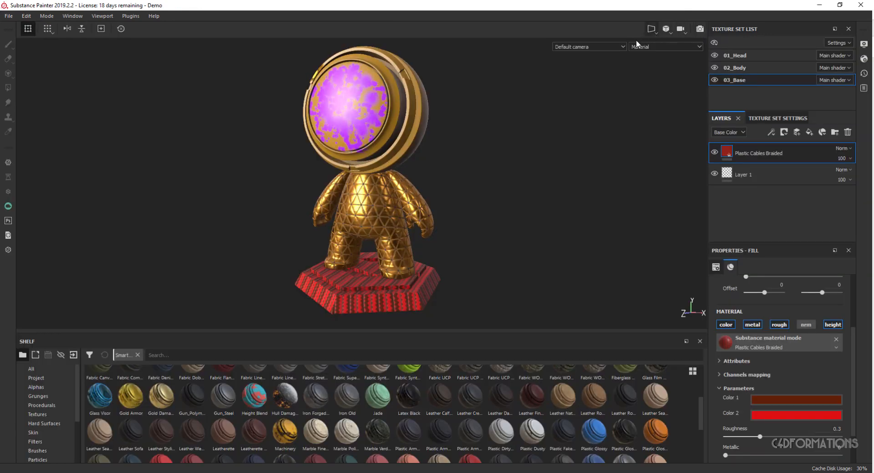
left_click_drag(395, 192, 483, 189, "alt")
middle_click_drag(396, 145, 440, 166, "alt")
left_click_drag(440, 165, 415, 117, "alt")
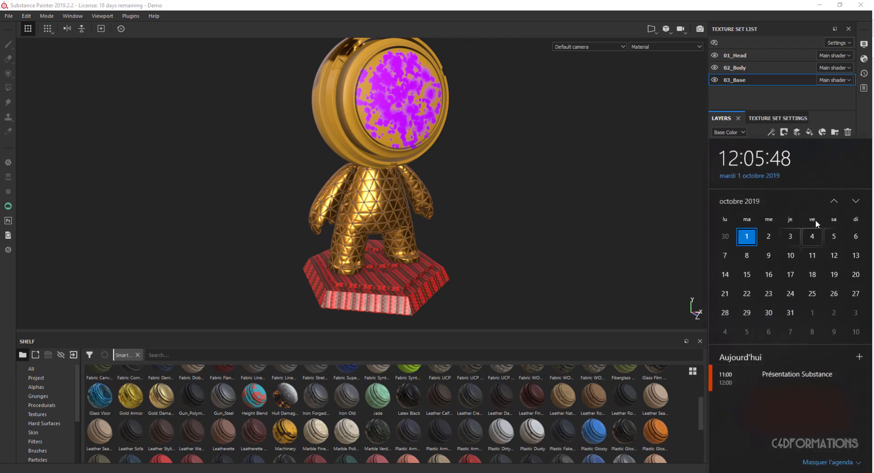
- Look up the events of 11 November 2019 in the system calendar and close it
left_click(856, 201)
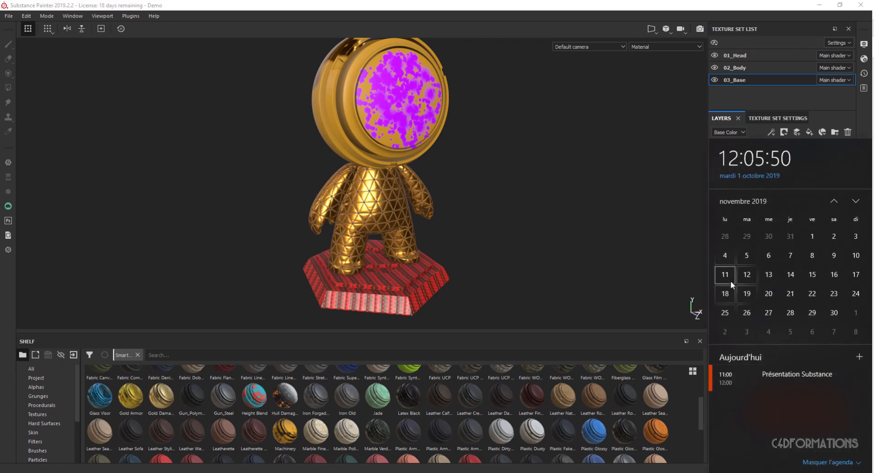
left_click(729, 274)
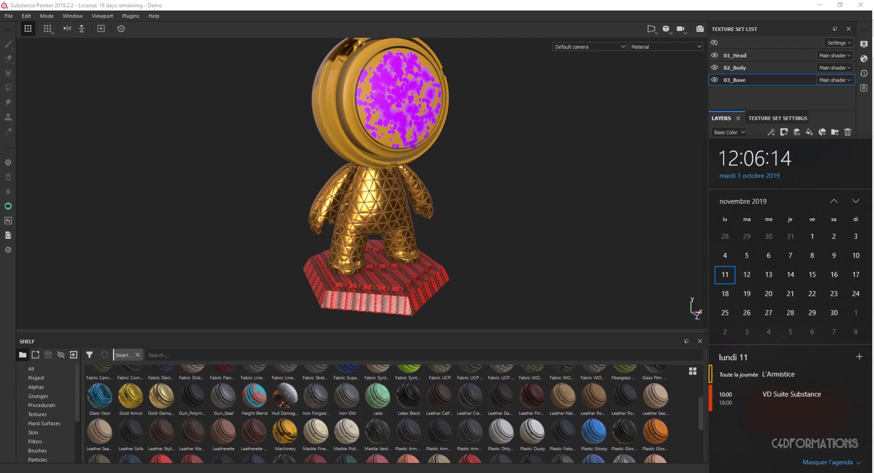
key("Escape")
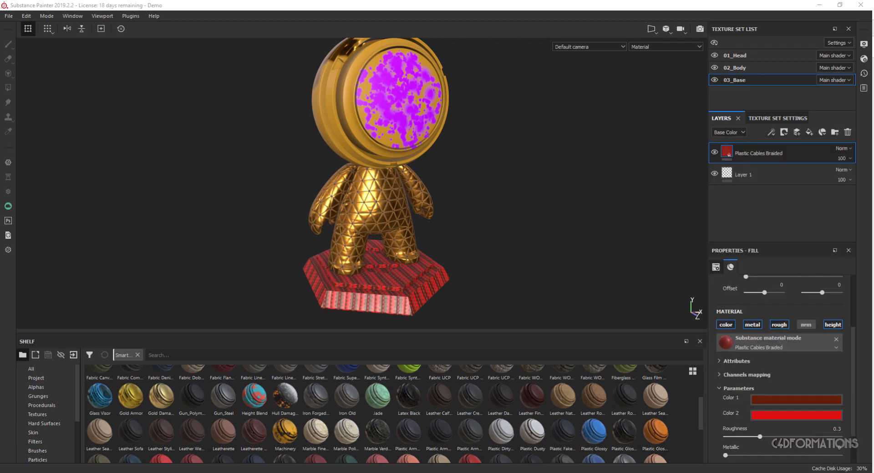